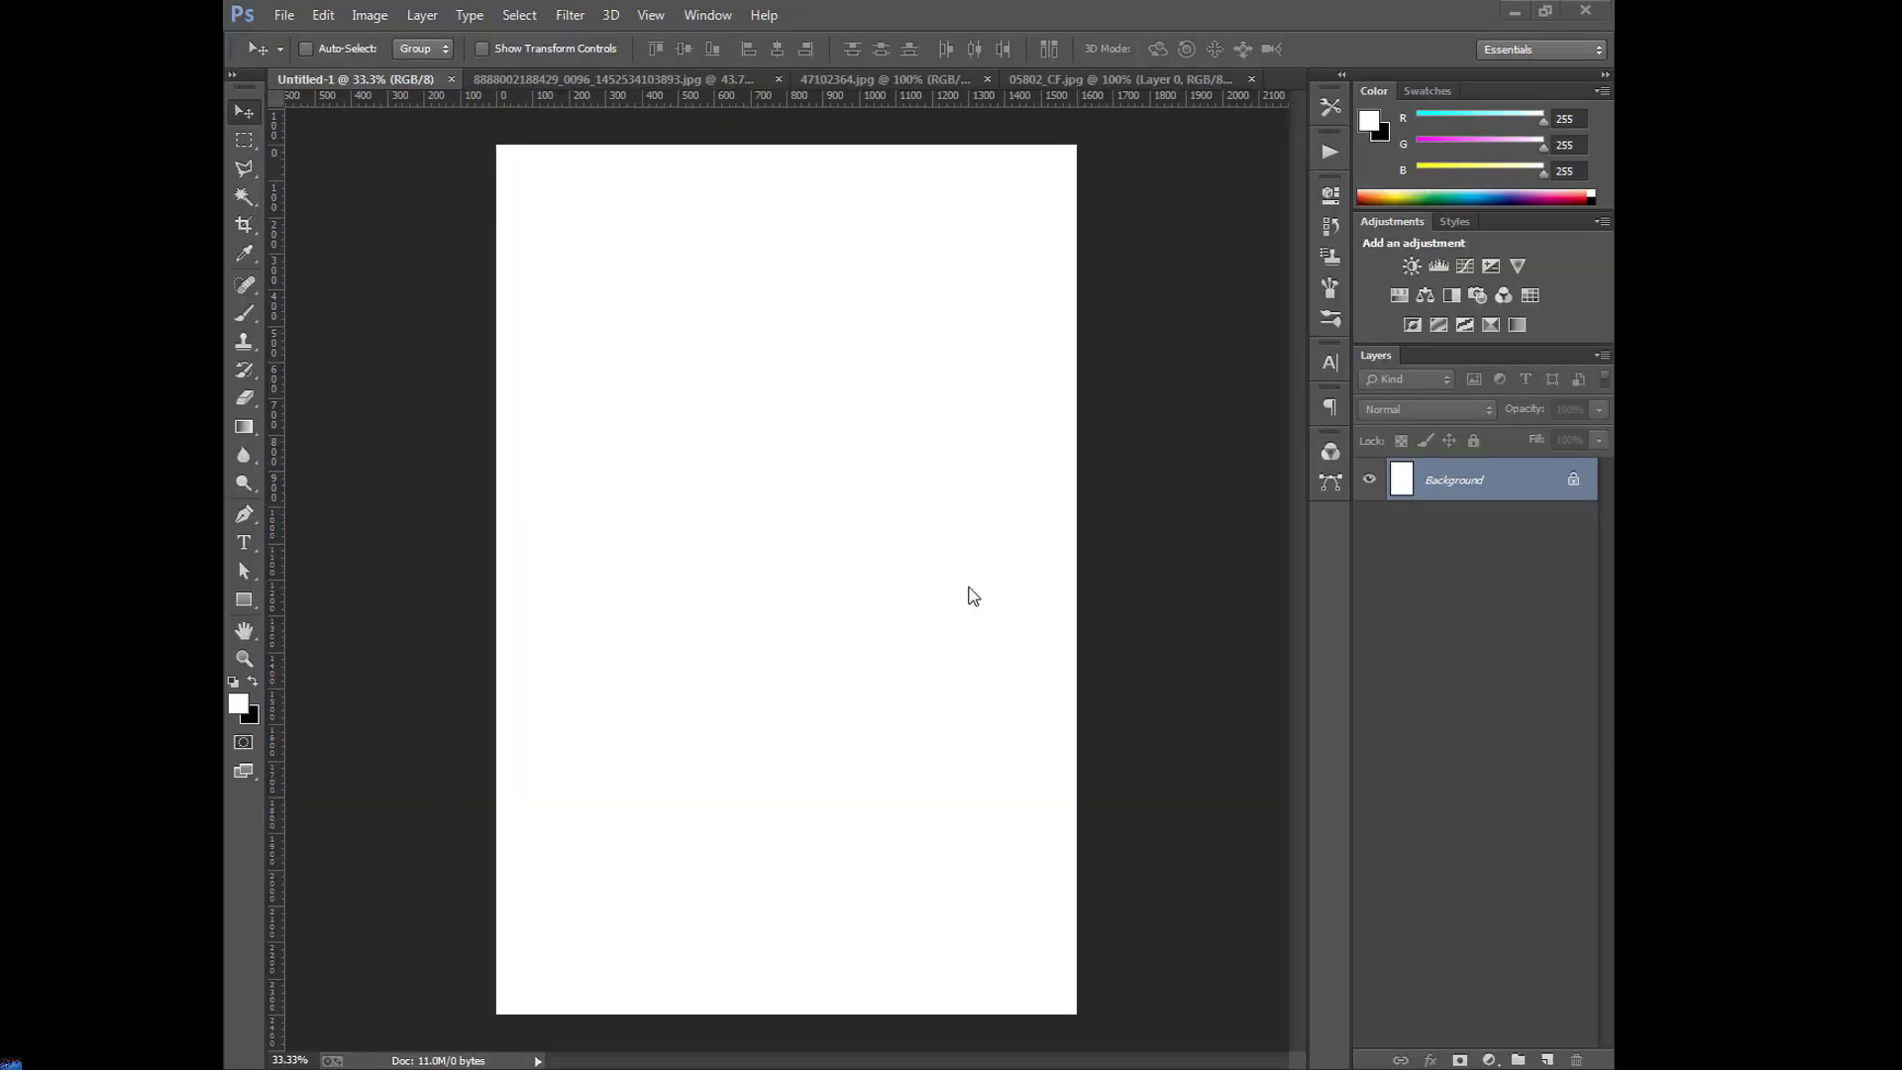
Check that the image size is 1600 × 2400 pixels and leave it unchanged.
click(372, 18)
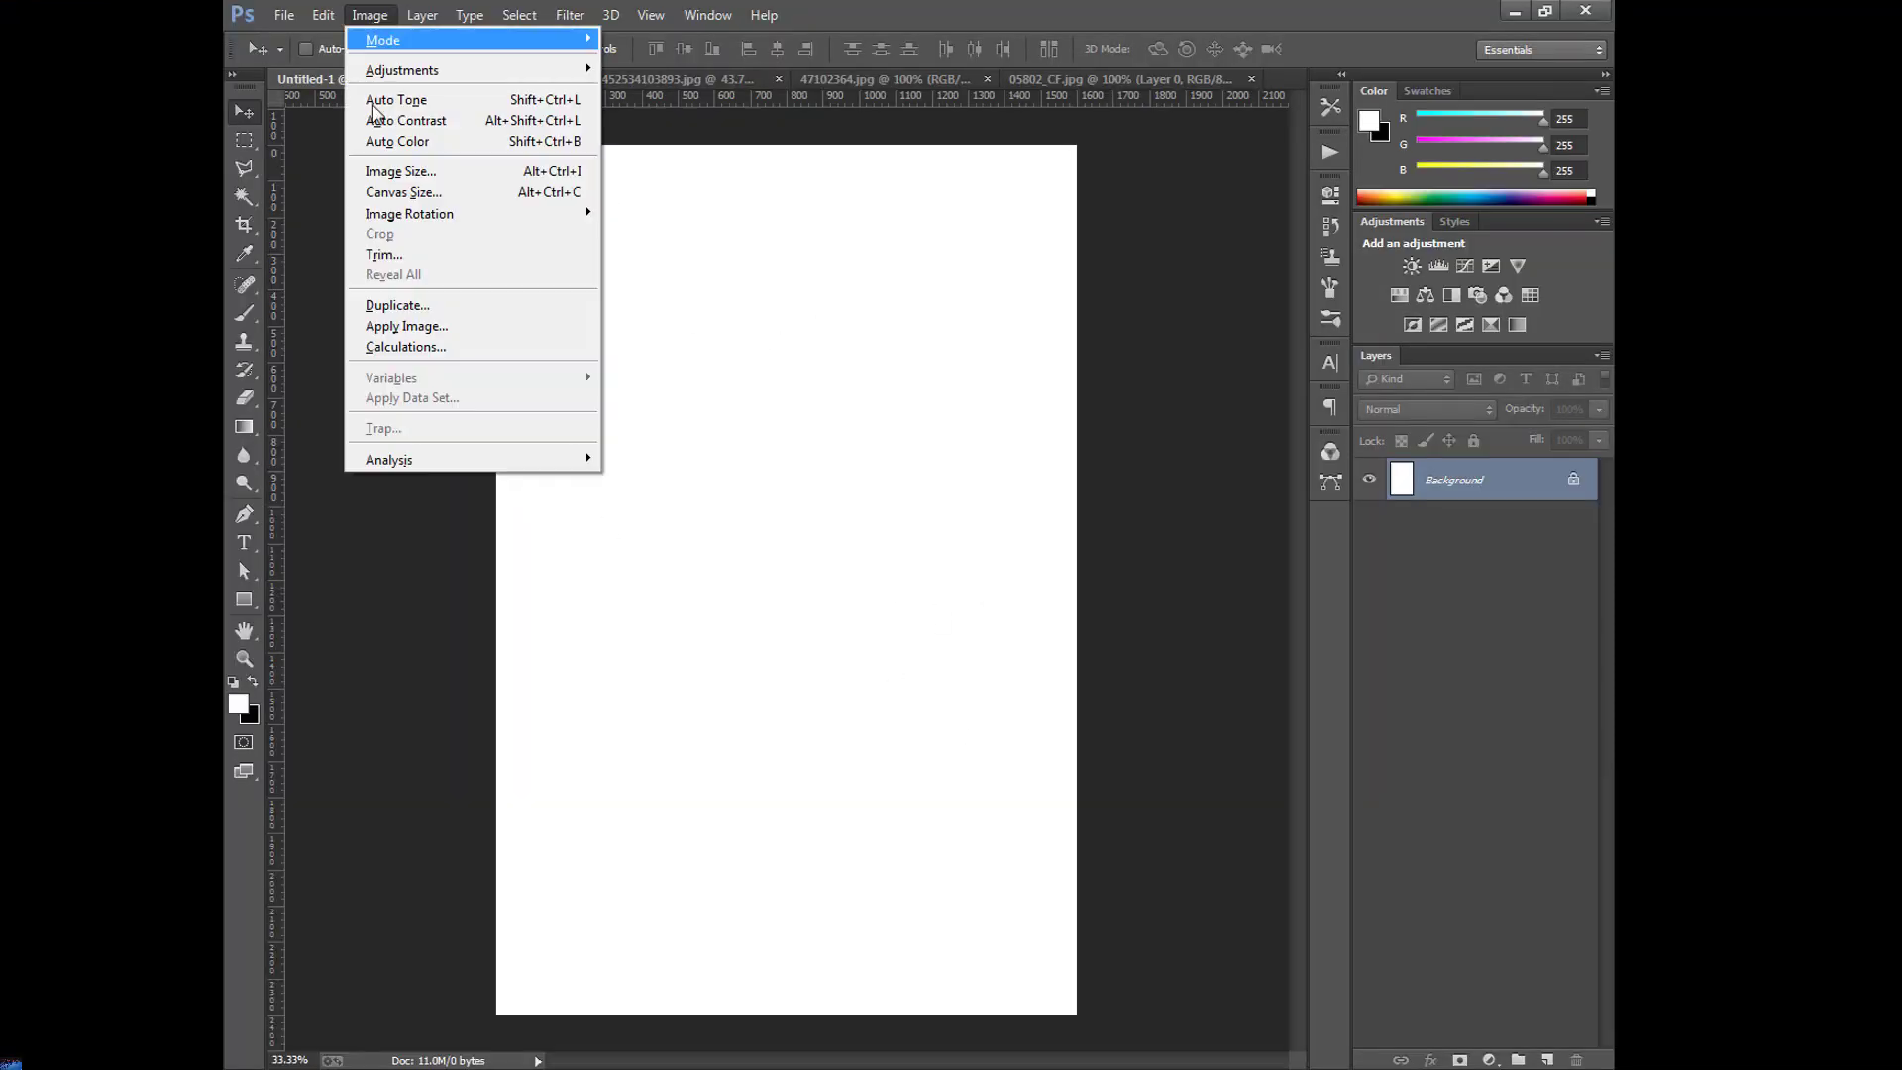
click(412, 174)
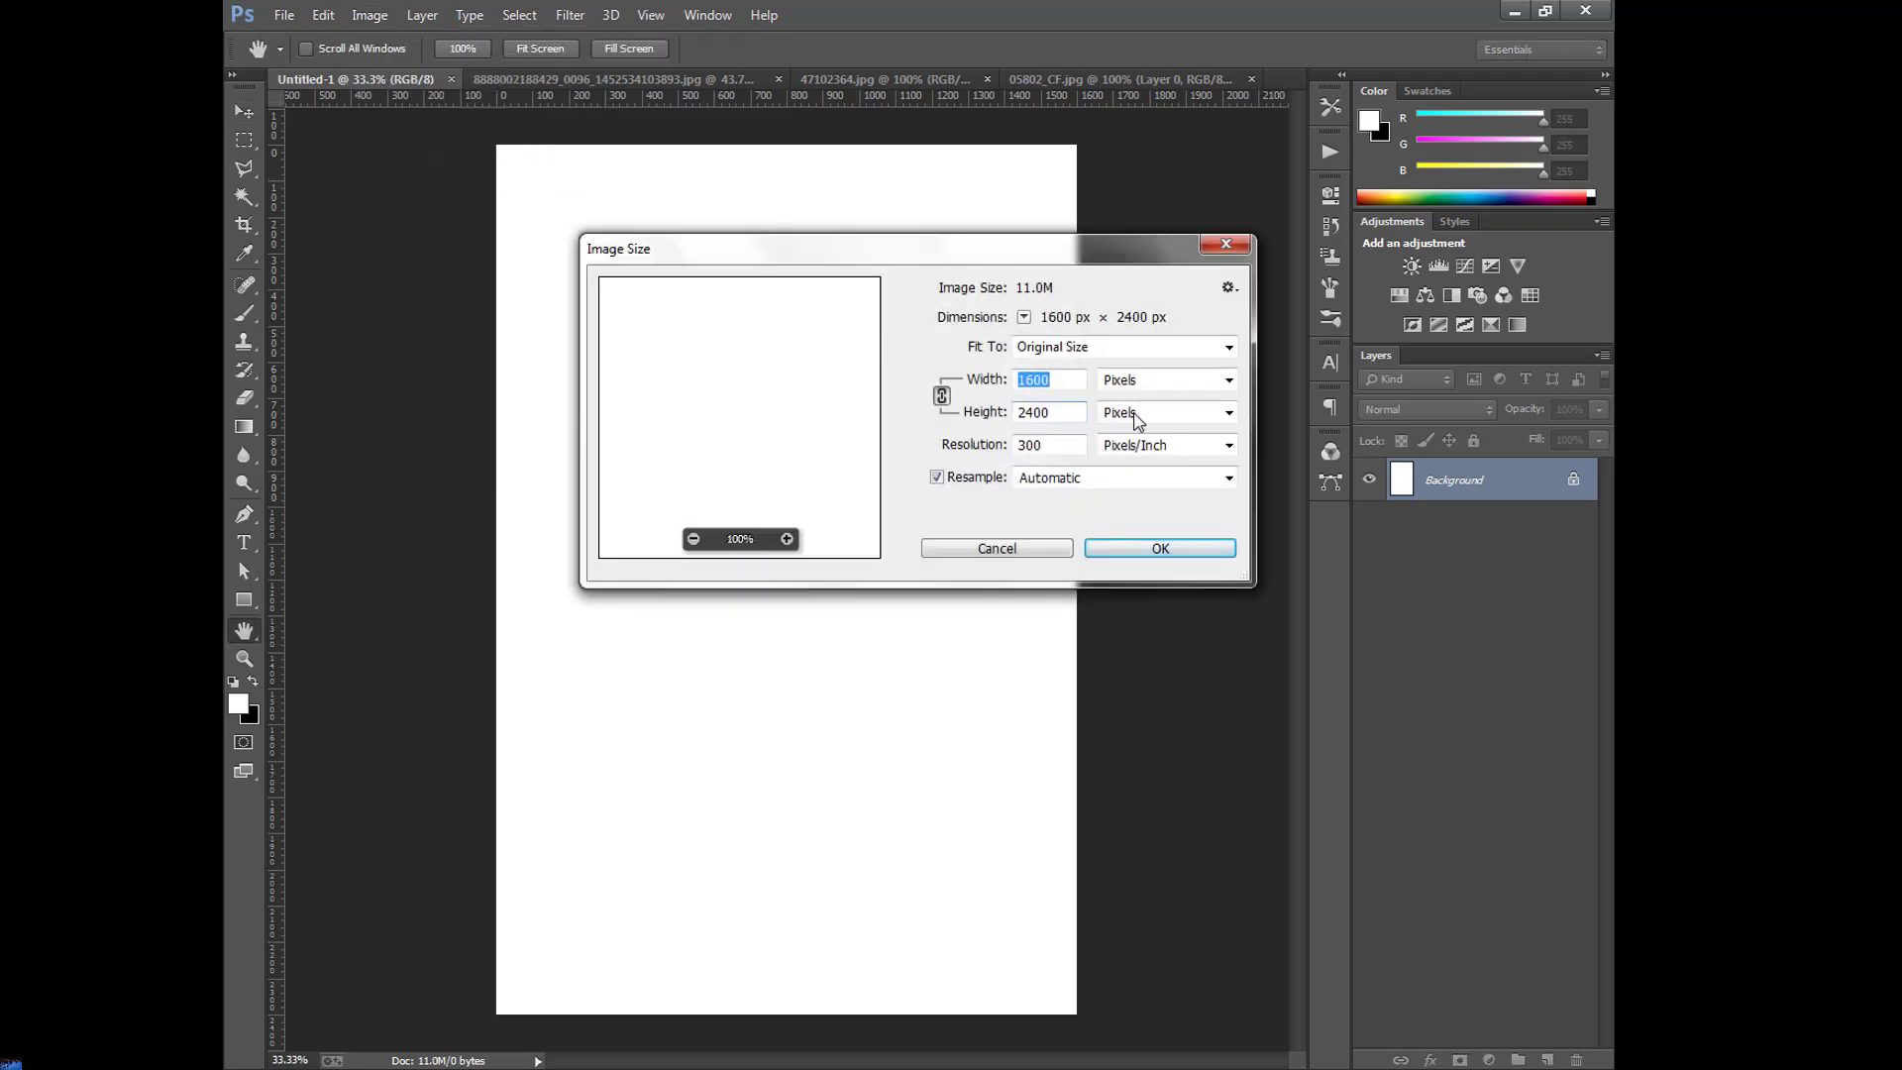
double_click(1035, 412)
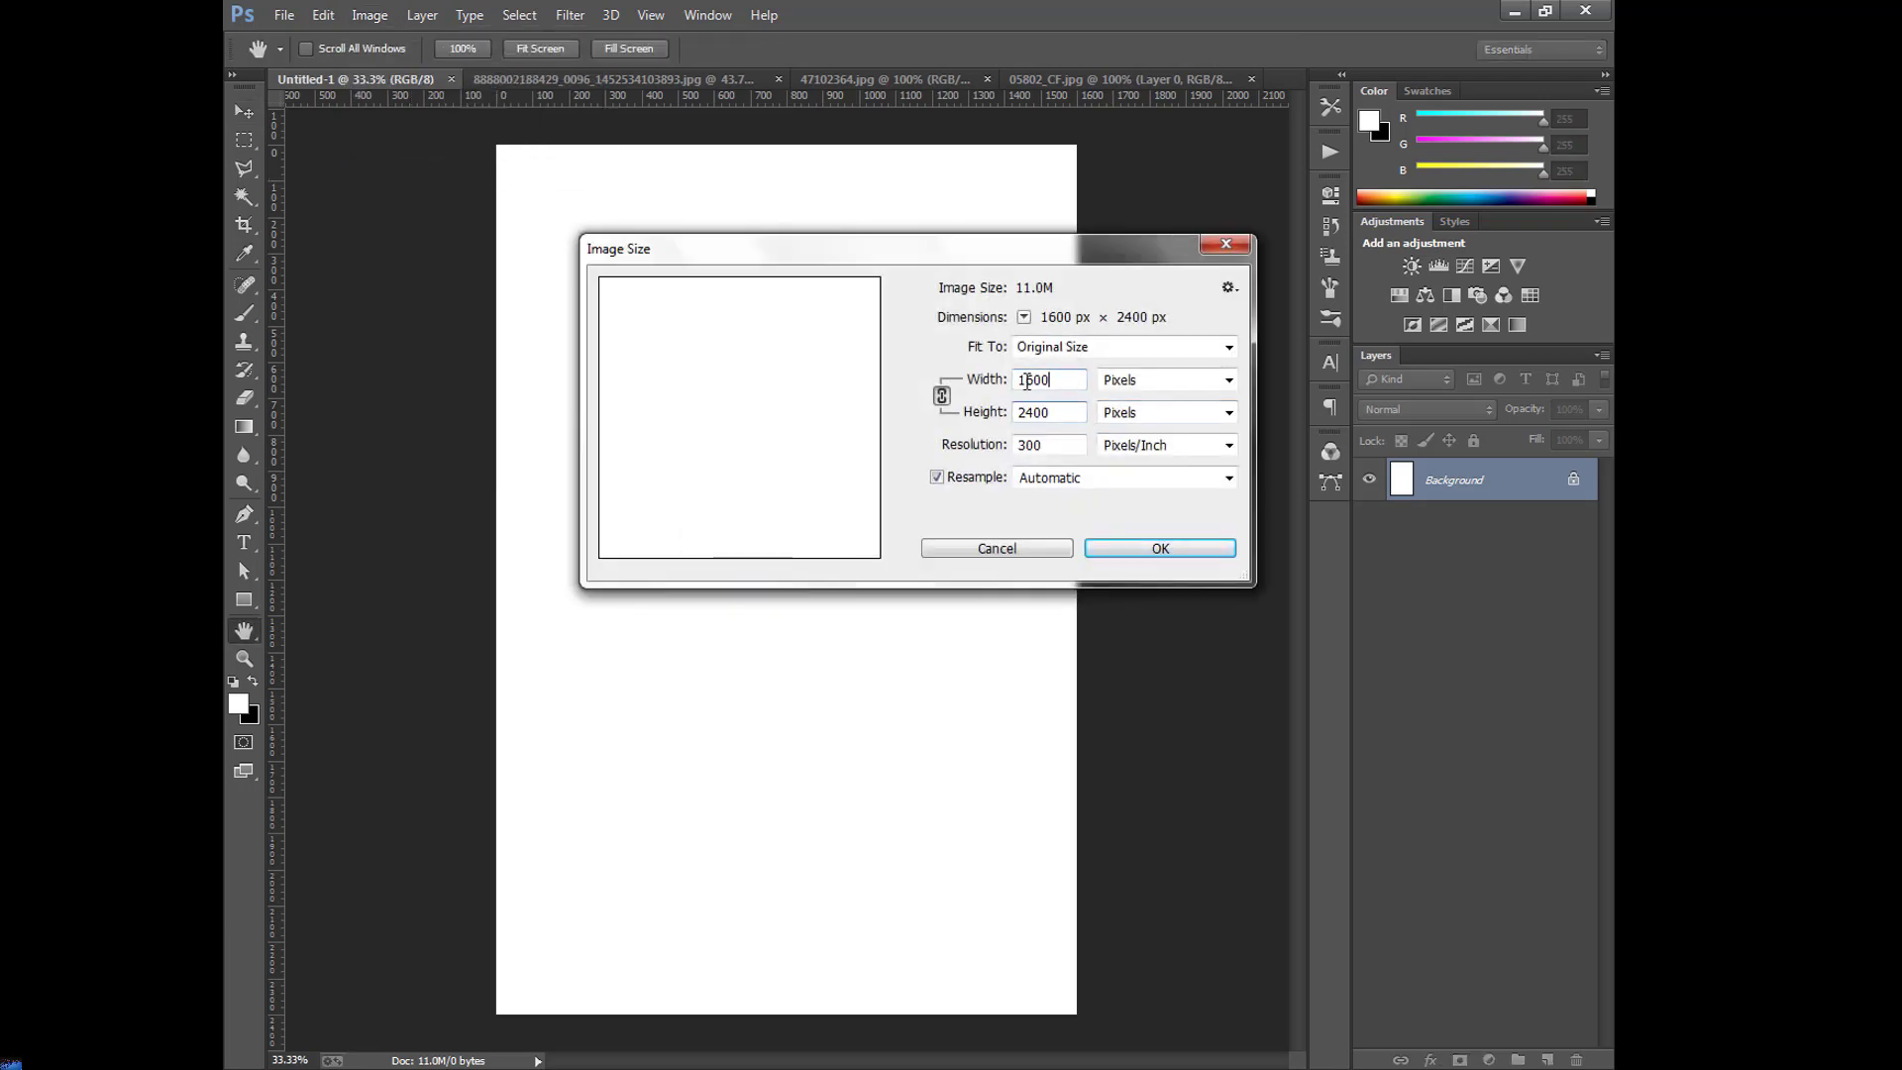
click(1201, 380)
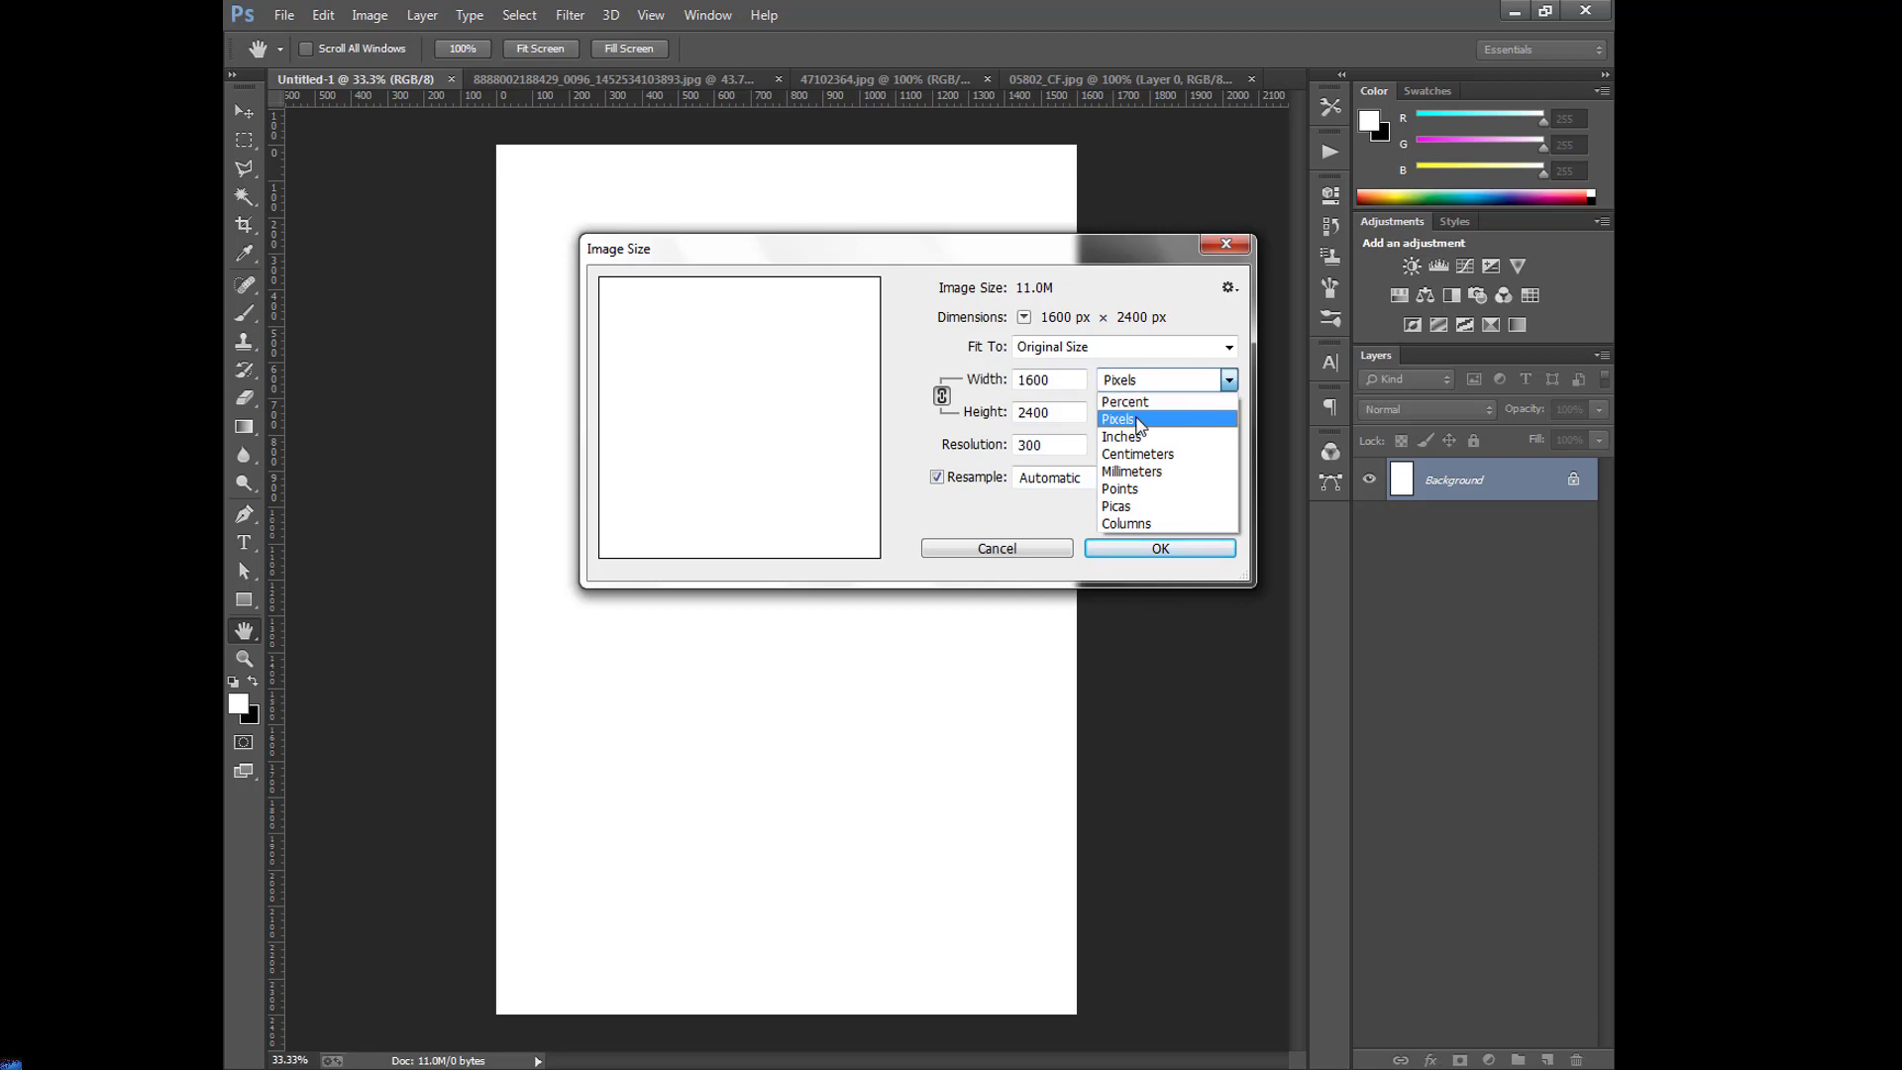
click(1119, 419)
double_click(1040, 379)
drag(1043, 412, 1069, 461)
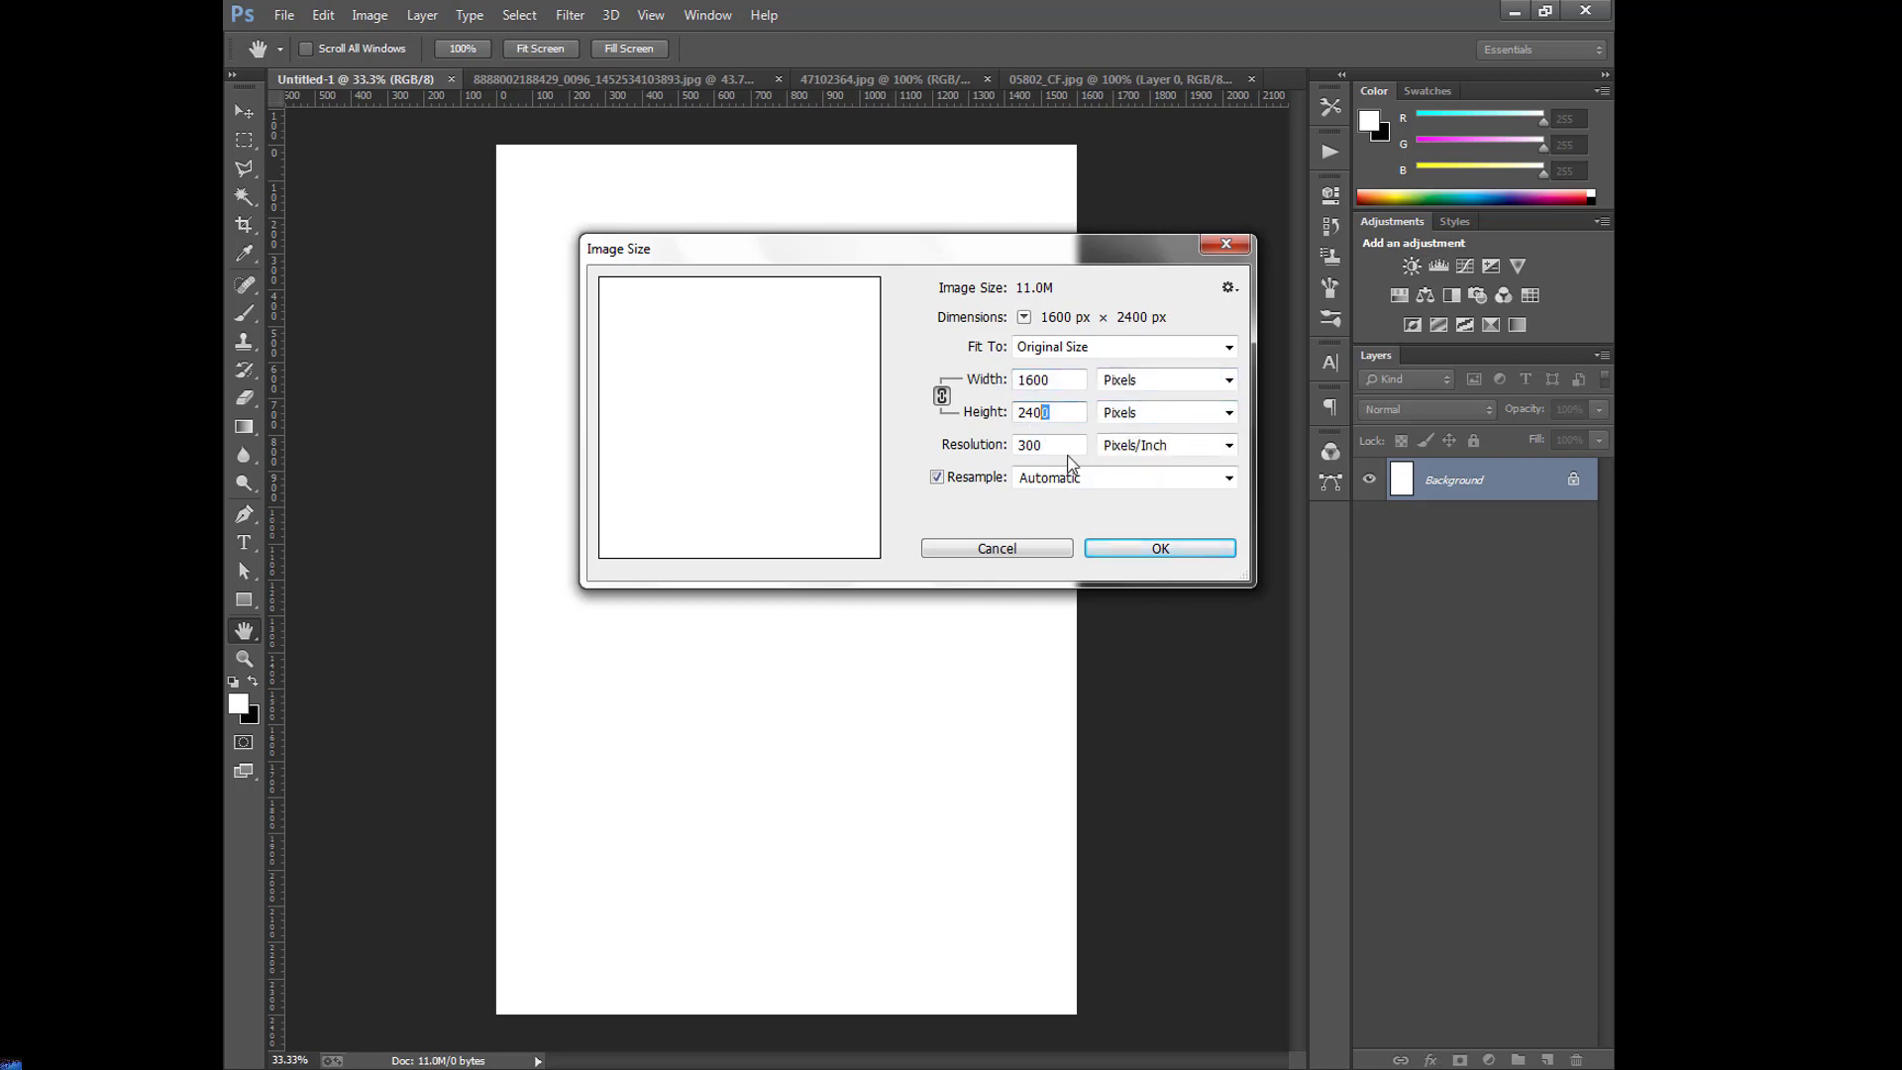
key(Tab)
click(1194, 544)
key(v)
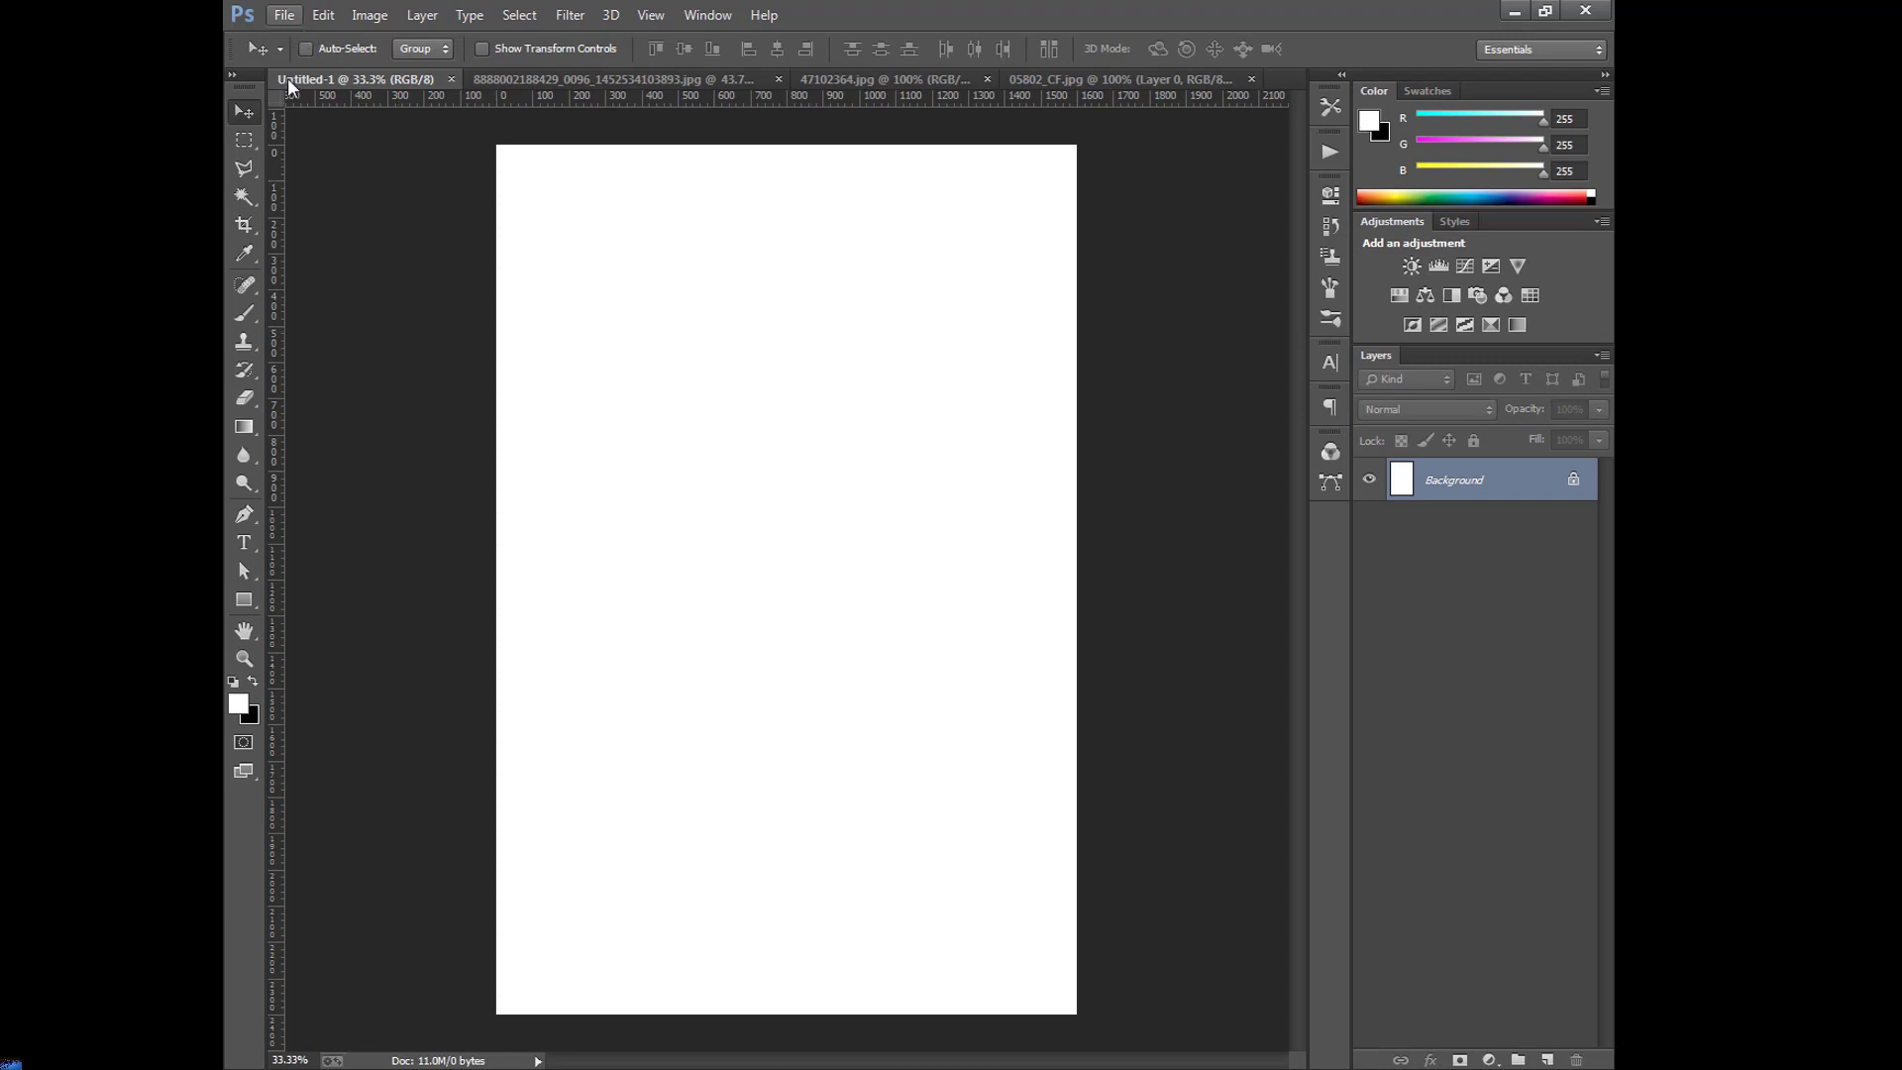
Draw a canvas-sized rectangle and fill it with the white gradient preset.
key(p)
click(244, 599)
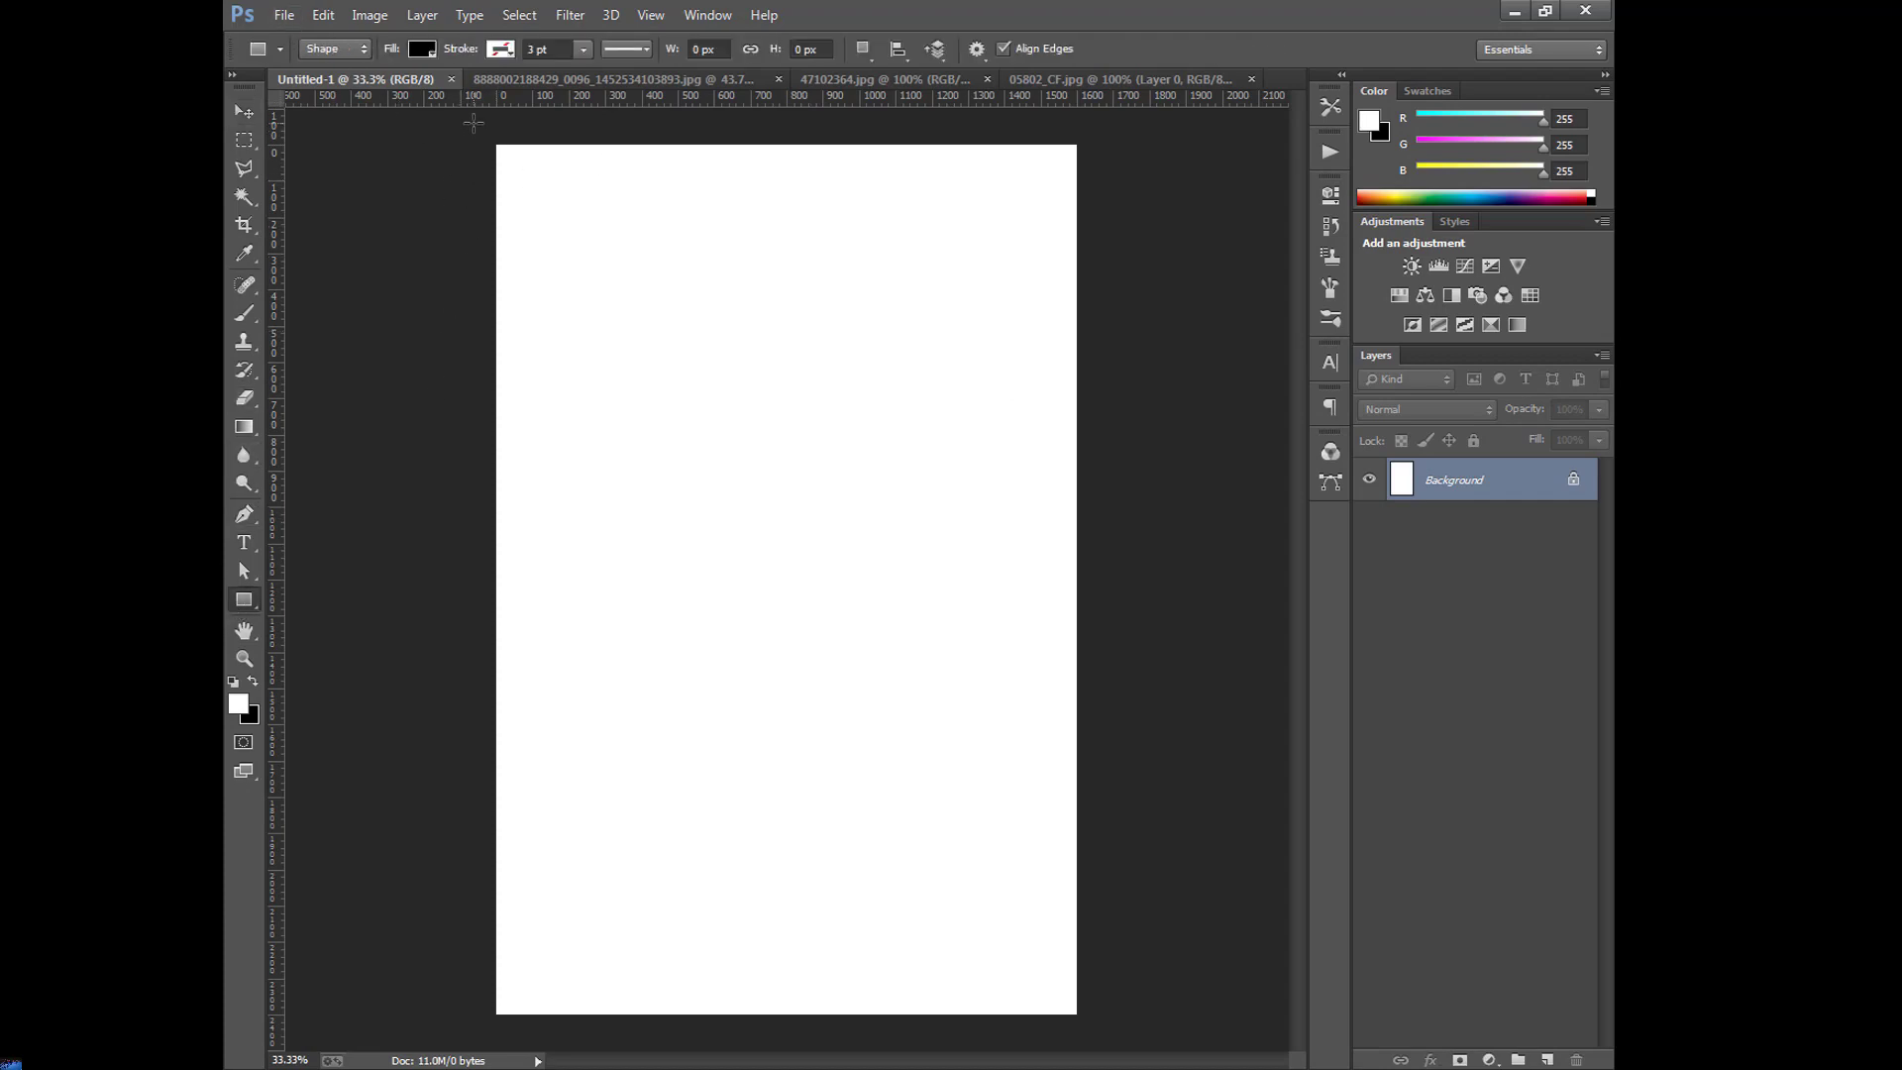
mouse_move(472, 123)
mouse_down()
mouse_move(1113, 755)
mouse_move(1101, 1026)
mouse_up()
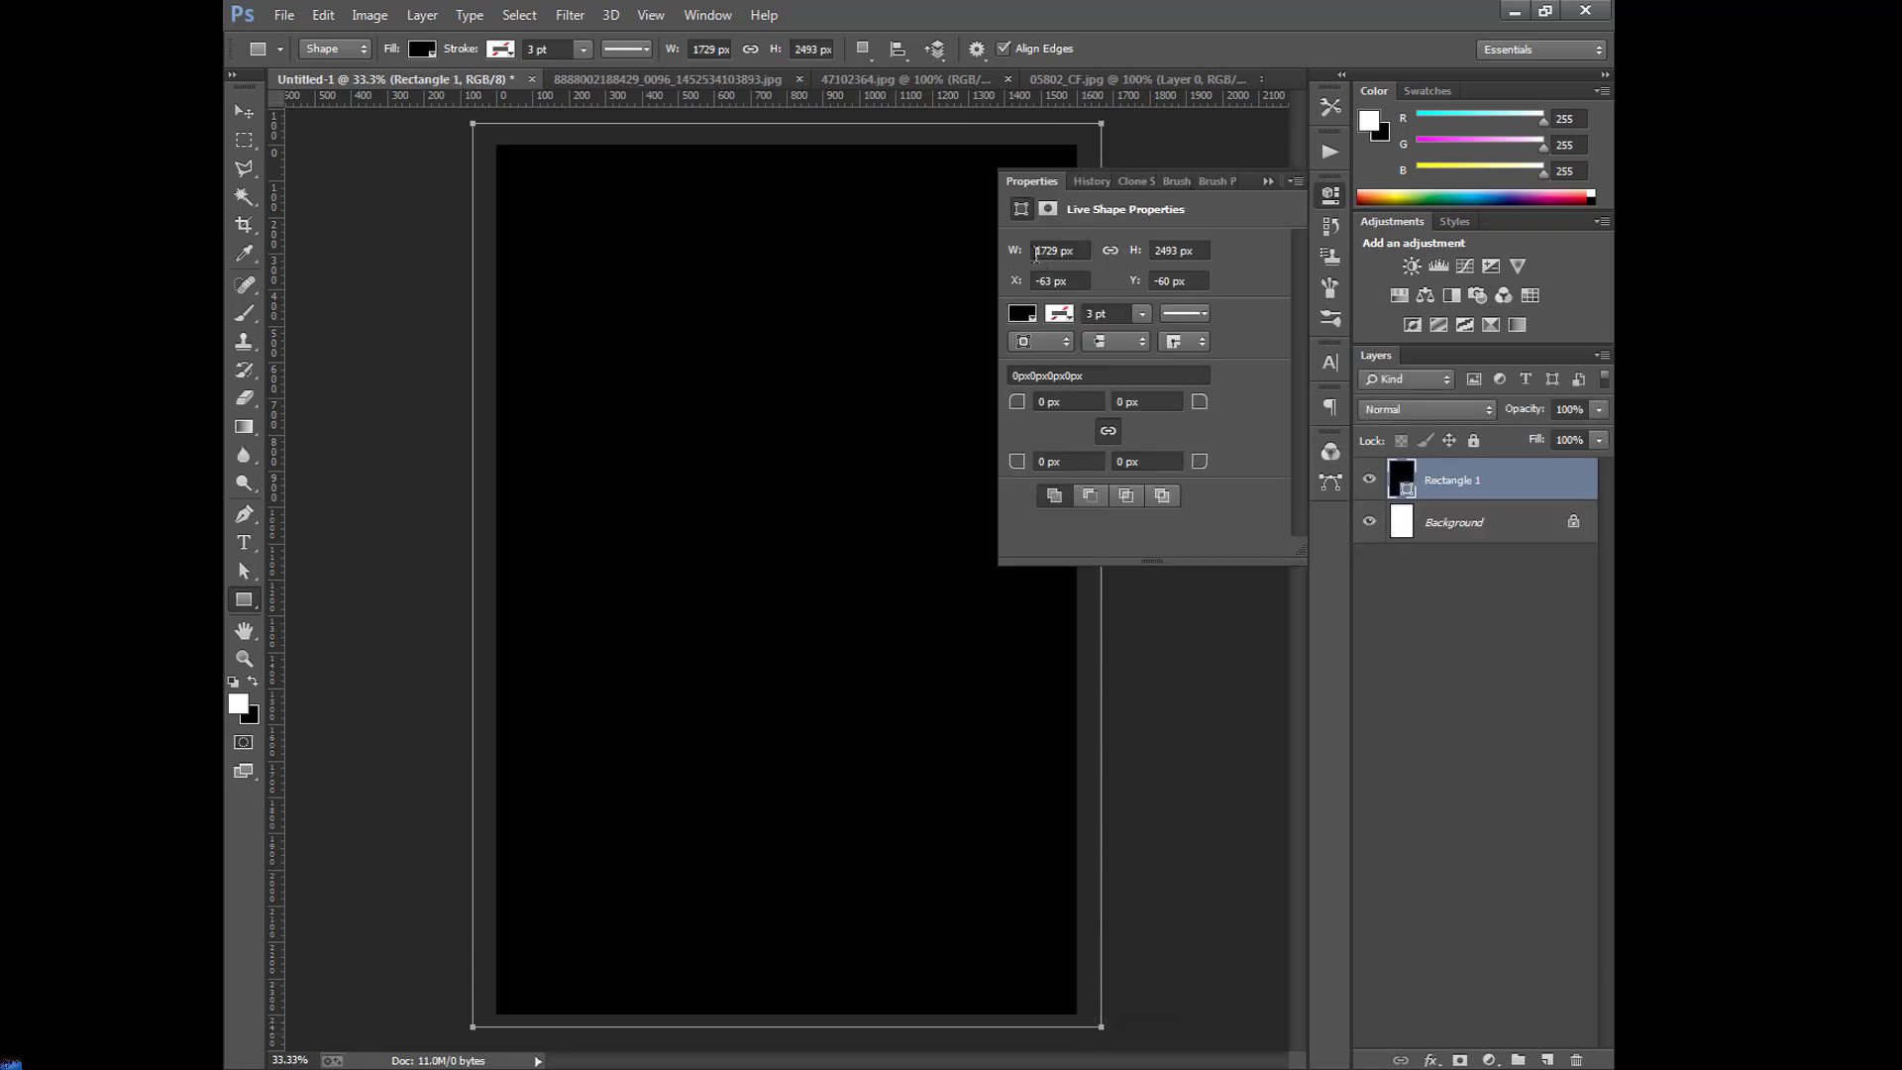
click(1026, 316)
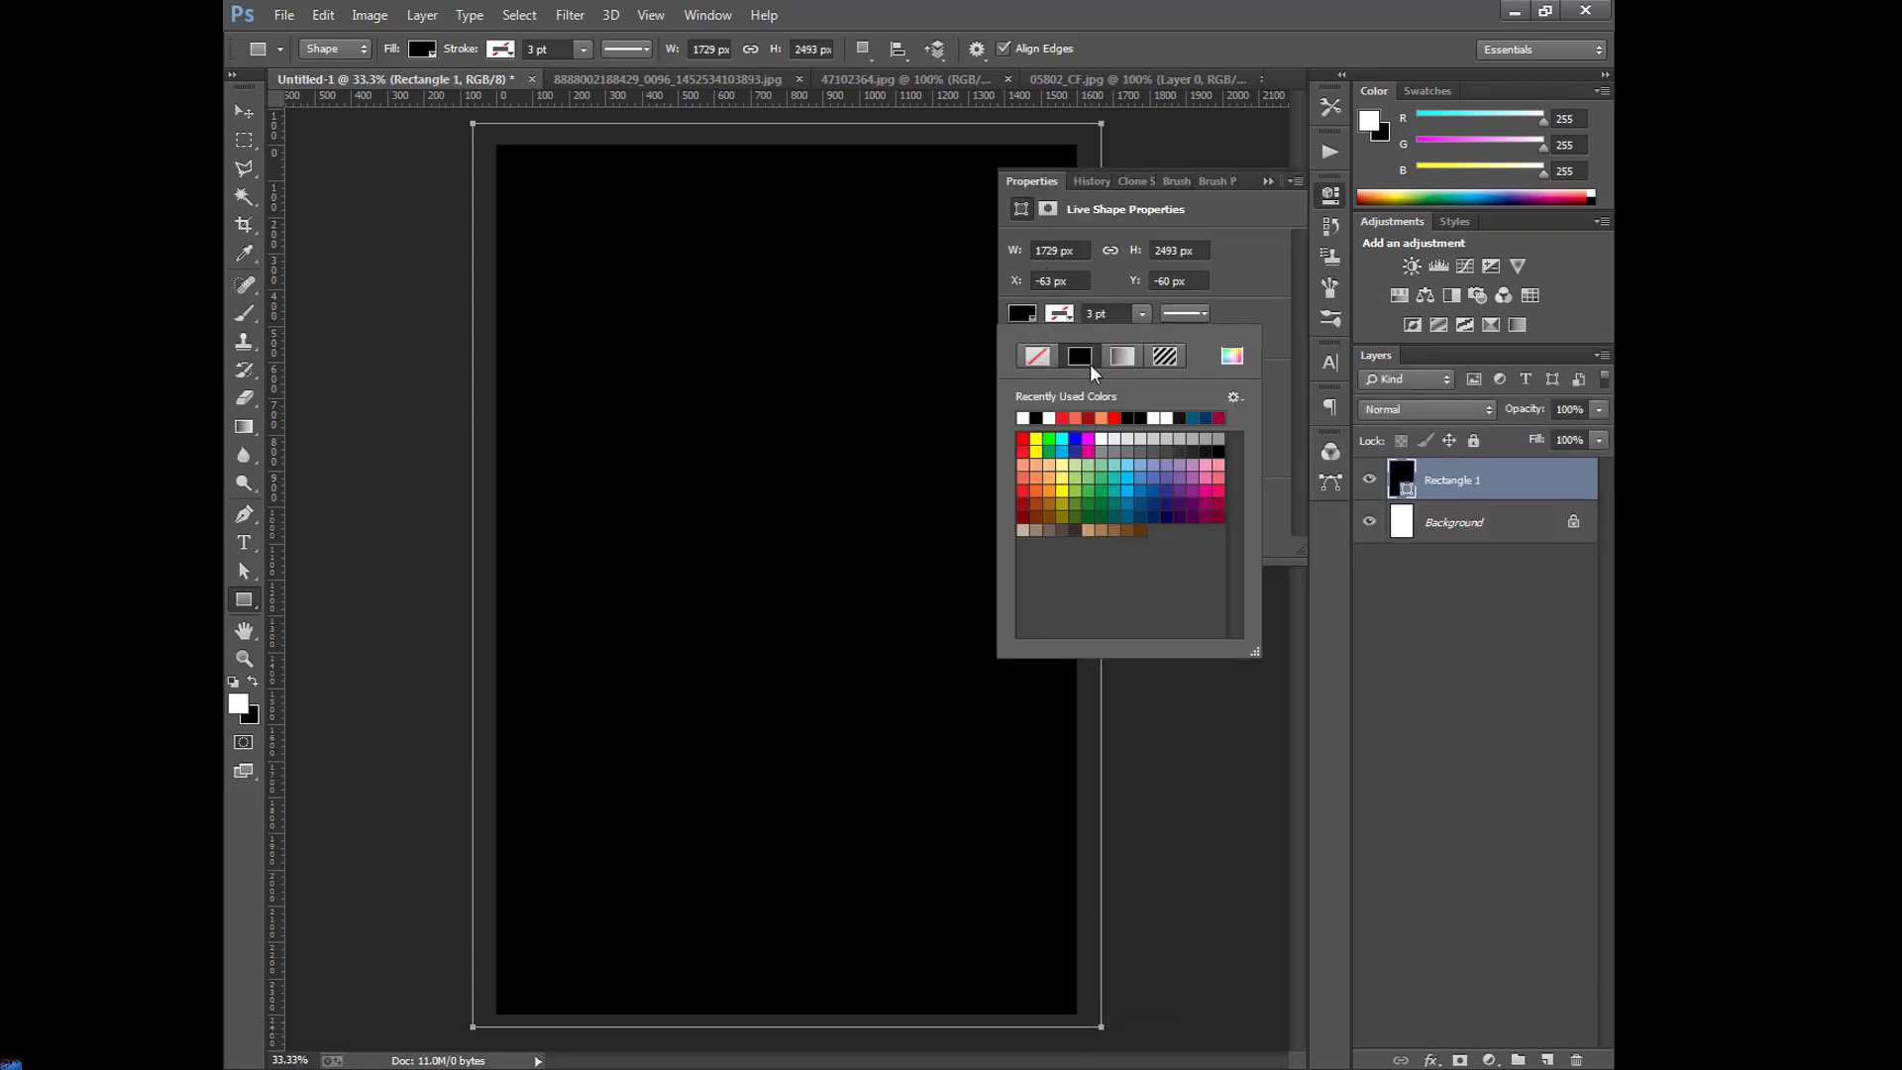
click(1122, 357)
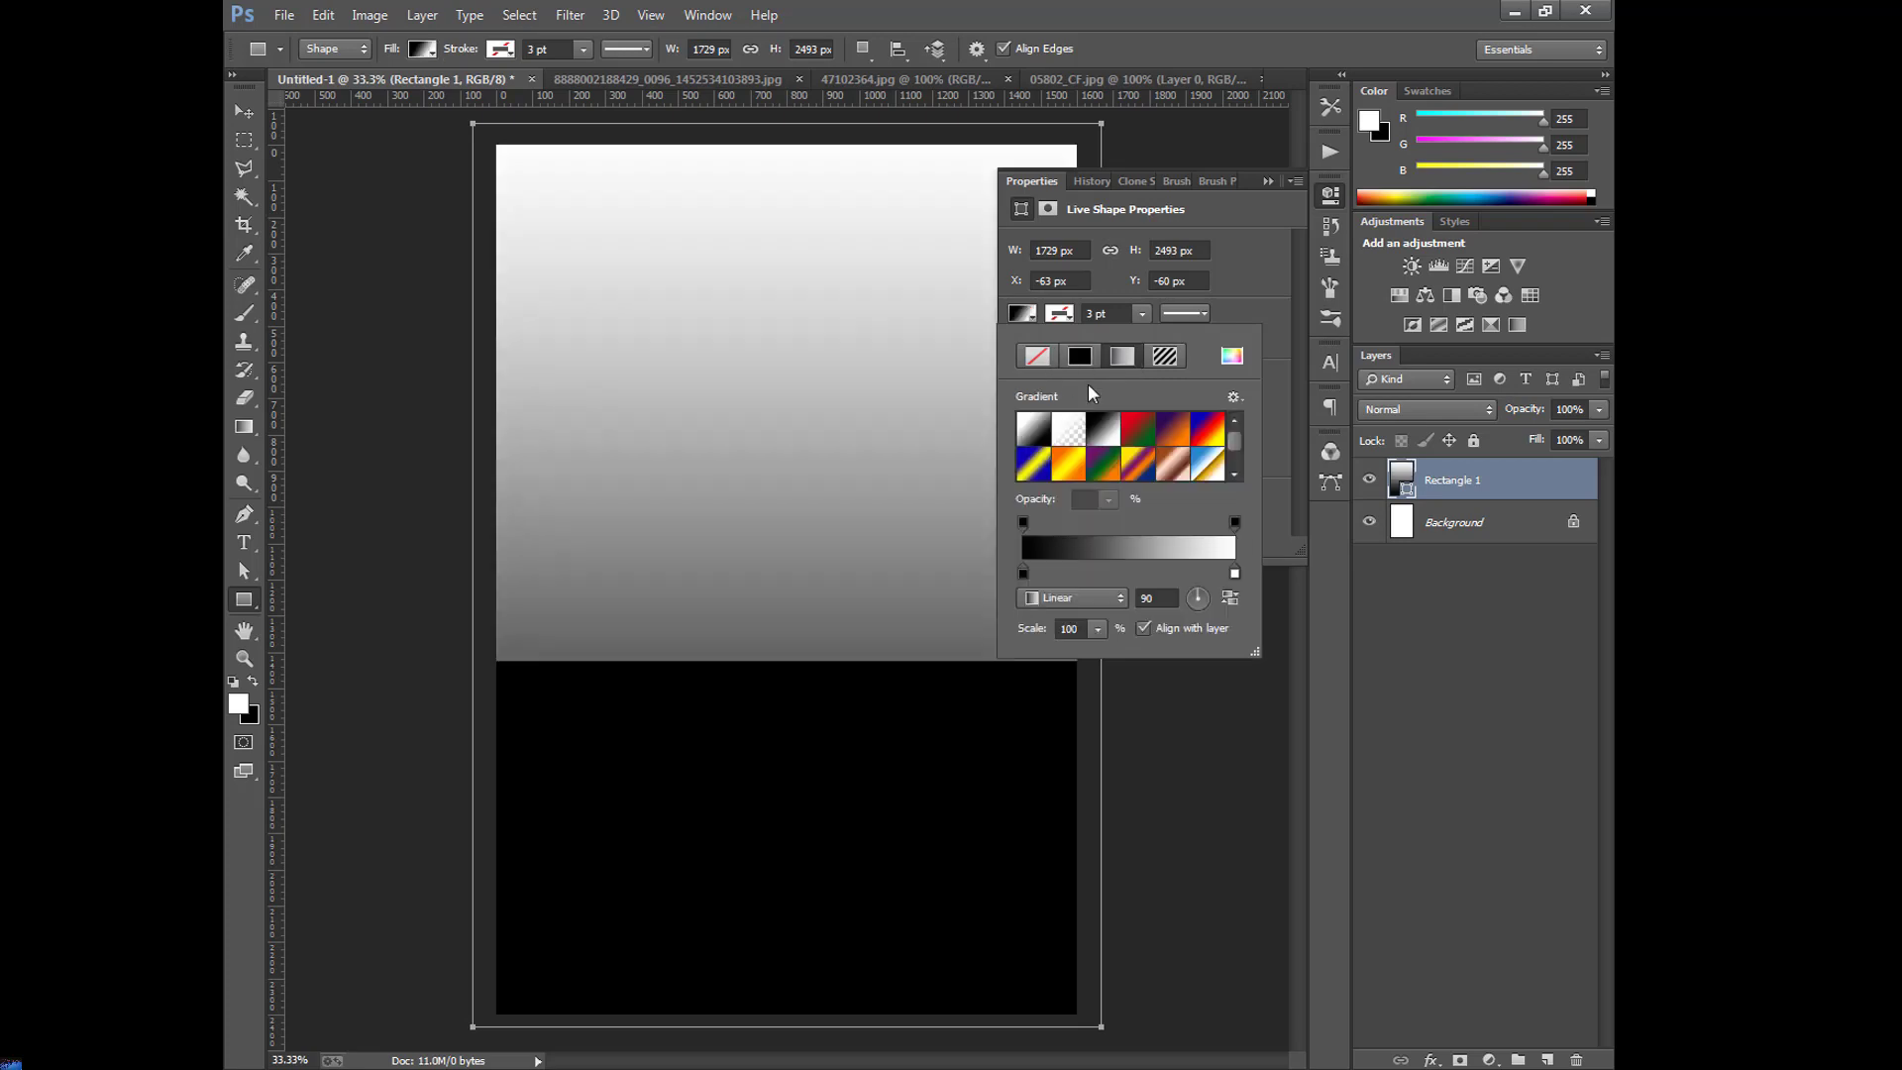
click(1069, 443)
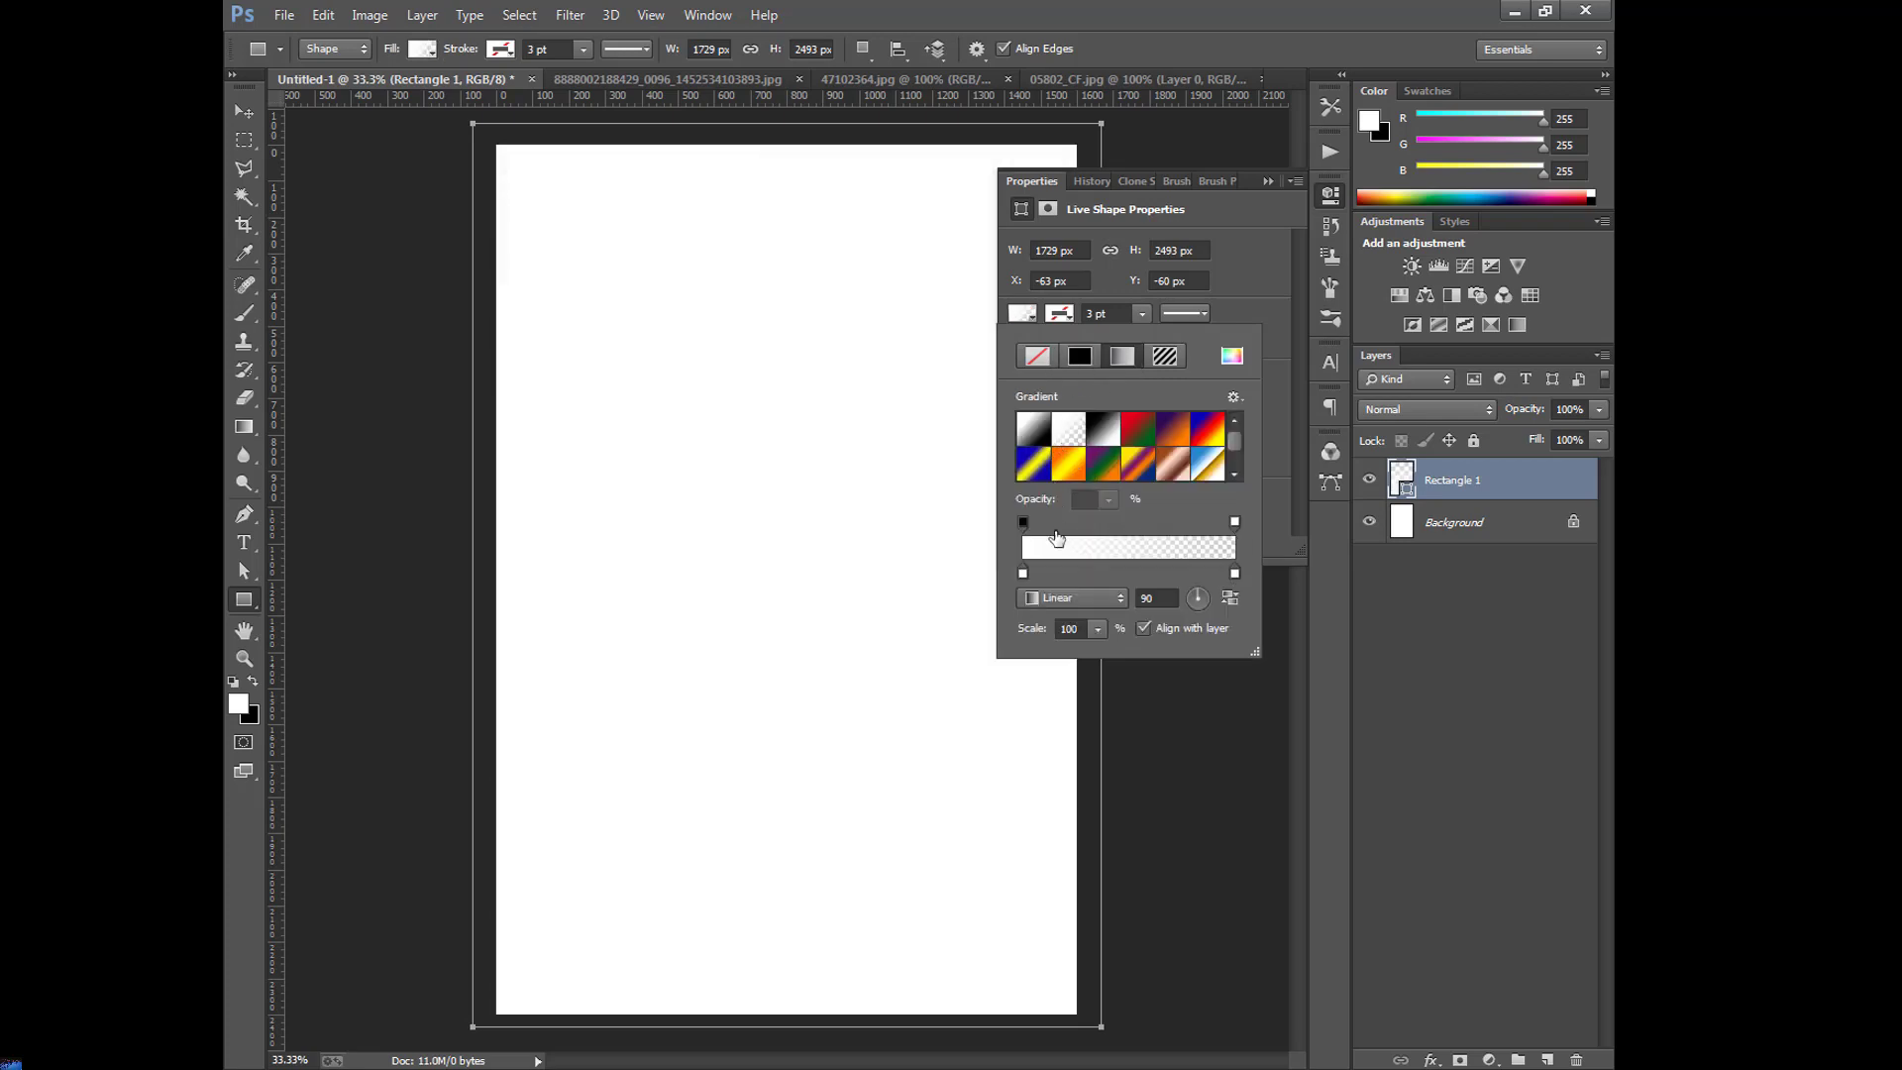
Make the gradient's left stop red (#ed1c24), then hide the Rectangle 1 layer.
click(1022, 574)
double_click(1023, 574)
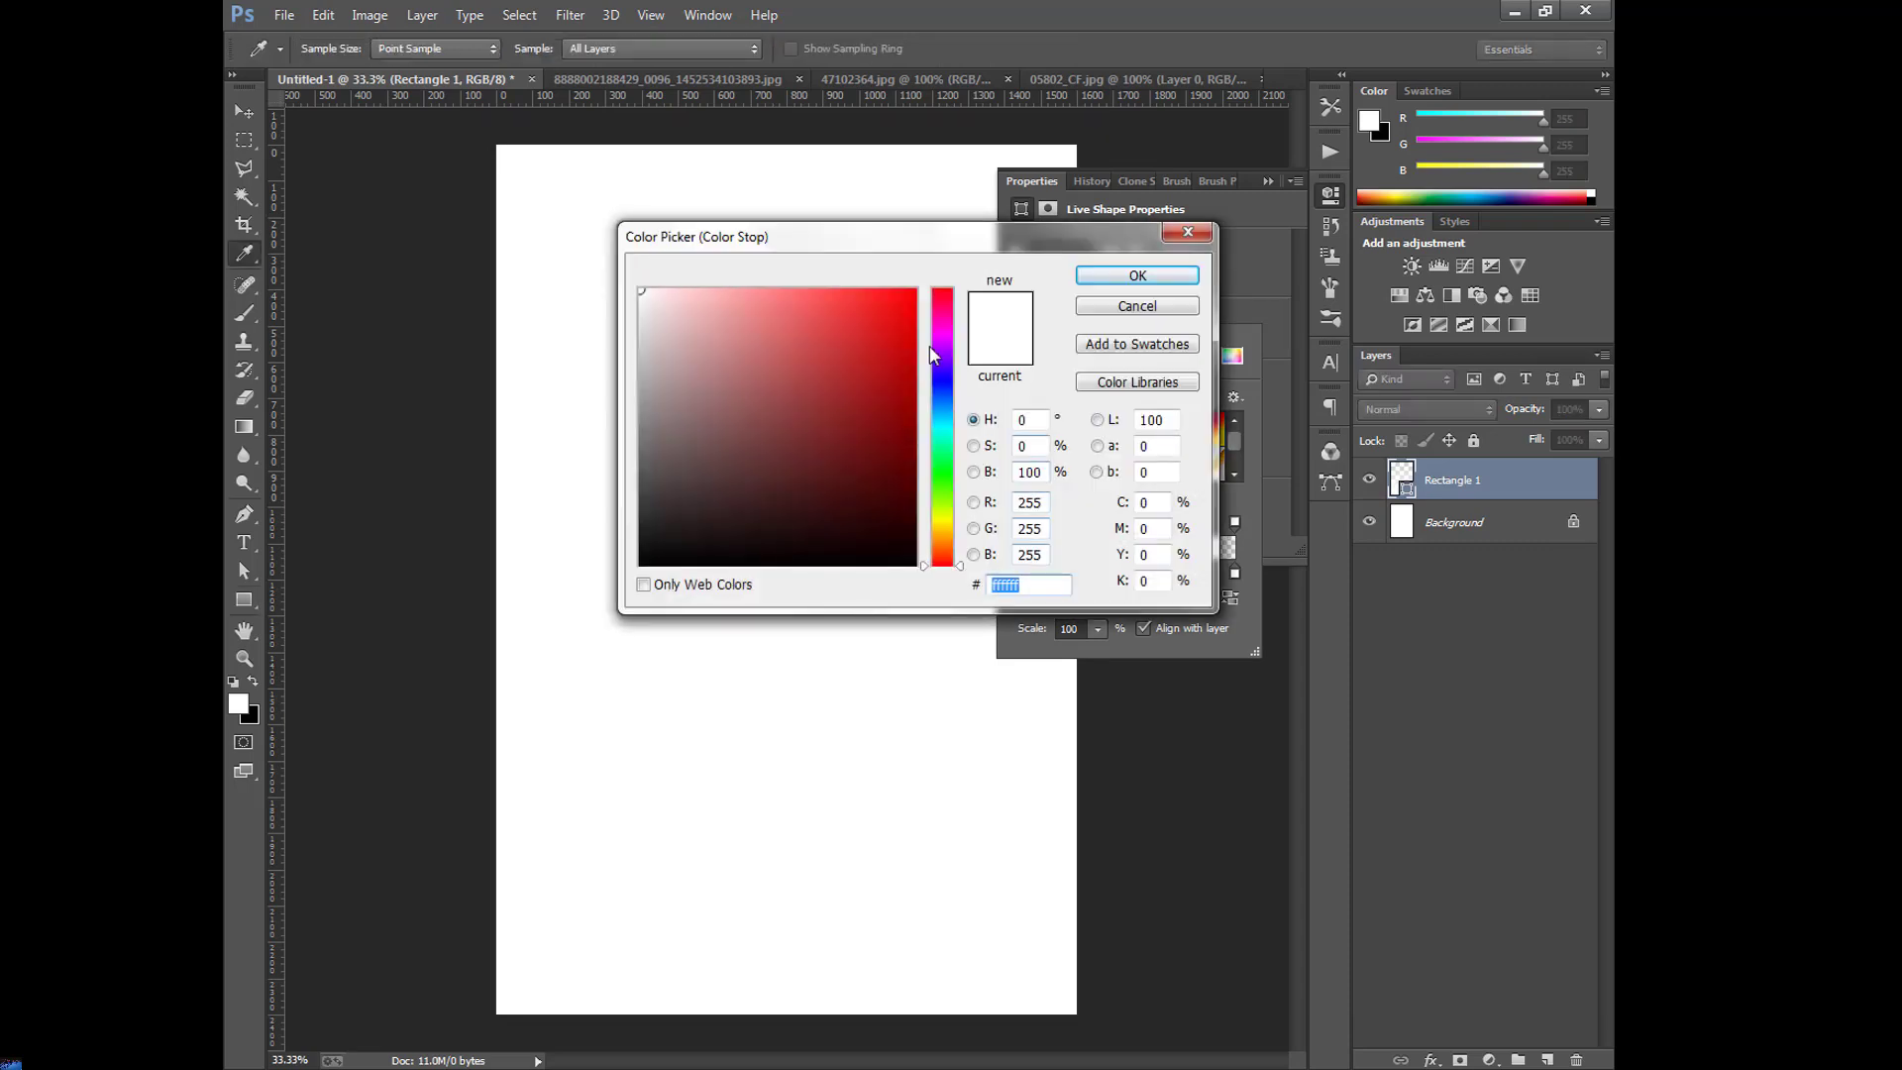
text(ed1c24)
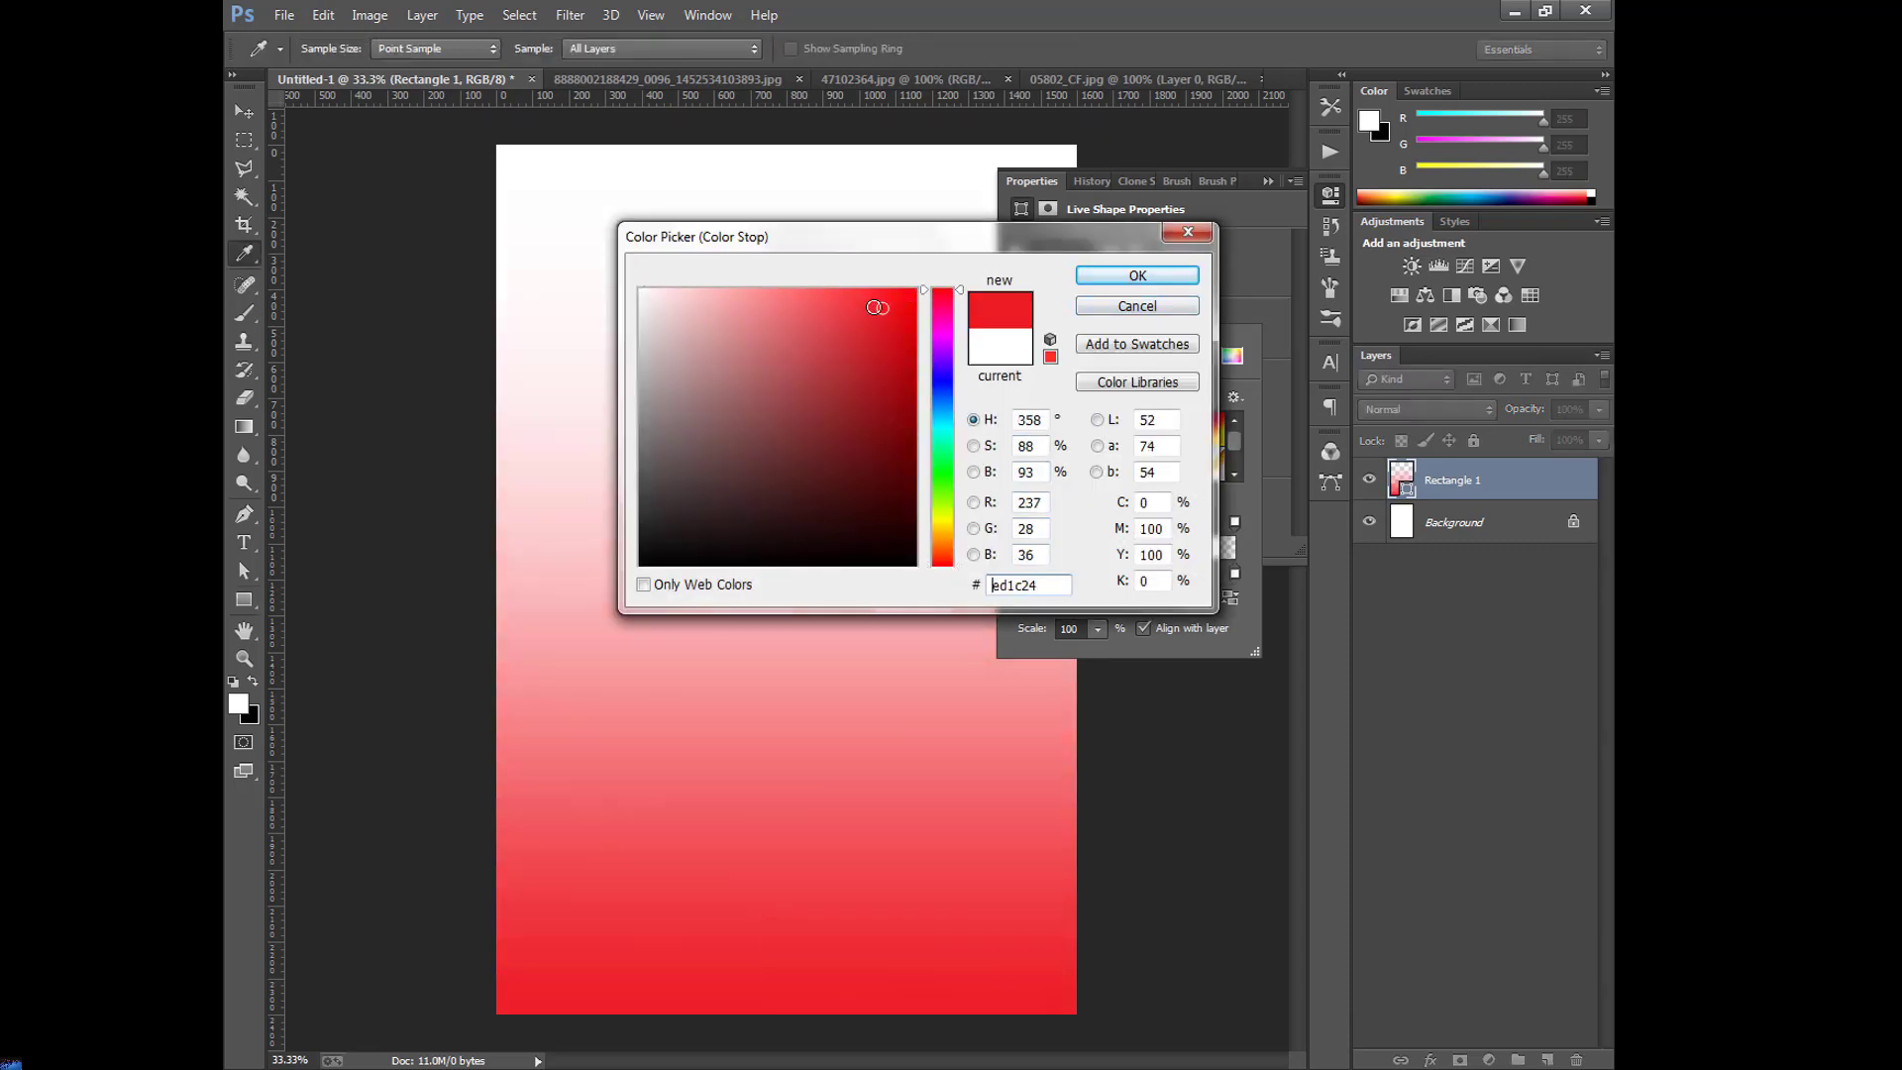
drag(878, 306, 859, 306)
click(1101, 285)
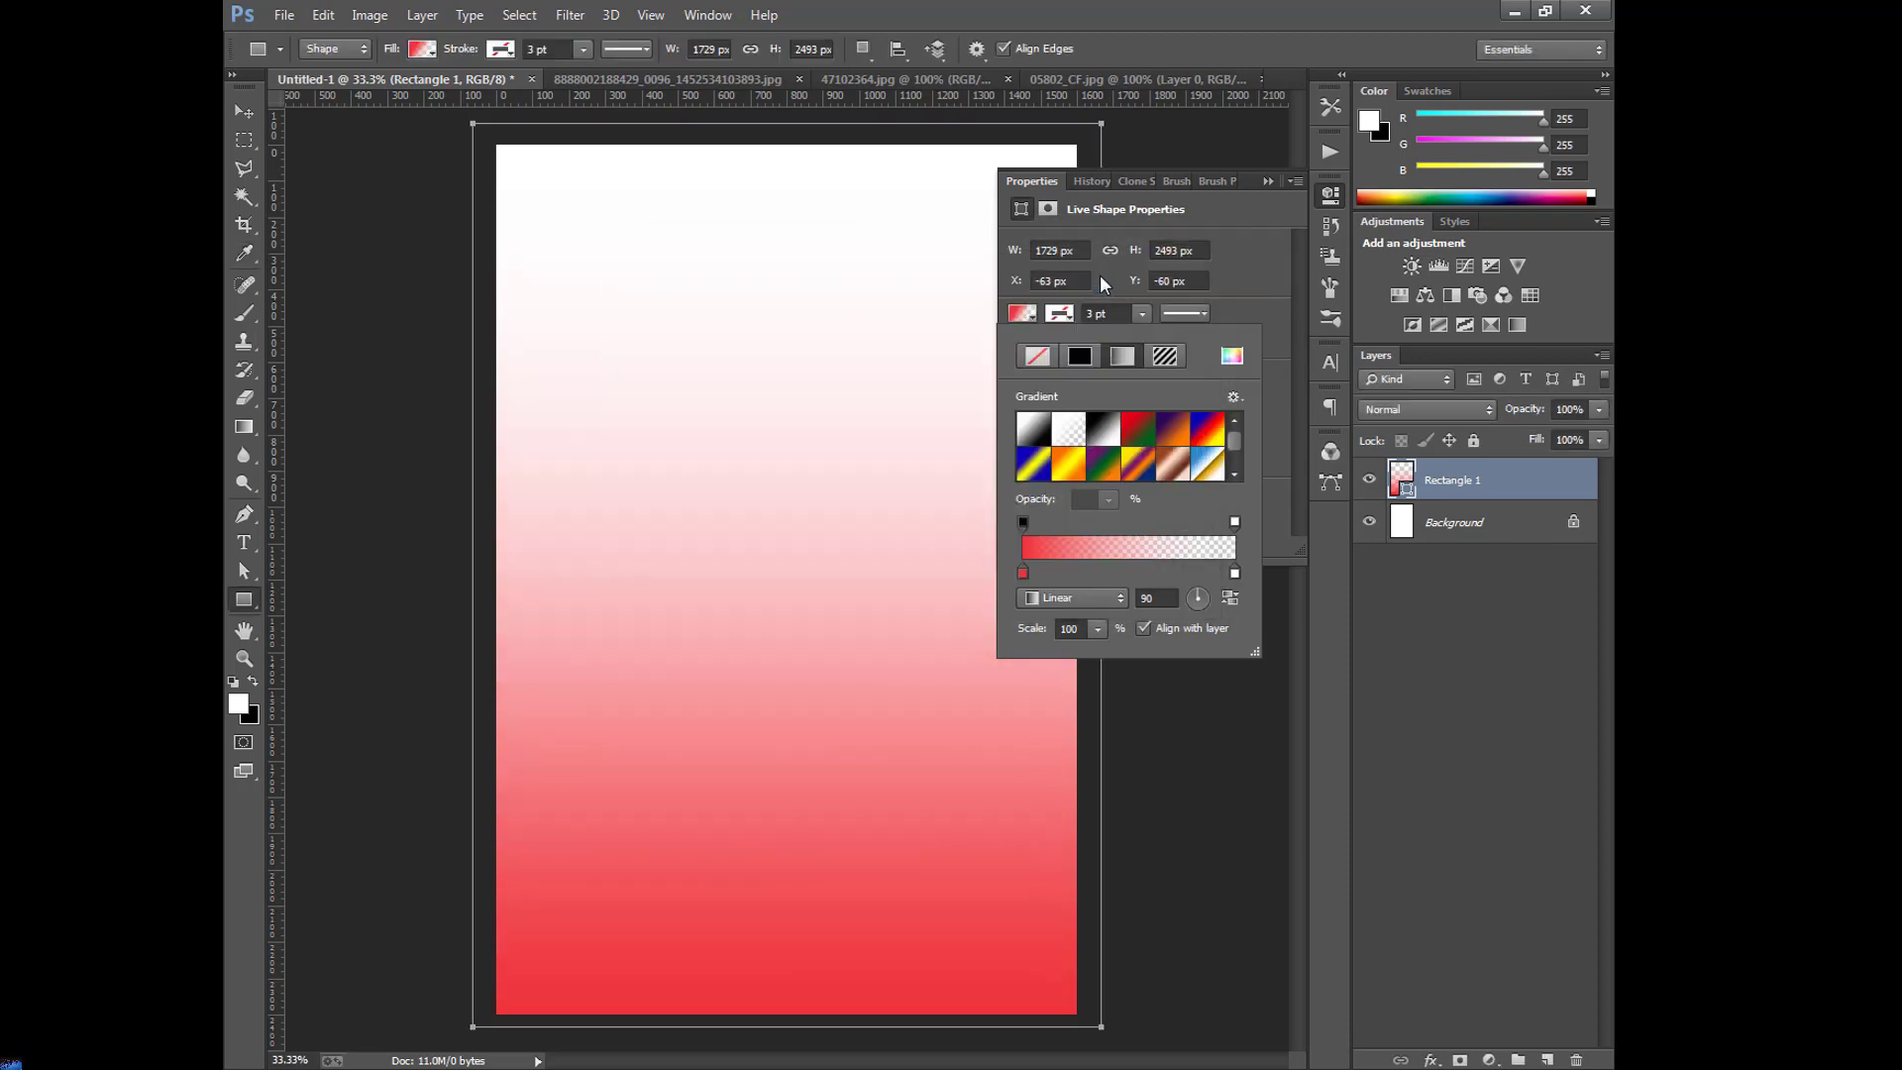
click(1268, 182)
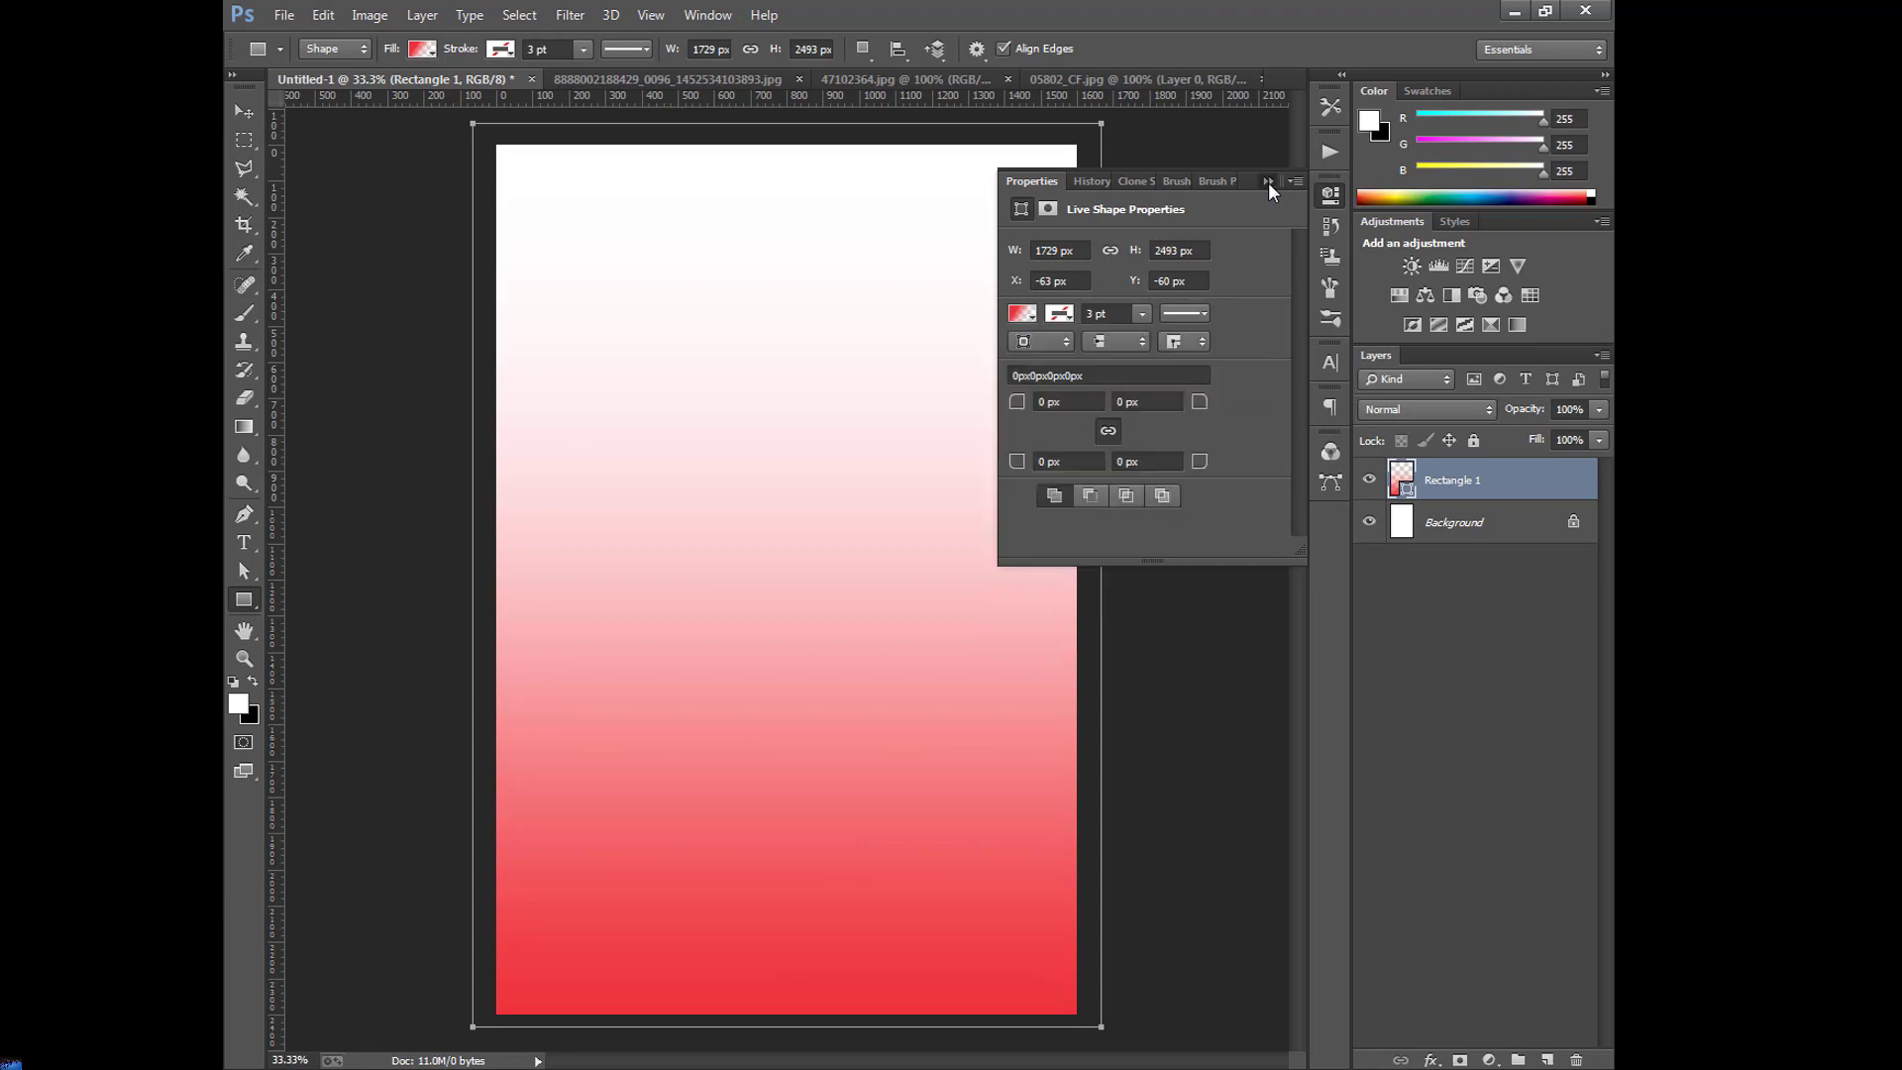
click(1368, 483)
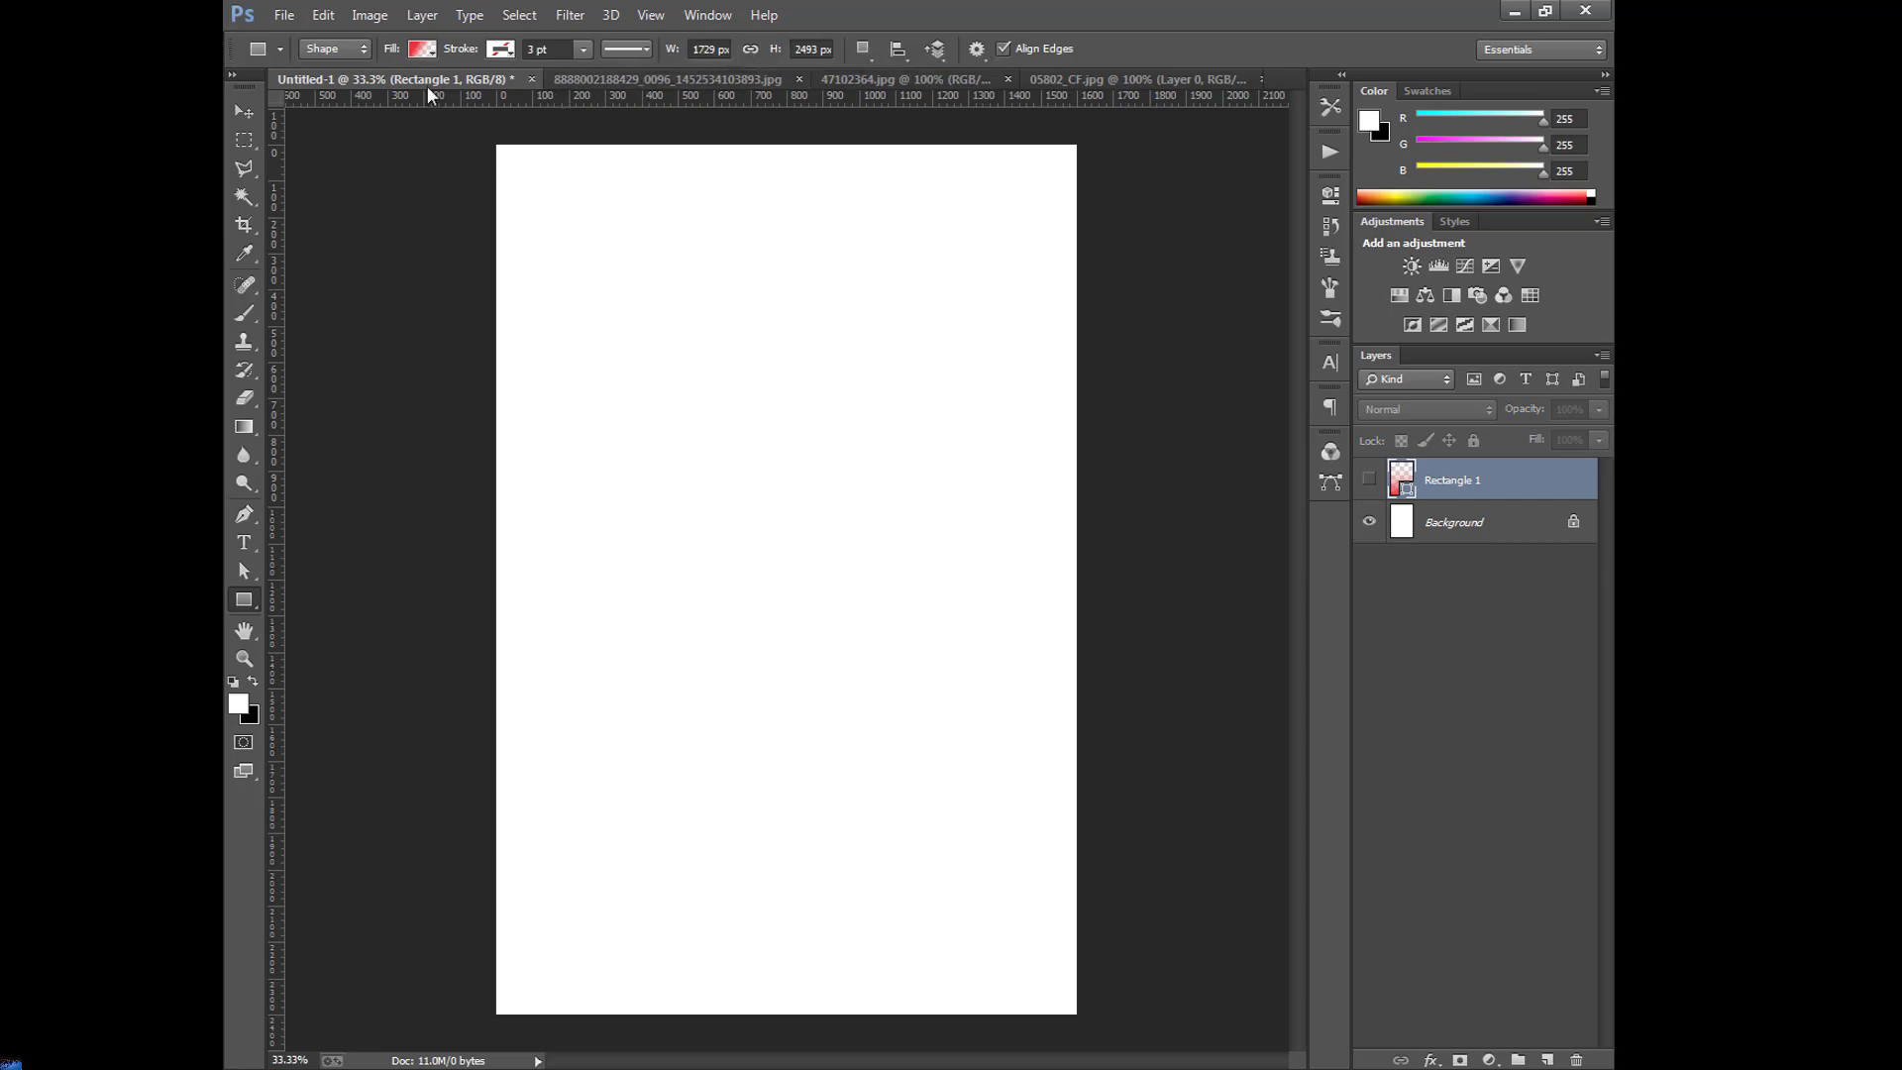
Open Fruit.jpg, drag it into Untitled-1 as a new layer, and close Fruit.jpg.
click(288, 18)
click(297, 61)
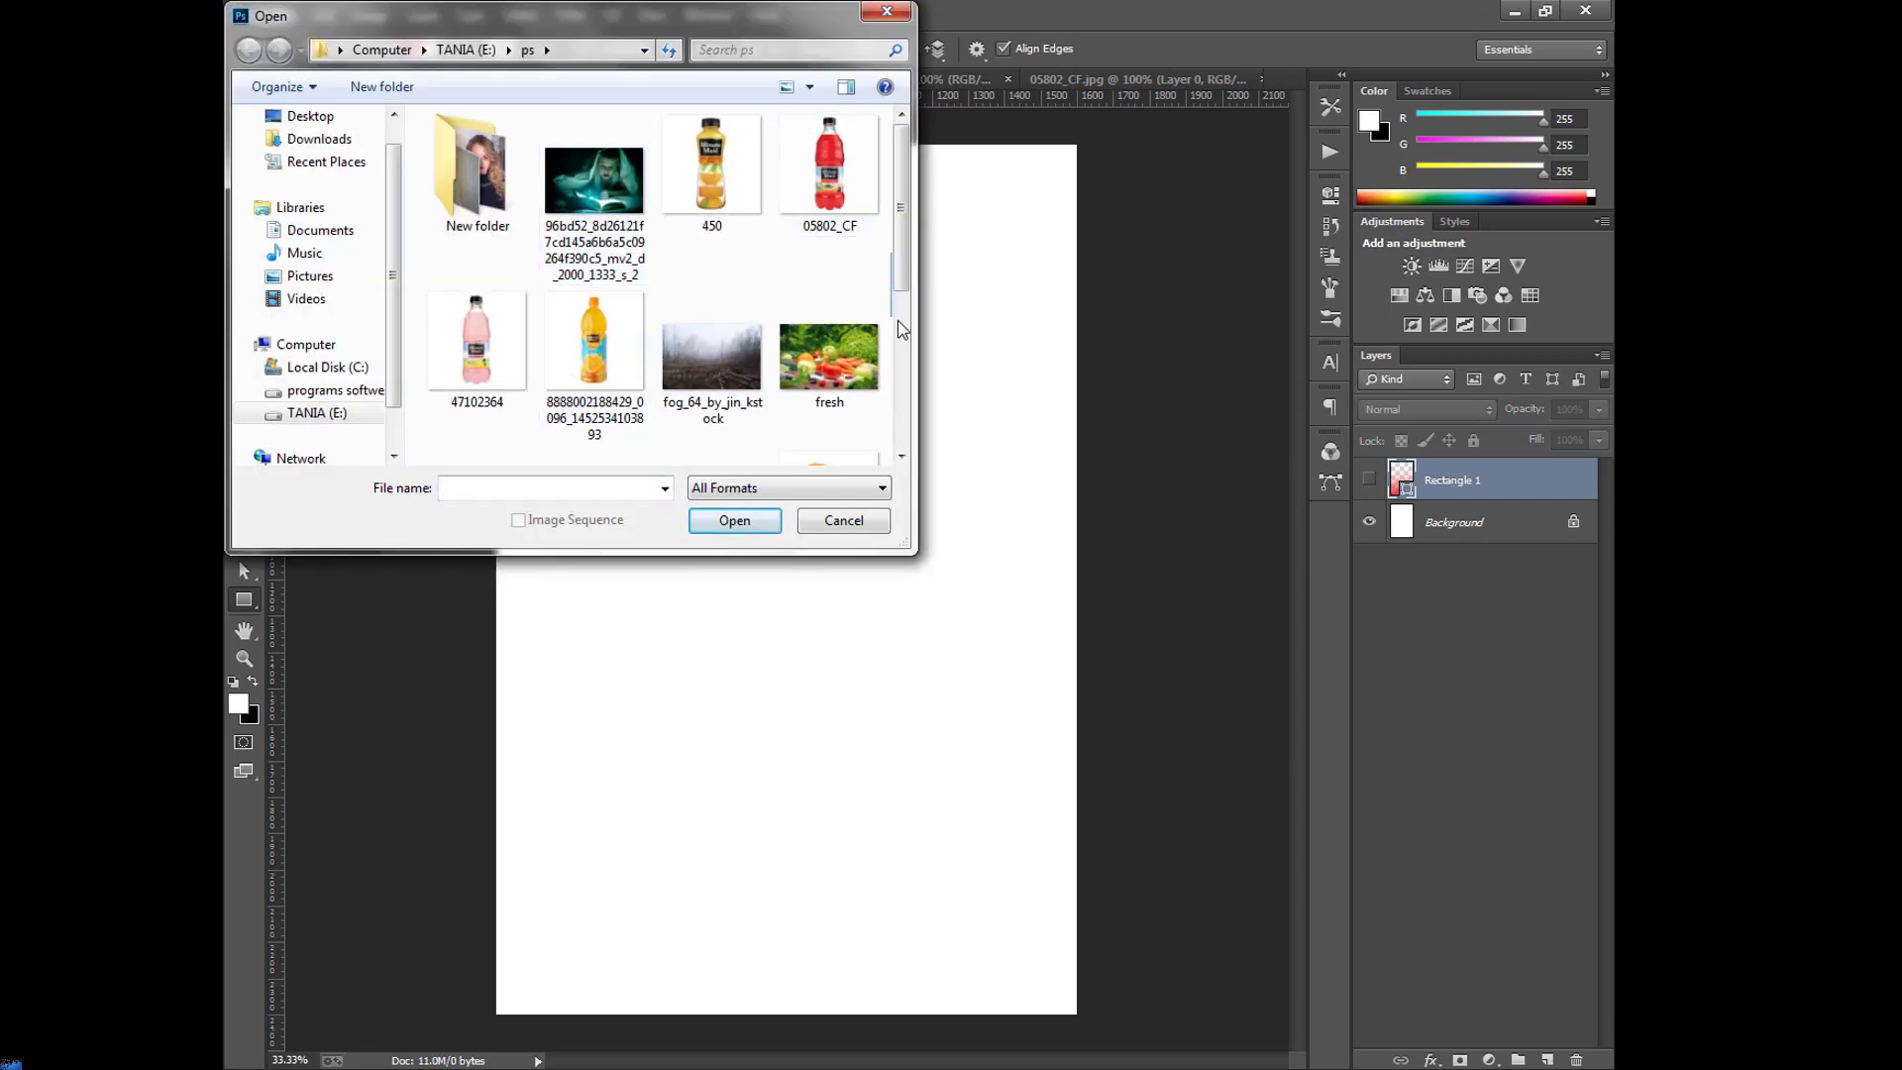
drag(897, 293, 897, 396)
click(477, 287)
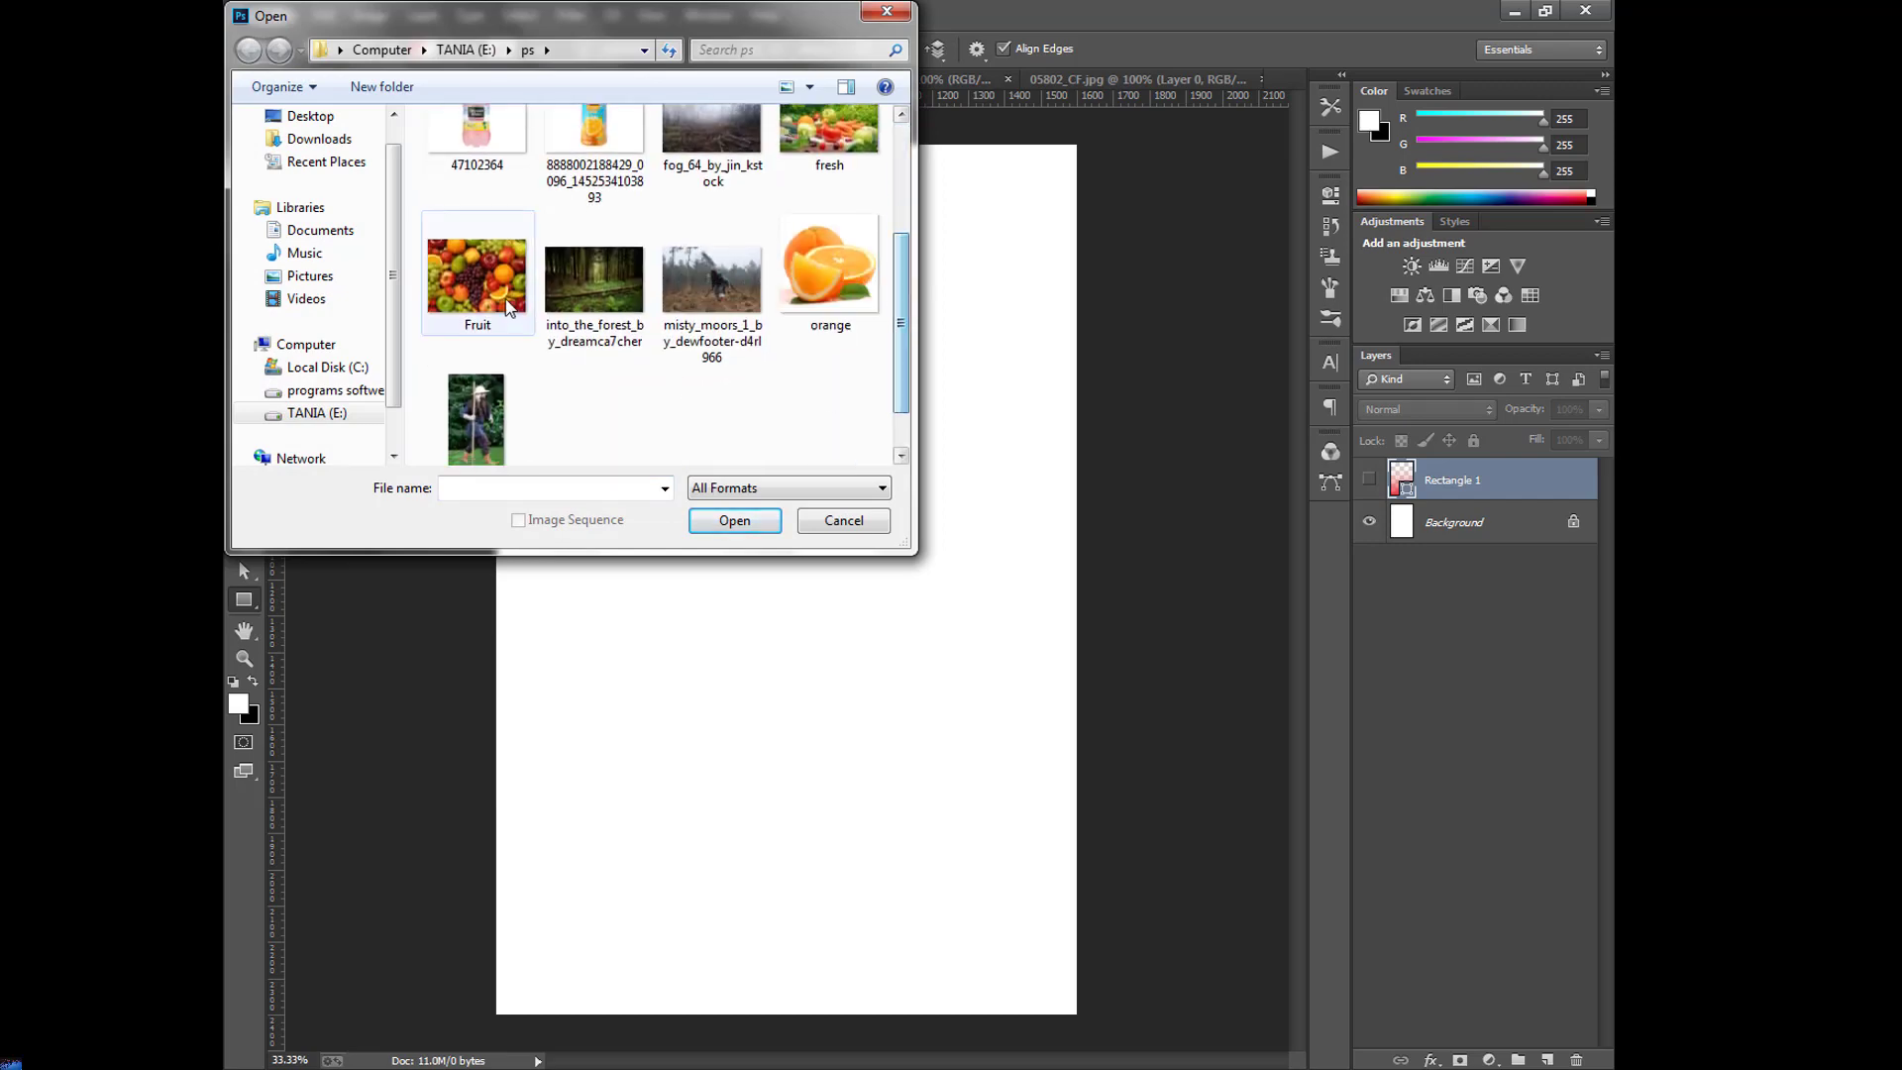
click(711, 517)
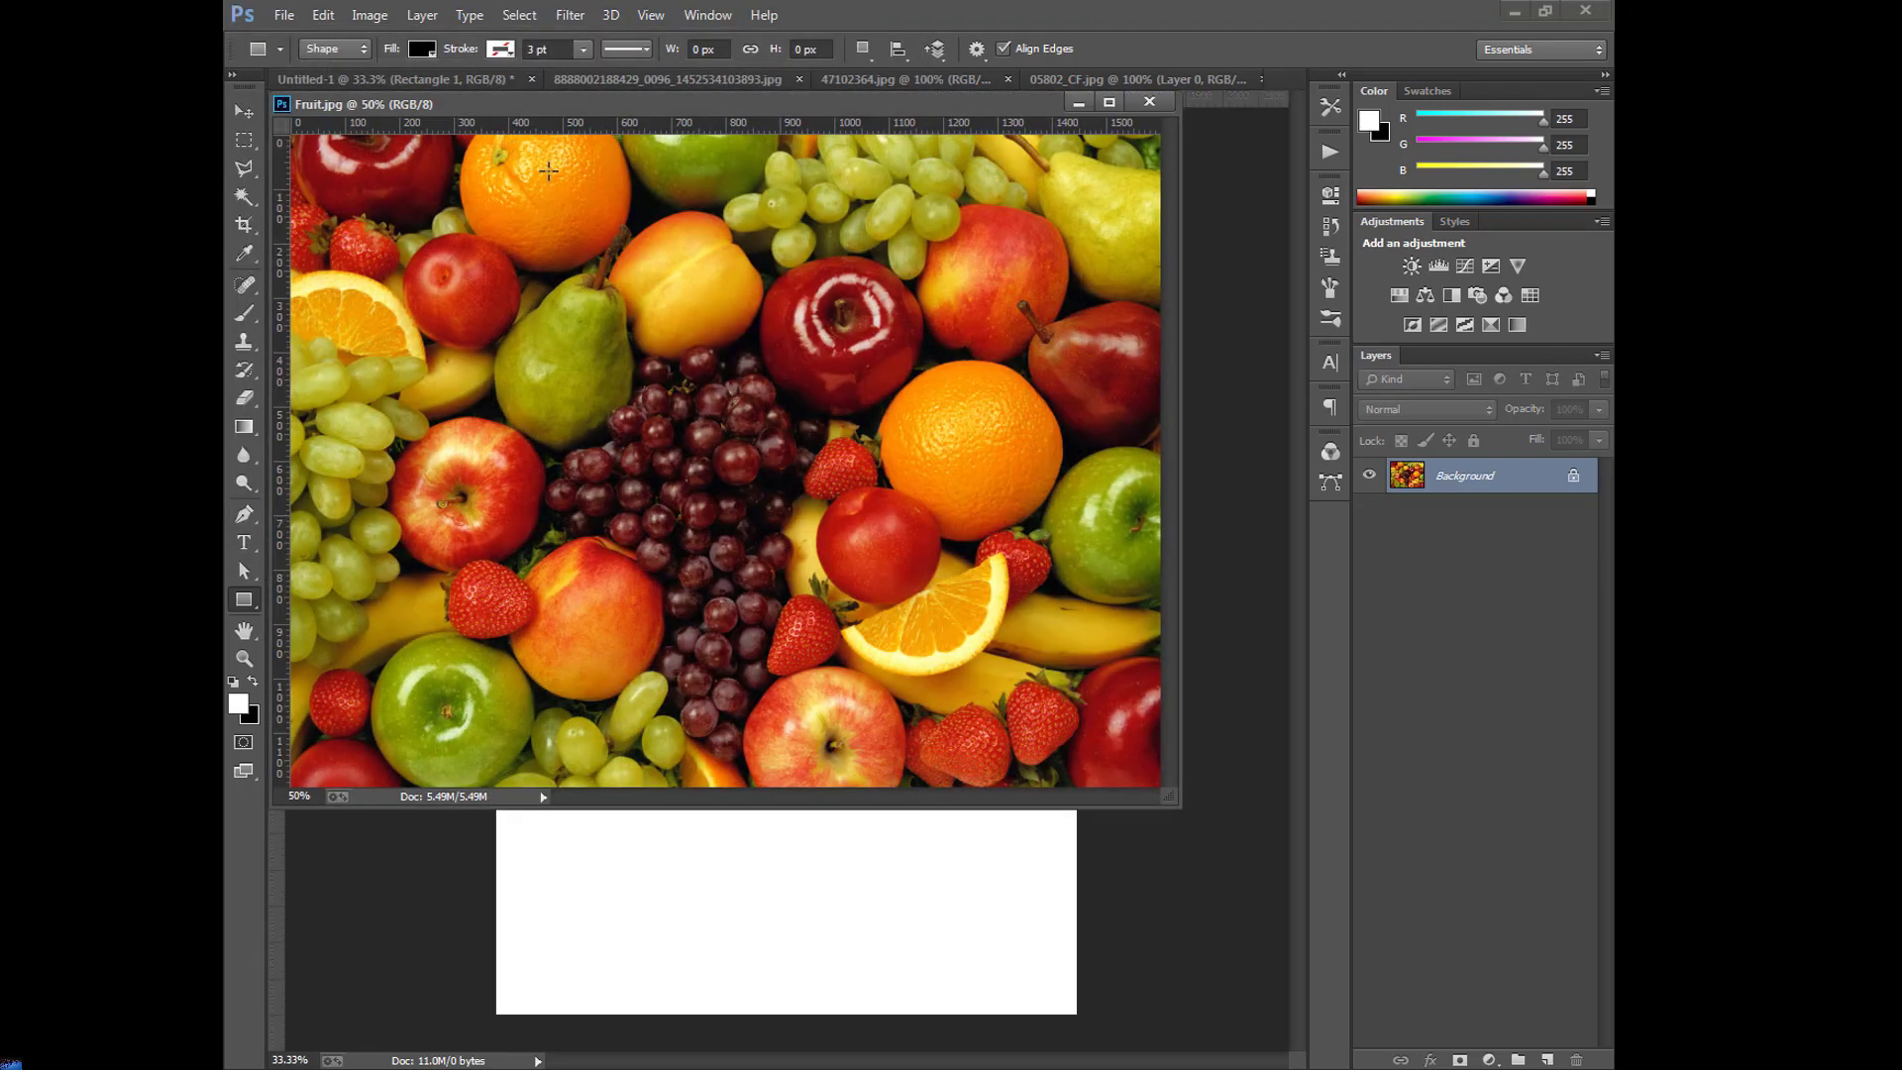
click(247, 110)
drag(718, 356, 803, 886)
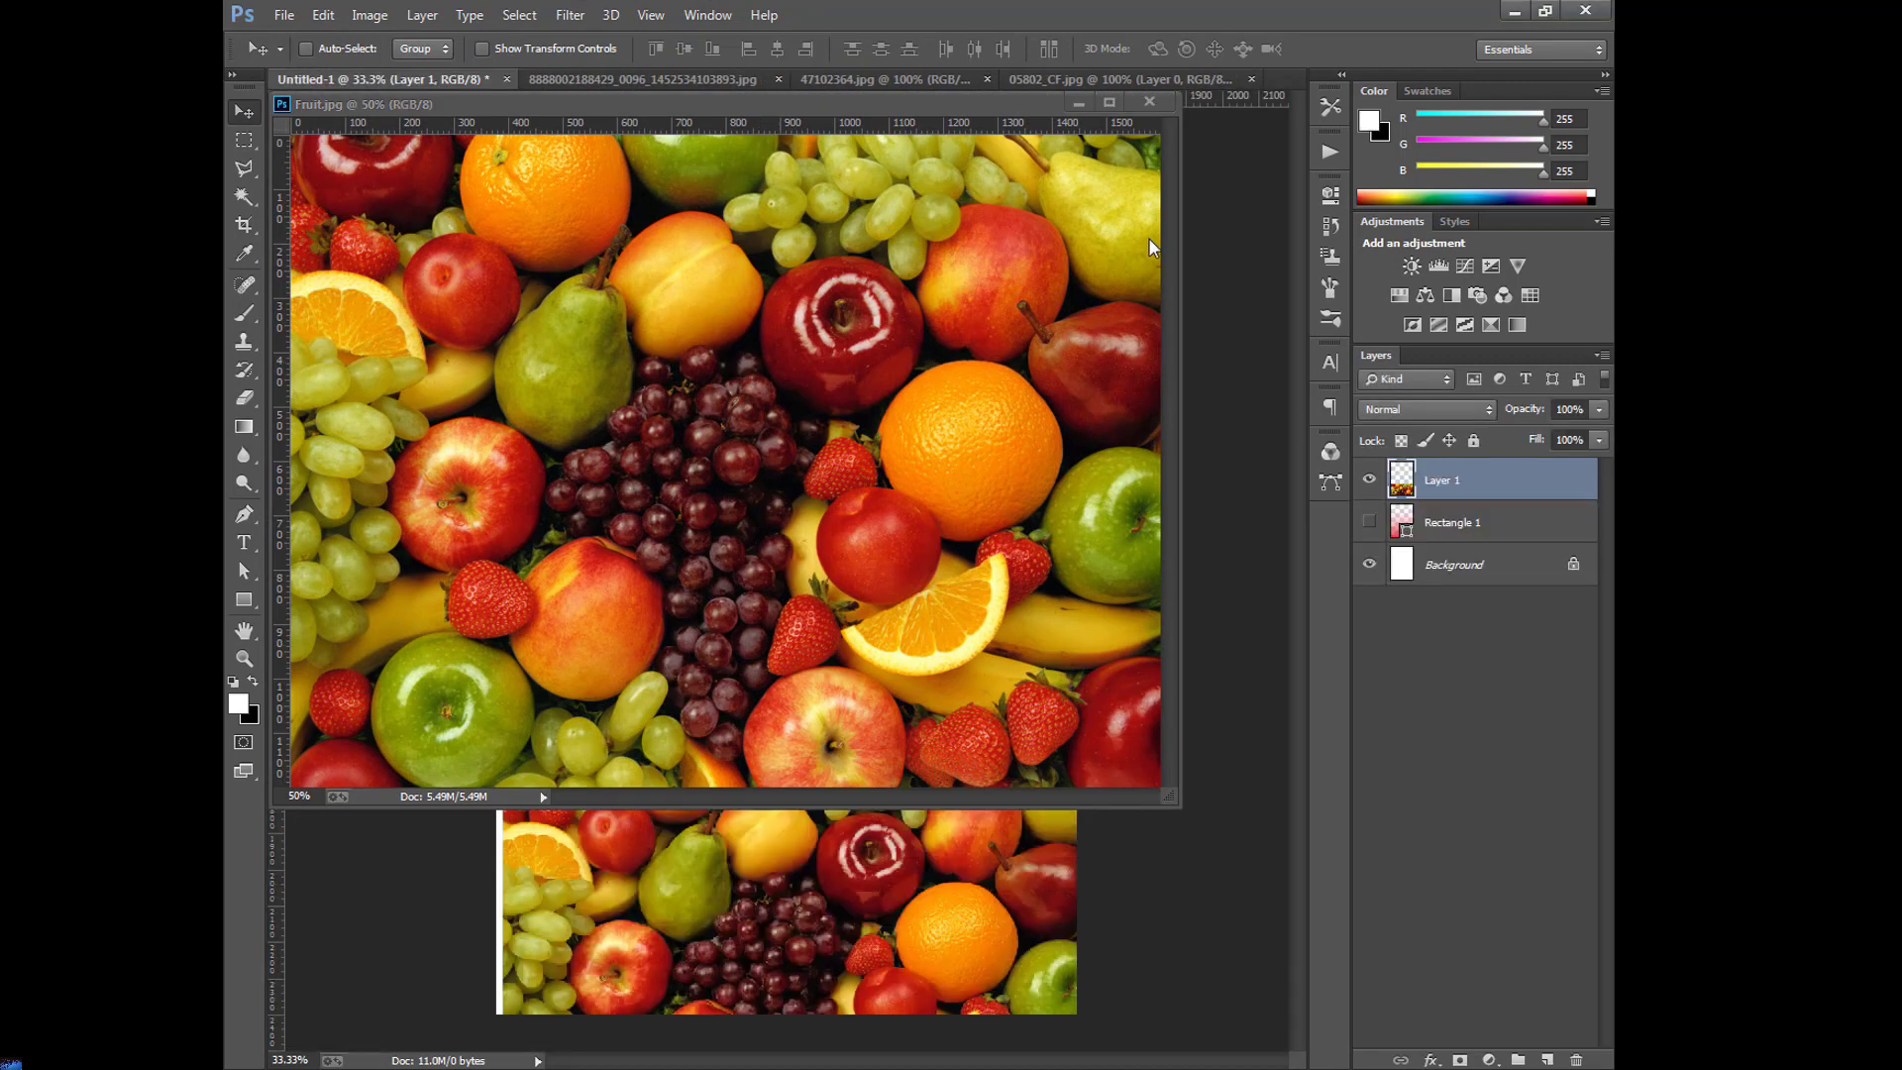
click(1161, 100)
drag(798, 422, 839, 548)
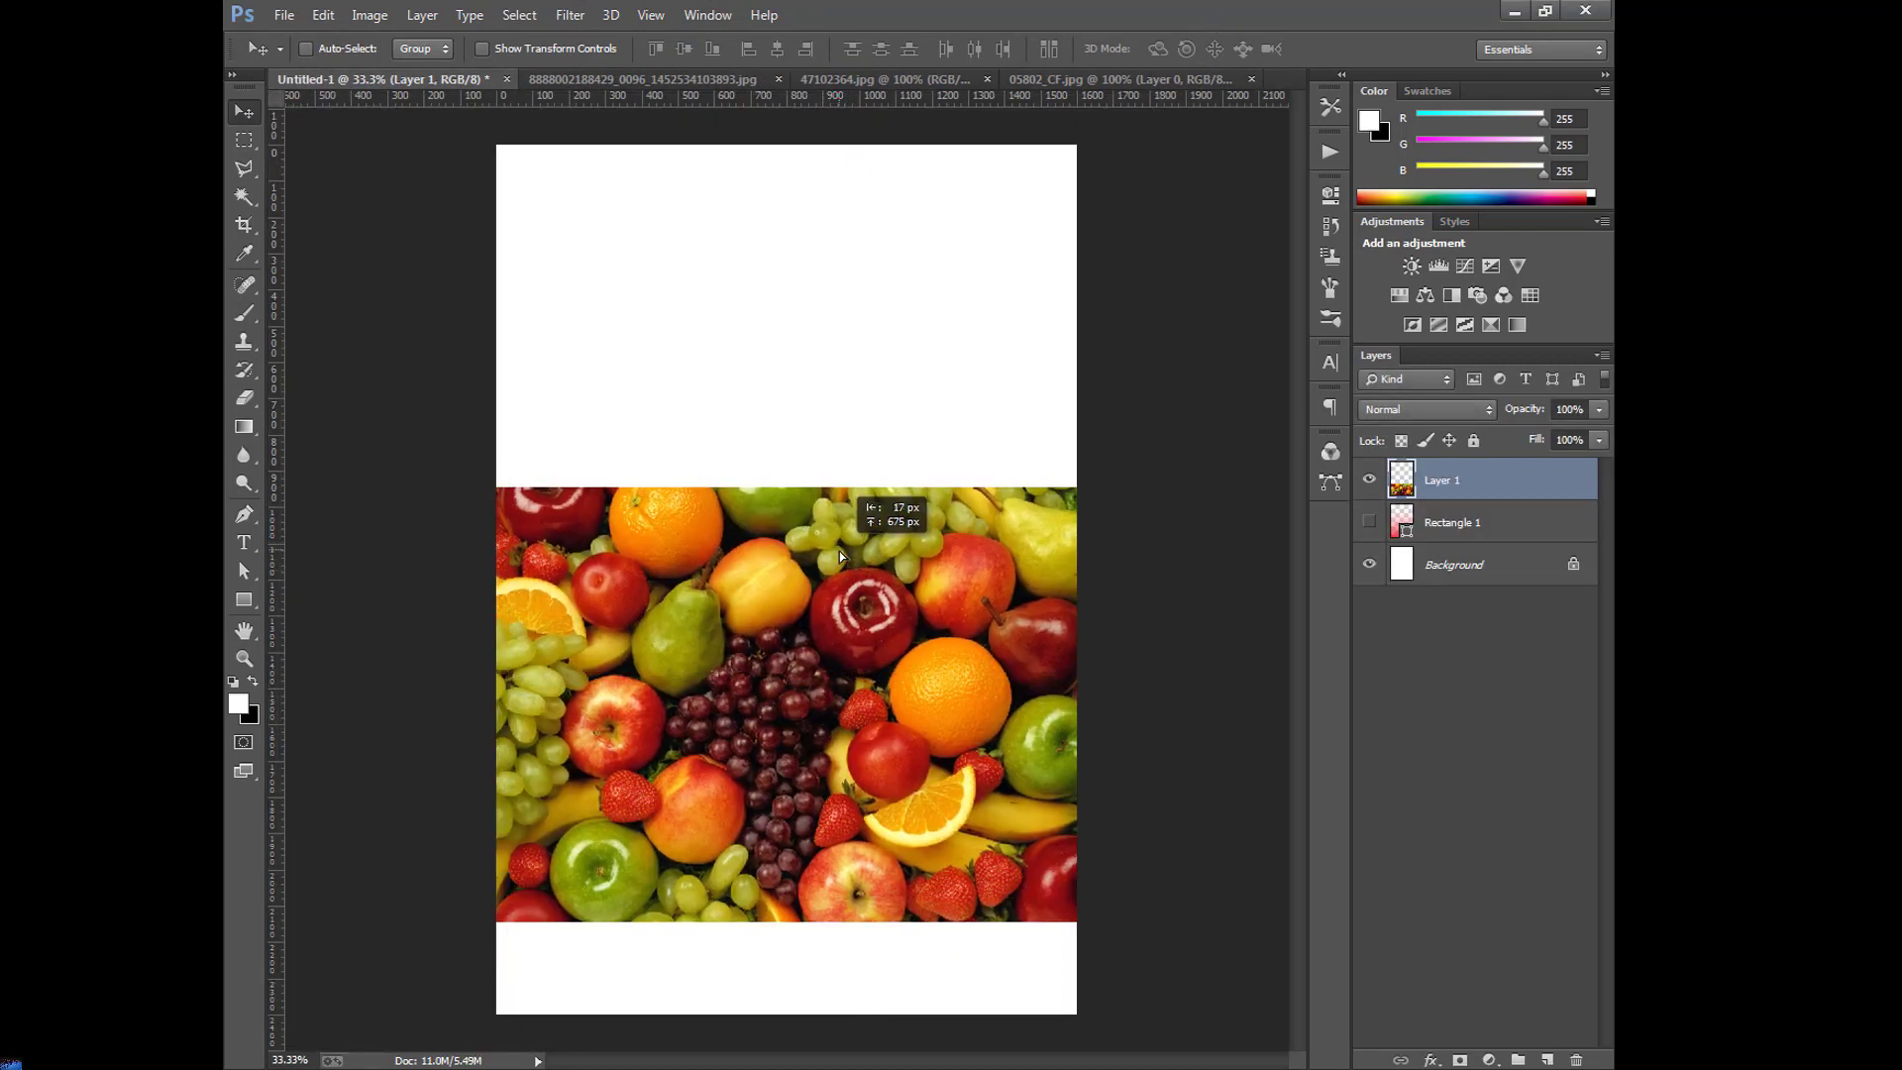
Free-transform the fruit photo so it covers the whole canvas.
key(ctrl+t)
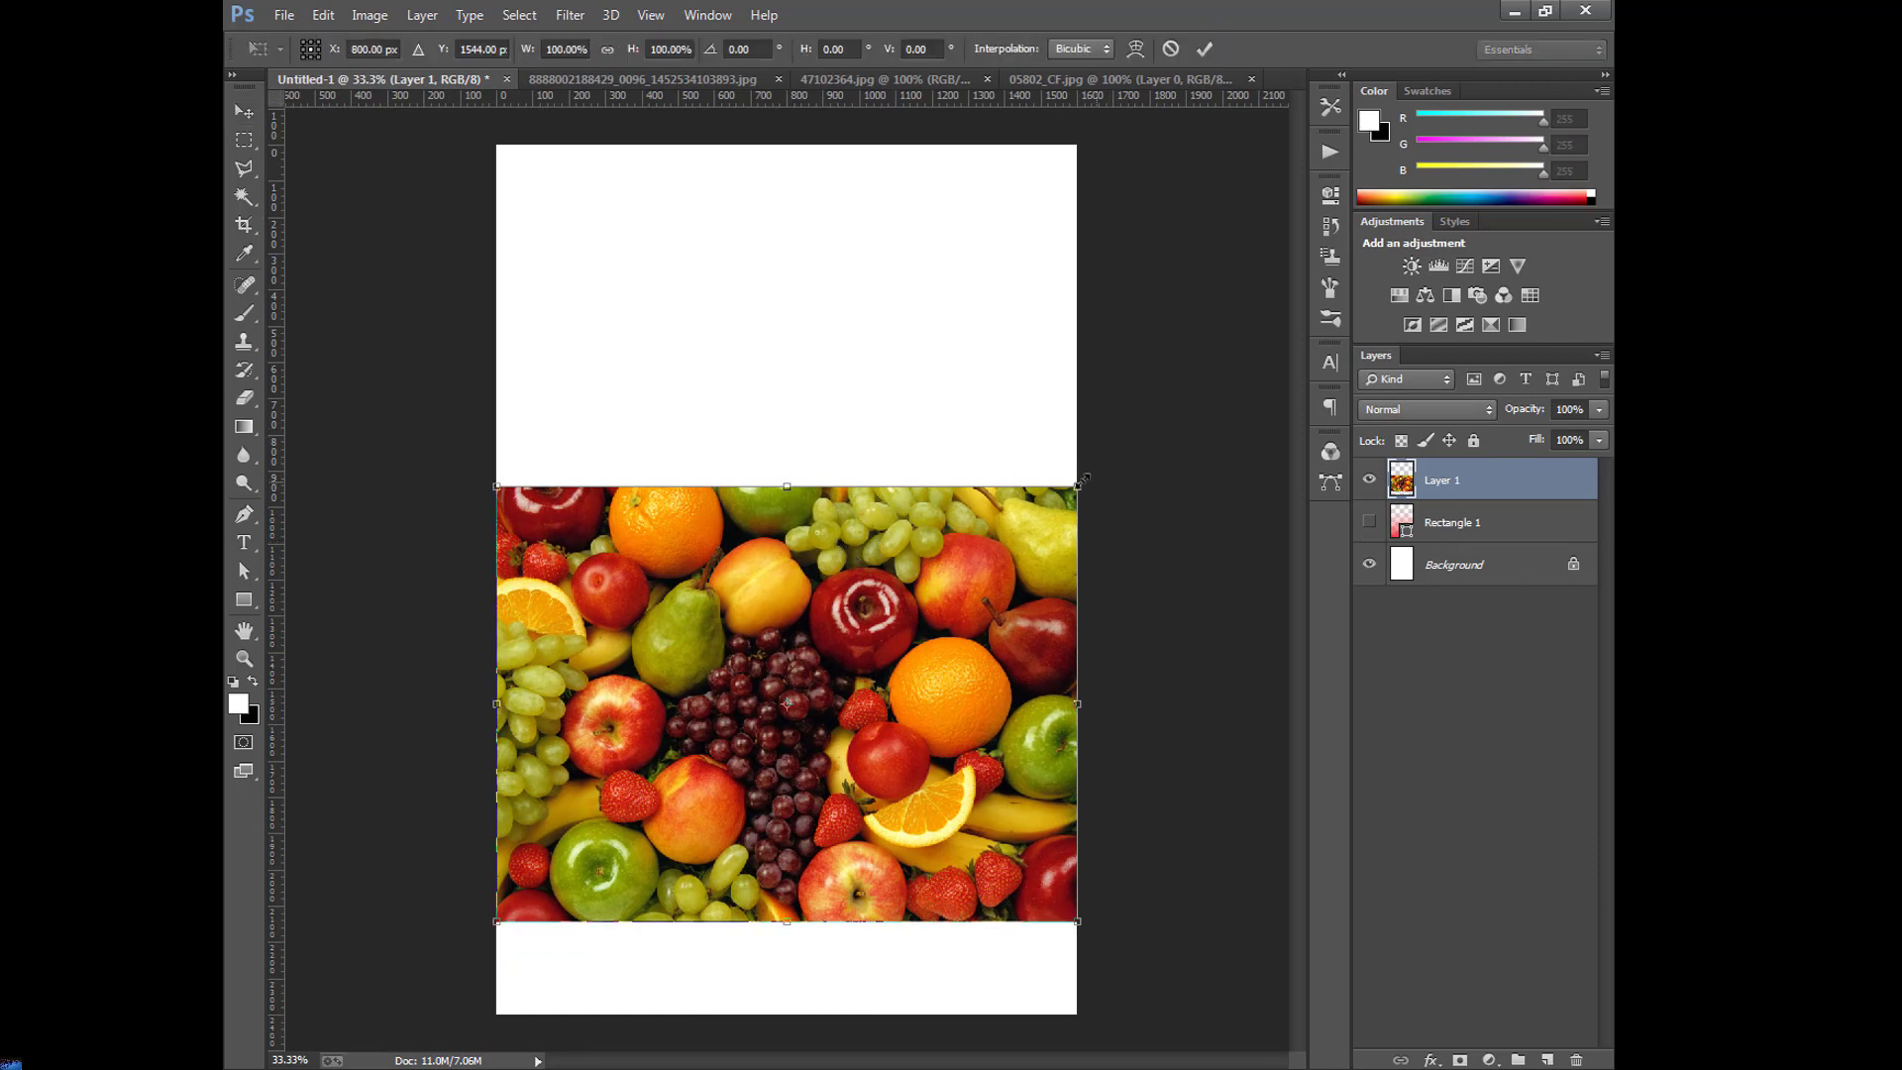
drag(1075, 482, 1209, 144)
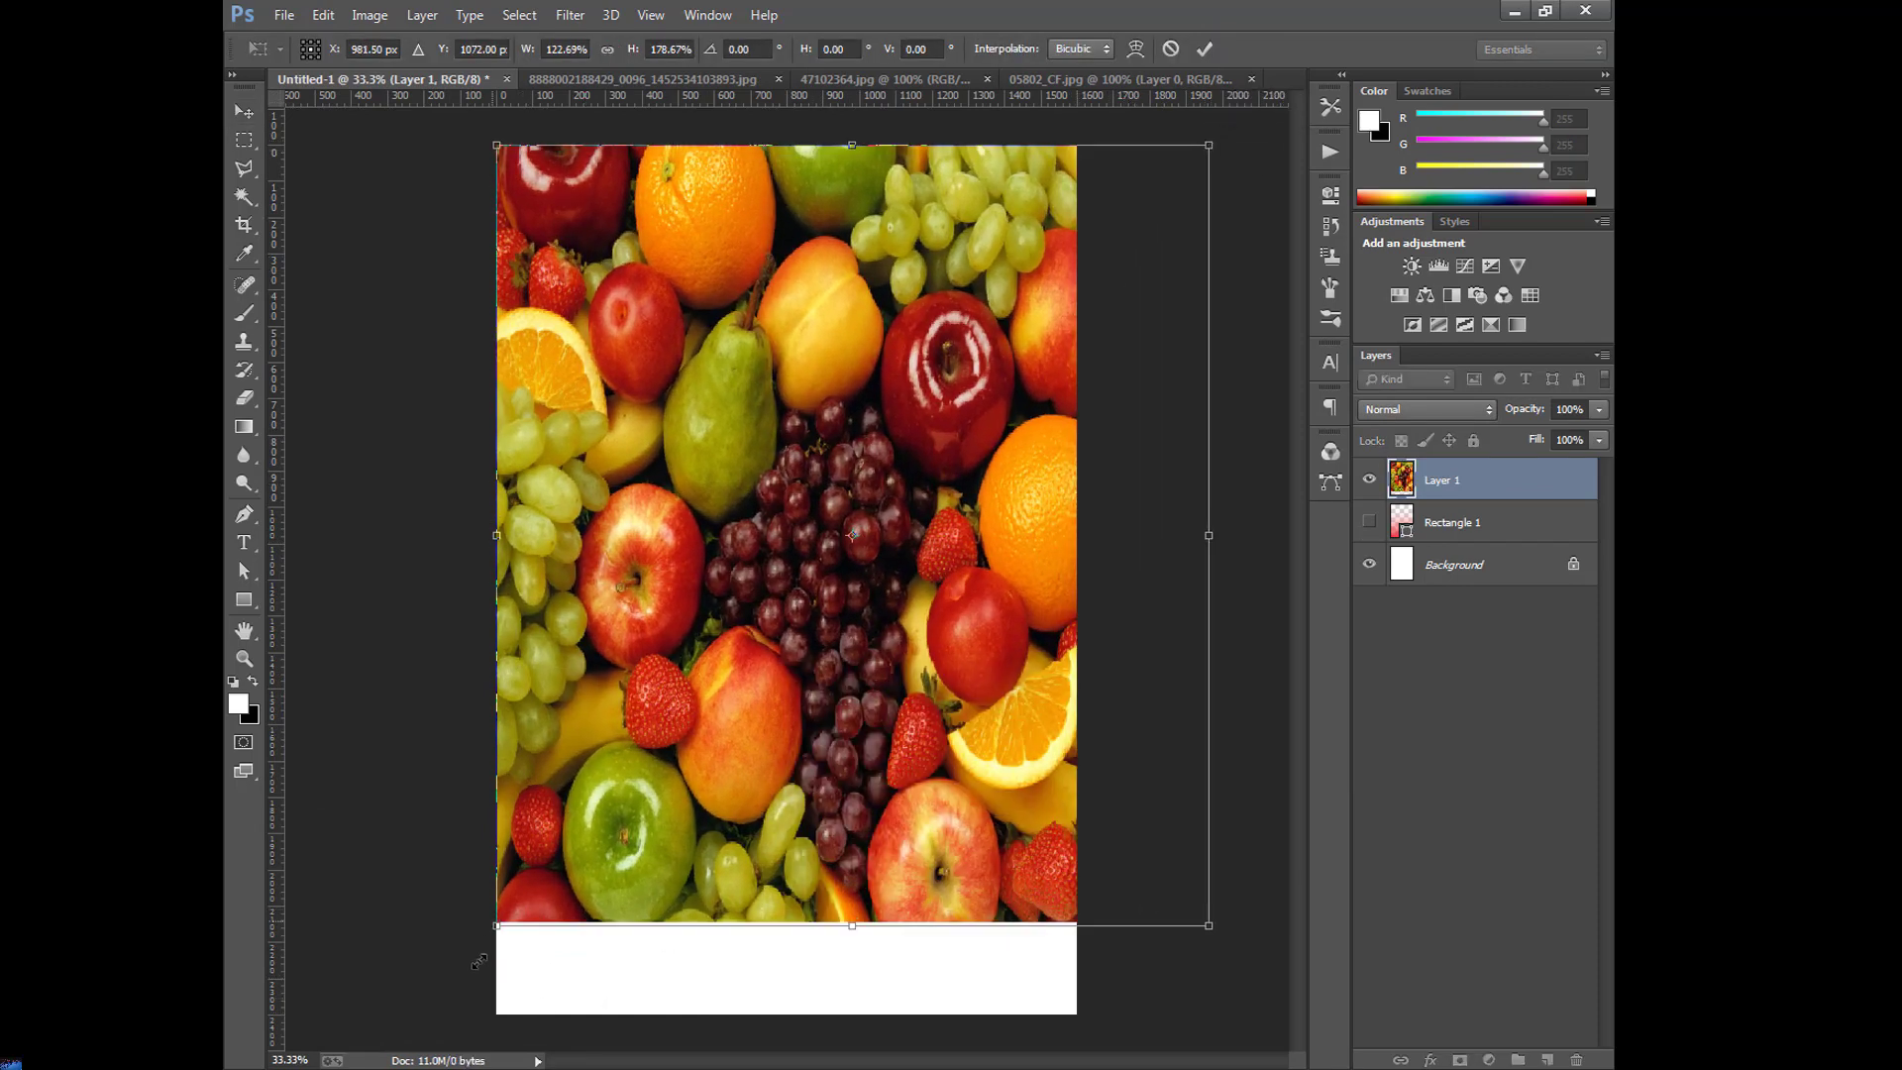
mouse_move(493, 921)
mouse_down()
mouse_move(436, 1010)
mouse_move(384, 1005)
mouse_up()
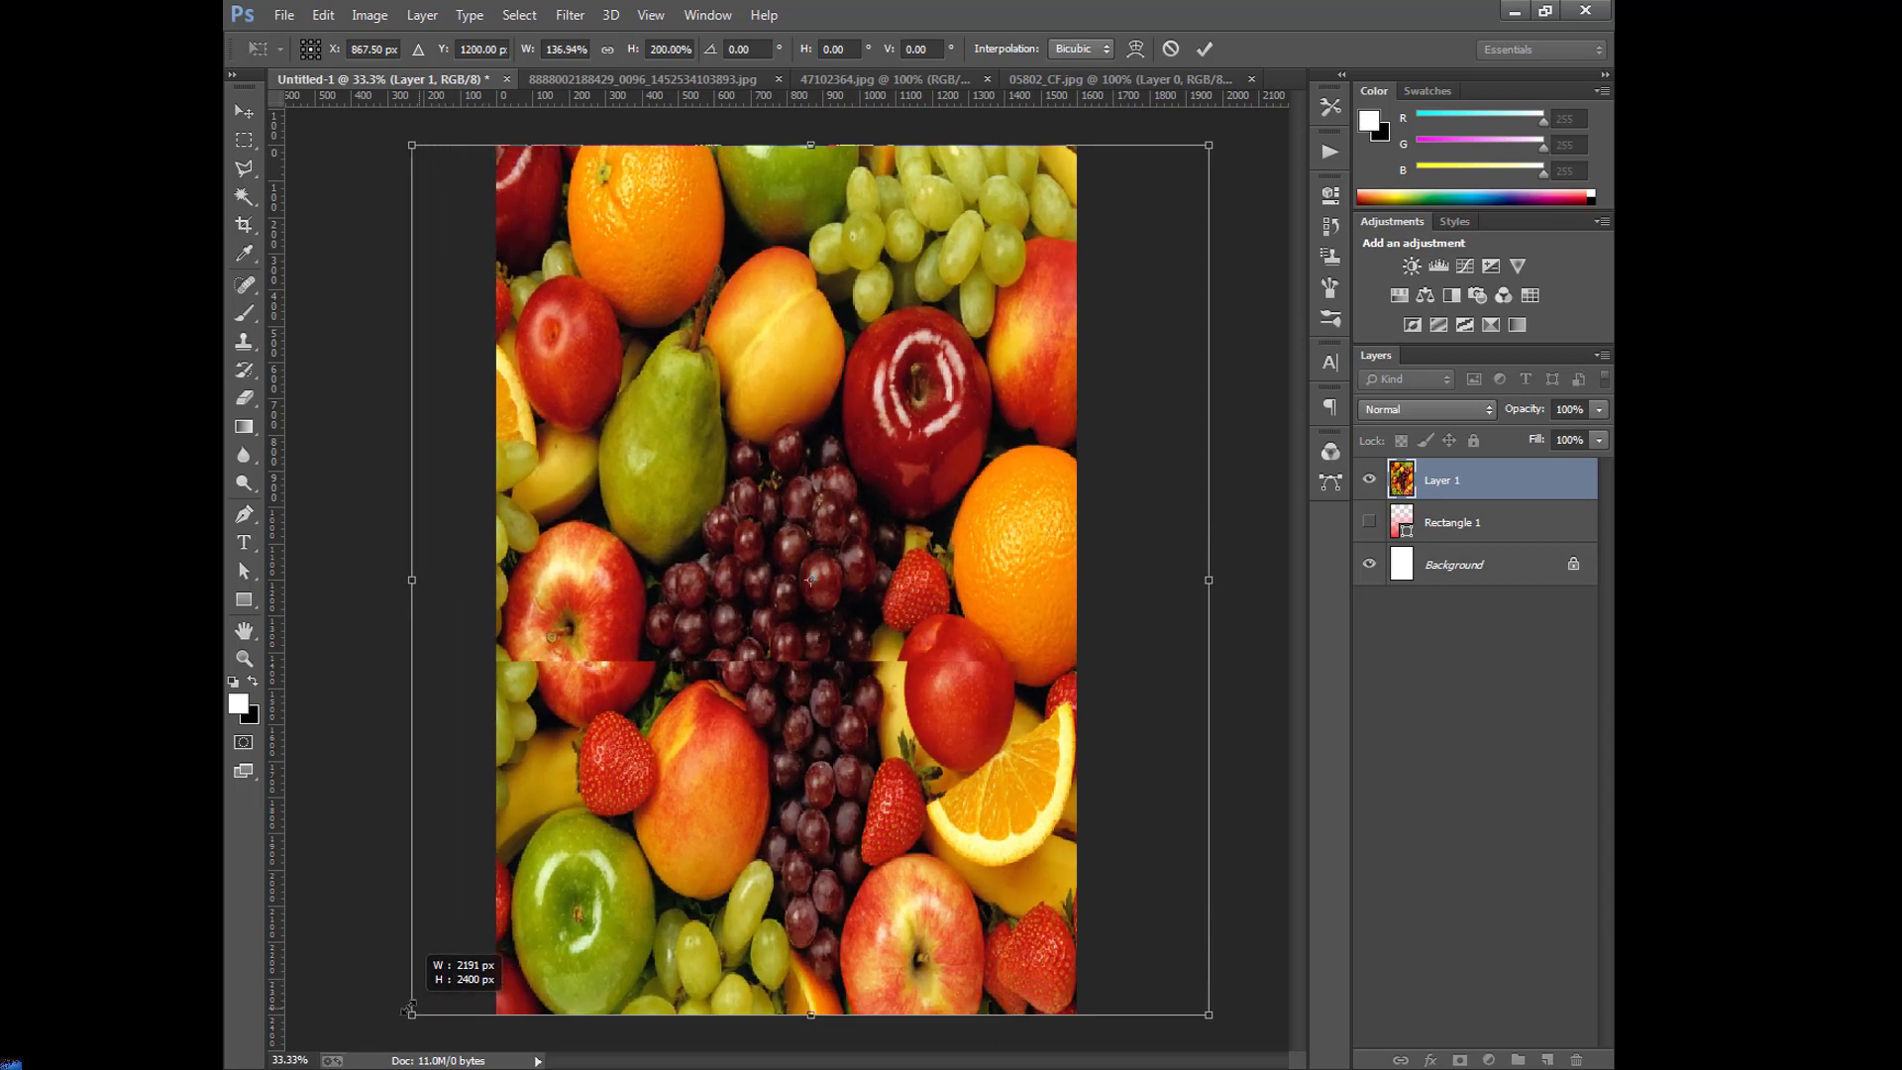
drag(814, 646, 834, 655)
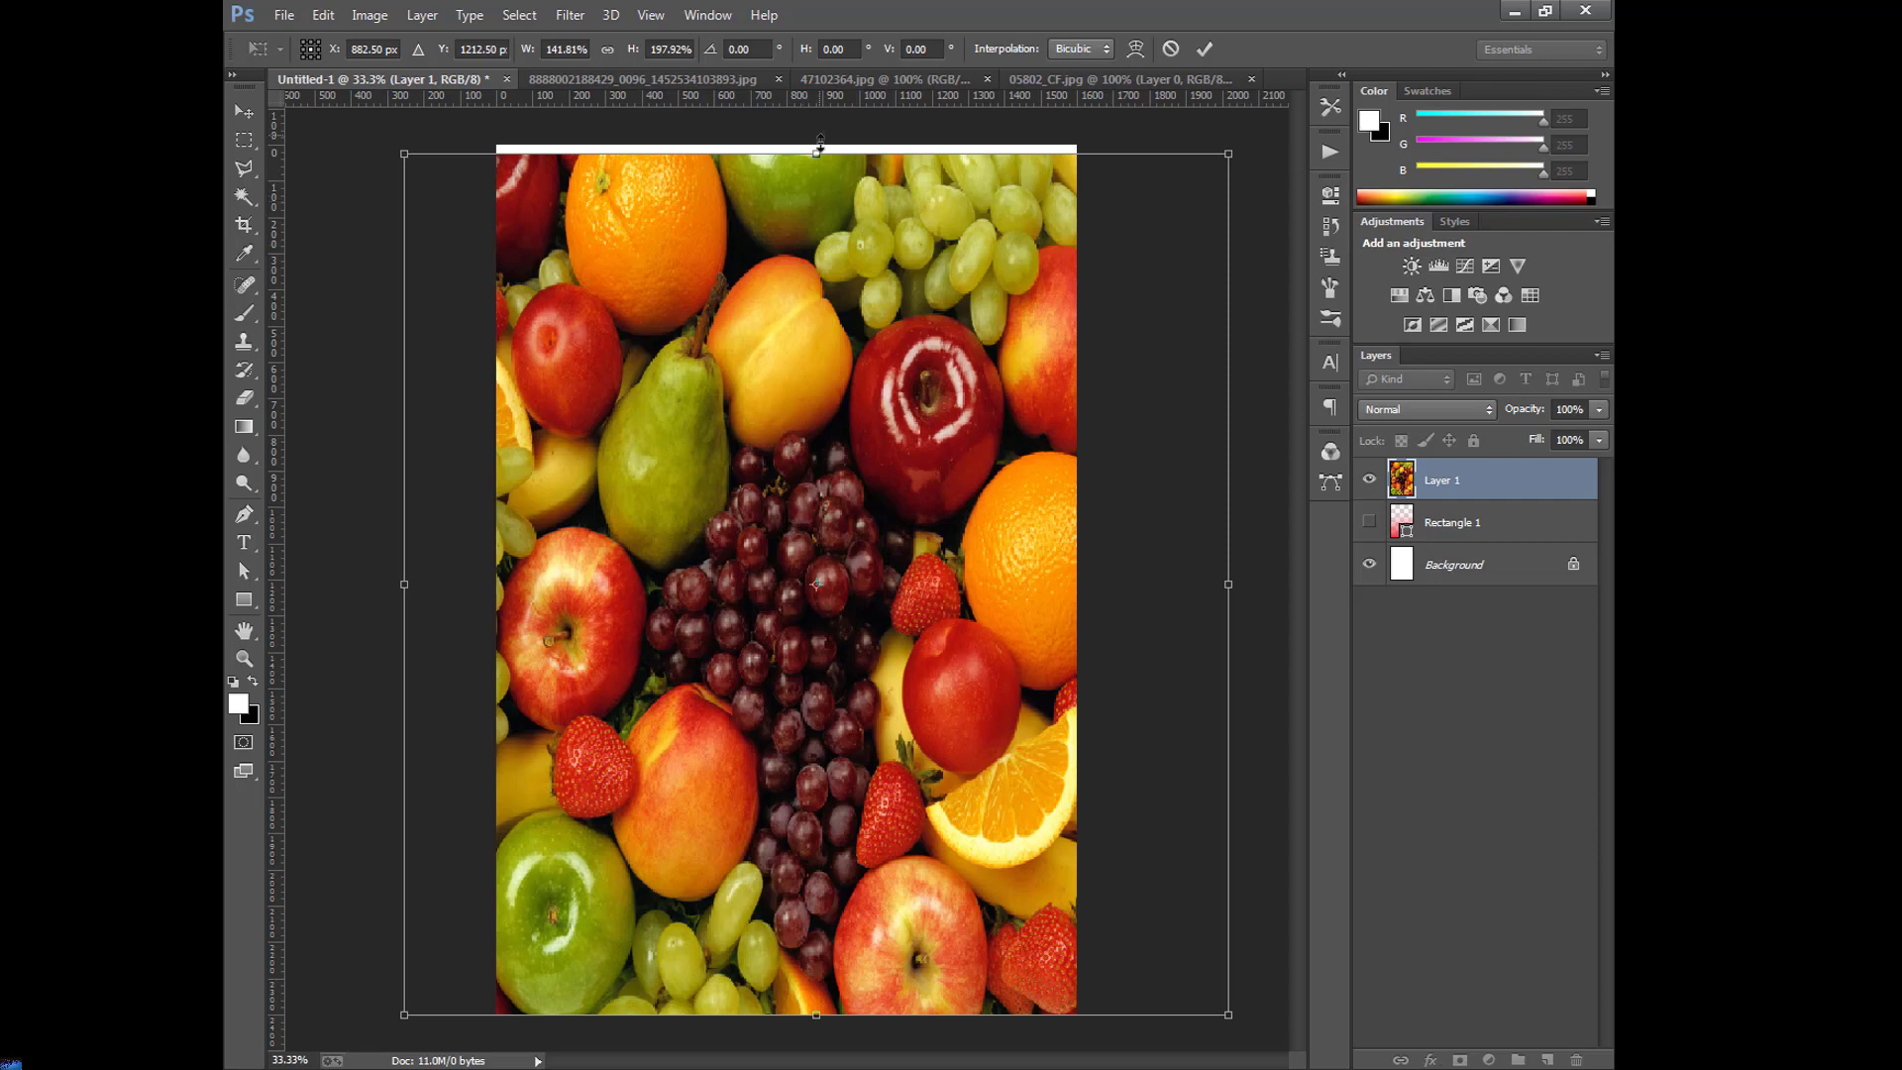
drag(819, 149, 821, 125)
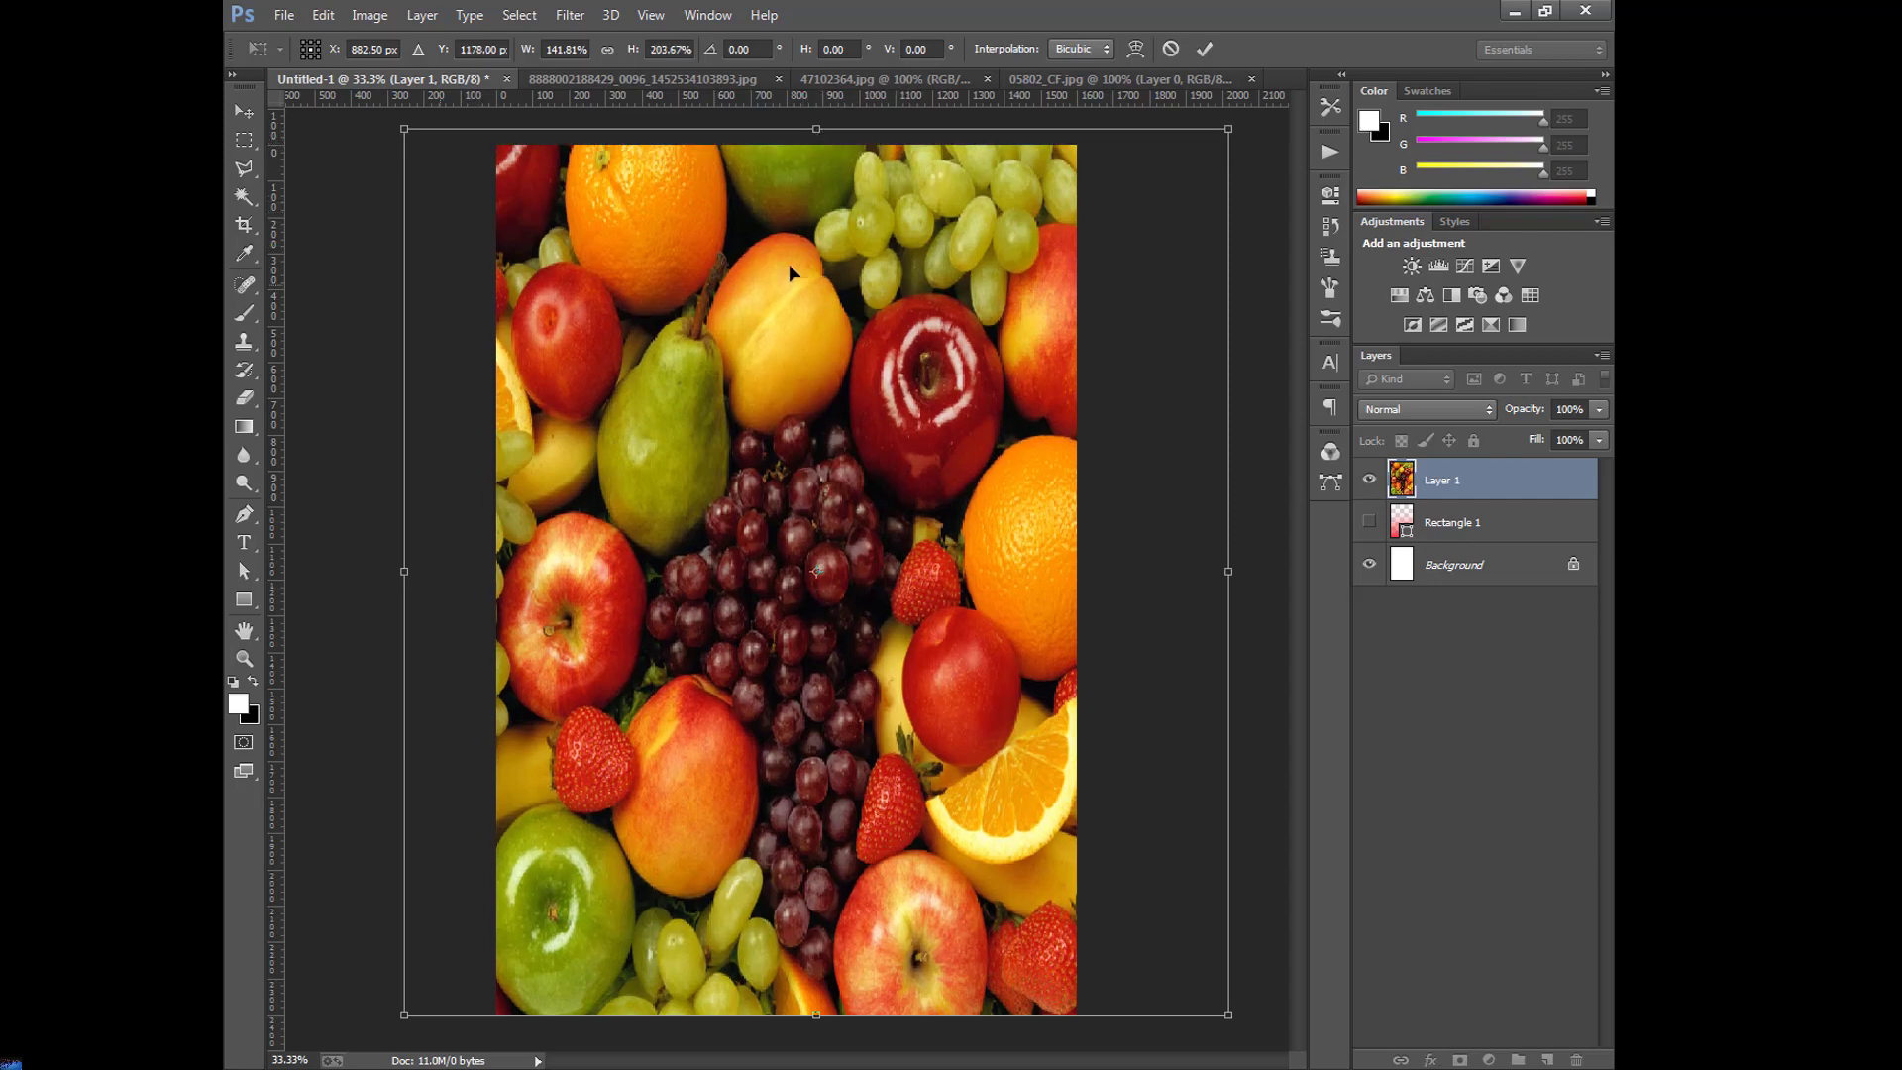
click(1205, 48)
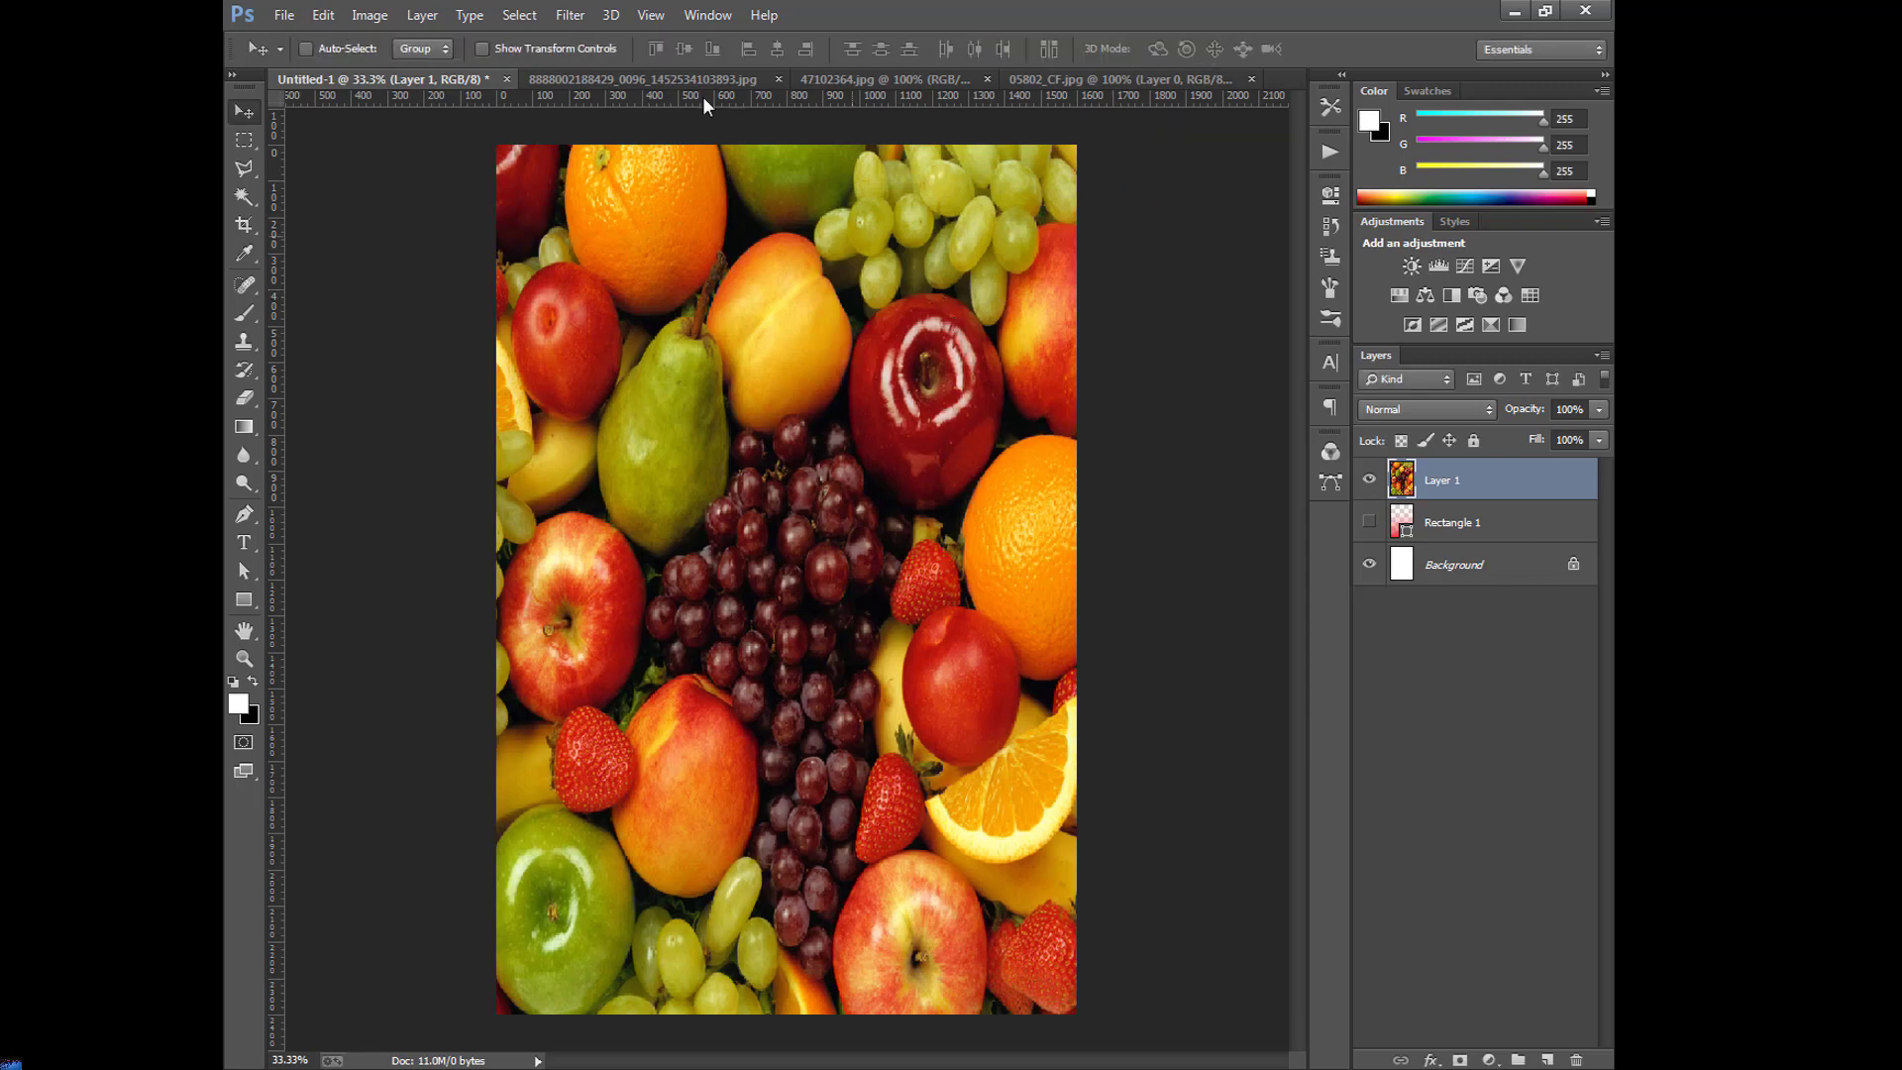
Apply a 40.1-pixel Gaussian Blur to the fruit layer.
click(571, 14)
mouse_move(698, 276)
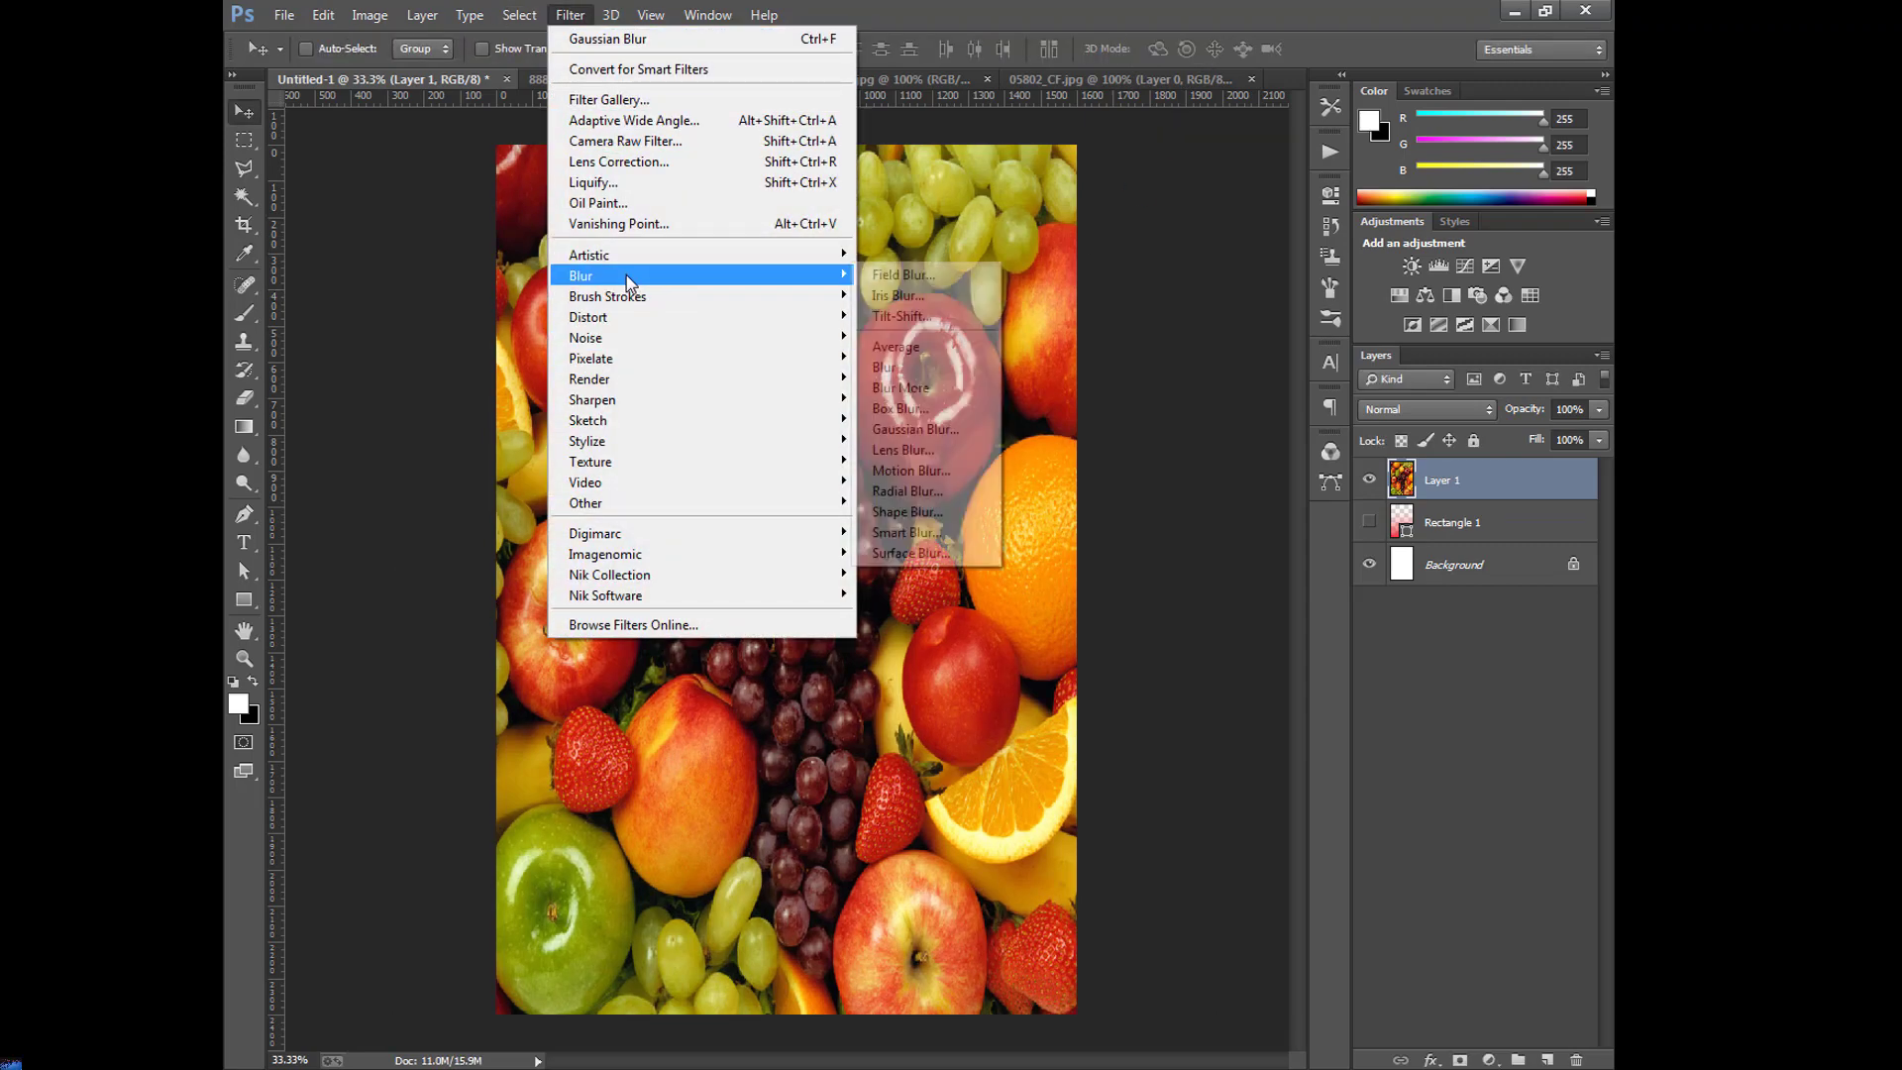
click(922, 436)
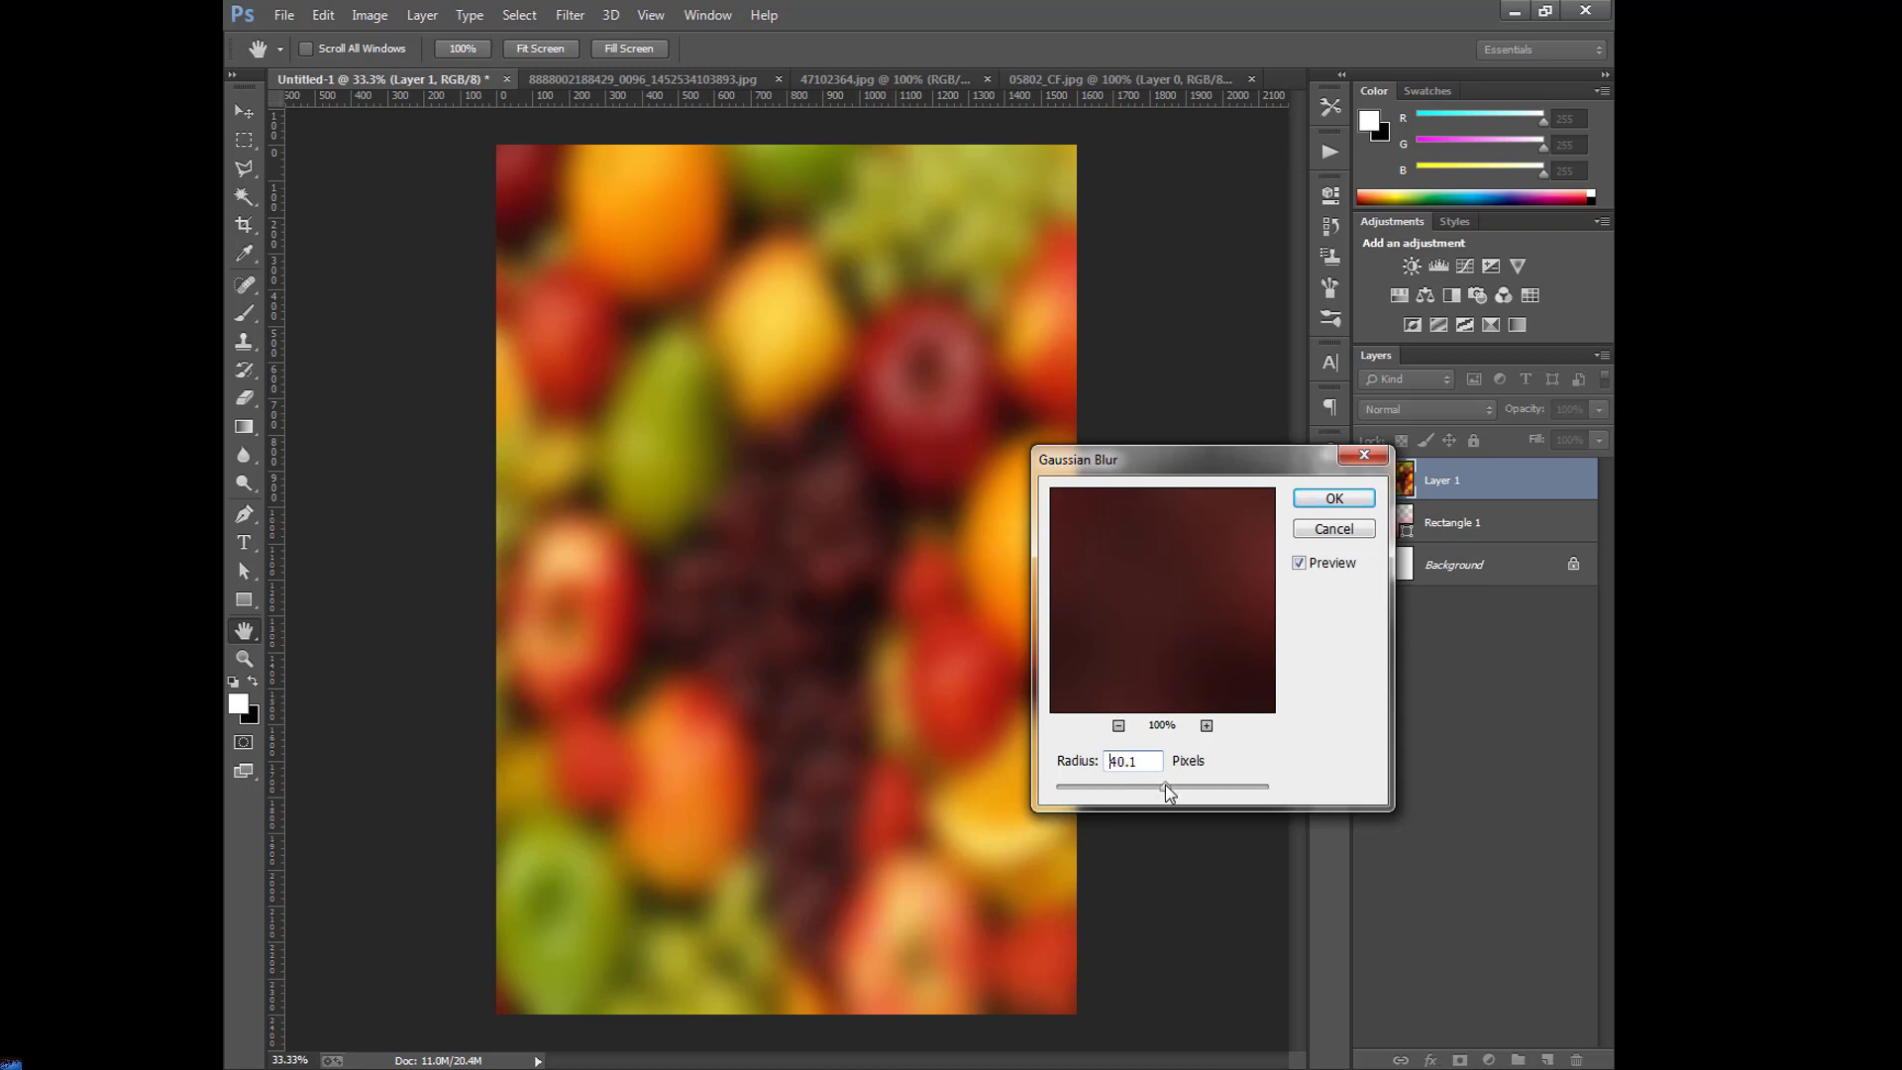
click(1347, 498)
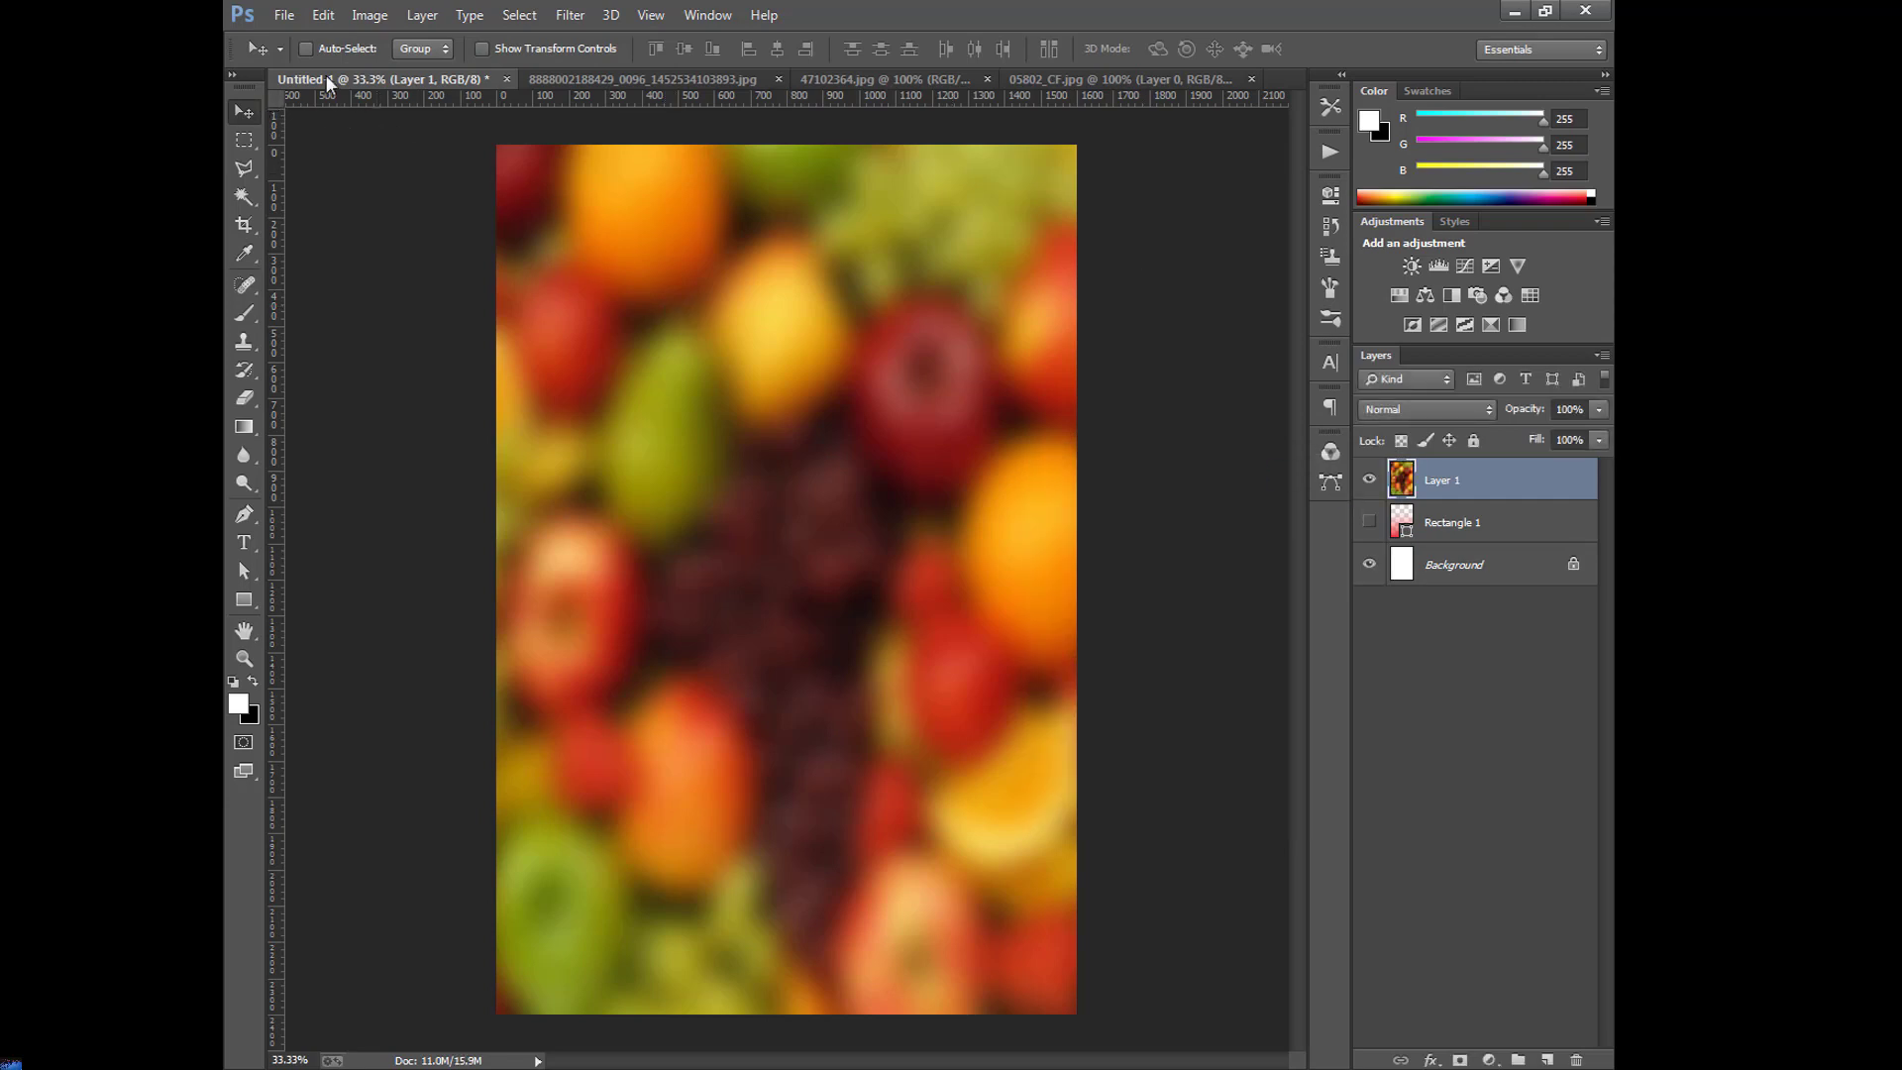
click(709, 75)
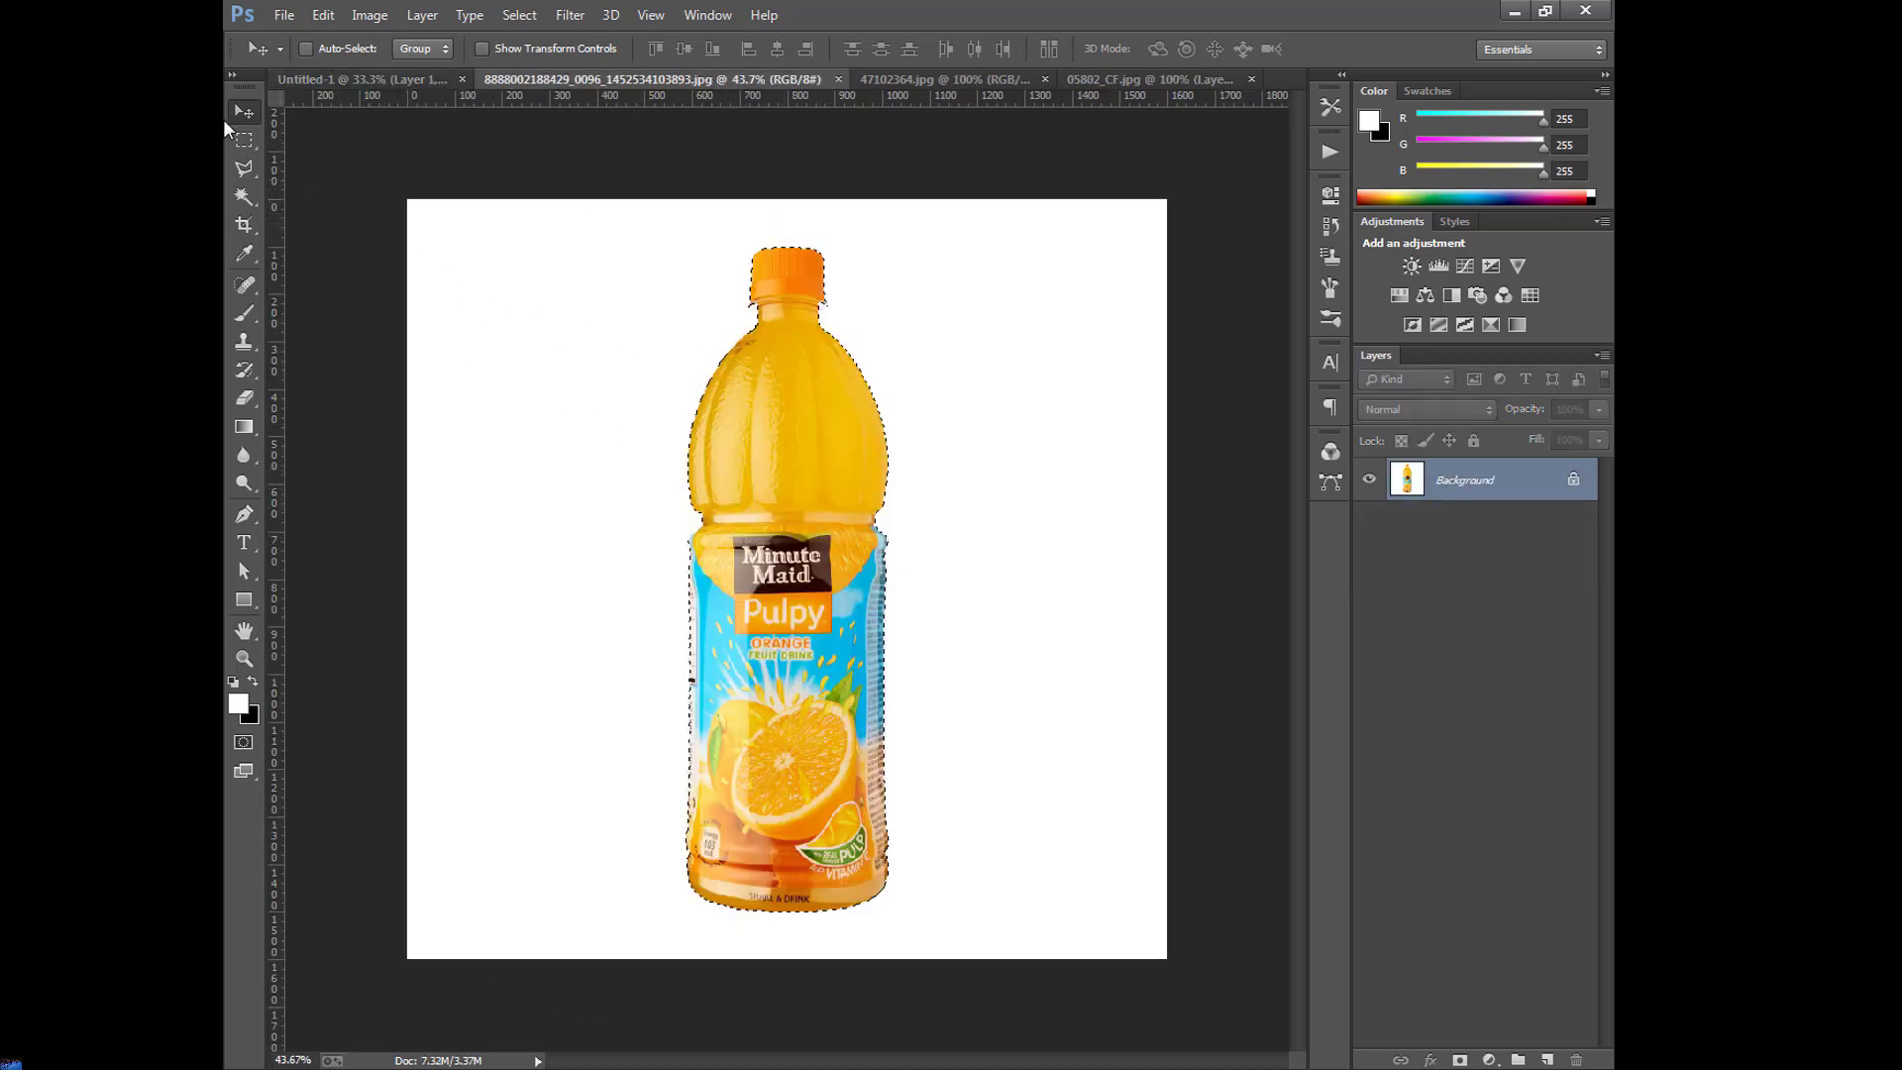
Bring in the orange bottle, then add the pink lemonade bottle enlarged just left of it.
mouse_move(822, 457)
mouse_down()
mouse_move(453, 60)
mouse_move(820, 527)
mouse_up()
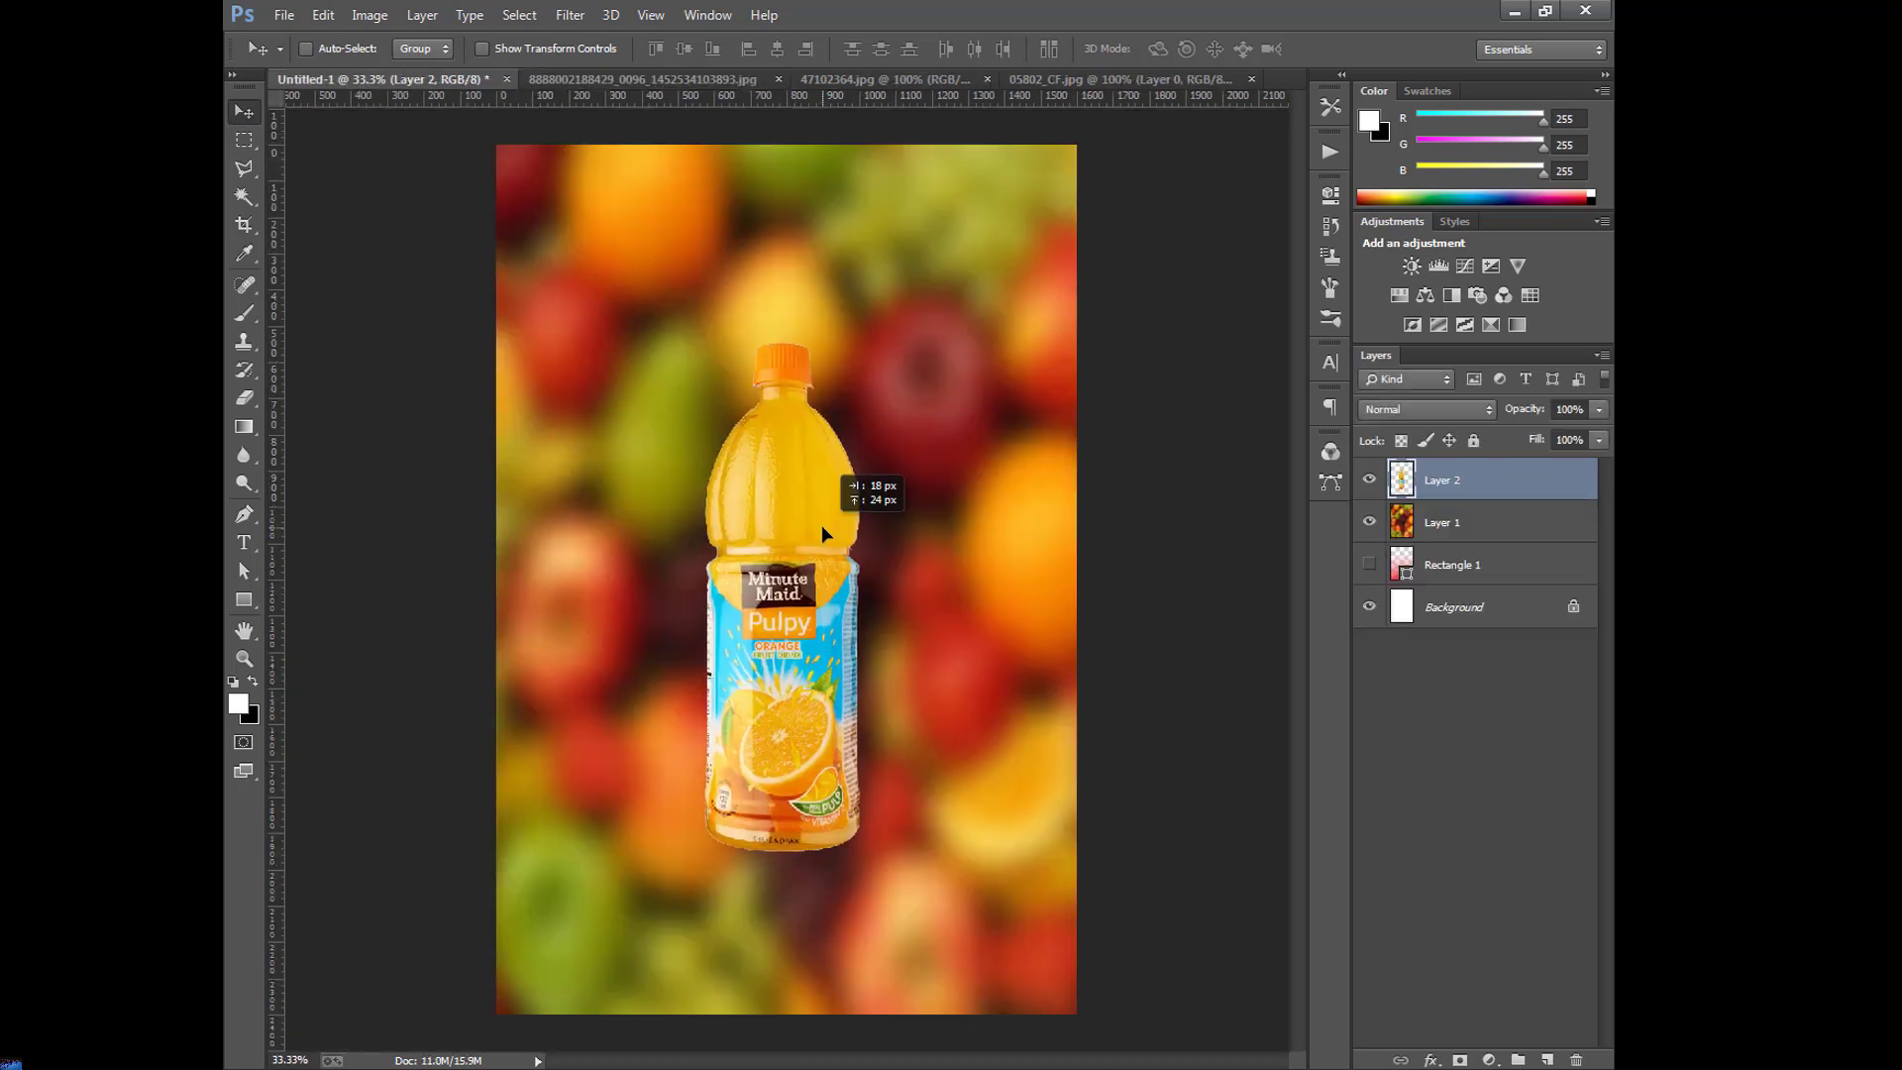
click(924, 77)
mouse_move(836, 526)
mouse_down()
mouse_move(443, 88)
mouse_move(568, 414)
mouse_up()
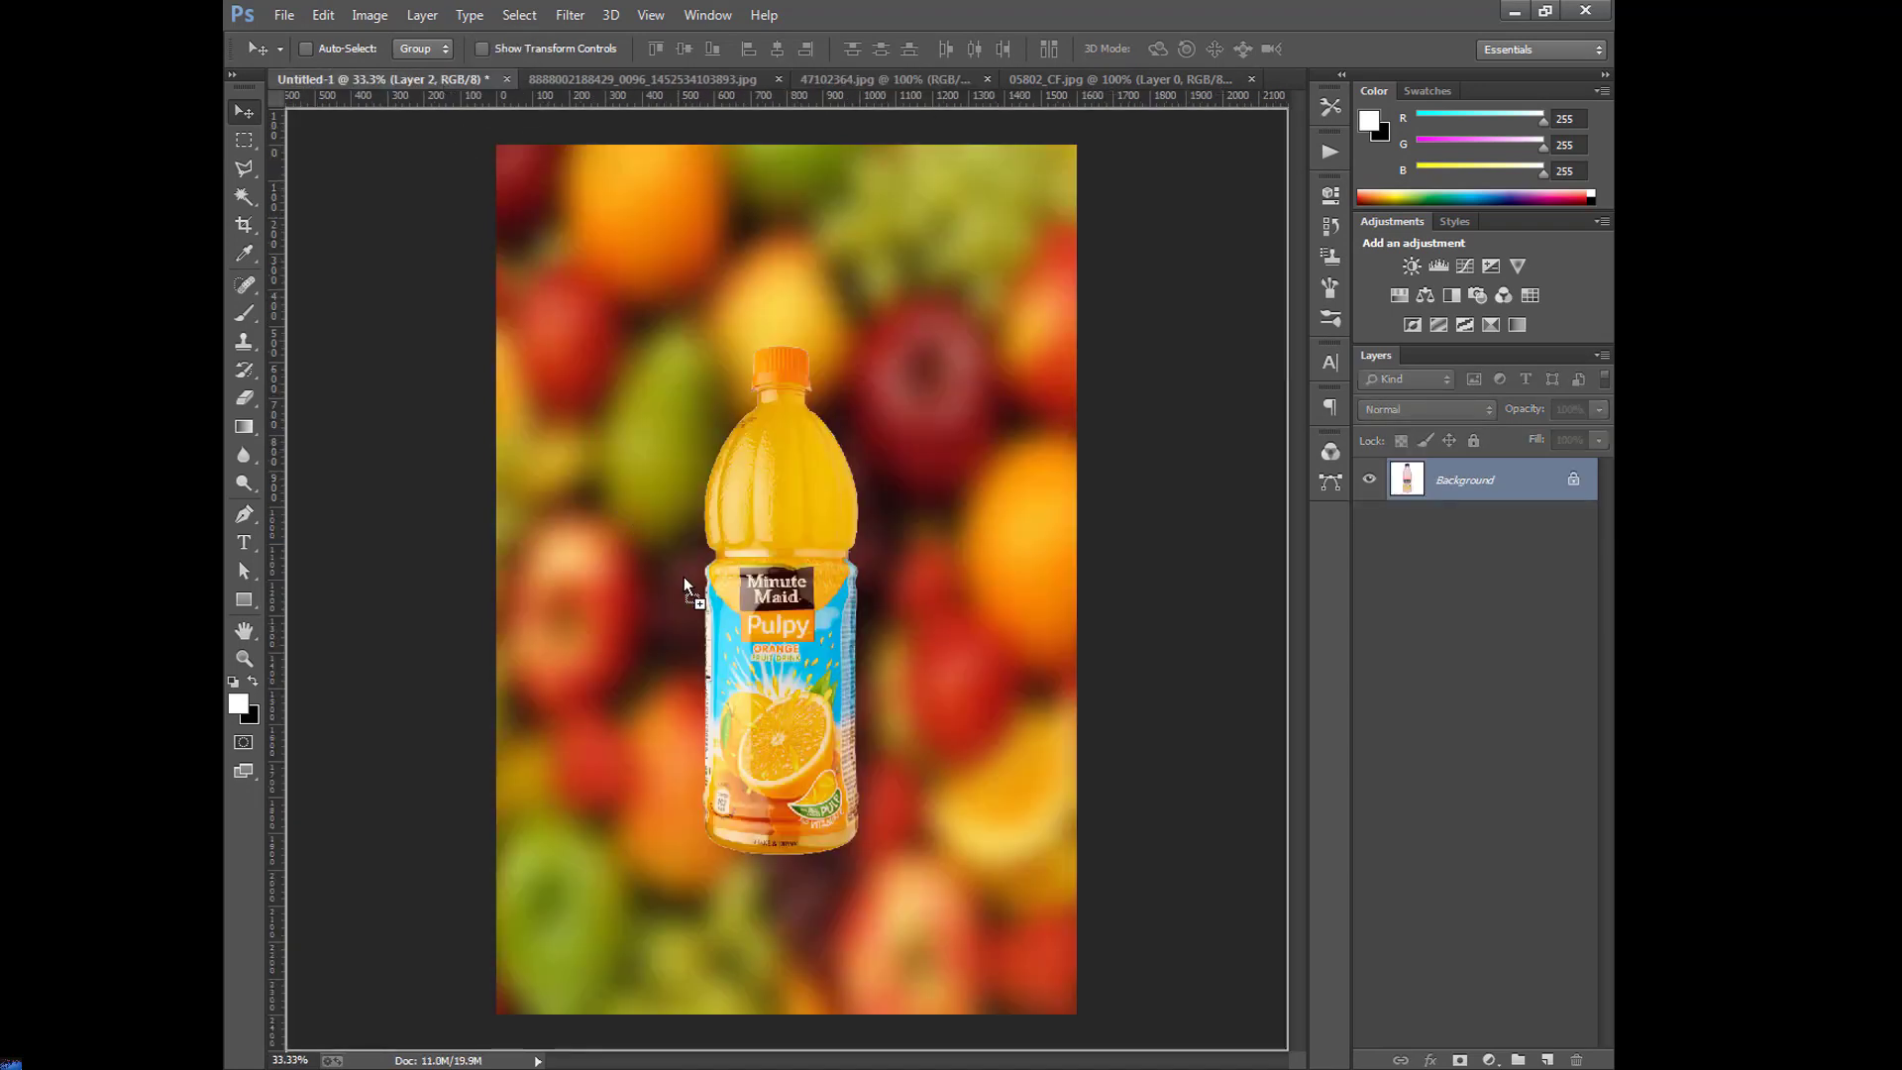
drag(684, 578, 683, 578)
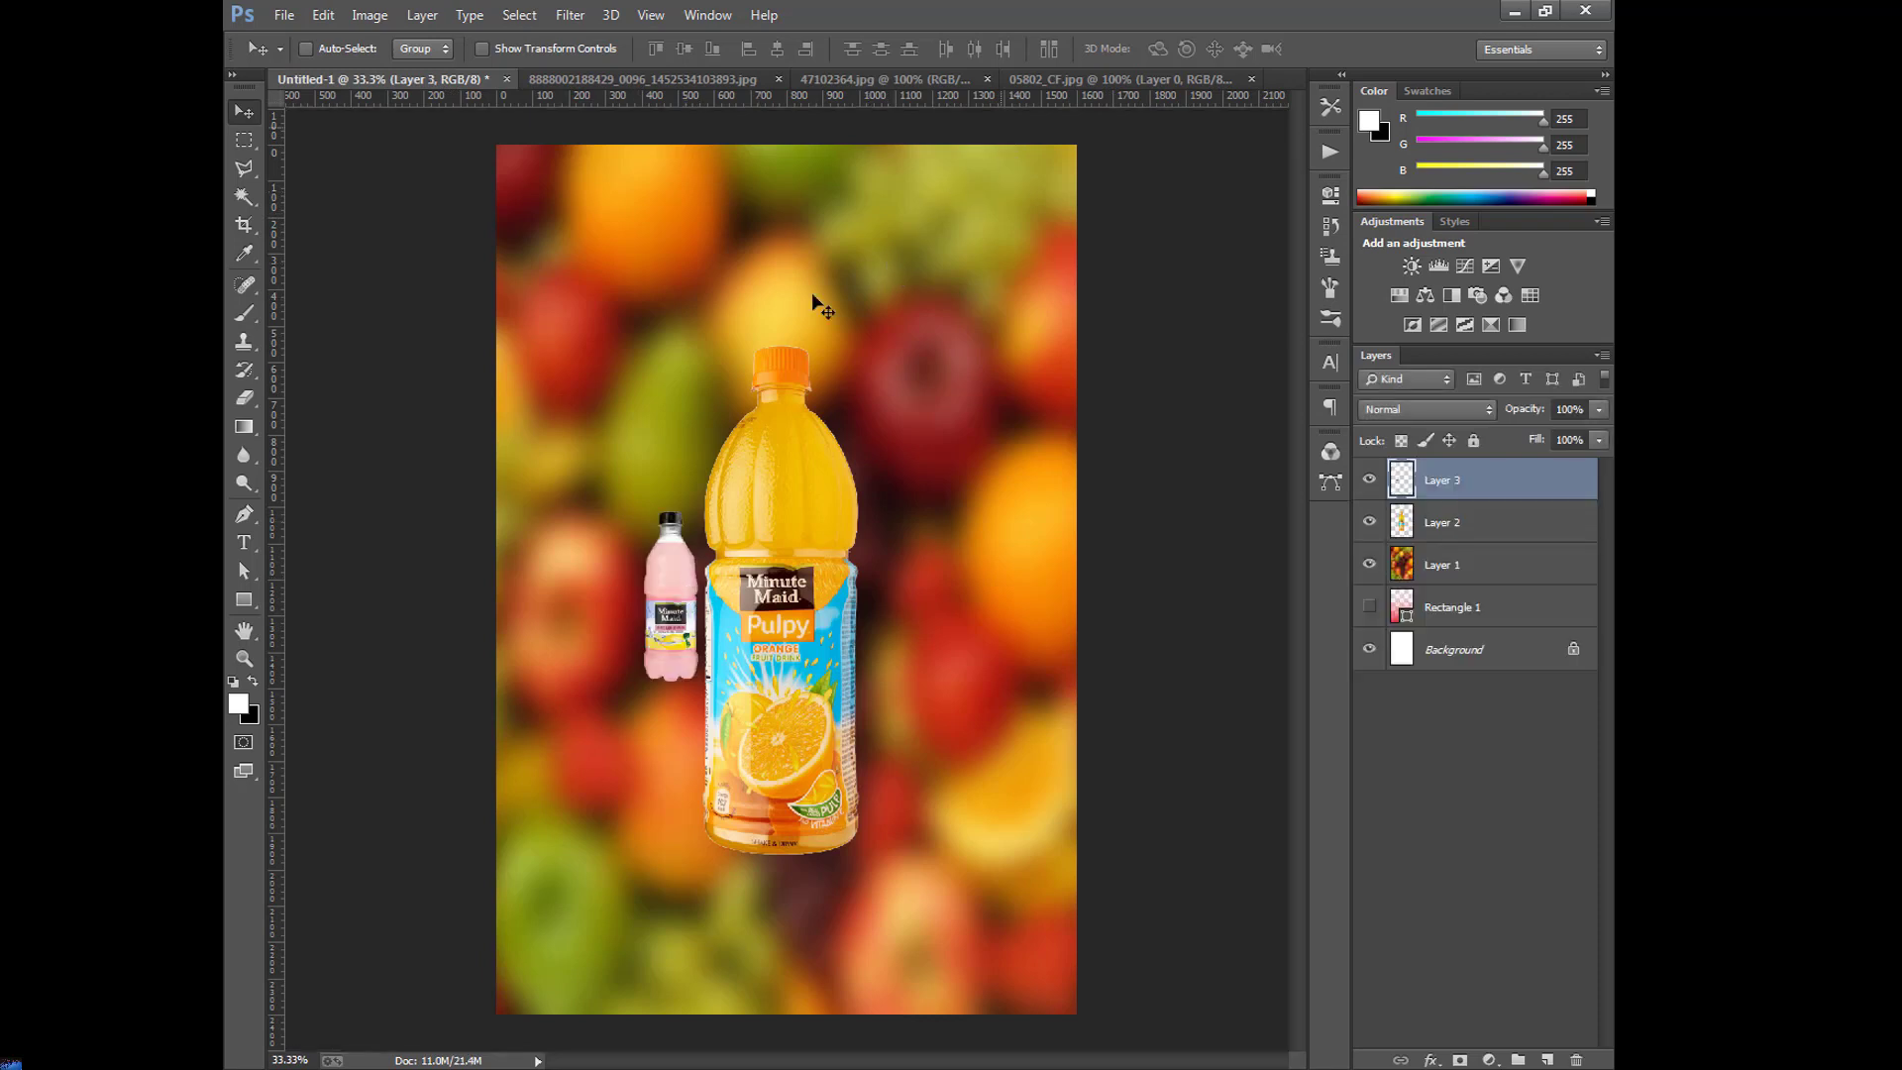
key(ctrl+t)
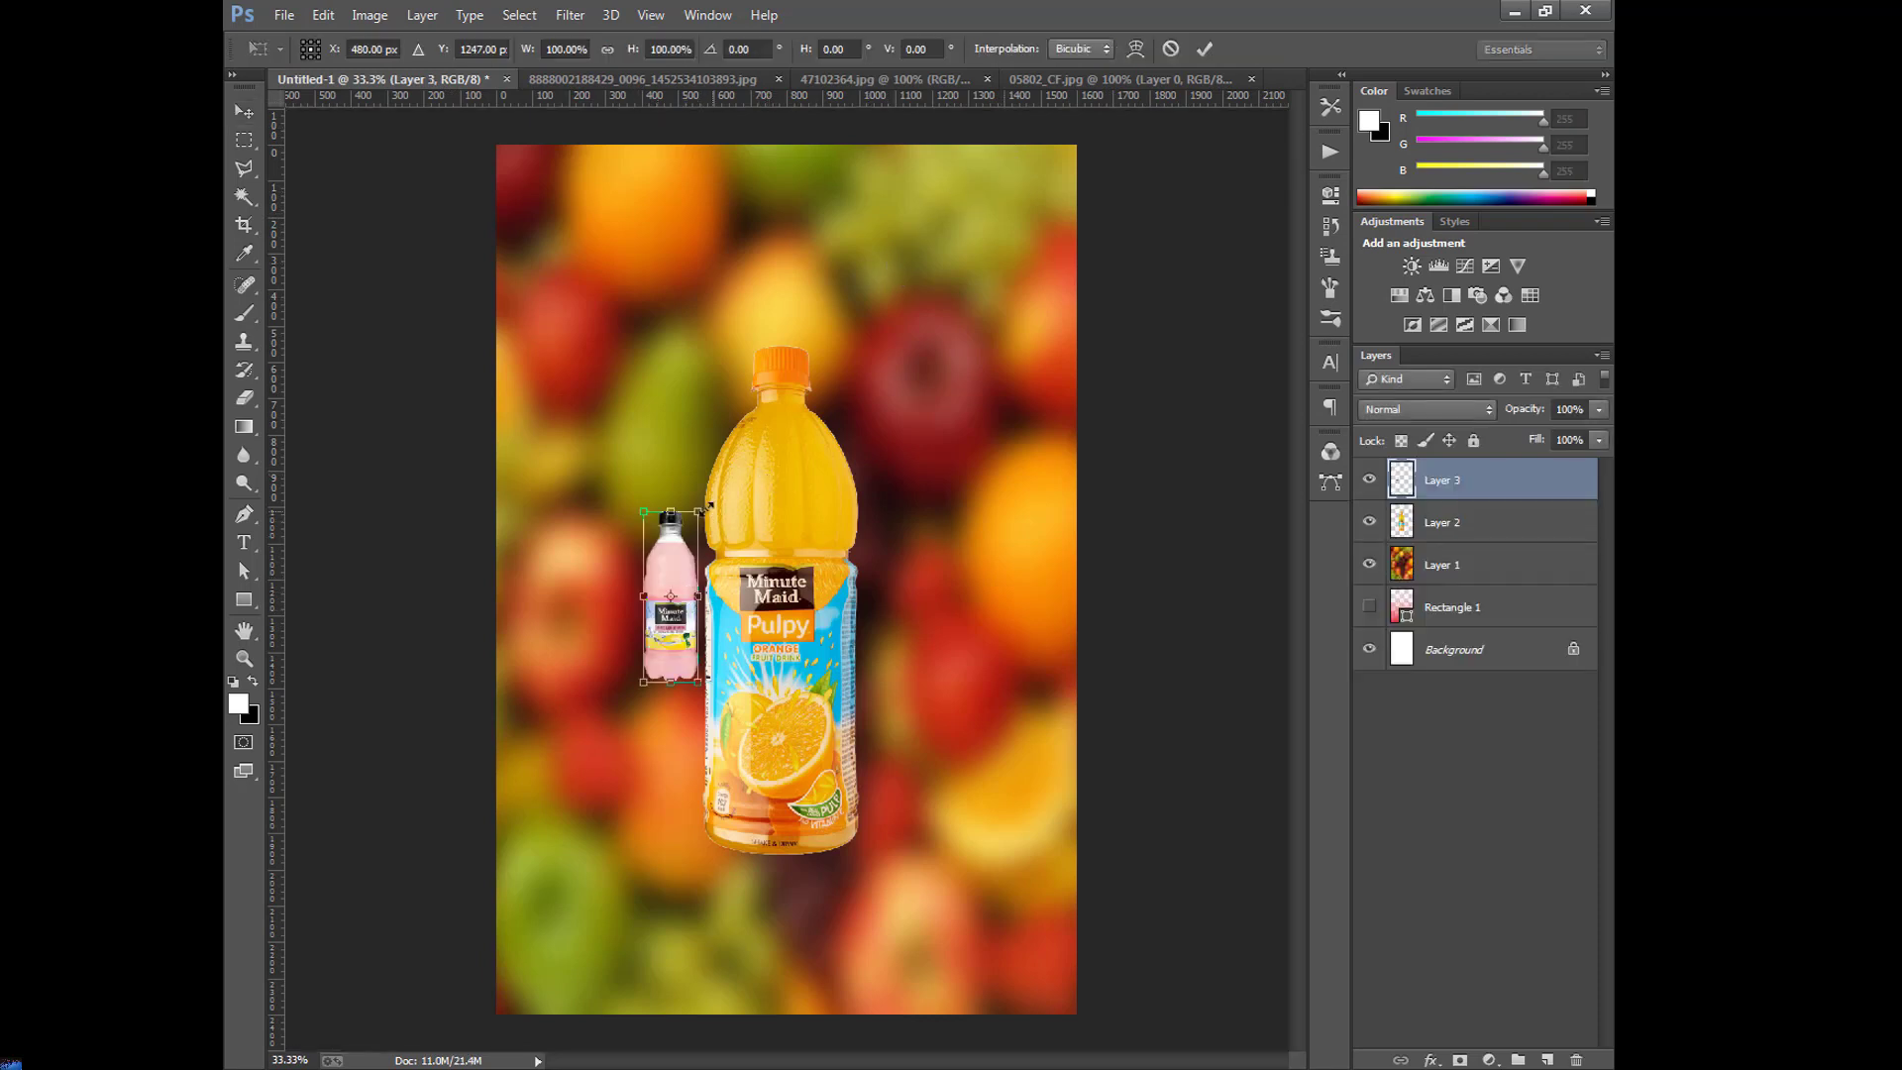
drag(711, 483, 775, 347)
drag(691, 509, 673, 507)
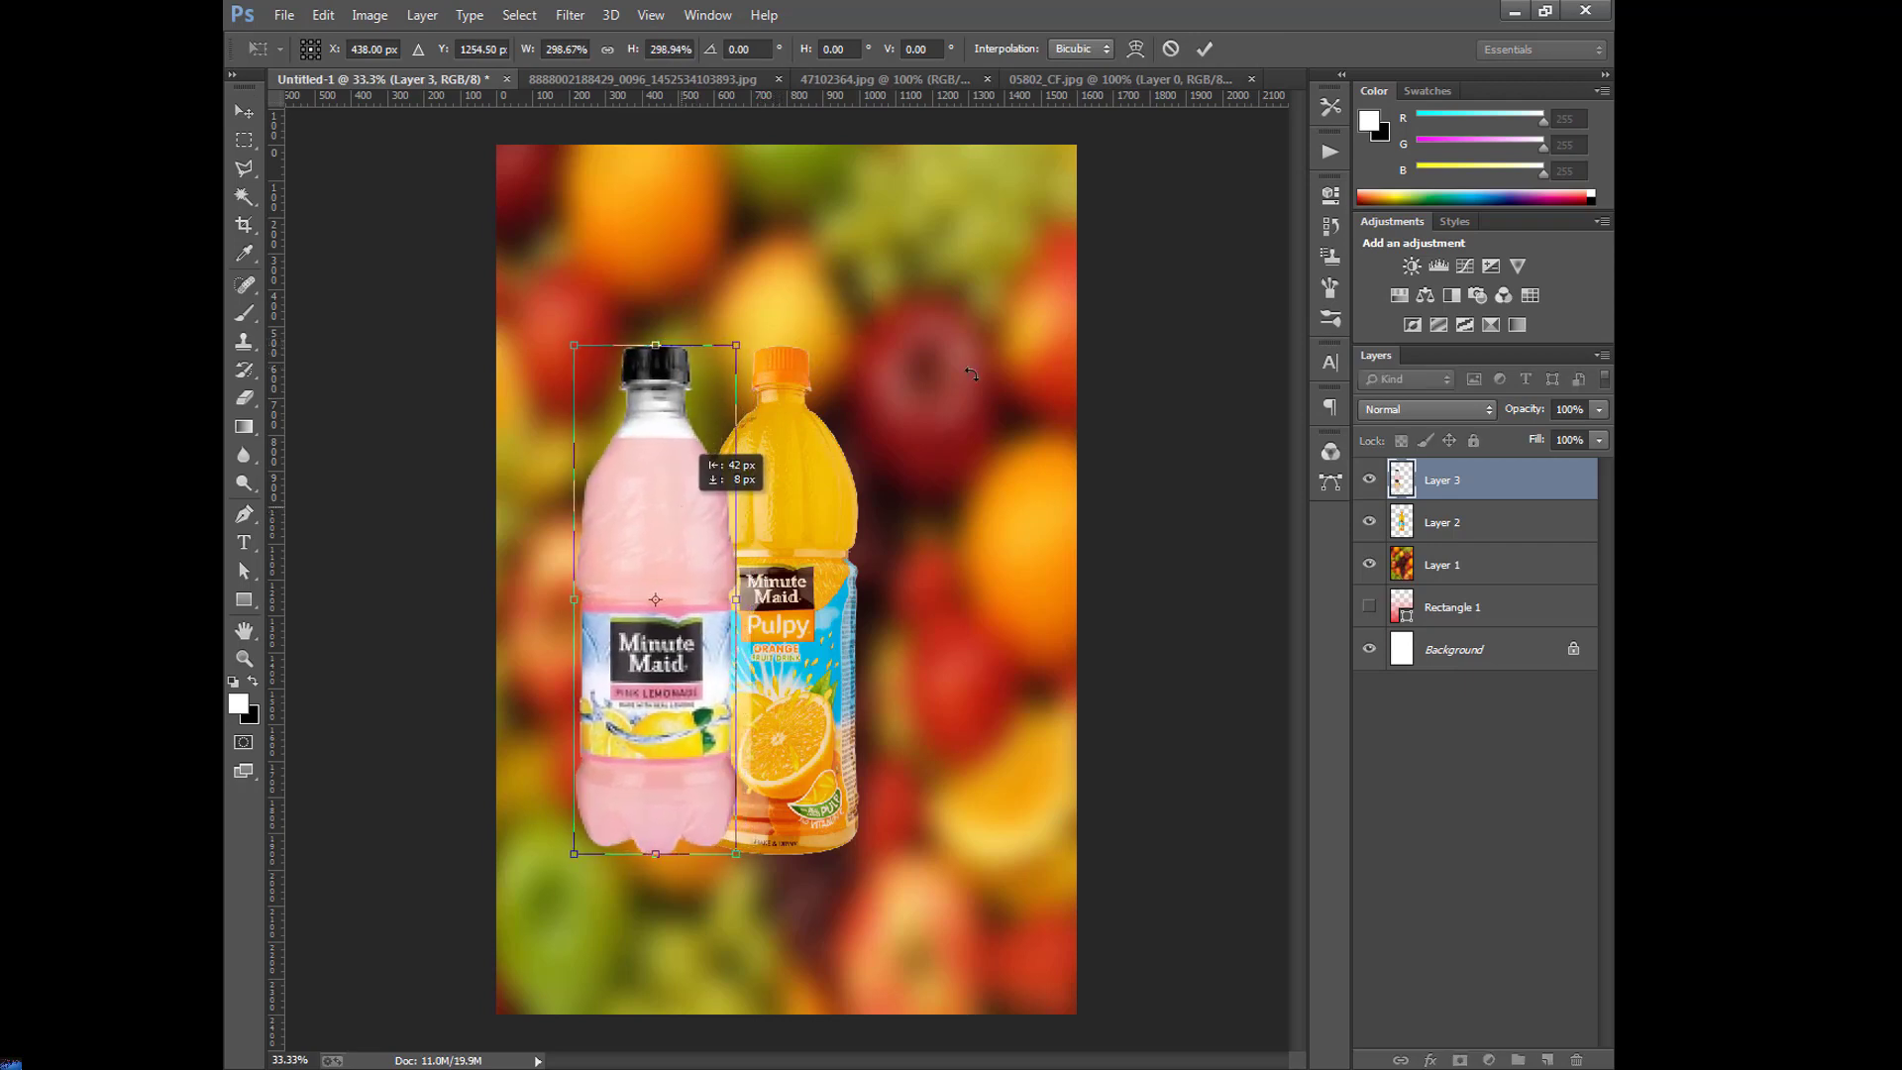
click(1210, 49)
Bring the red bottle from 05802_CF.jpg in as Layer 4, enlarged, right of the orange bottle.
click(1092, 83)
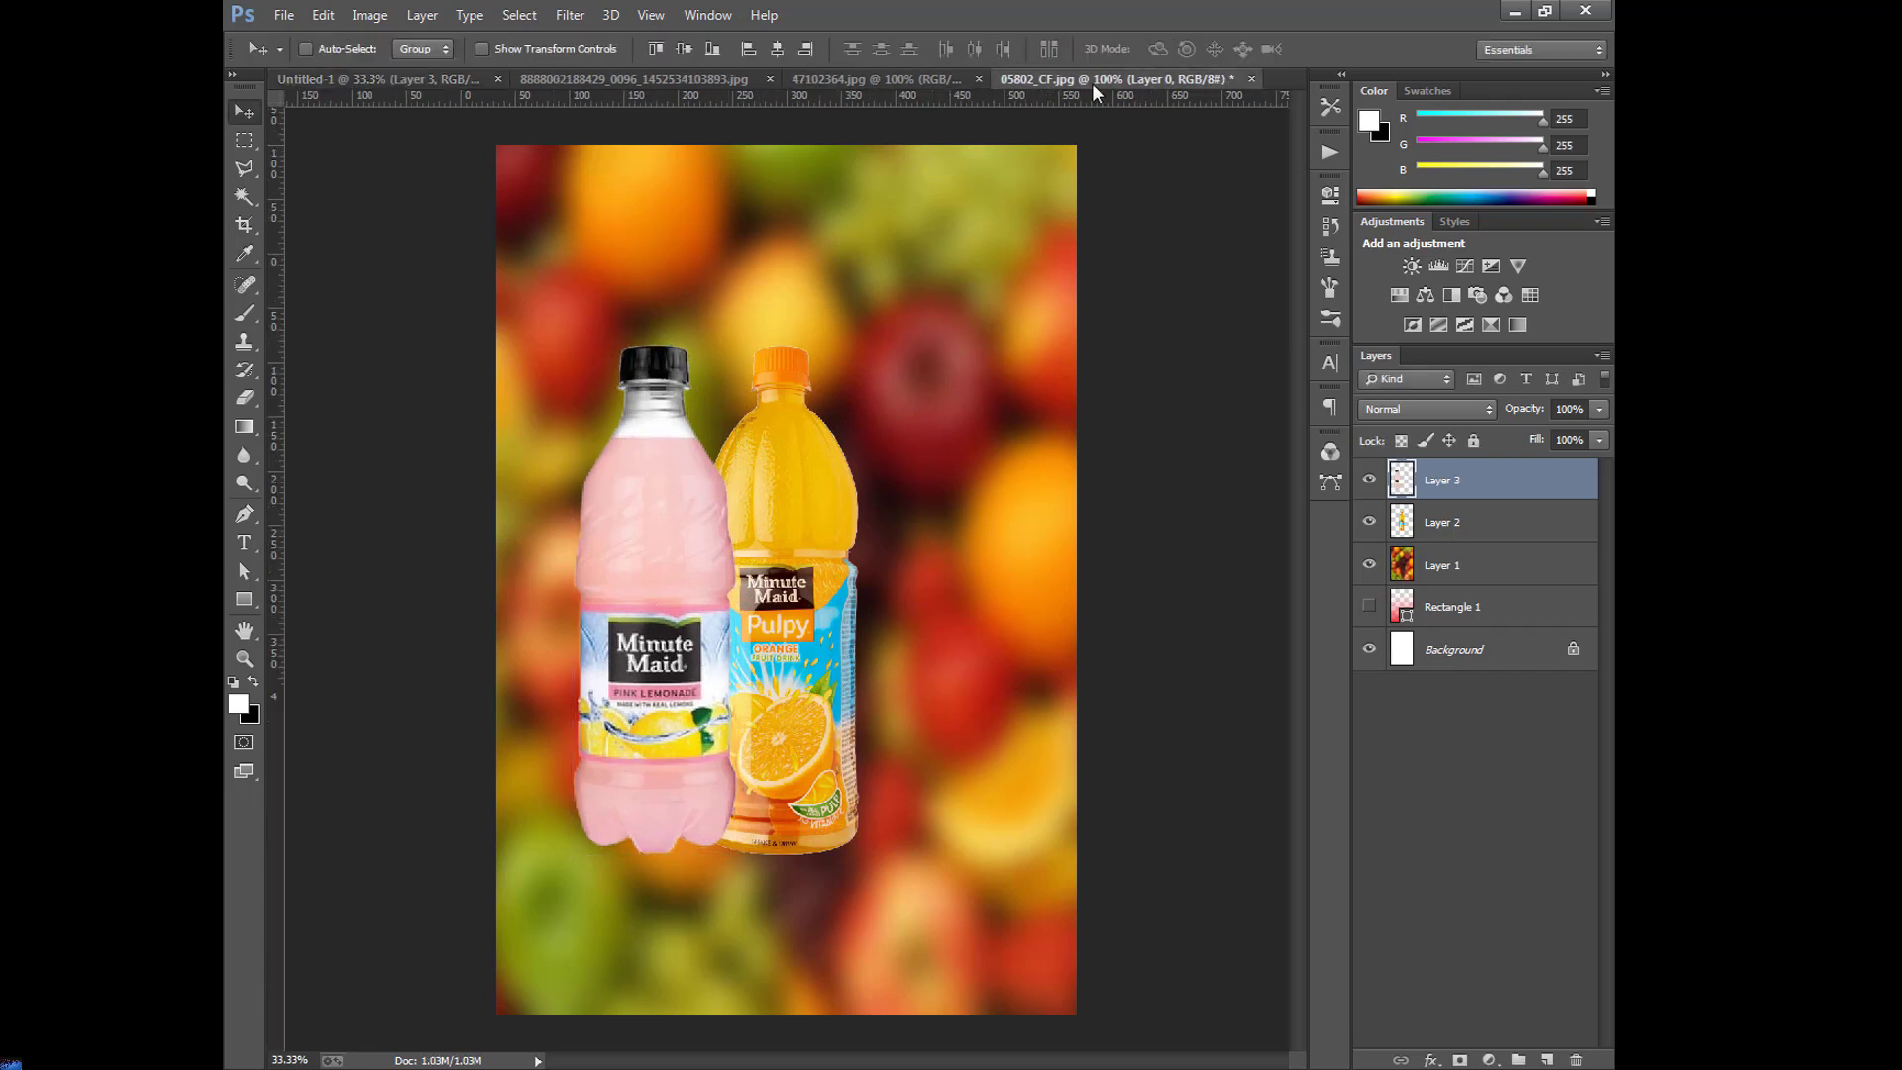
drag(822, 515, 451, 87)
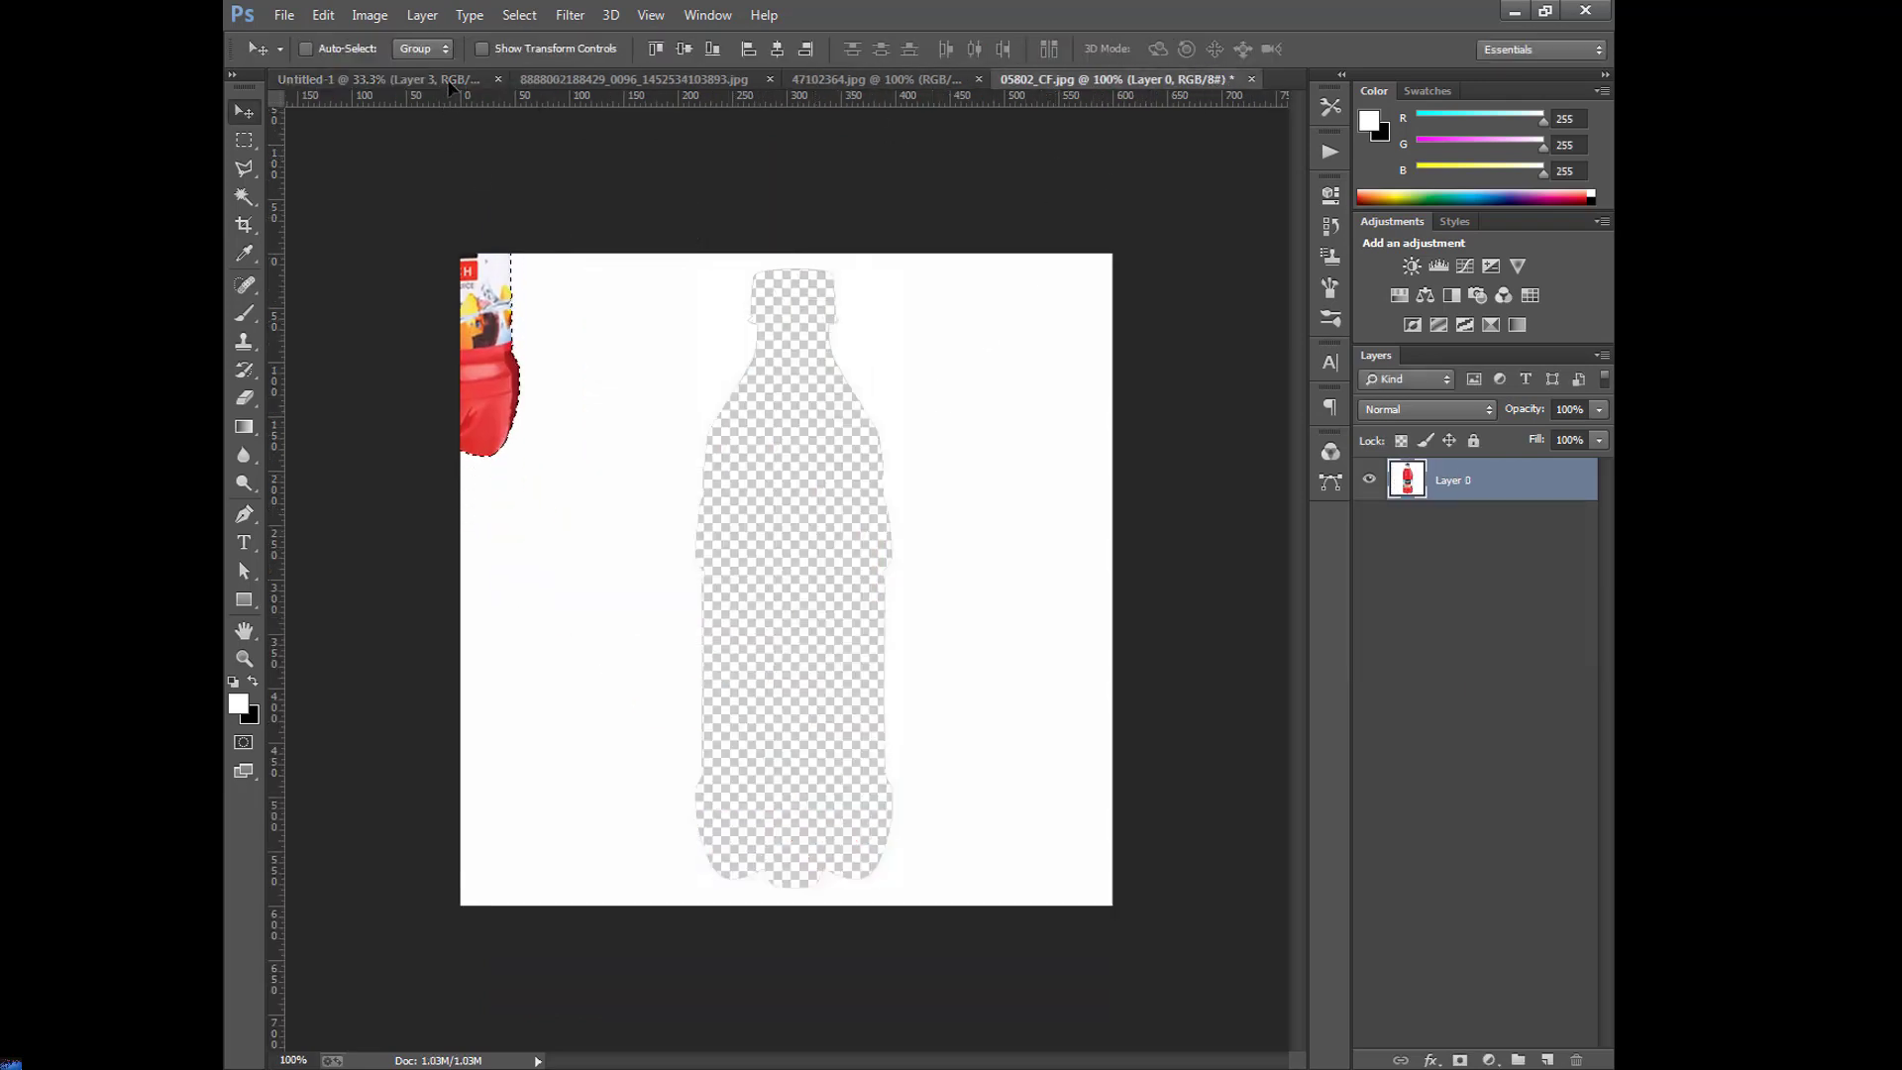
drag(449, 87, 903, 666)
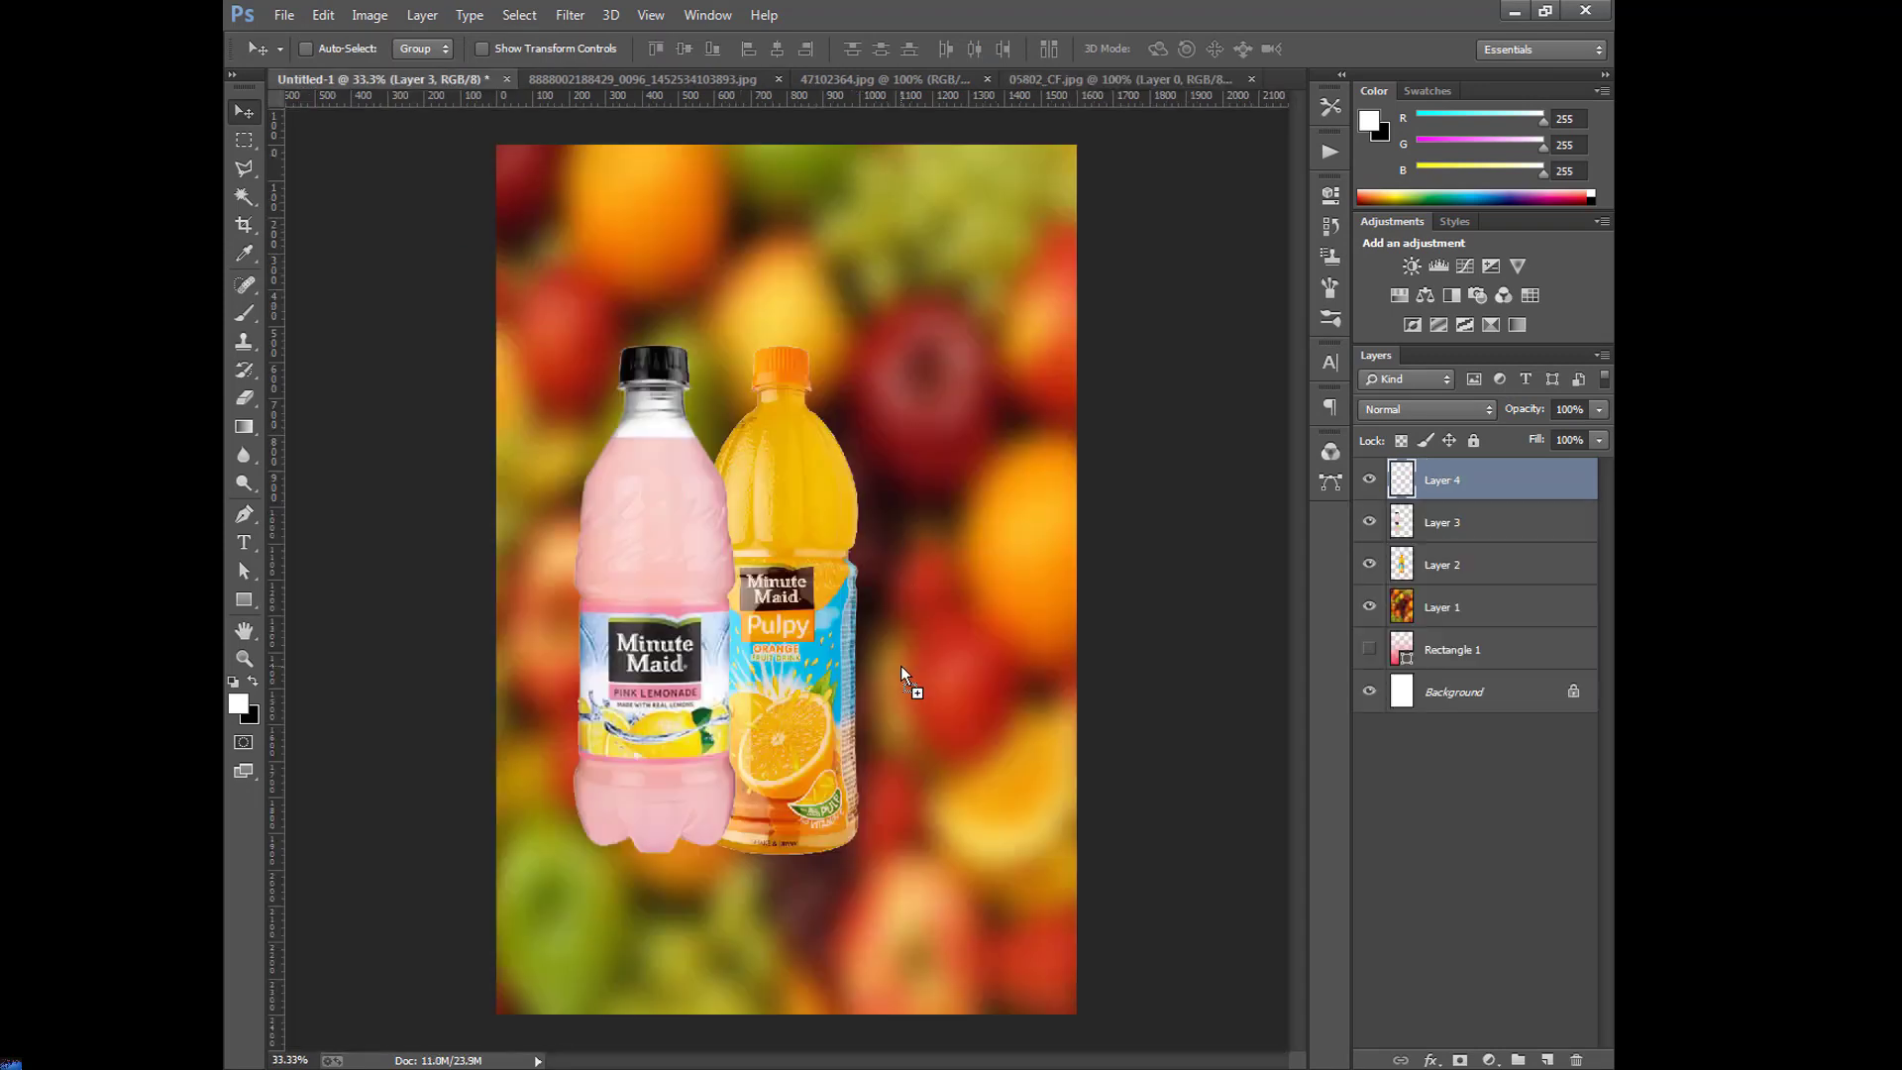
key(ctrl+t)
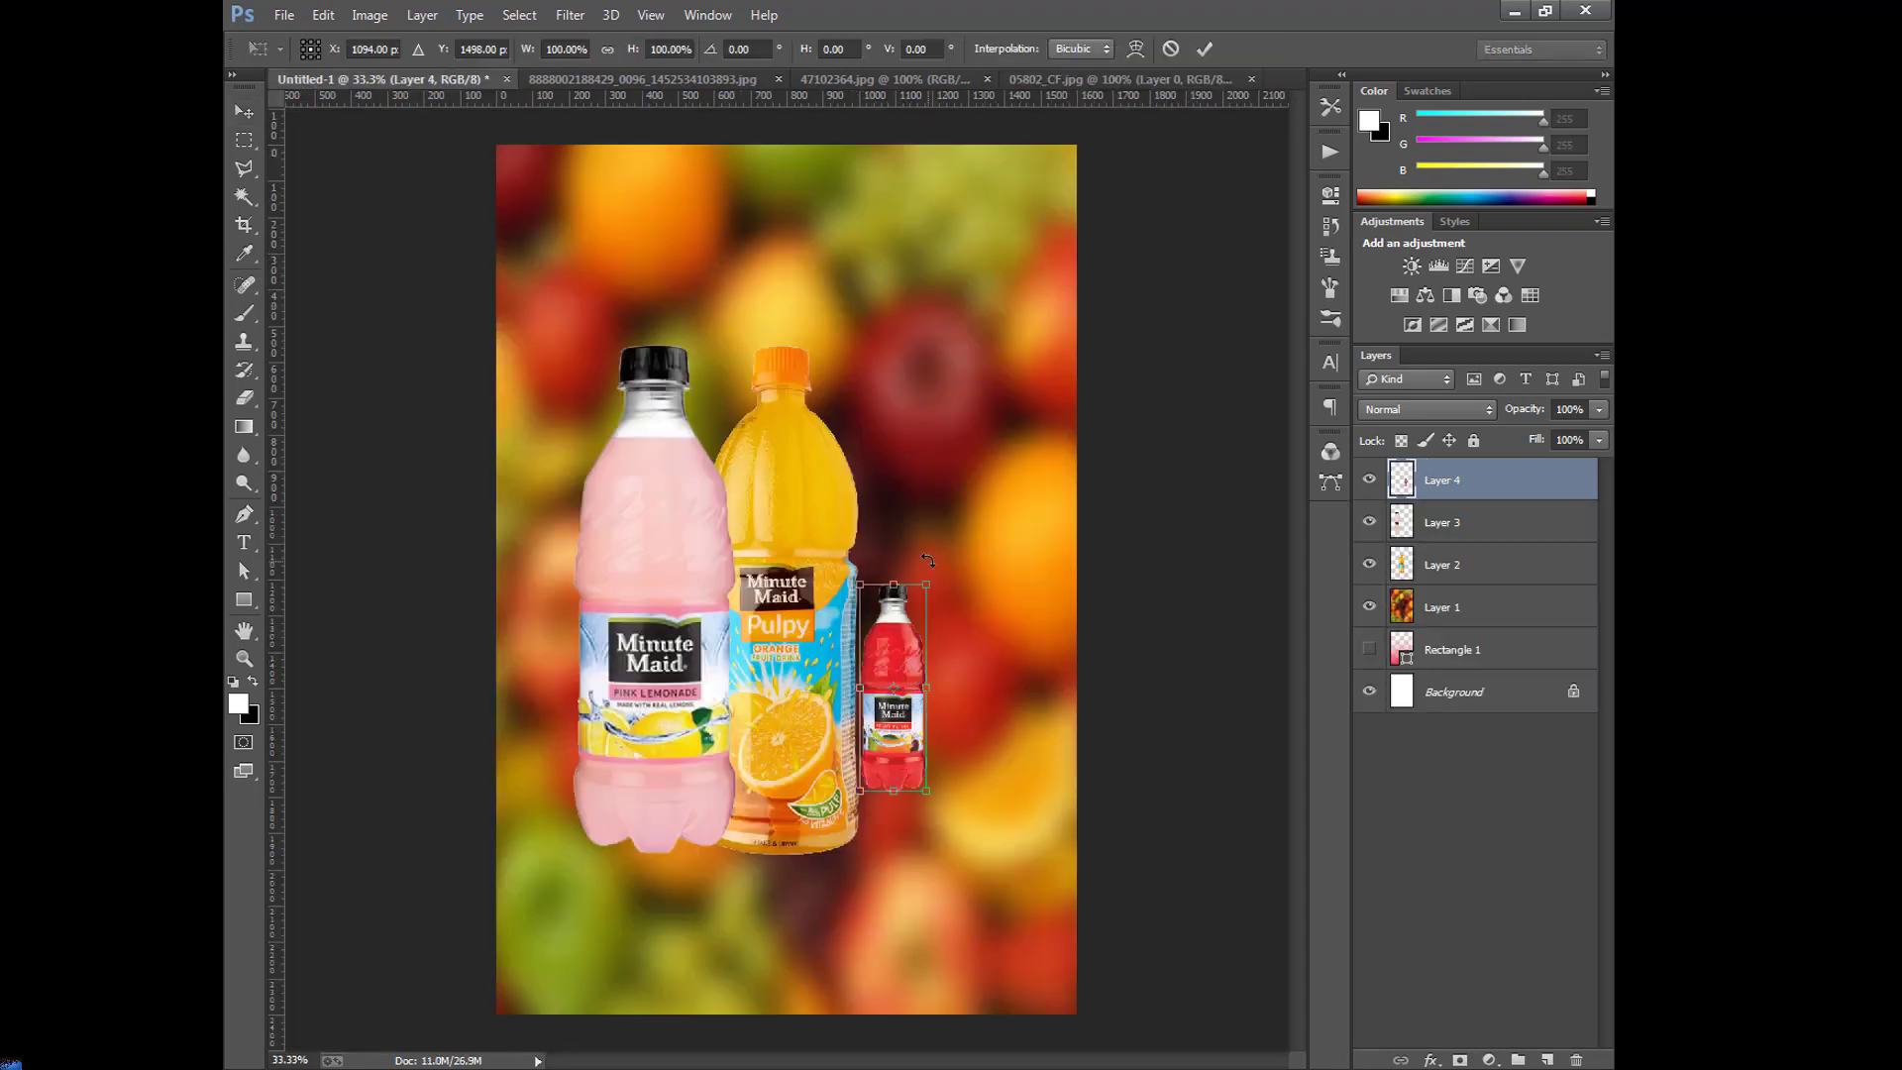
drag(929, 572, 988, 415)
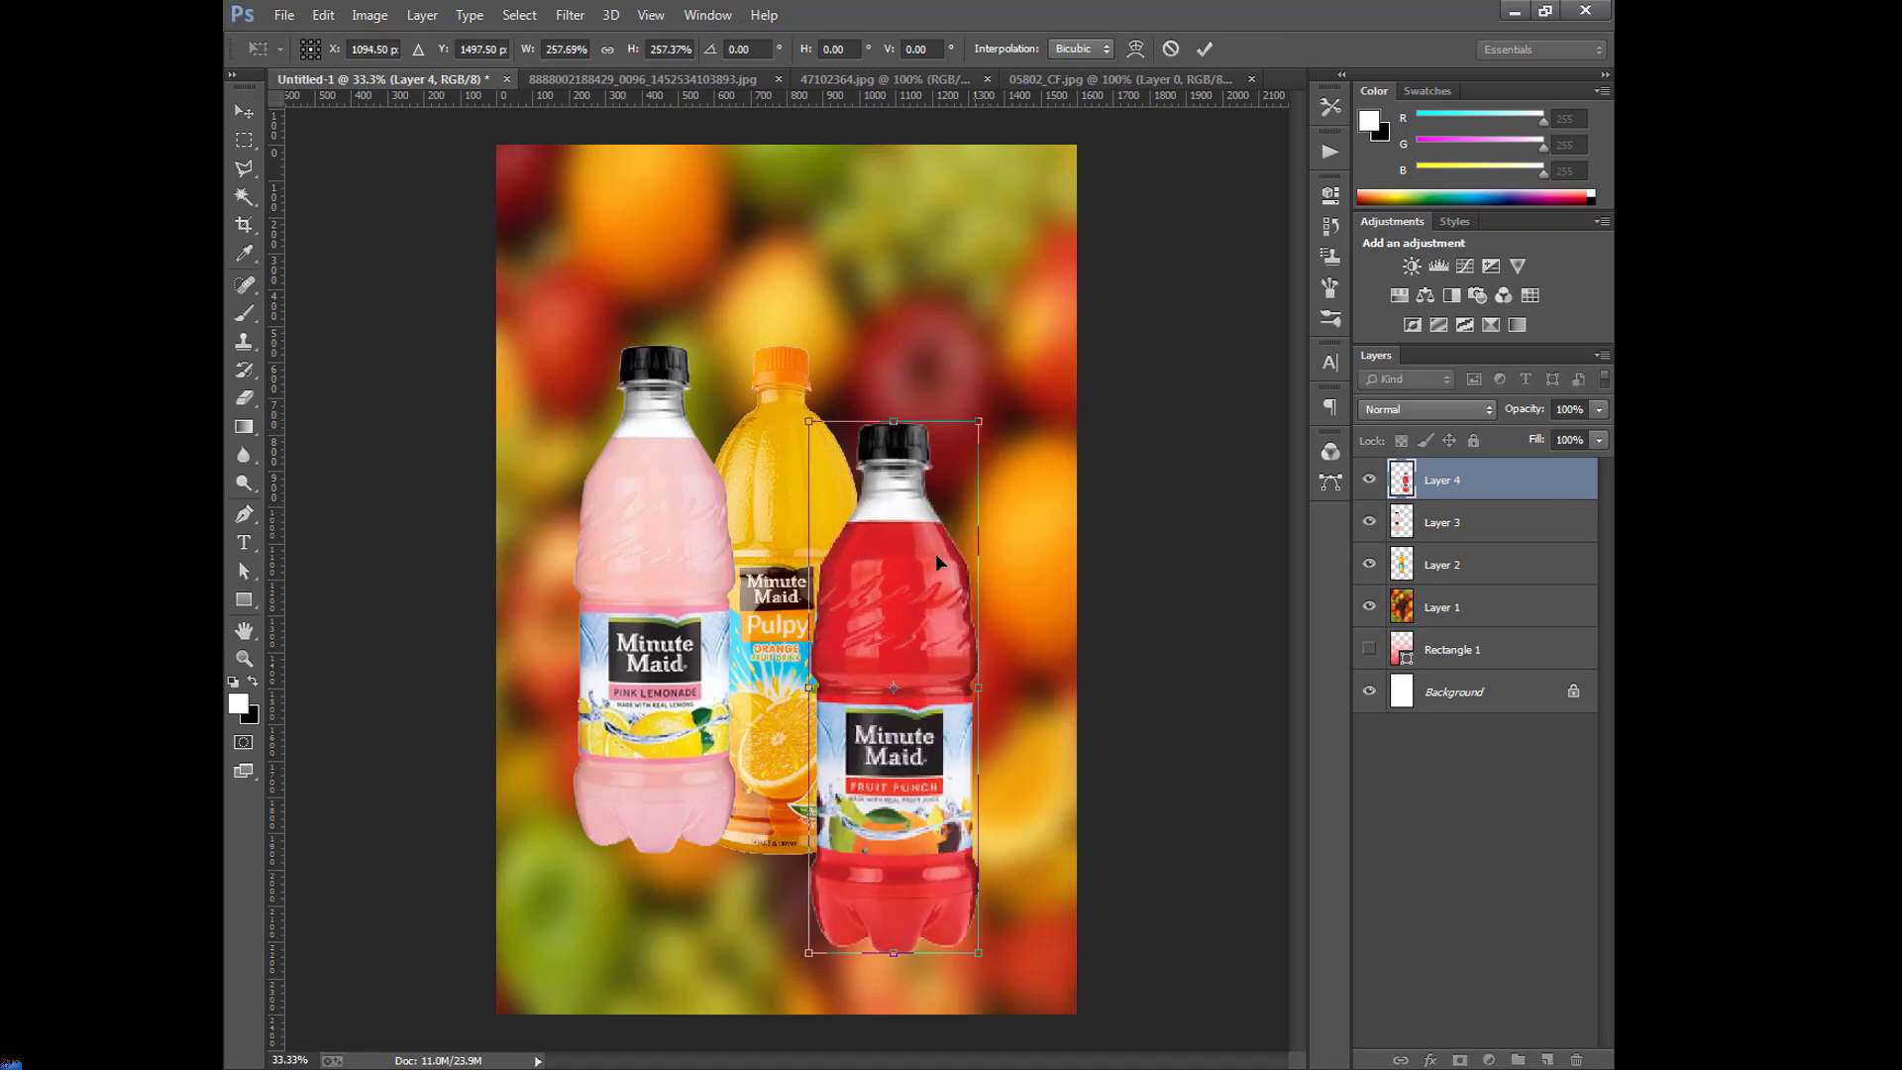
drag(933, 577, 951, 497)
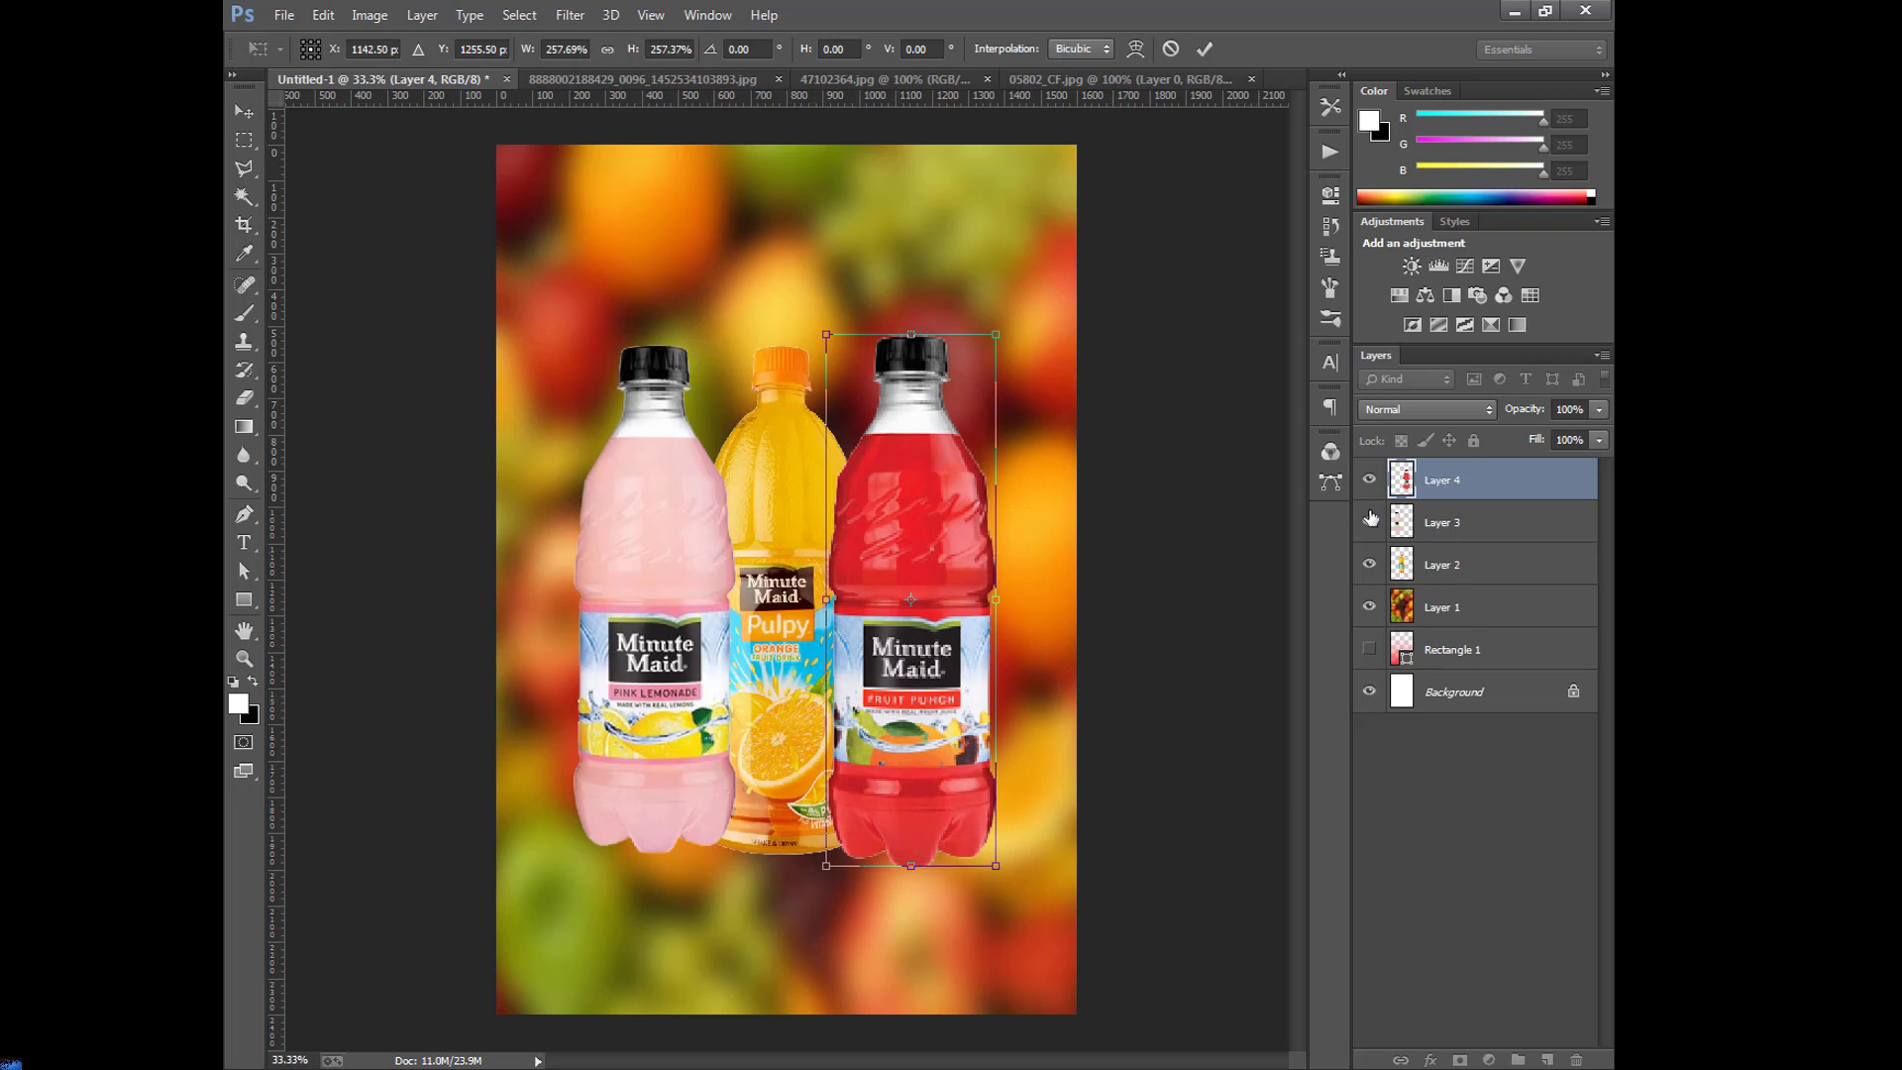
click(1202, 50)
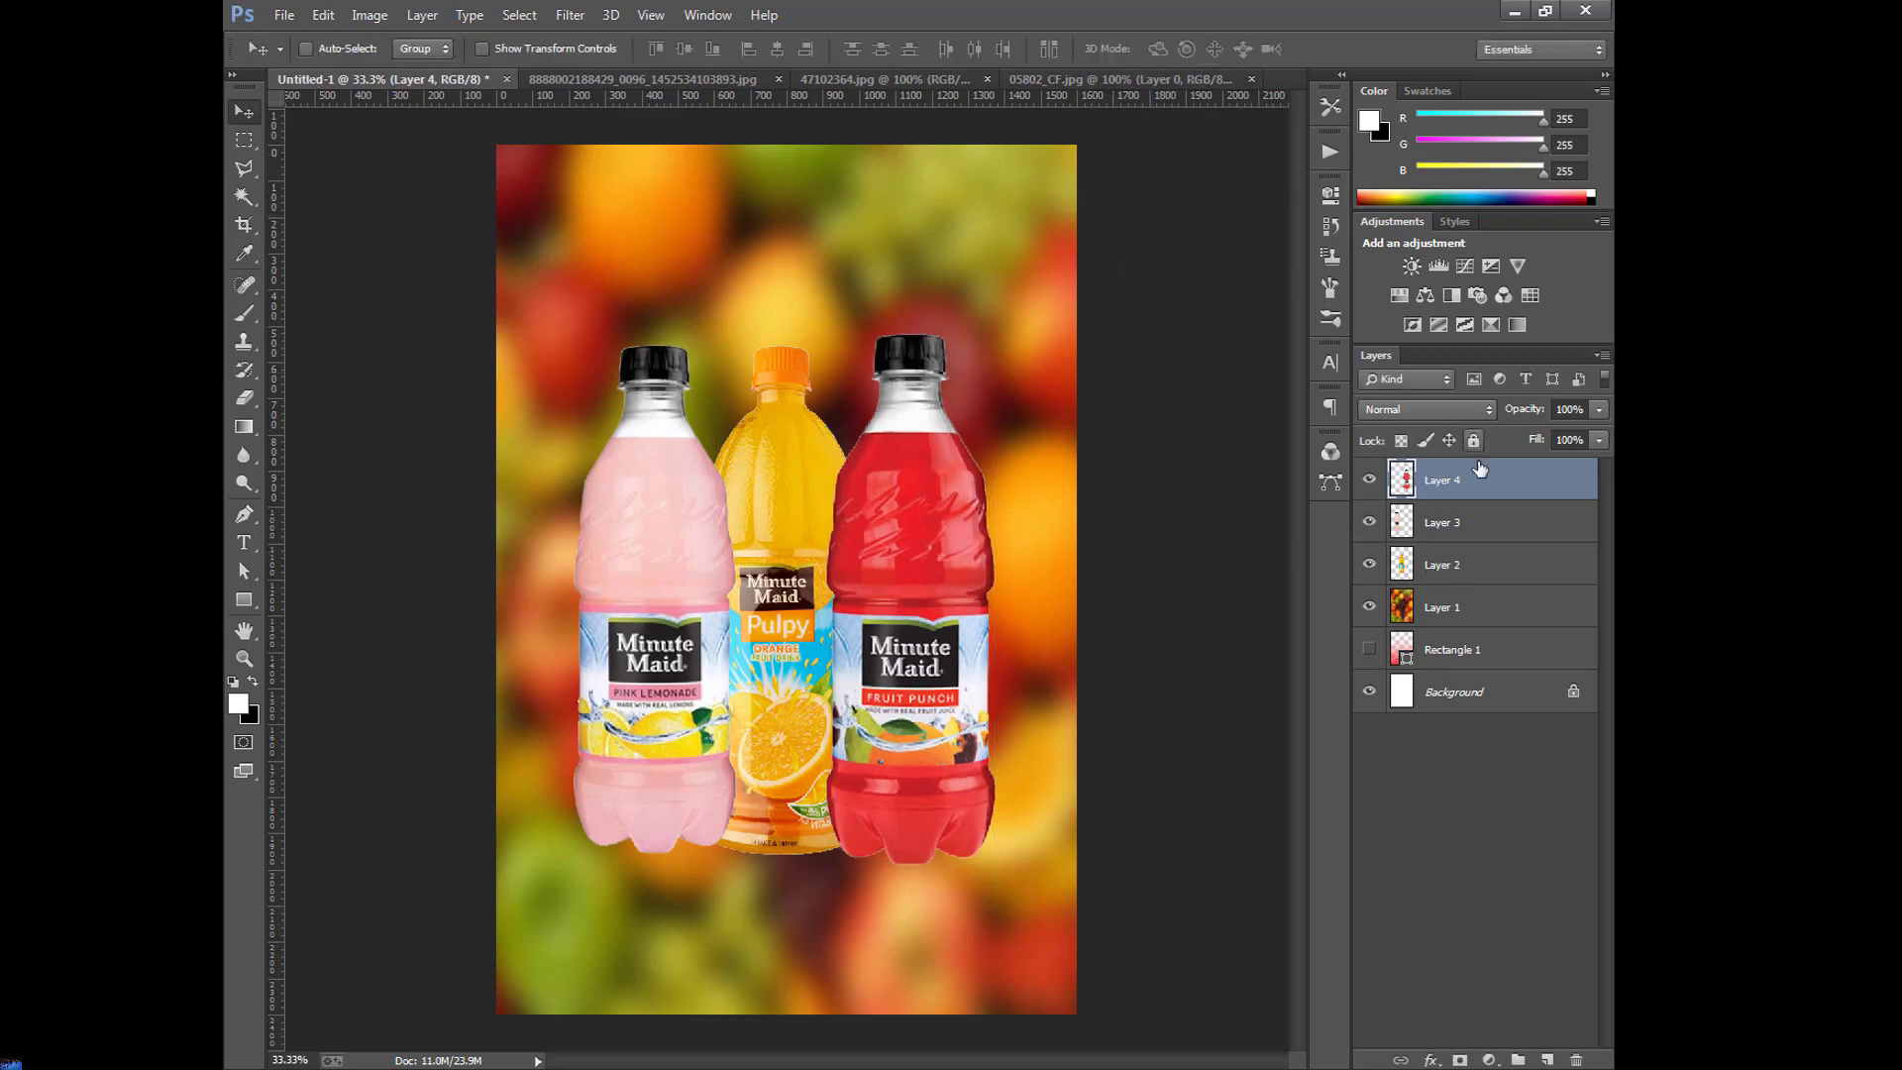
Restack layers so the orange bottle (Layer 2) is in front, and hide the rulers.
mouse_move(1476, 480)
mouse_down()
mouse_move(1479, 622)
mouse_move(1482, 582)
mouse_up()
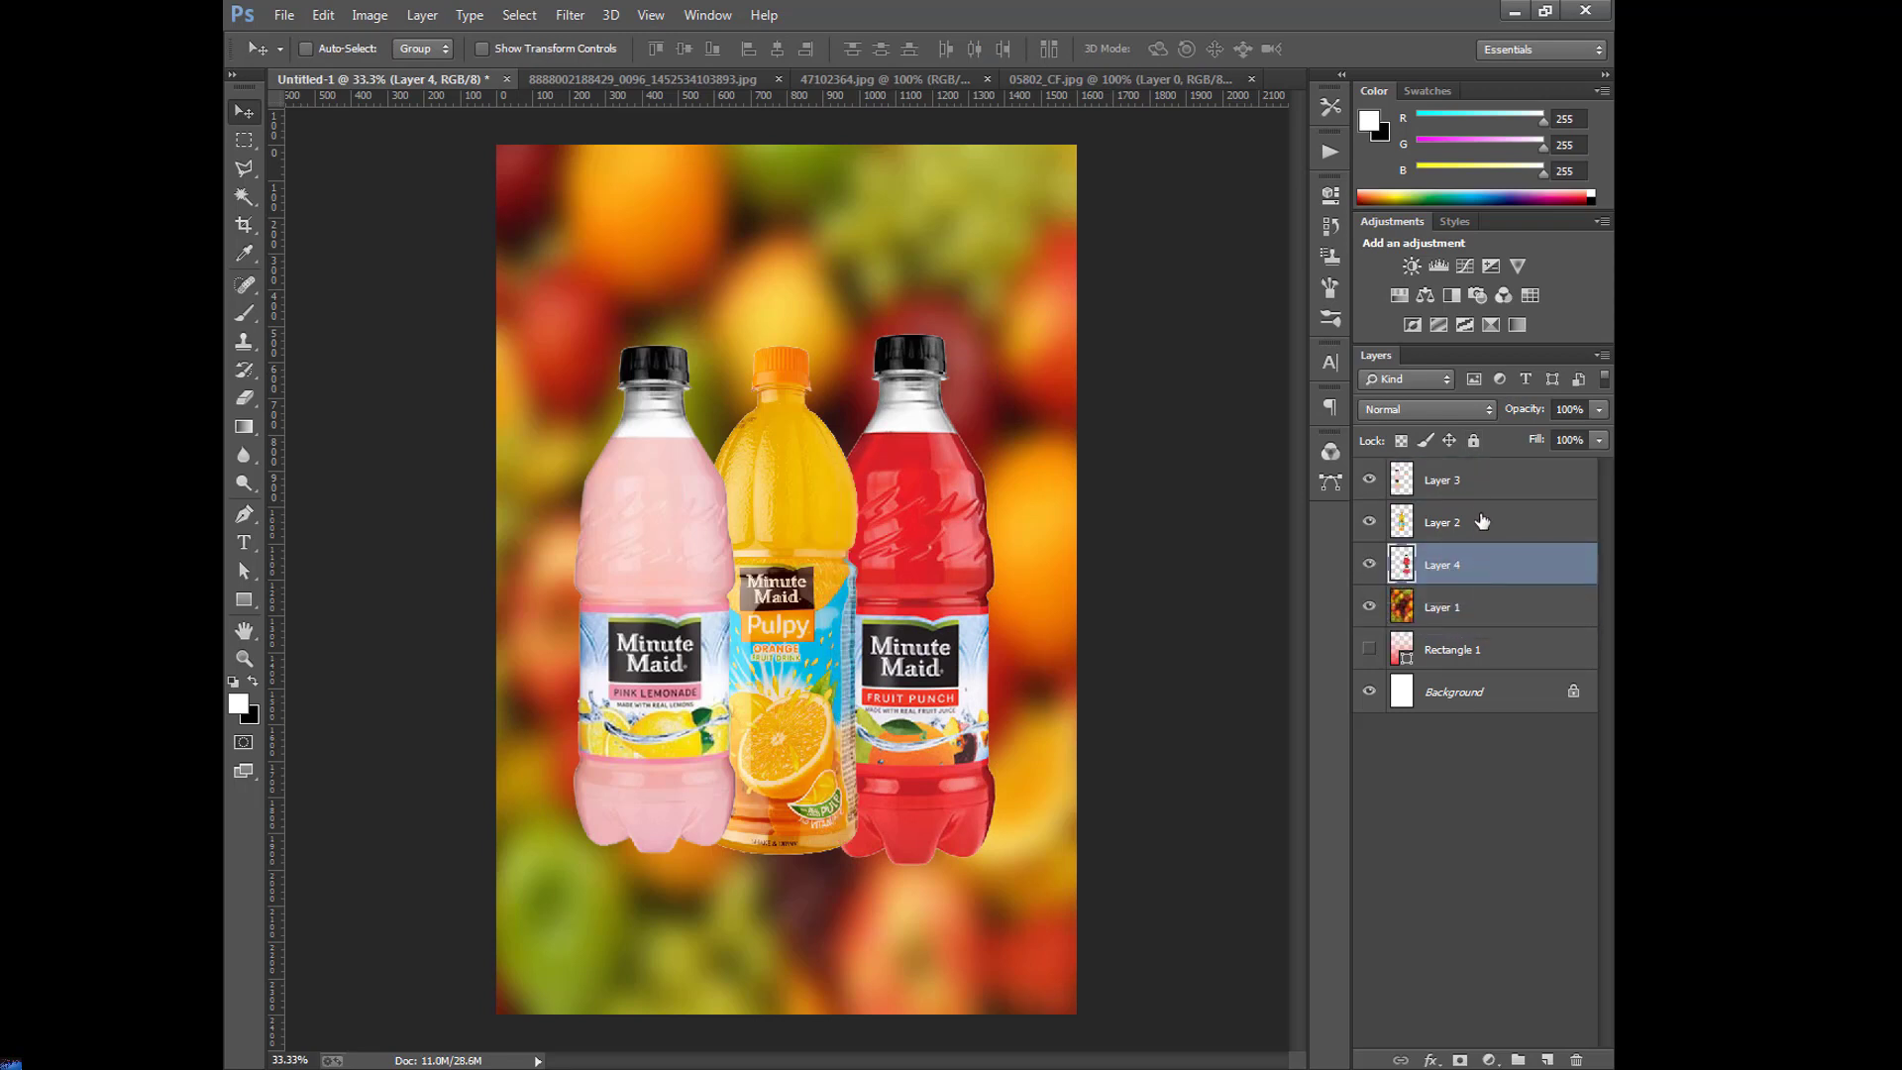
drag(1470, 517, 1470, 543)
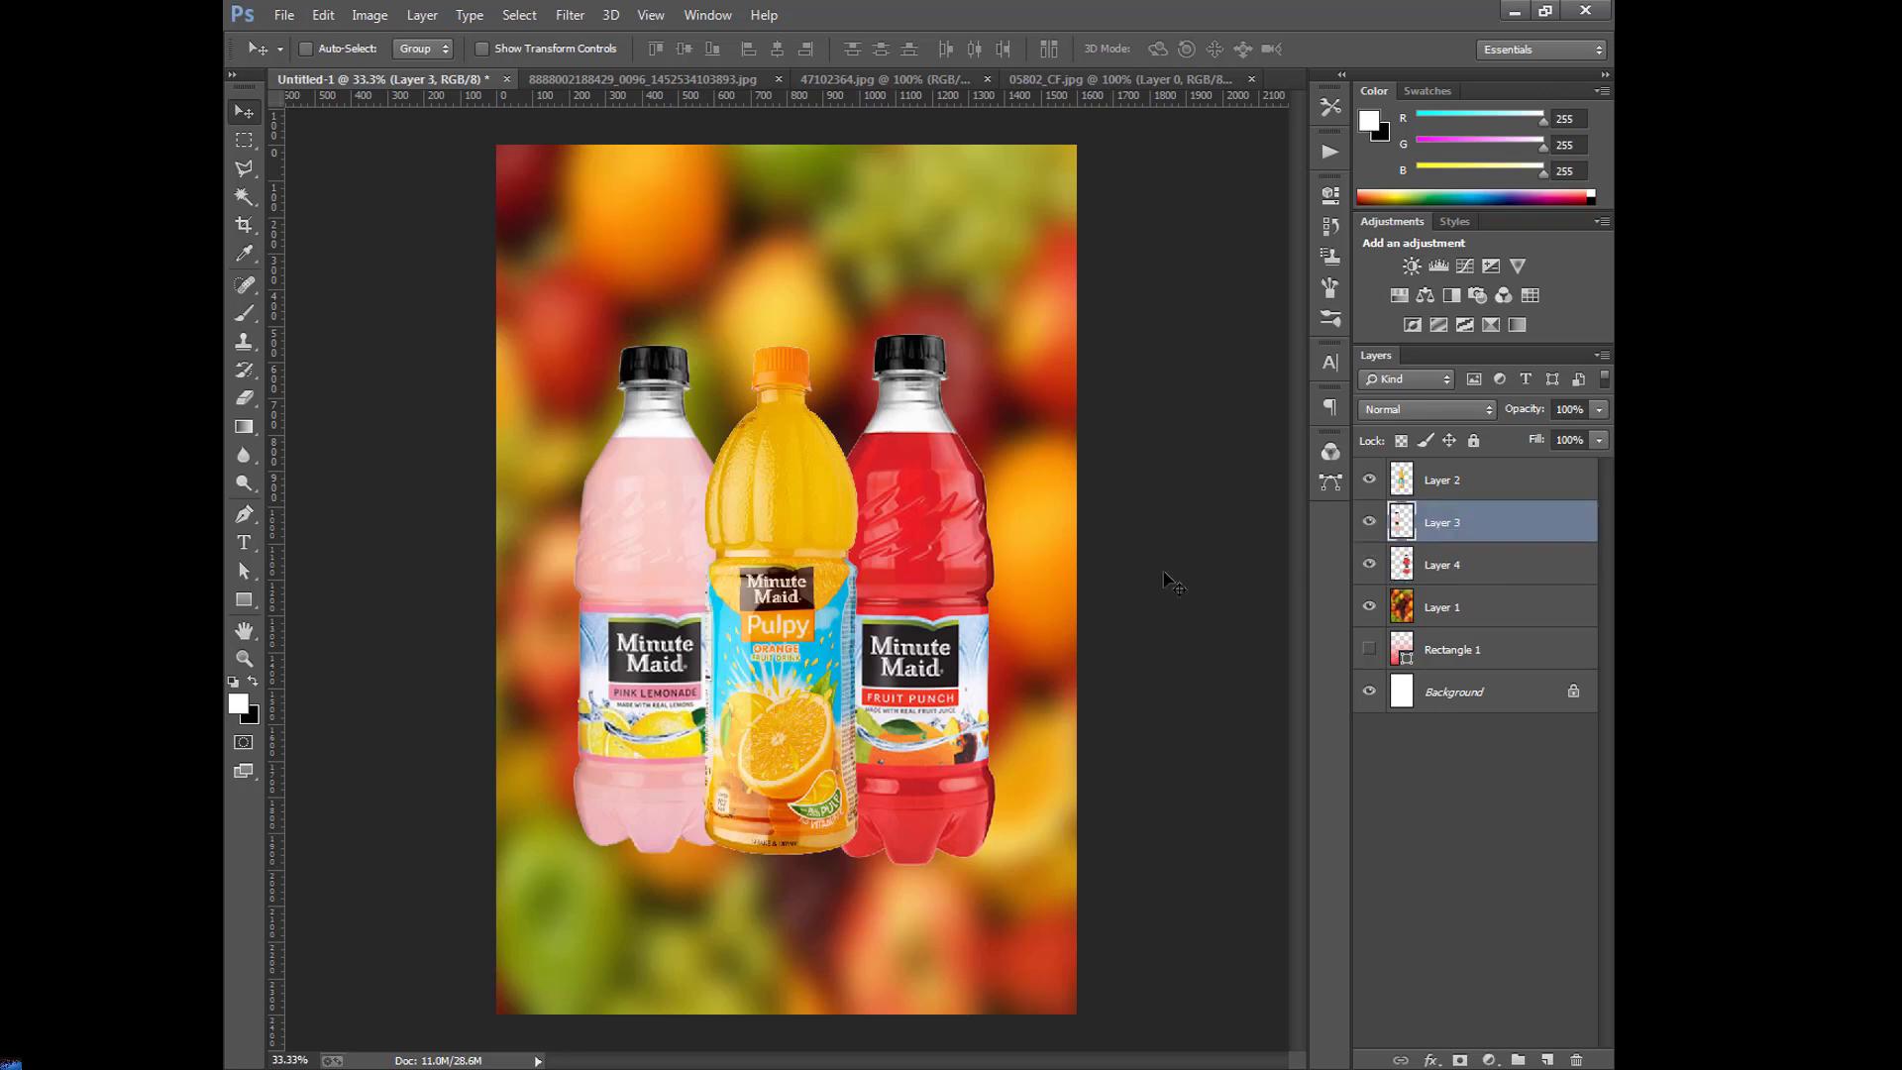
ctrl+click(778, 508)
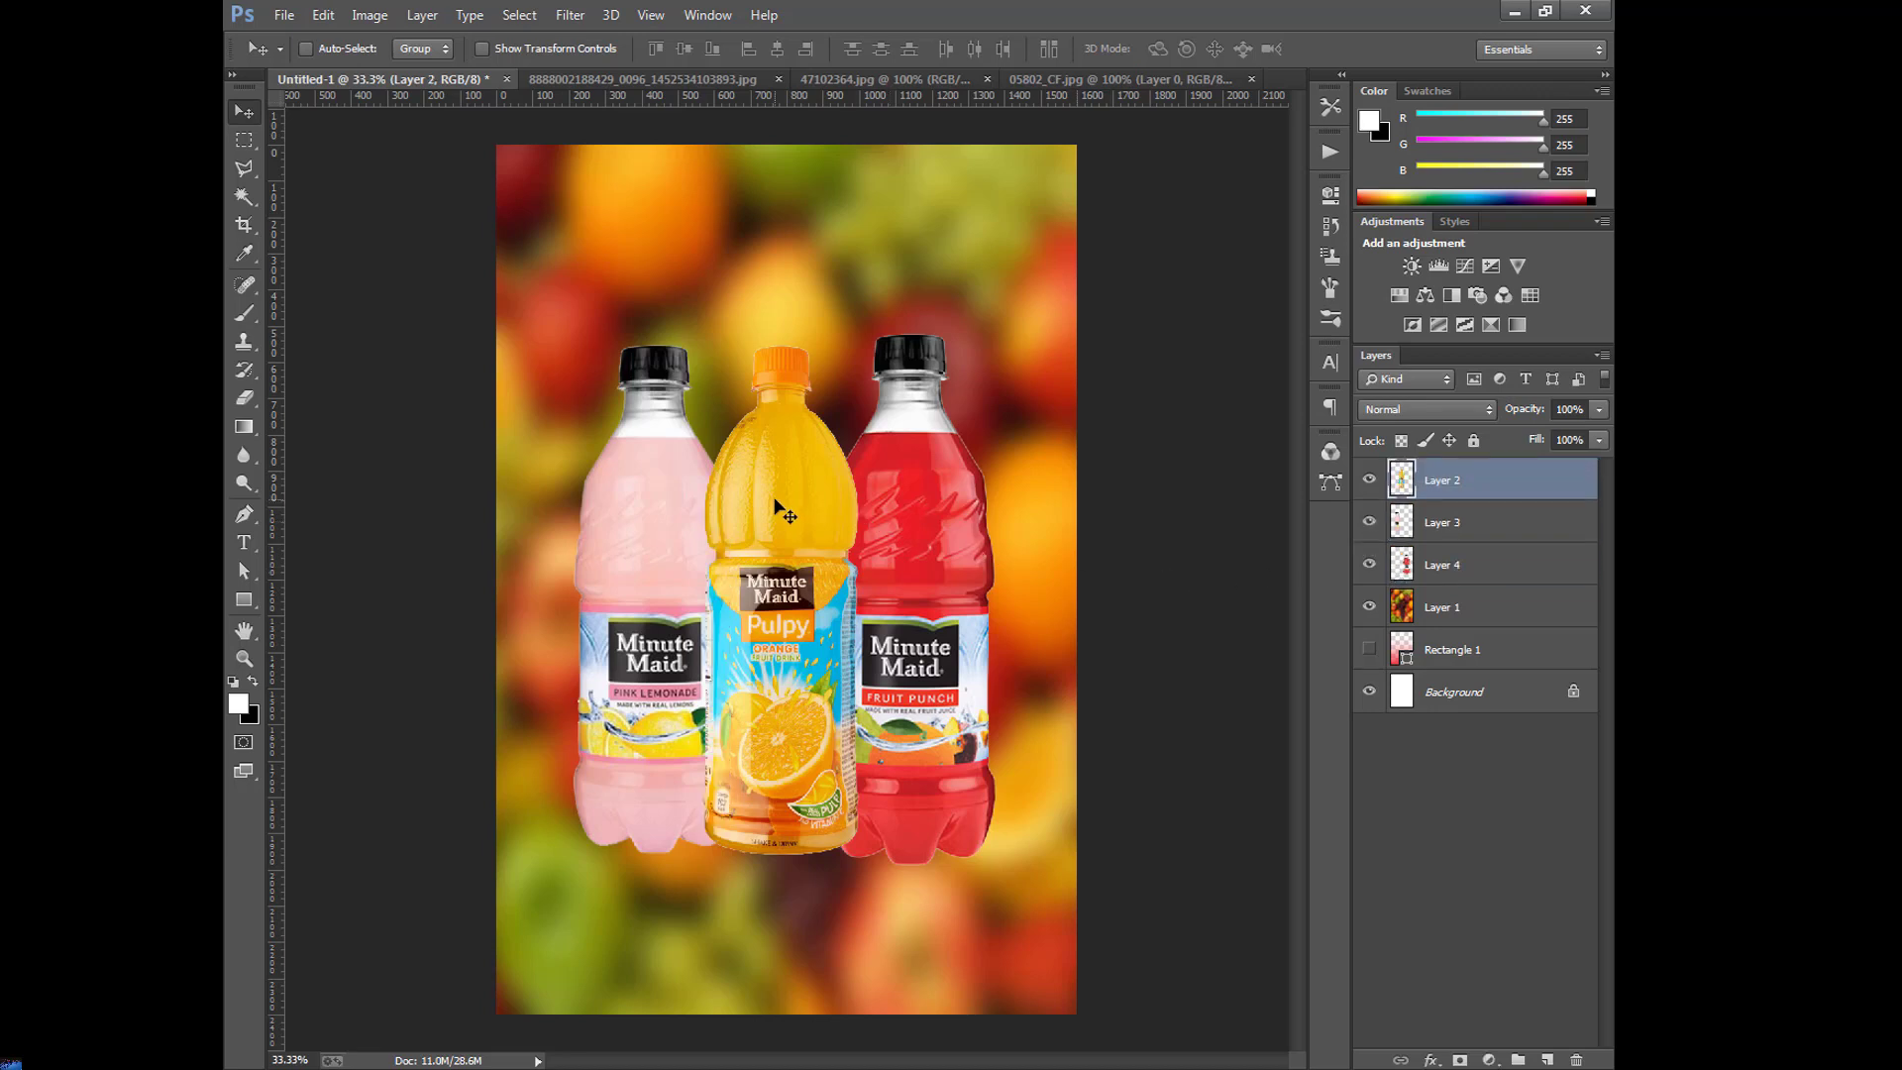
key(ctrl+r)
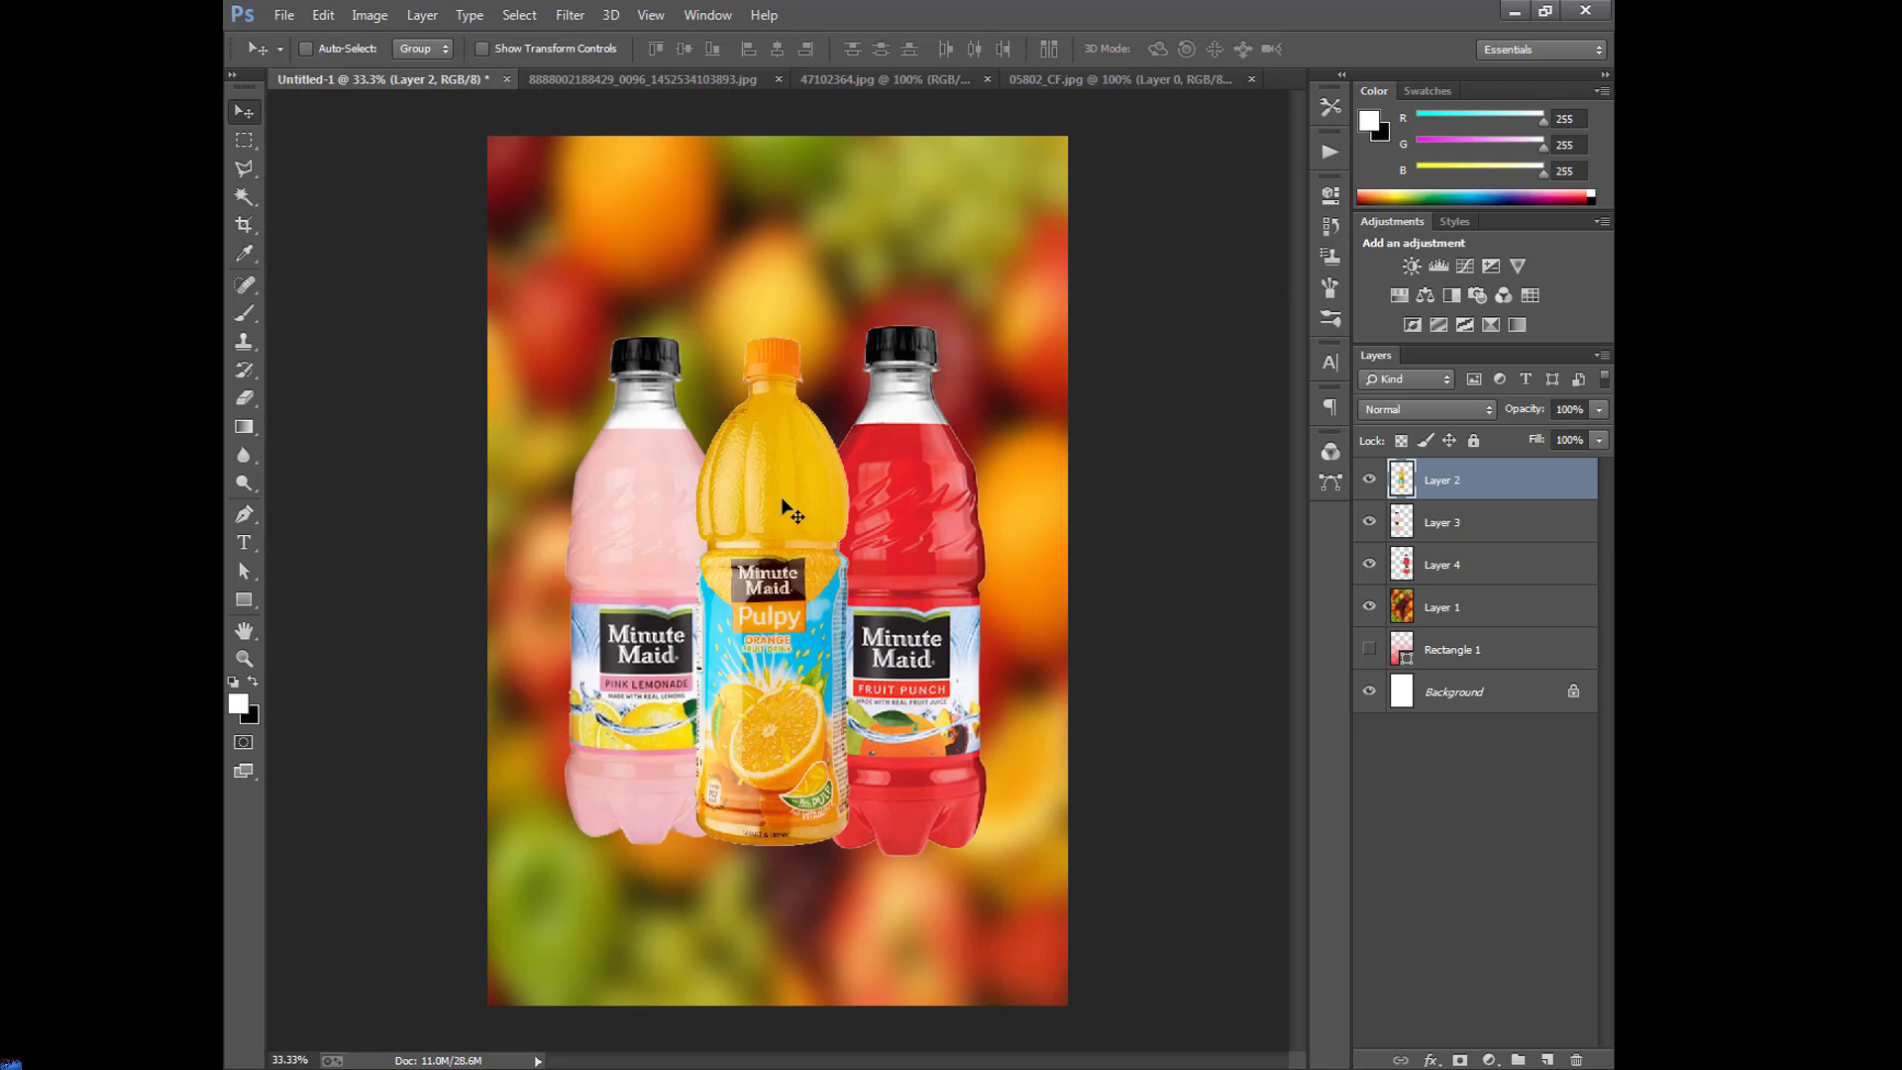
Scale the orange bottle to about 108.8% and raise it slightly.
key(ctrl+t)
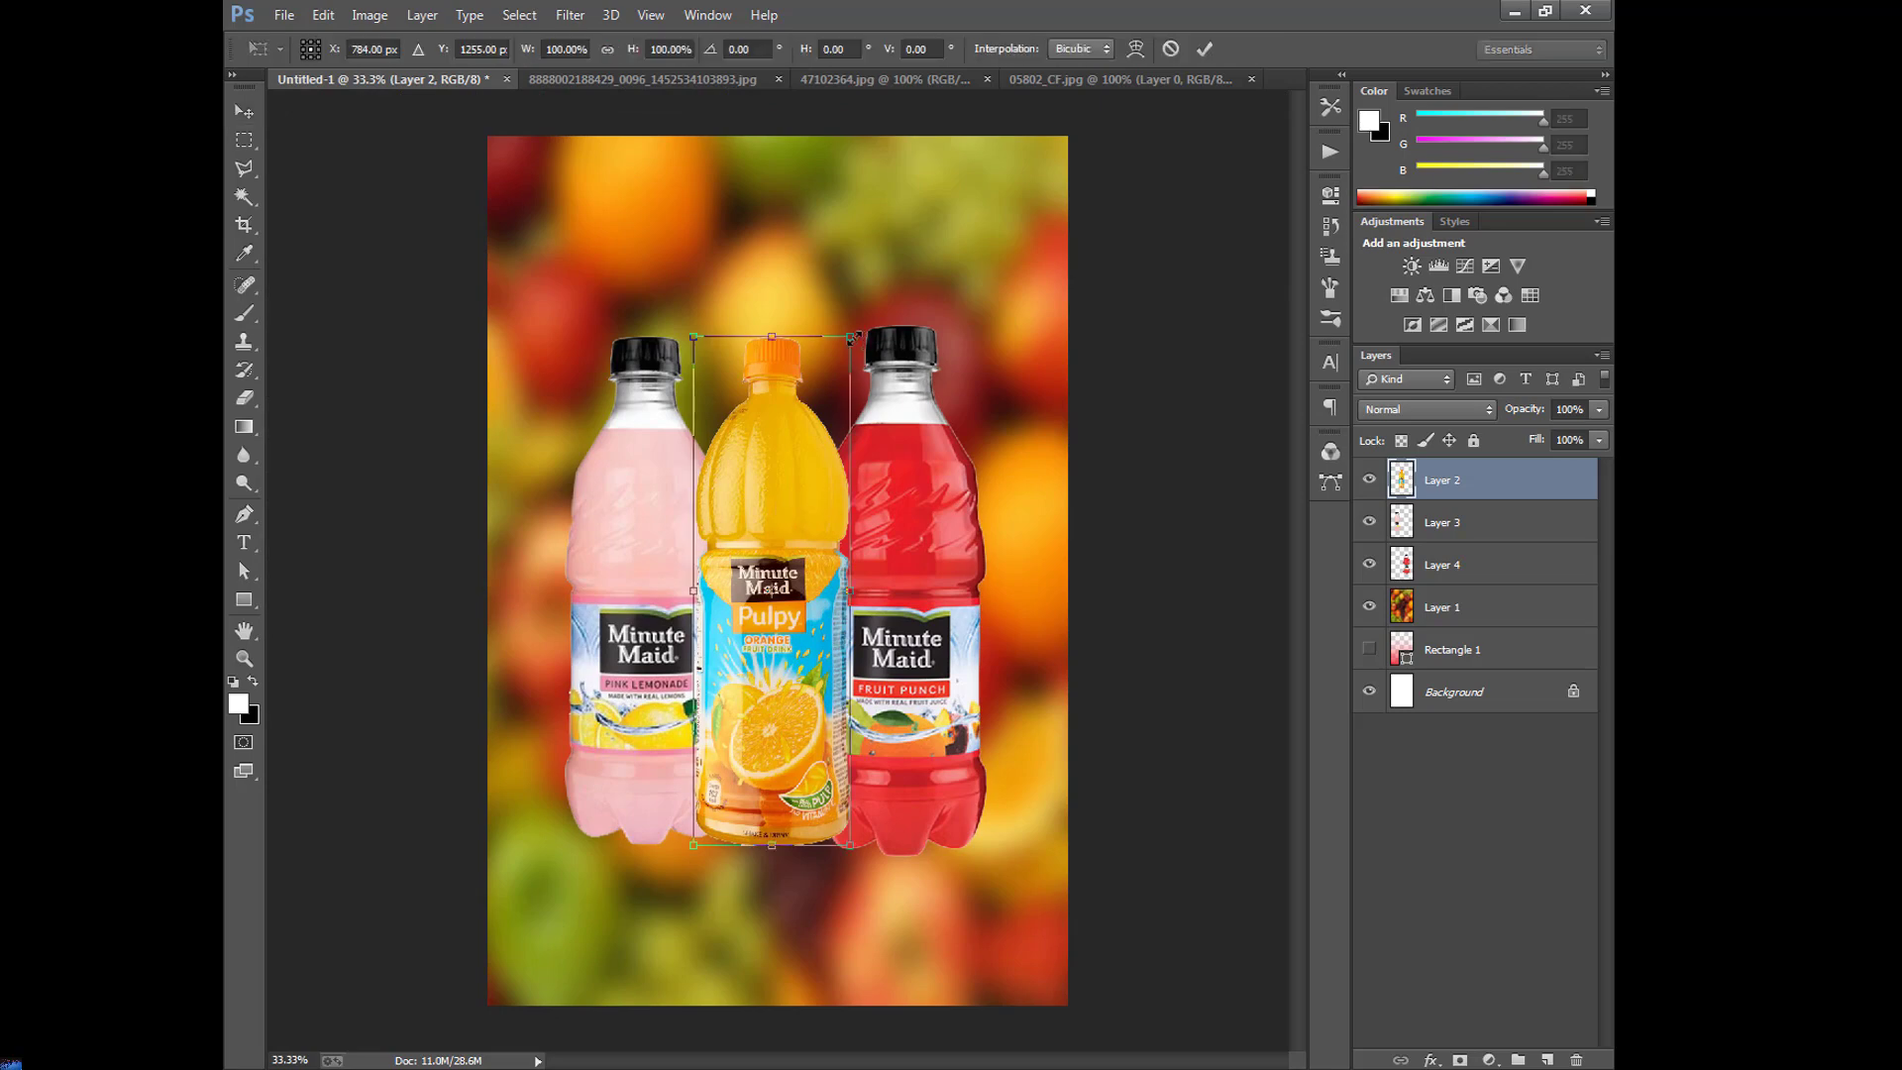
drag(852, 338, 878, 320)
drag(821, 538, 801, 508)
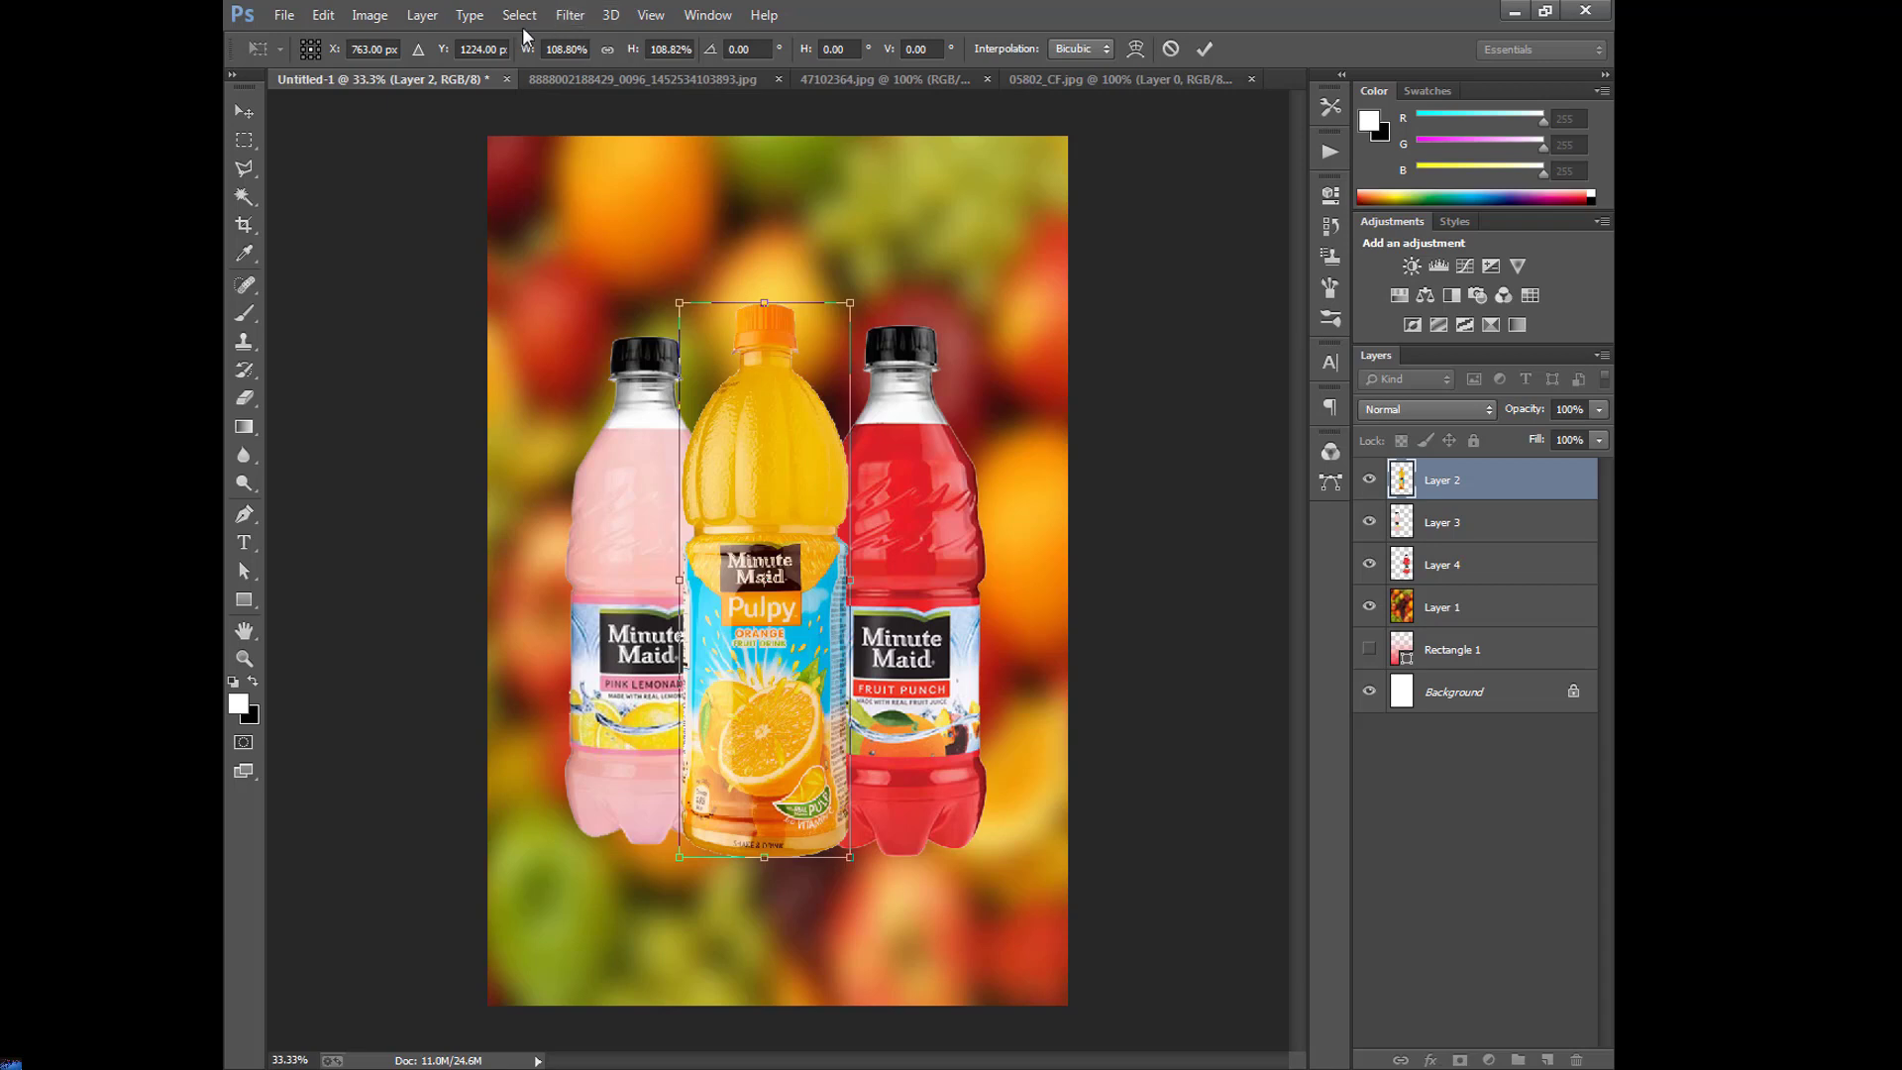
click(1205, 49)
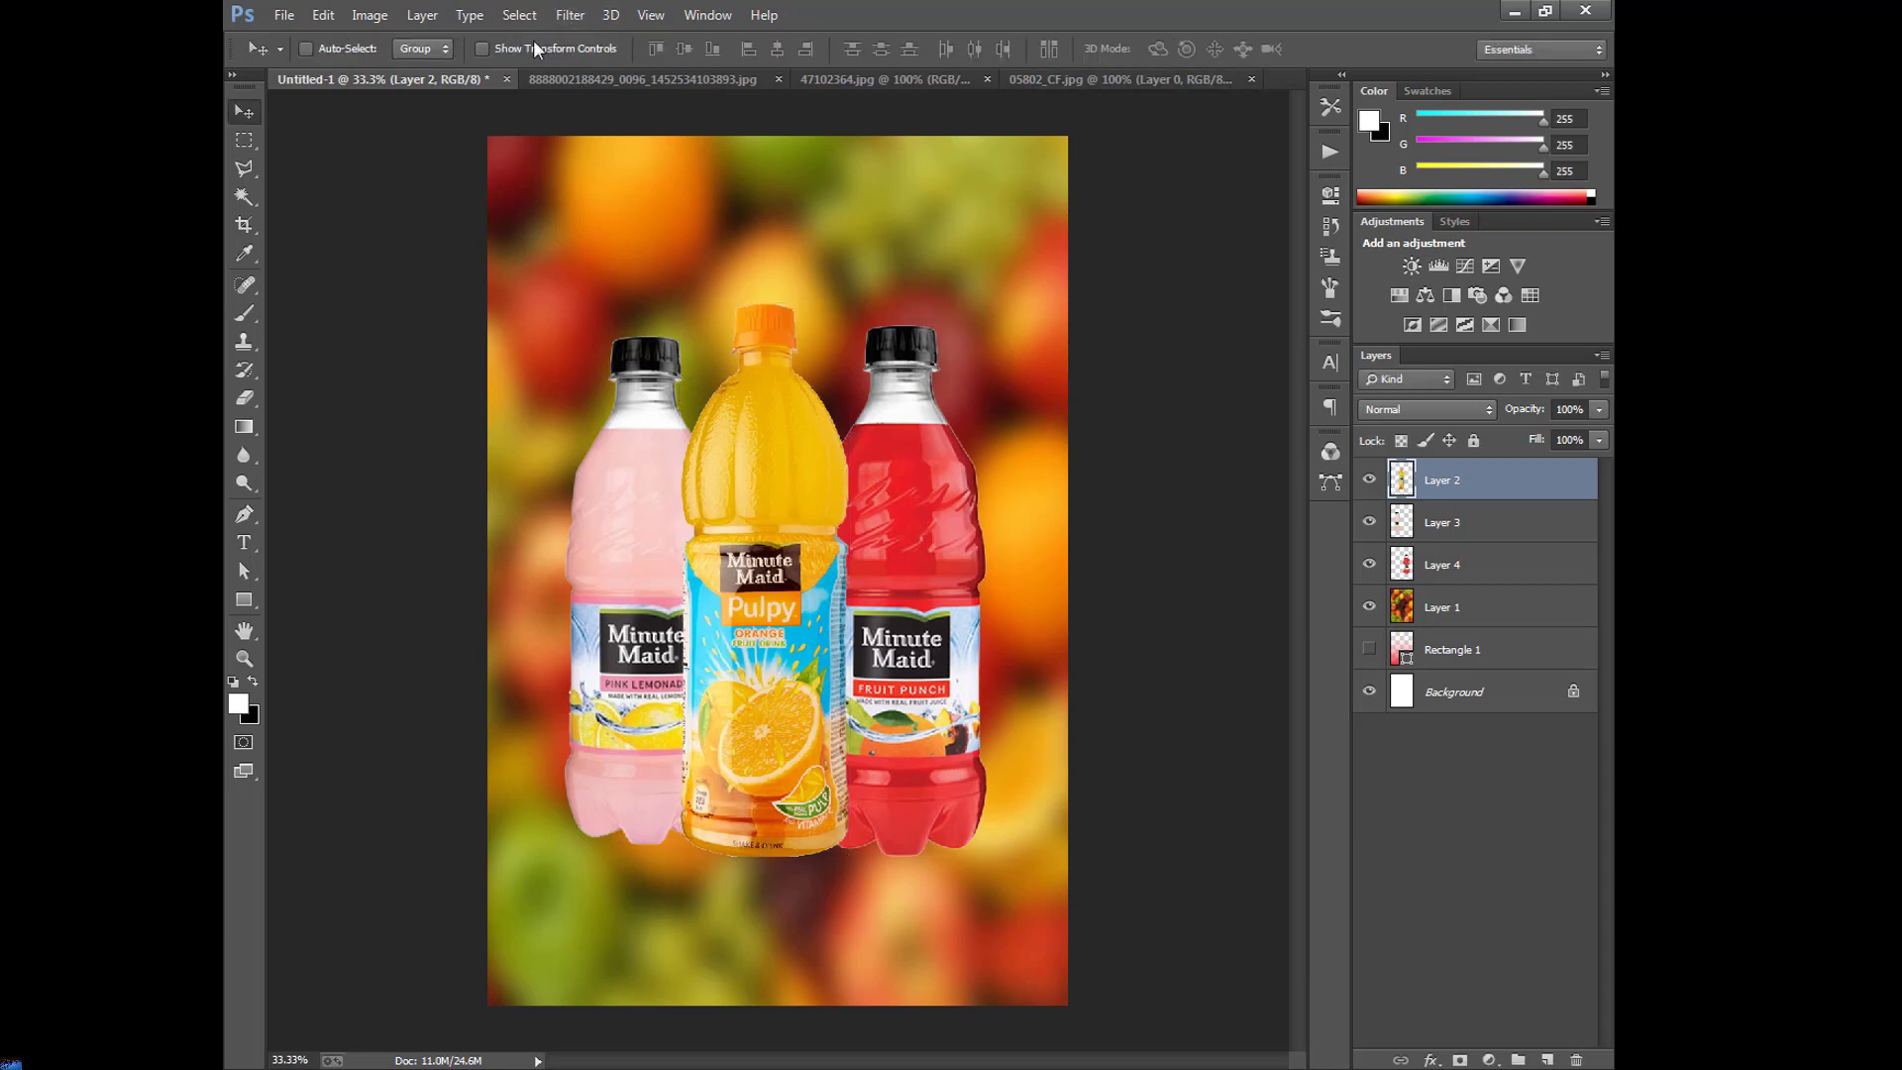
click(578, 18)
mouse_move(588, 254)
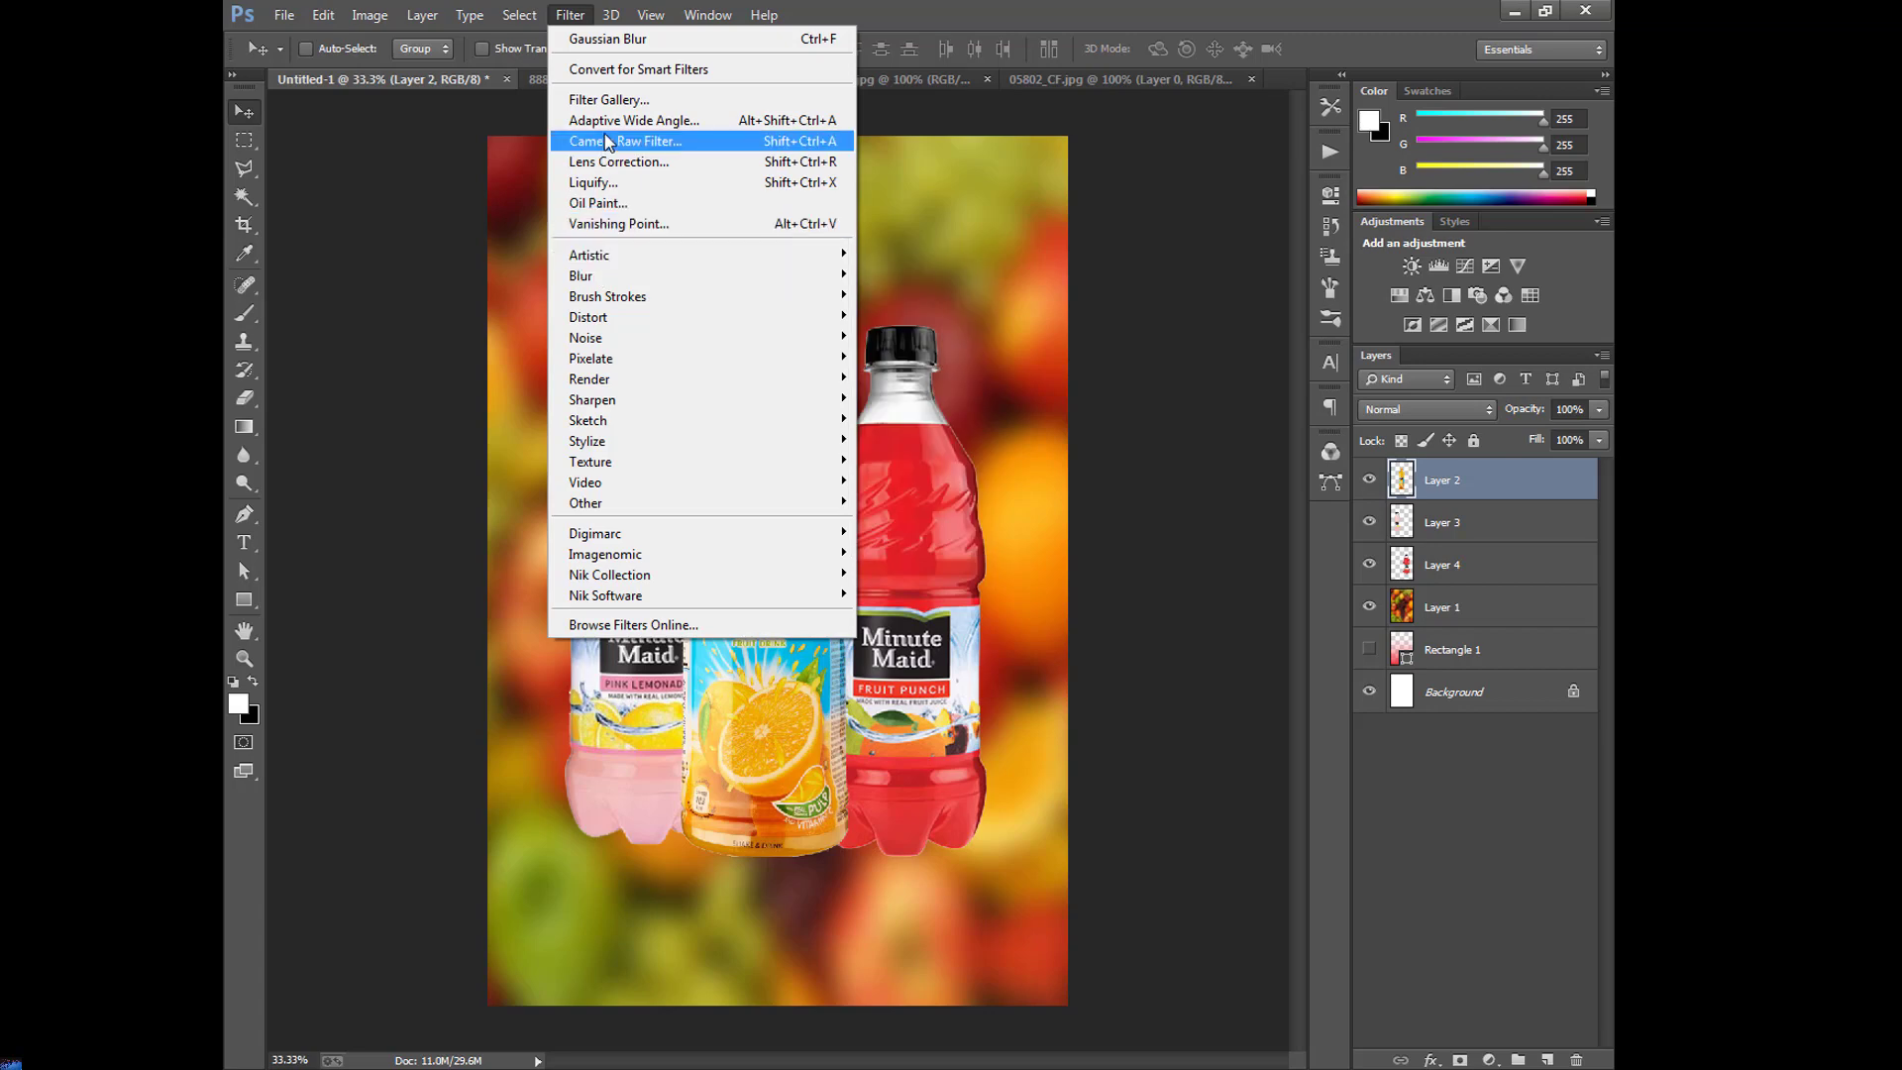
Camera Raw the orange bottle: Exposure +0.40, Contrast +2, Highlights +17, Shadows/Blacks -100, Whites +9, Saturation -7.
click(733, 145)
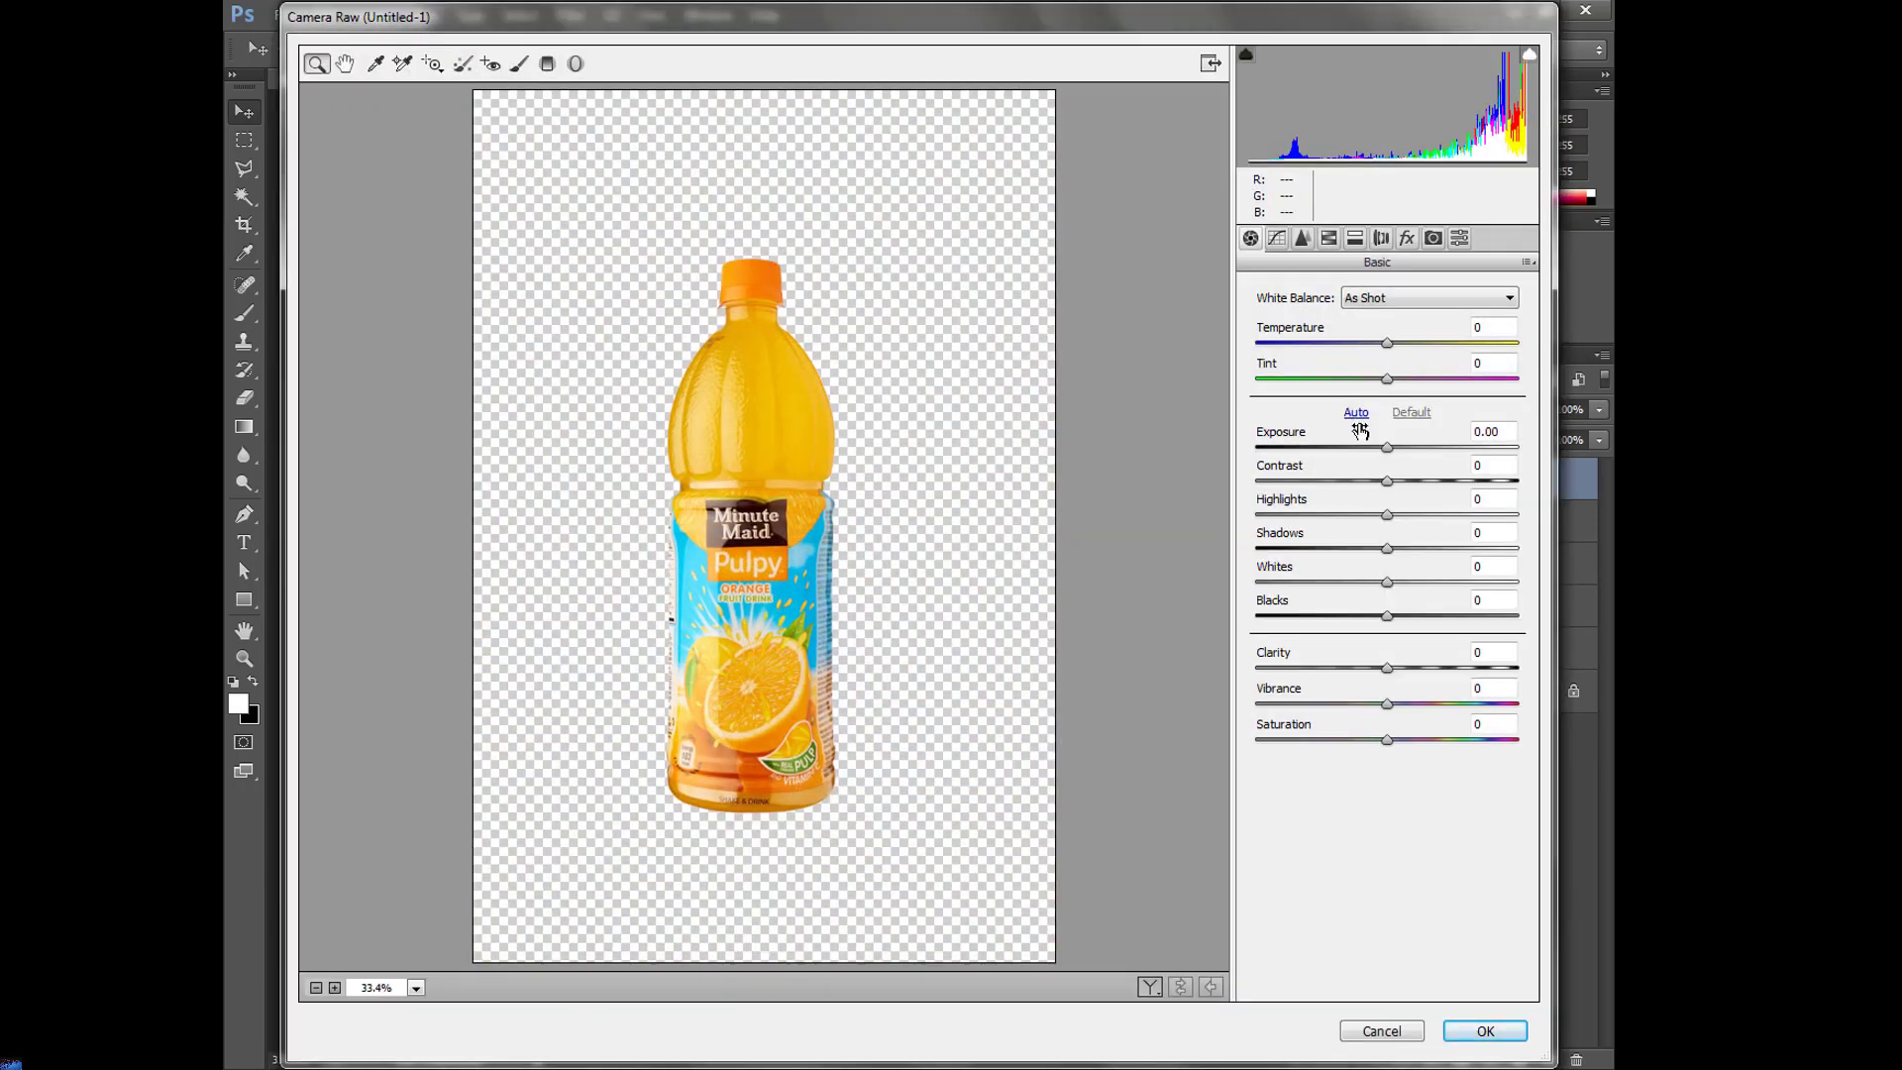
drag(1389, 448, 1405, 464)
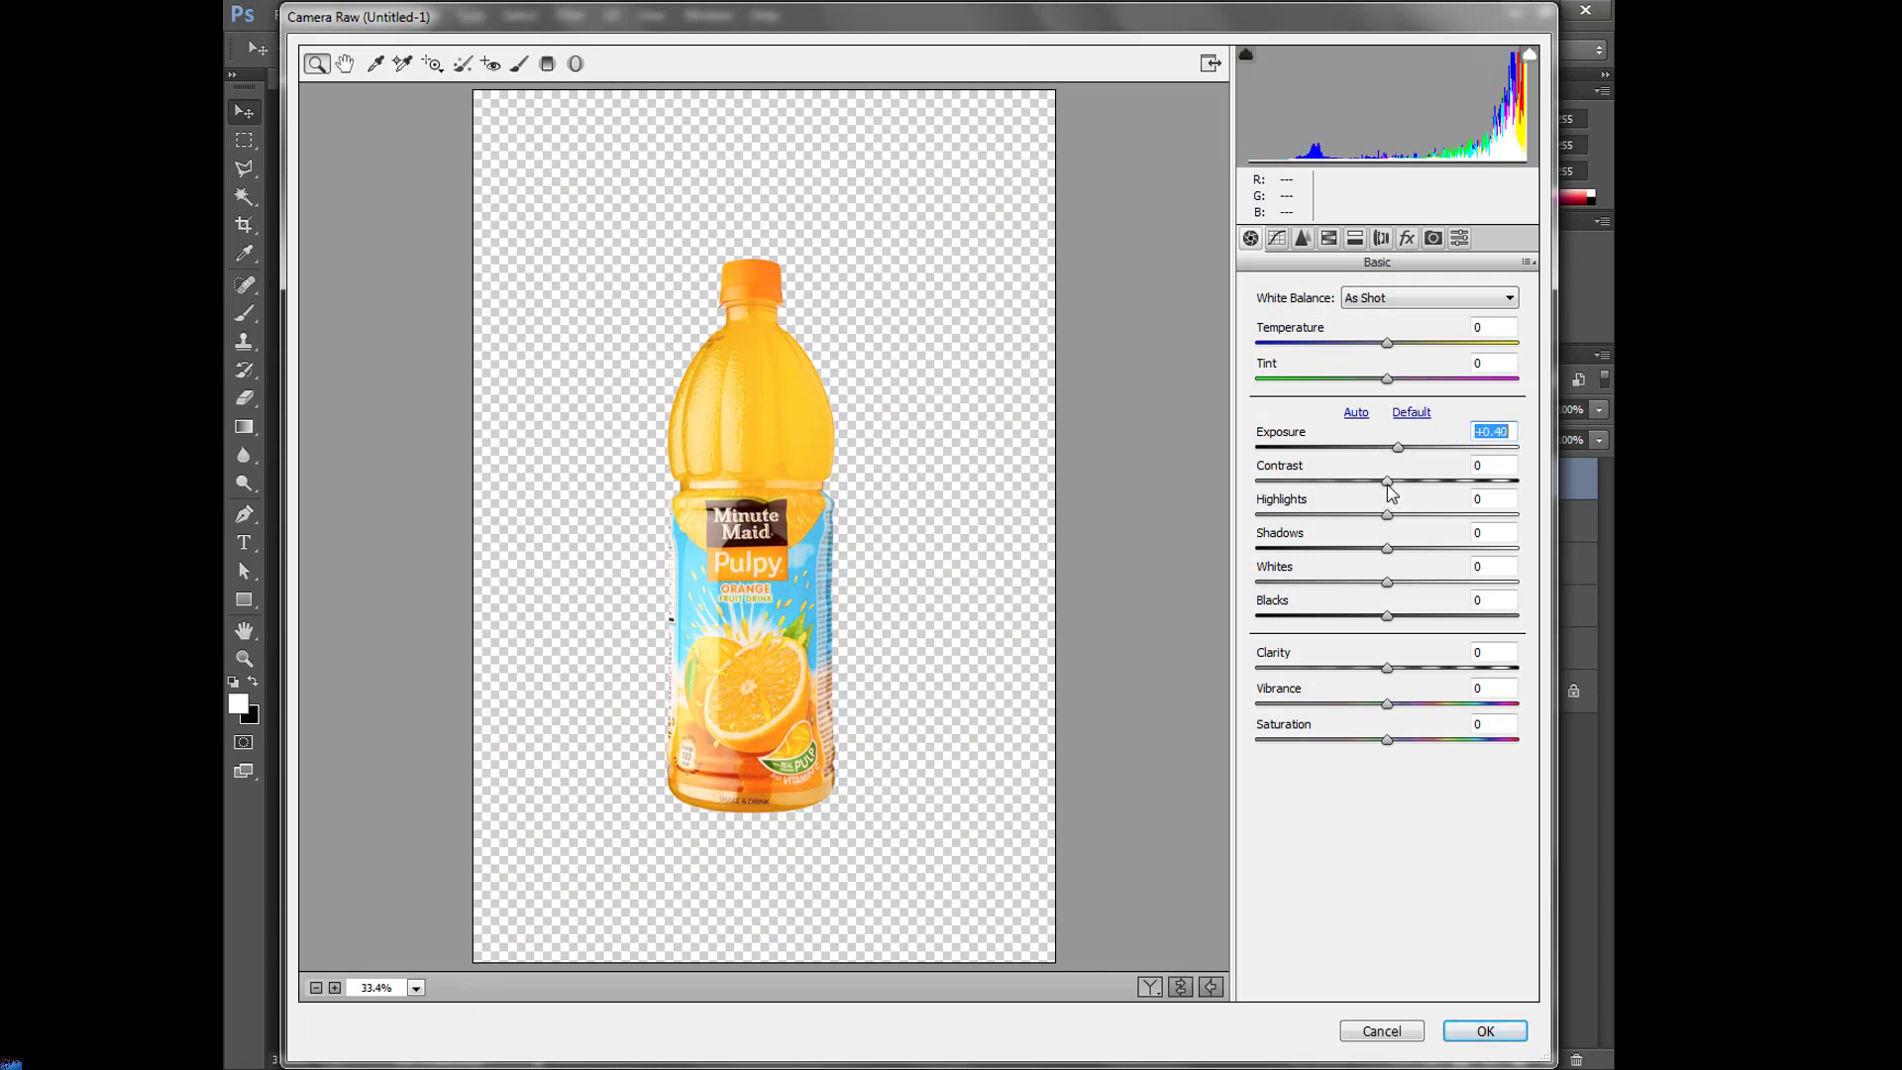
drag(1389, 483, 1392, 483)
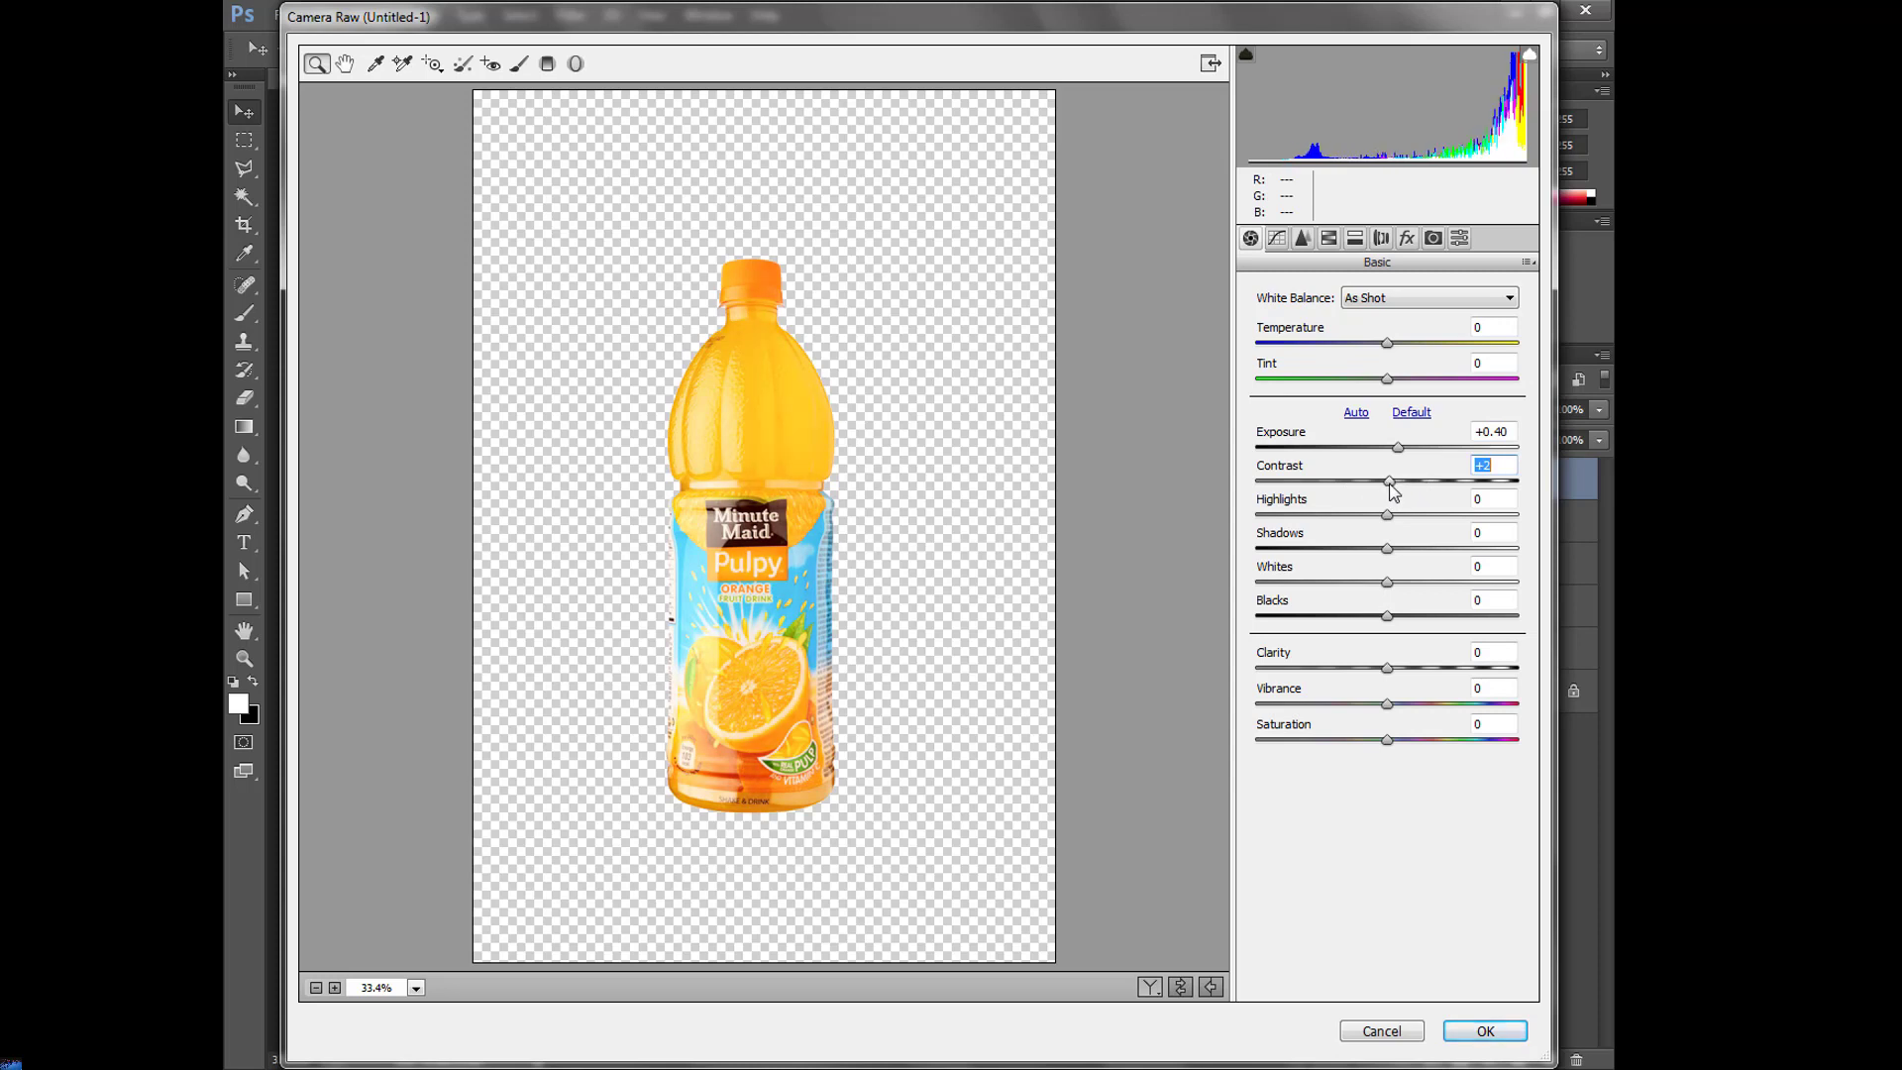
mouse_move(1387, 515)
mouse_down()
mouse_move(1418, 515)
mouse_move(1402, 550)
mouse_move(1236, 550)
mouse_up()
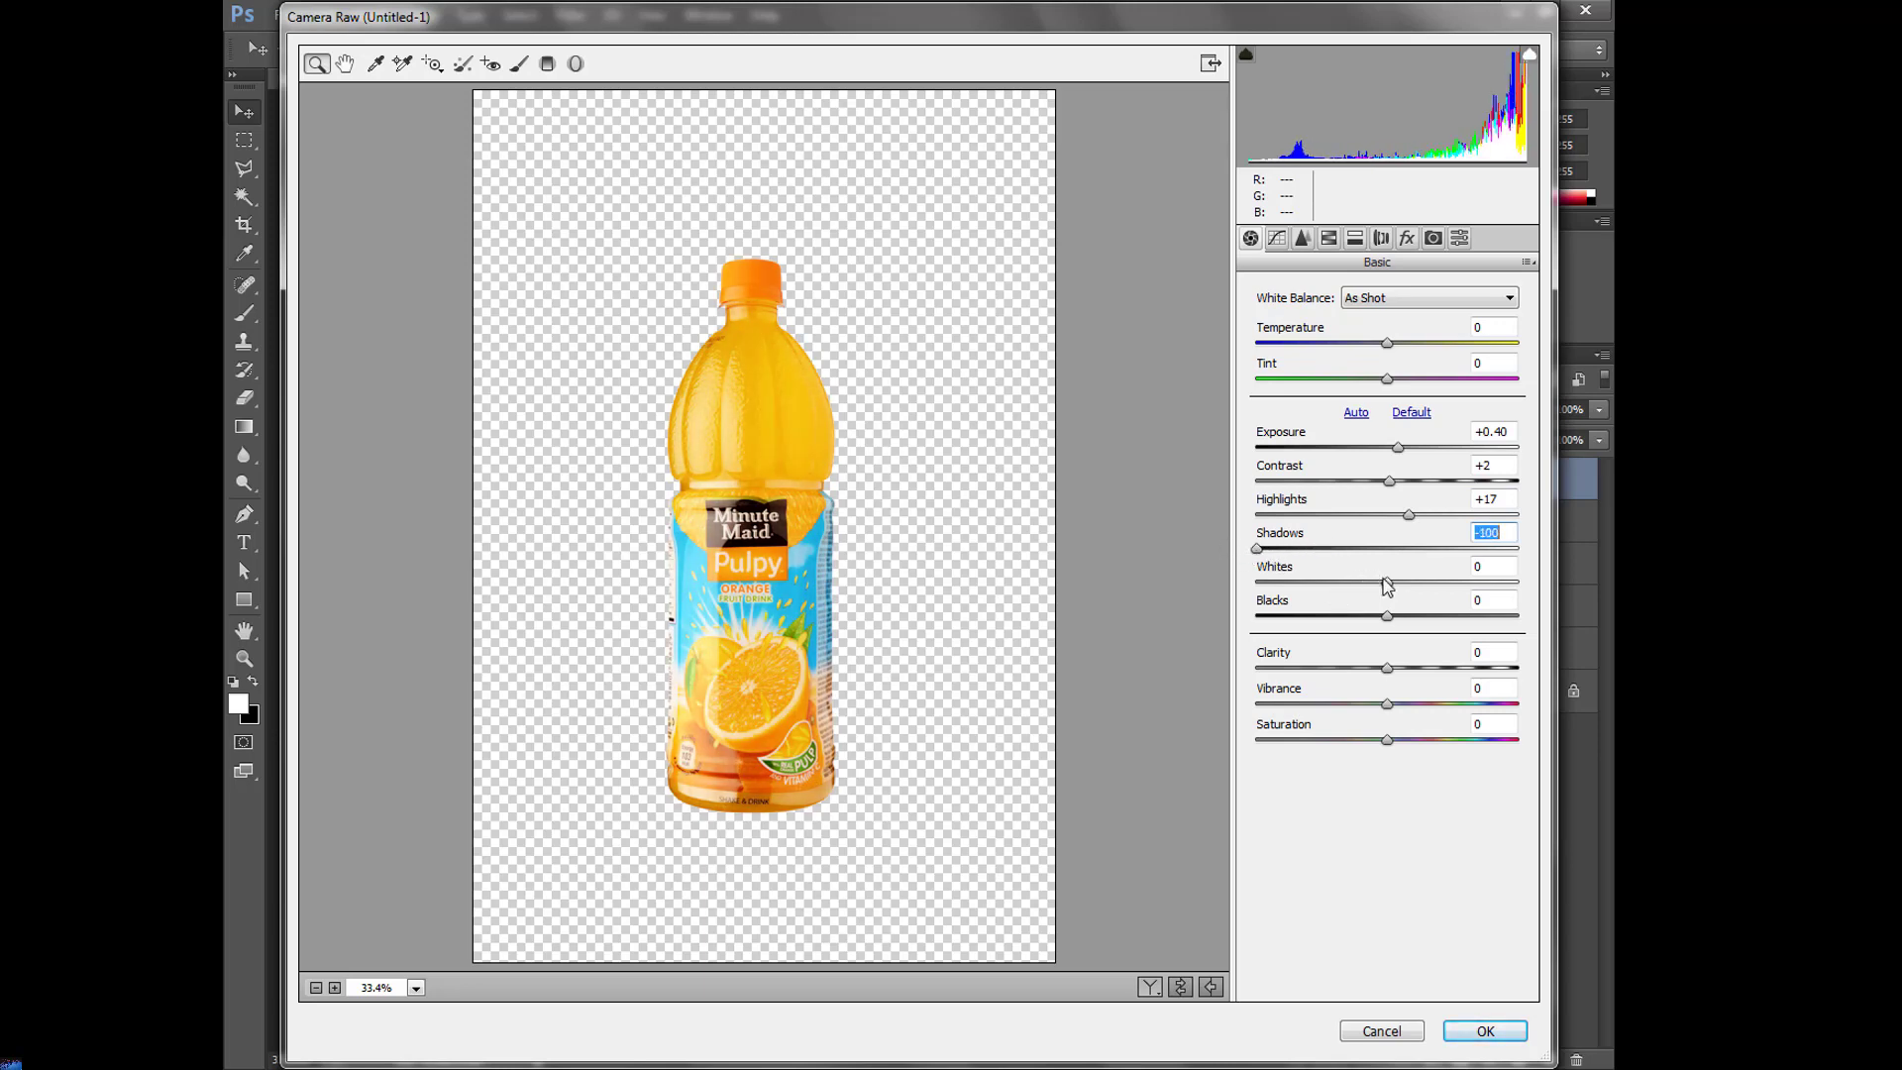
mouse_move(1387, 581)
mouse_down()
mouse_move(1423, 580)
mouse_move(1218, 592)
mouse_up()
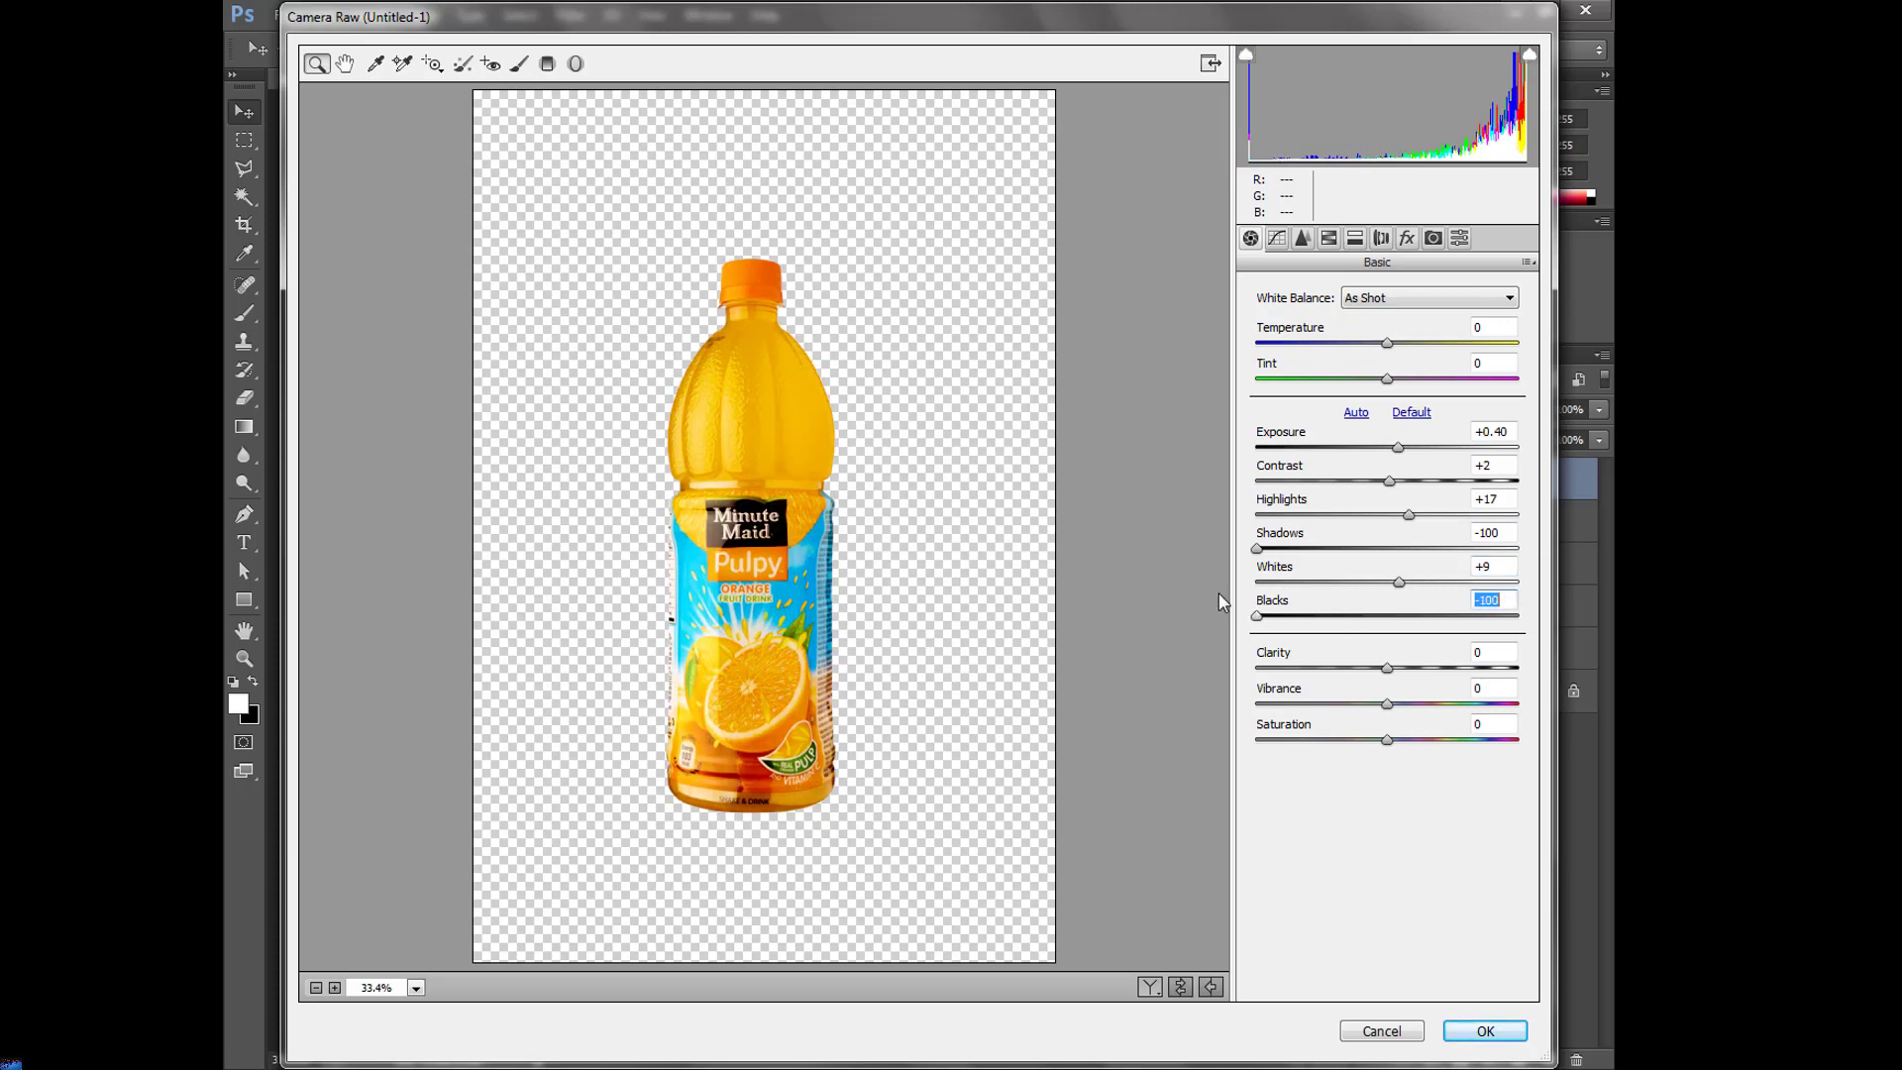
drag(1386, 673, 1407, 705)
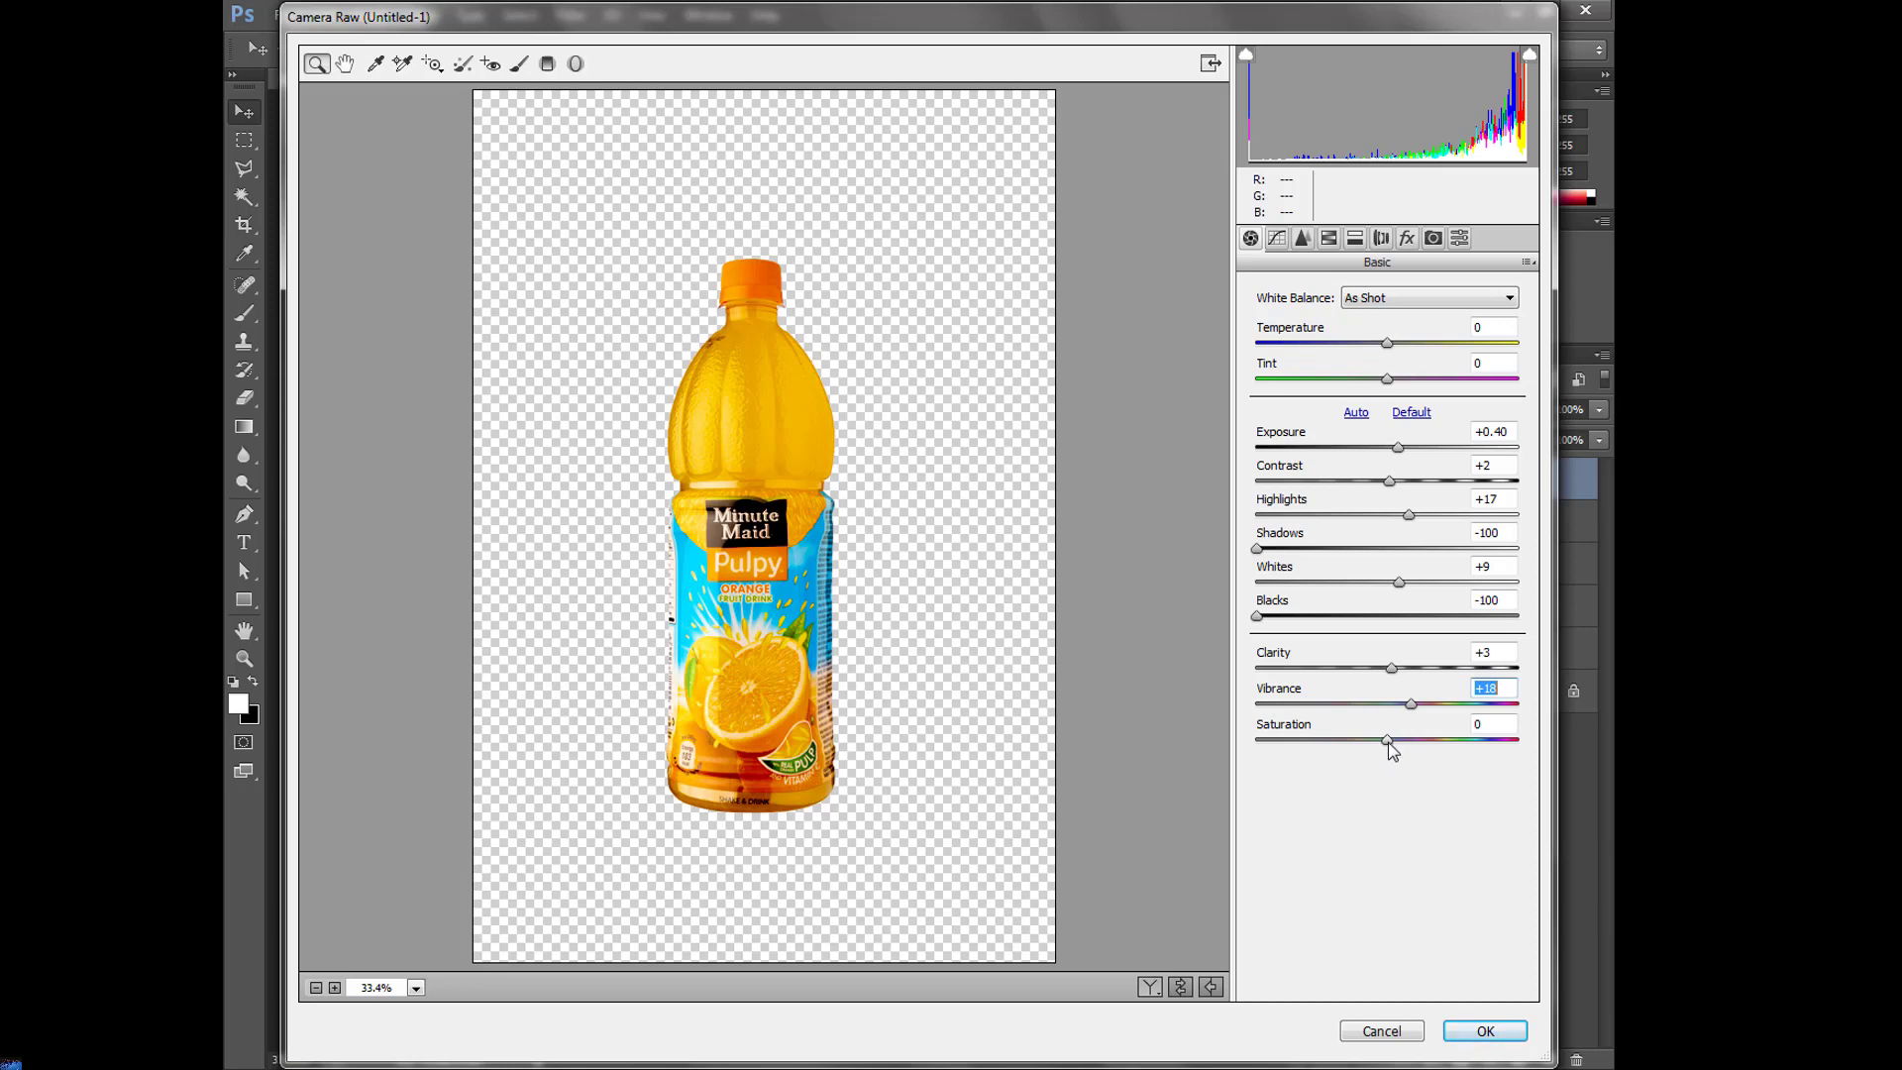
mouse_move(1389, 741)
mouse_down()
mouse_move(1407, 701)
mouse_move(1380, 704)
mouse_move(1404, 728)
mouse_up()
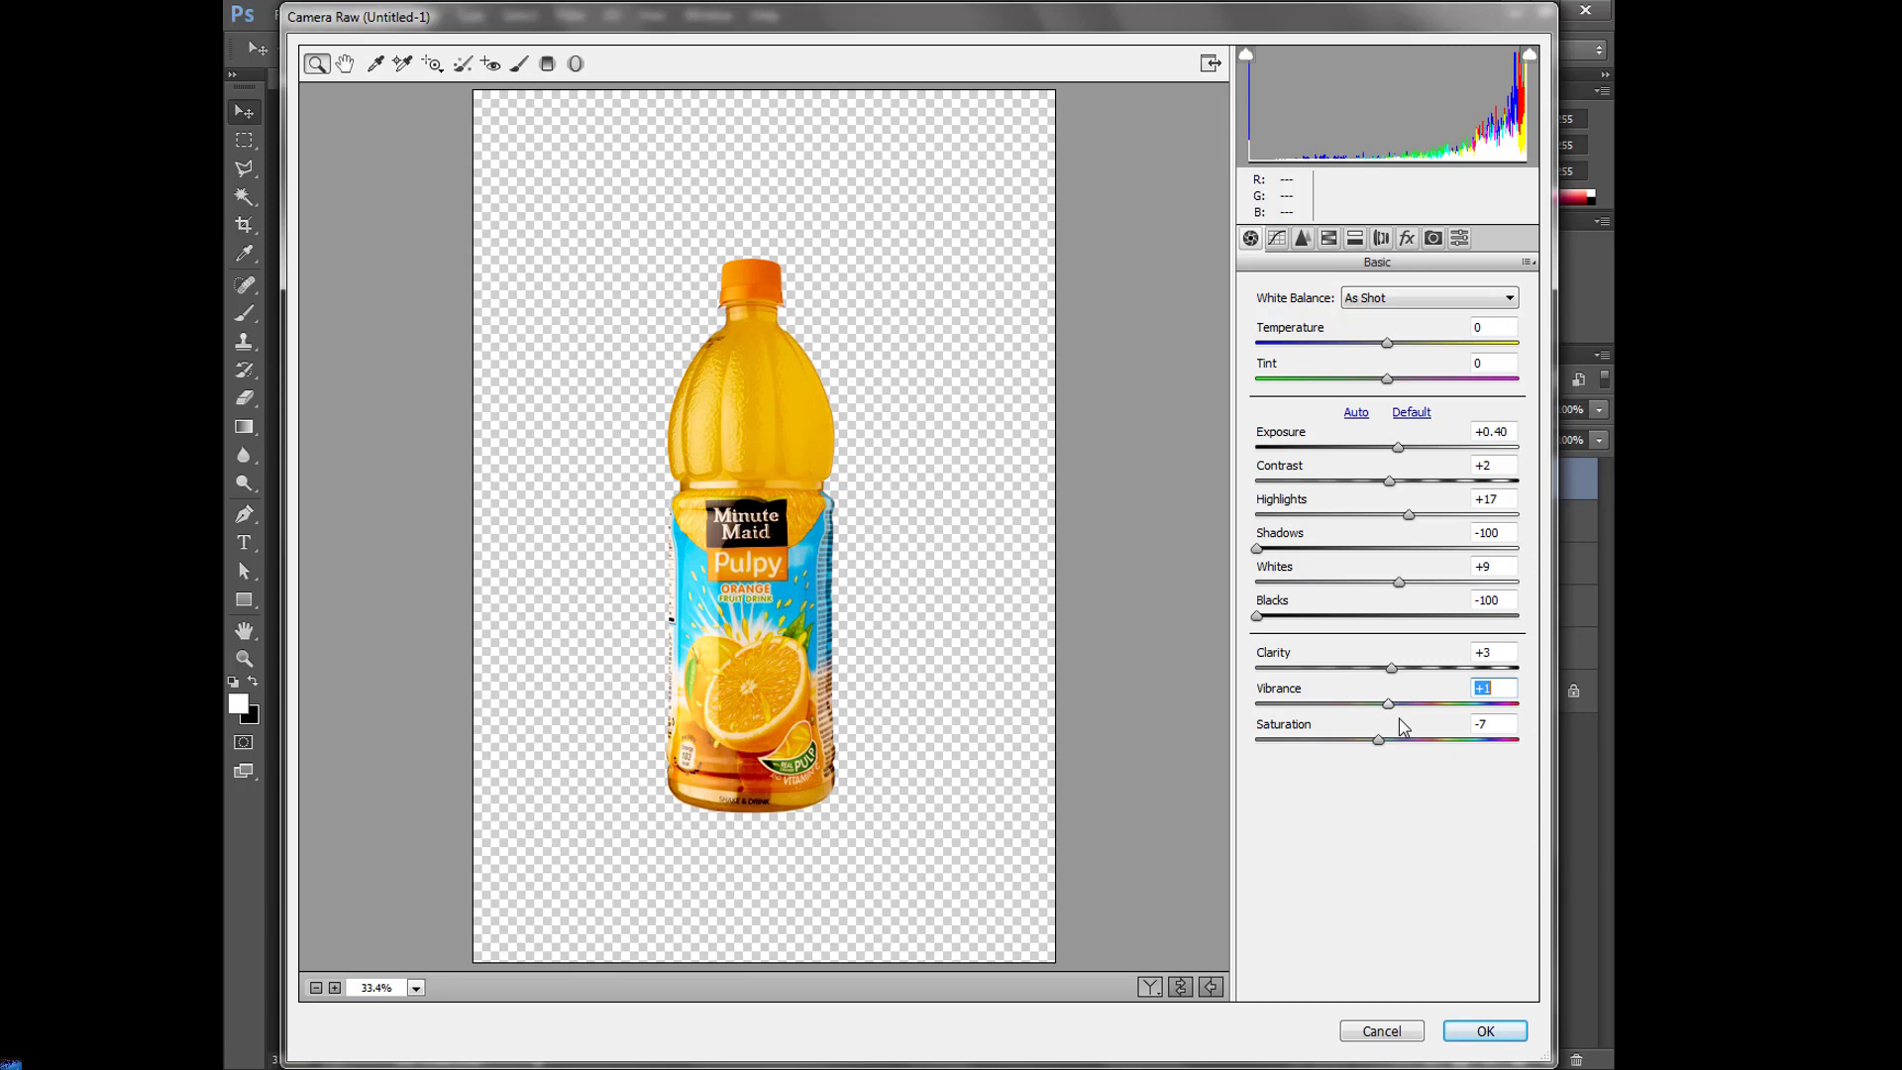
click(1489, 1028)
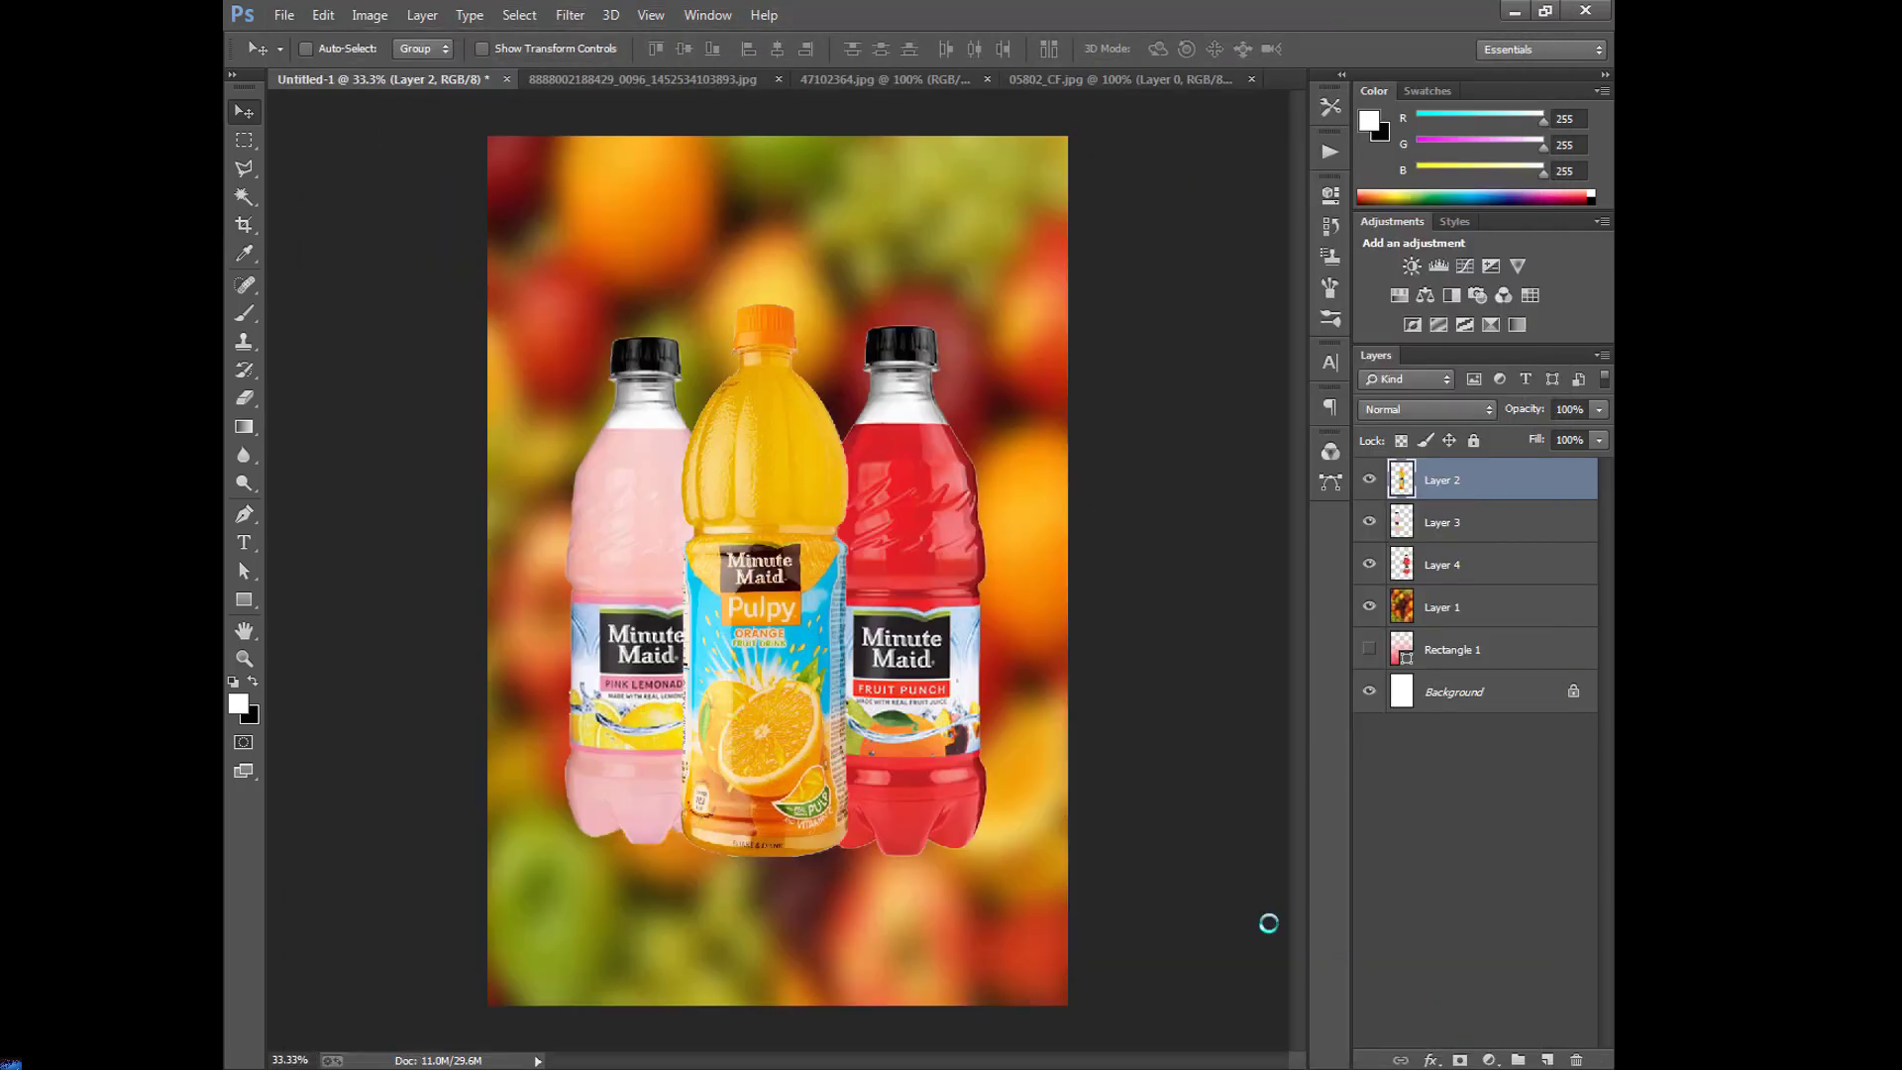
Camera Raw Layer 3: Exposure -0.40, Contrast +28, Blacks -100, Clarity +6, Vibrance +51.
click(1419, 543)
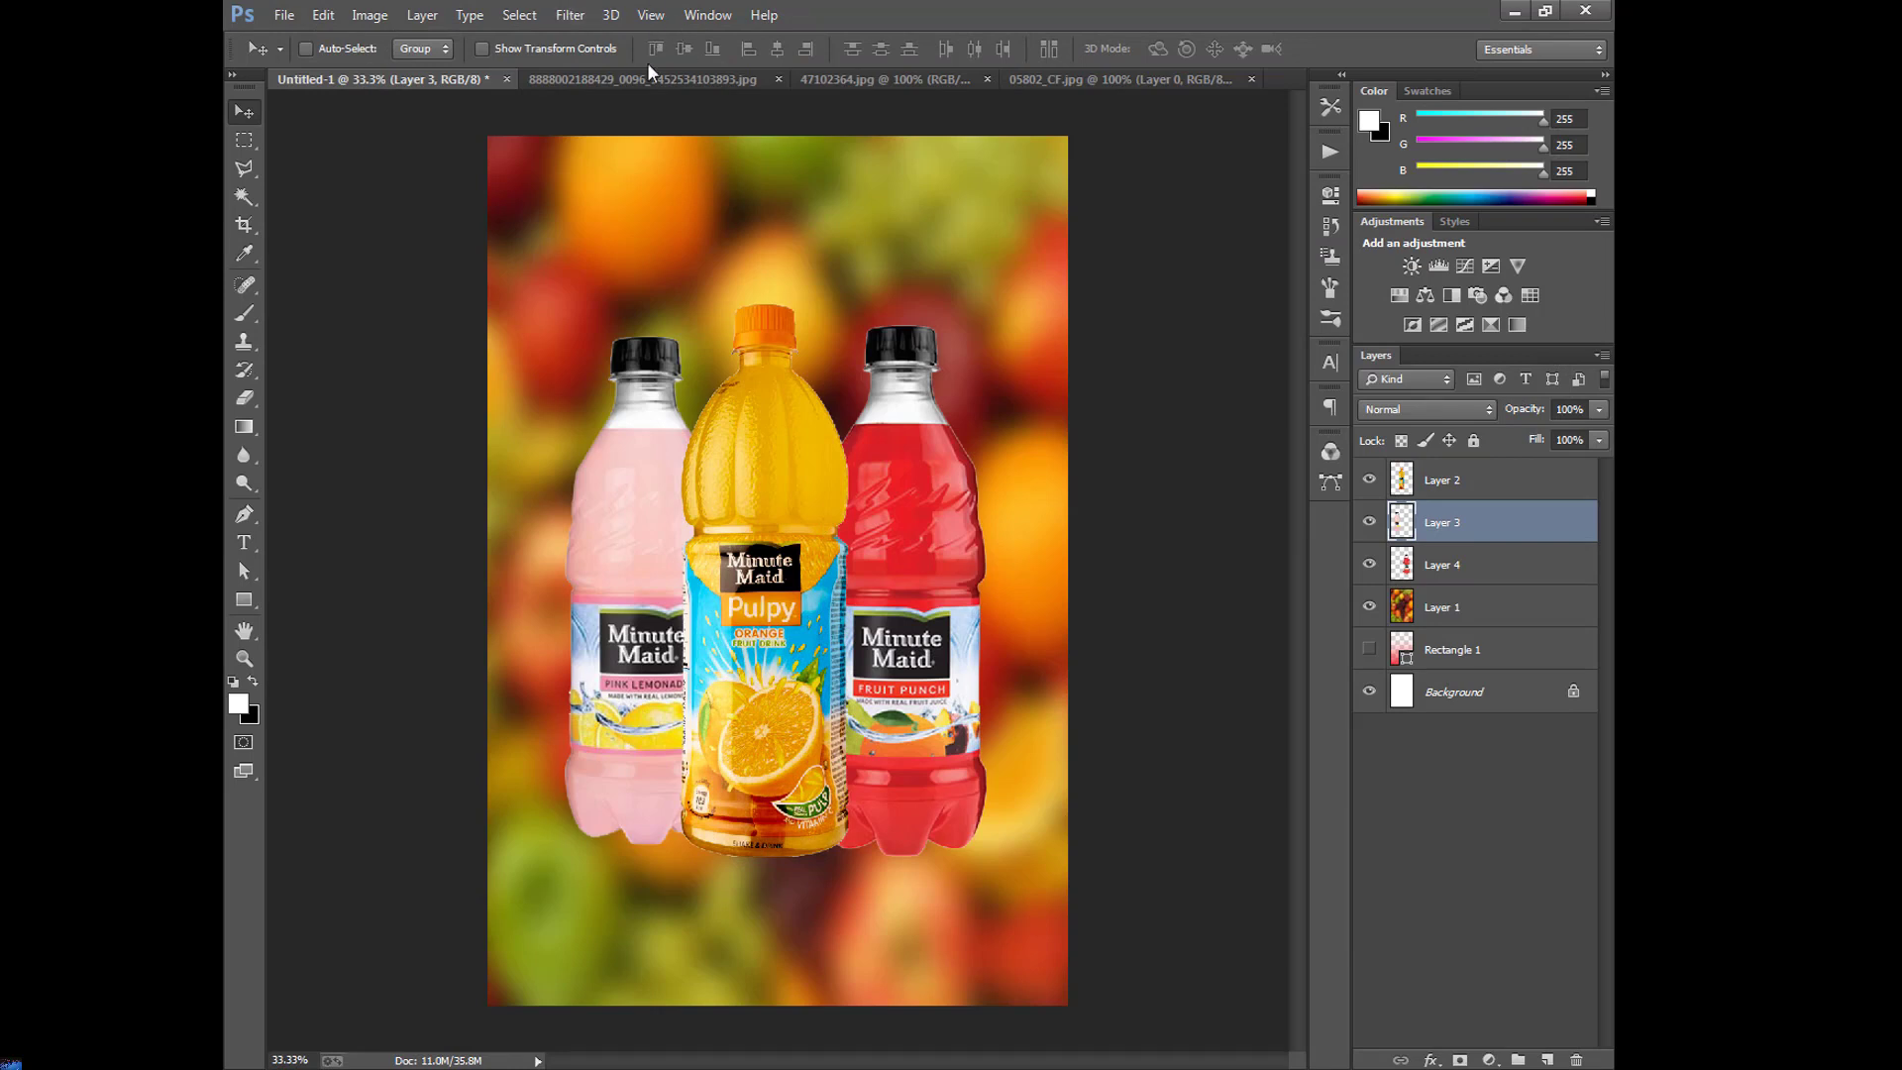
click(569, 15)
click(631, 145)
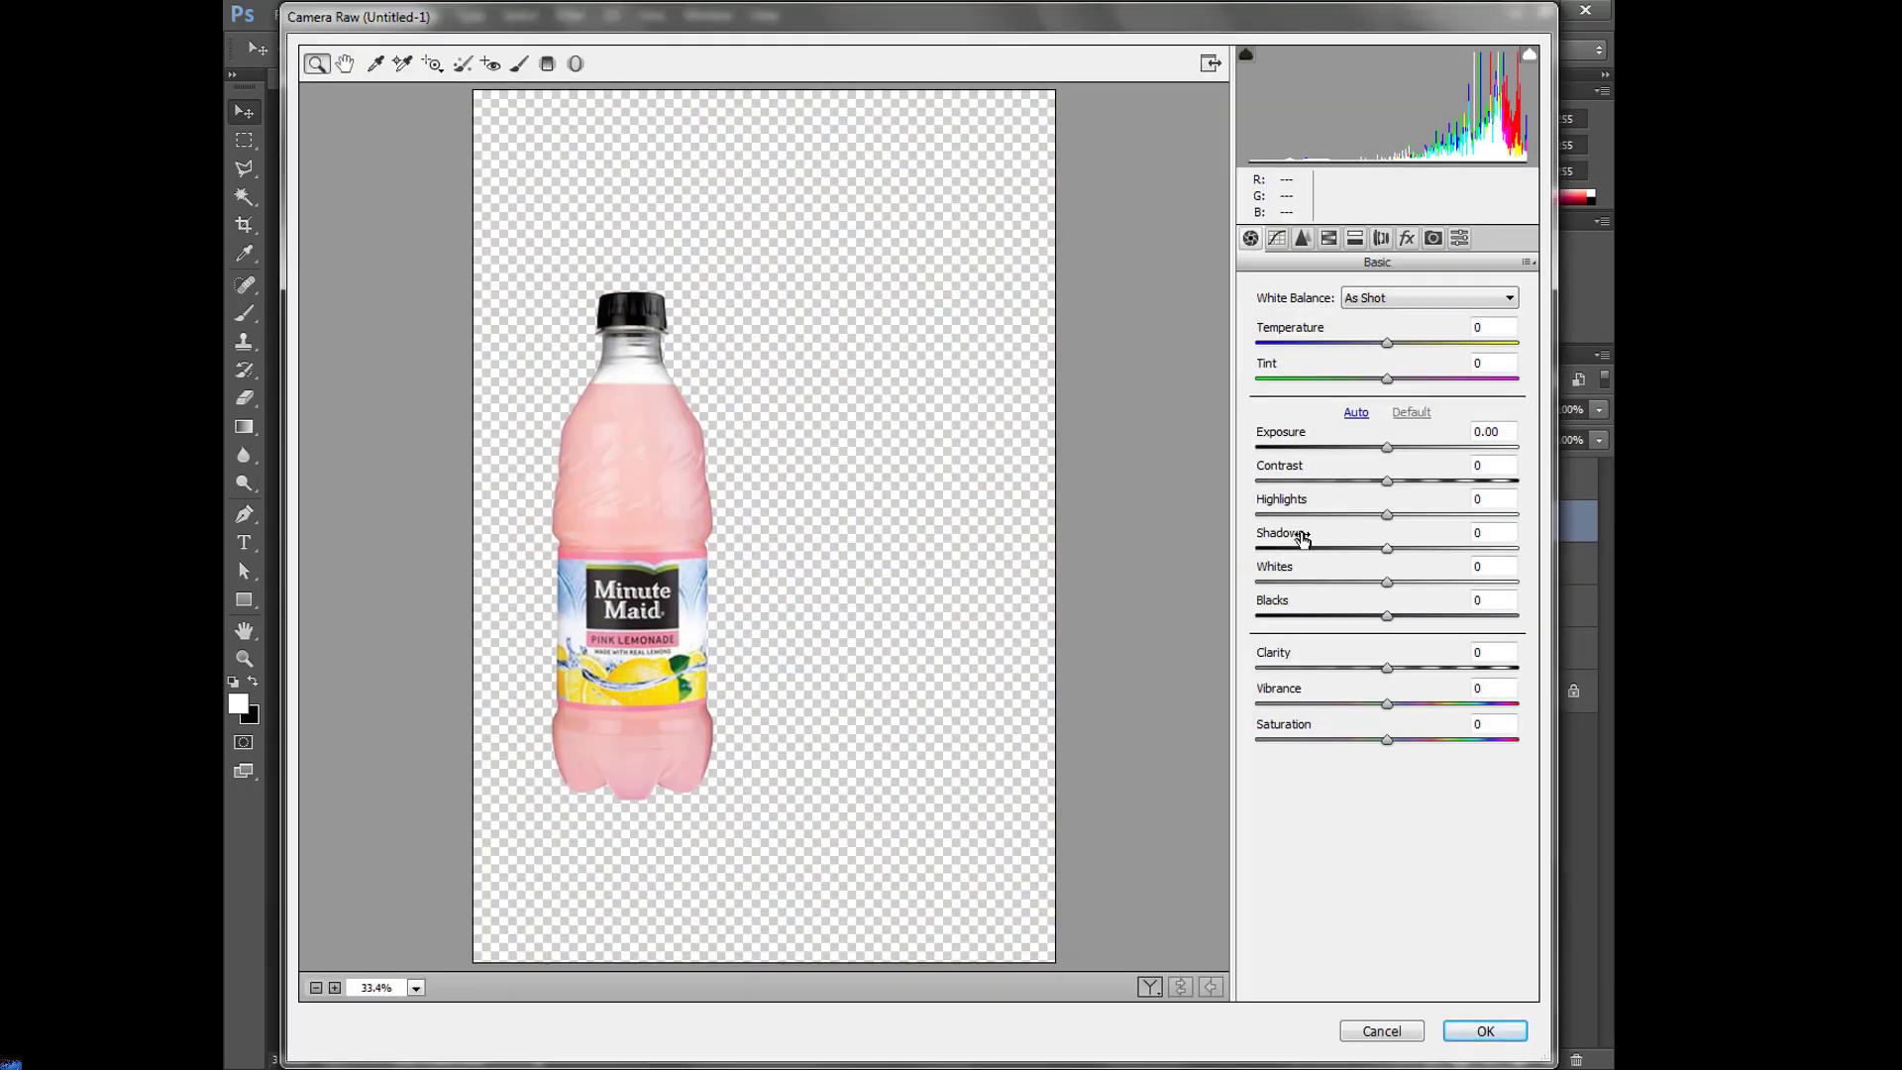
mouse_move(1388, 448)
mouse_down()
mouse_move(1423, 482)
mouse_move(1414, 523)
mouse_move(1347, 551)
mouse_move(1397, 635)
mouse_move(1226, 614)
mouse_up()
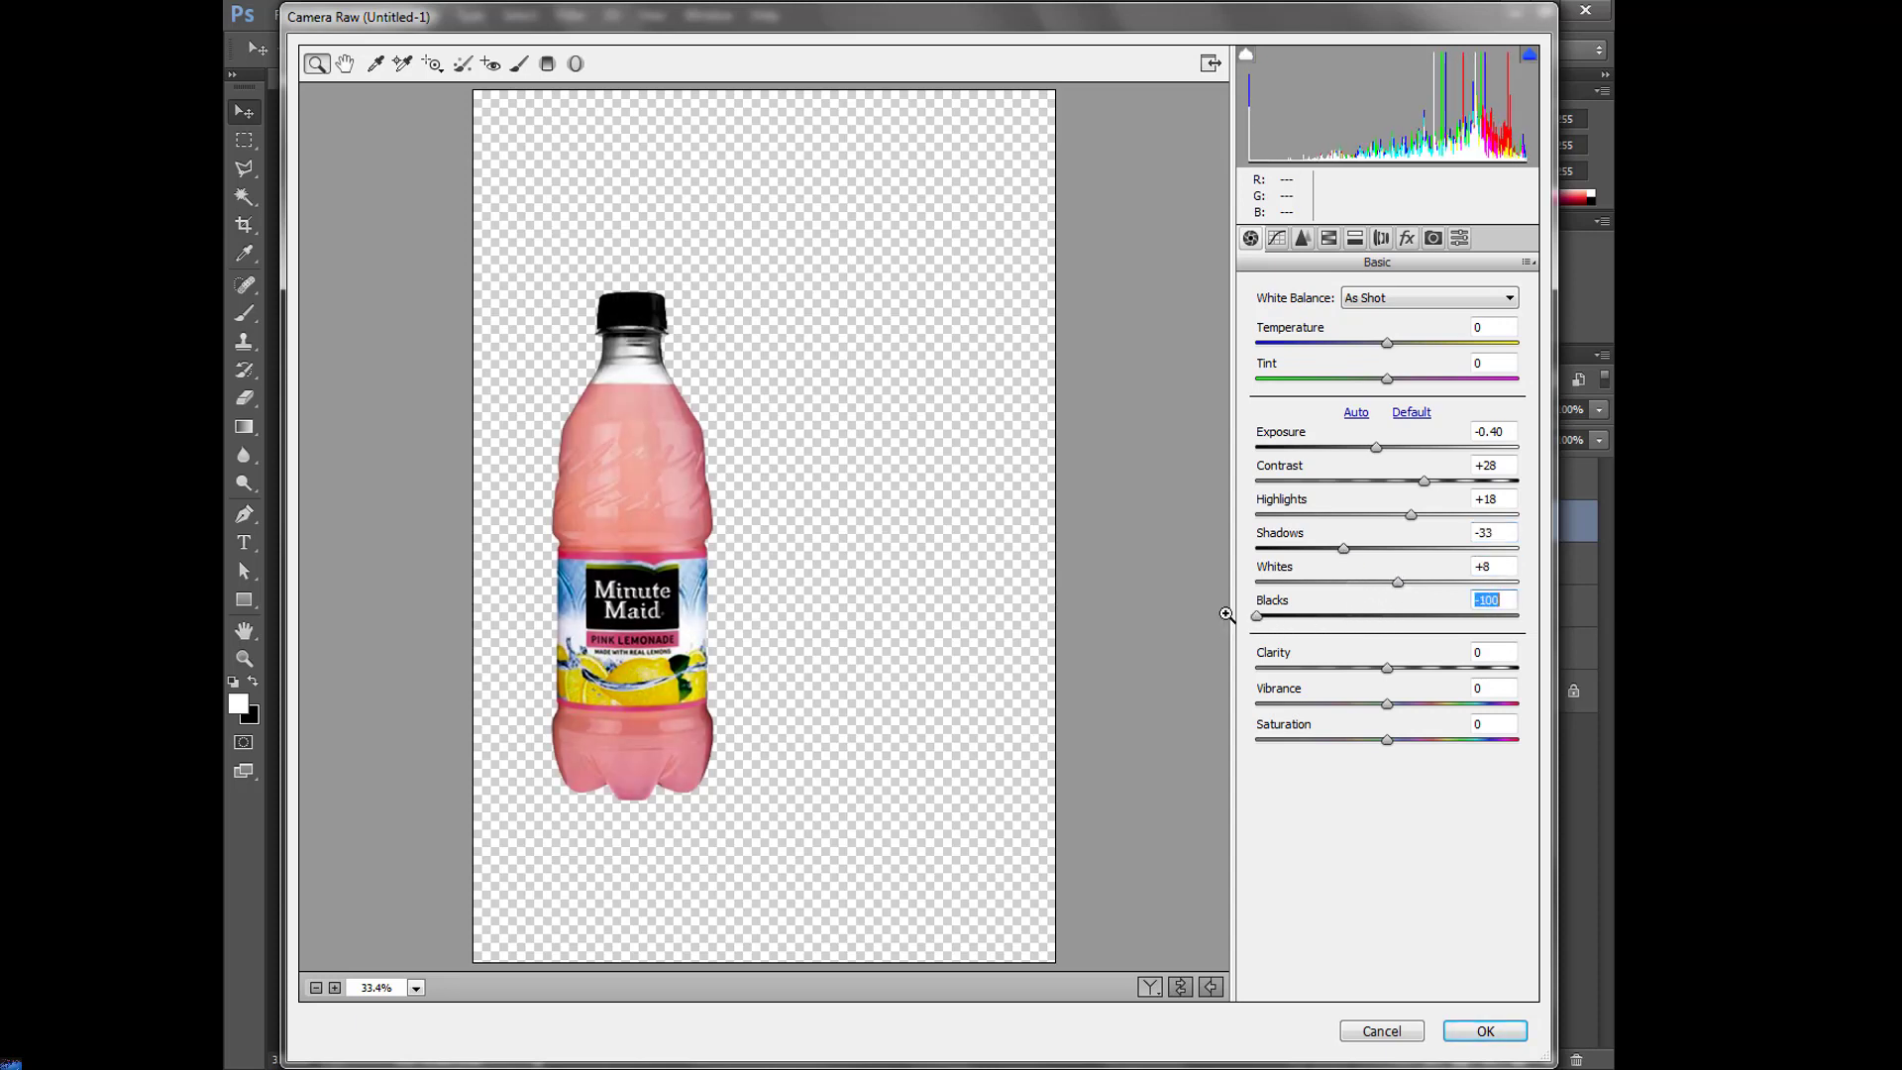
mouse_move(1393, 669)
mouse_down()
mouse_move(1427, 706)
mouse_move(1400, 705)
mouse_move(1453, 727)
mouse_move(1405, 740)
mouse_up()
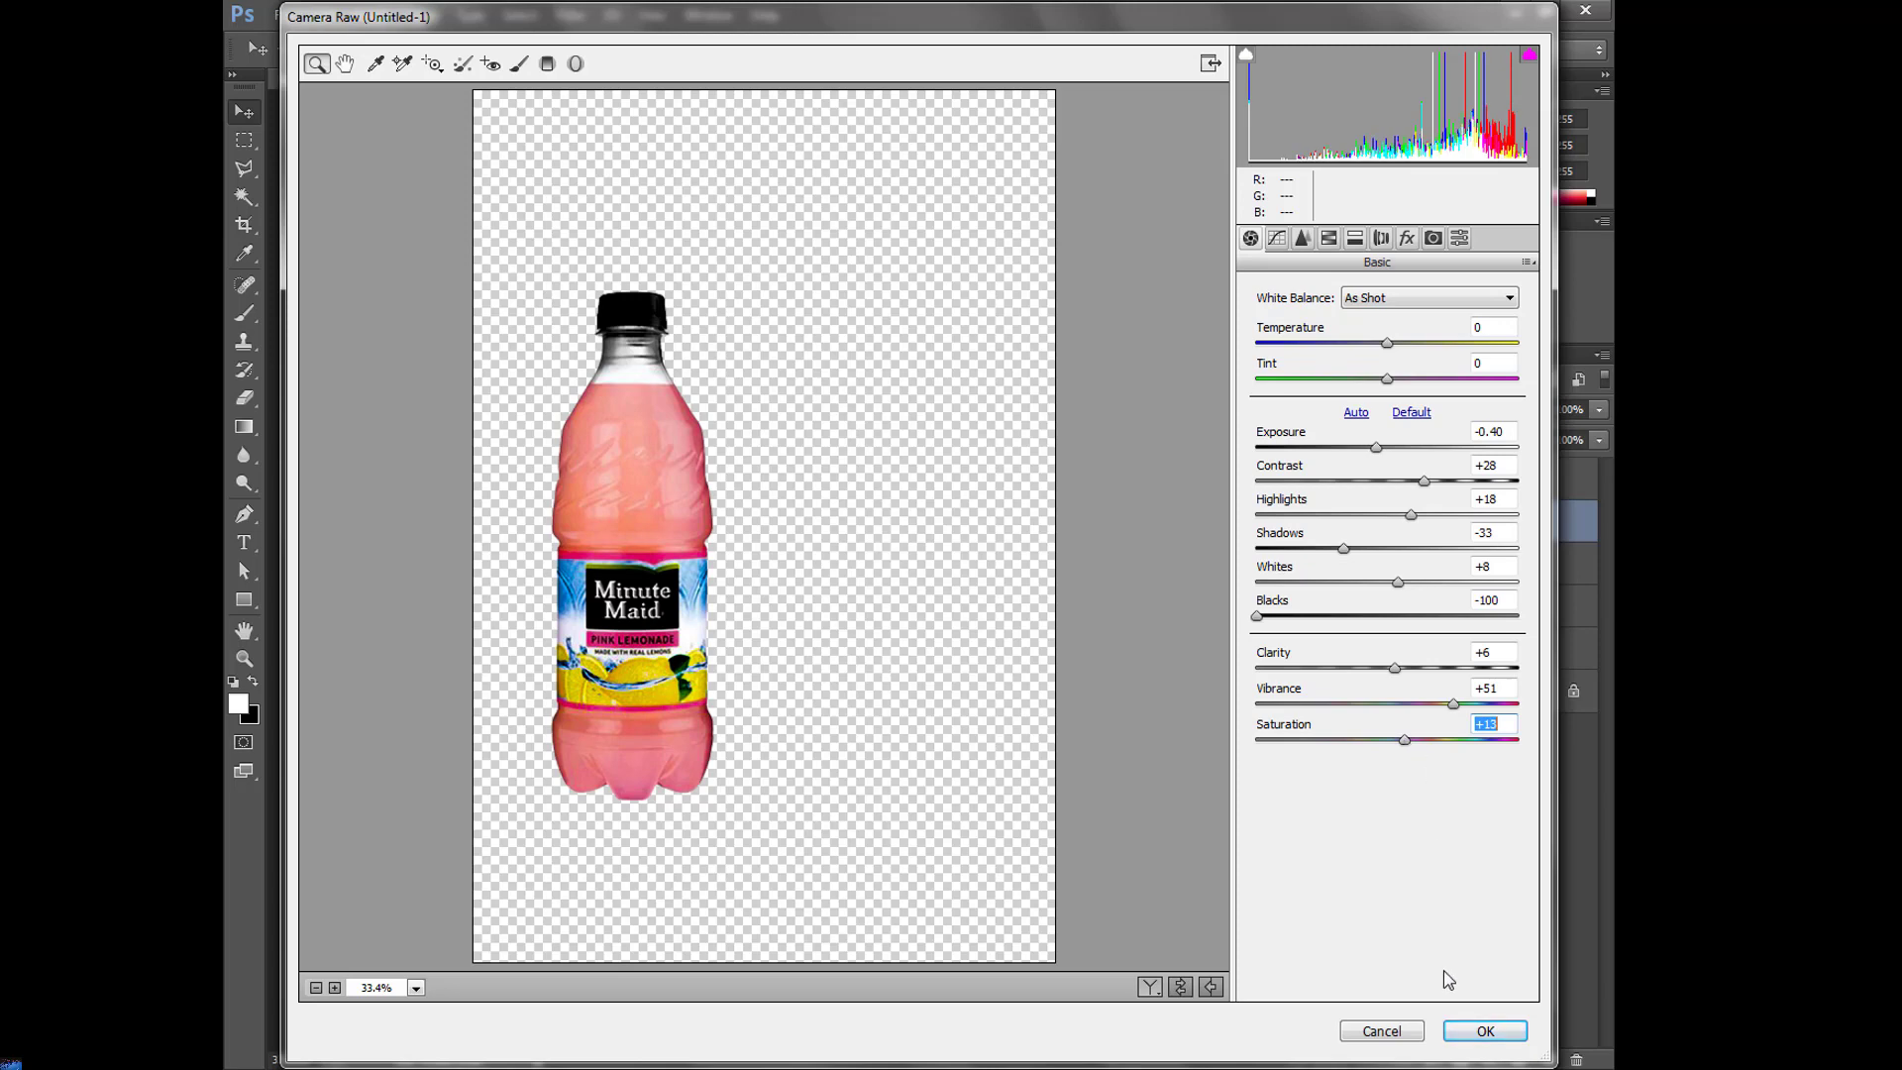
click(1516, 1036)
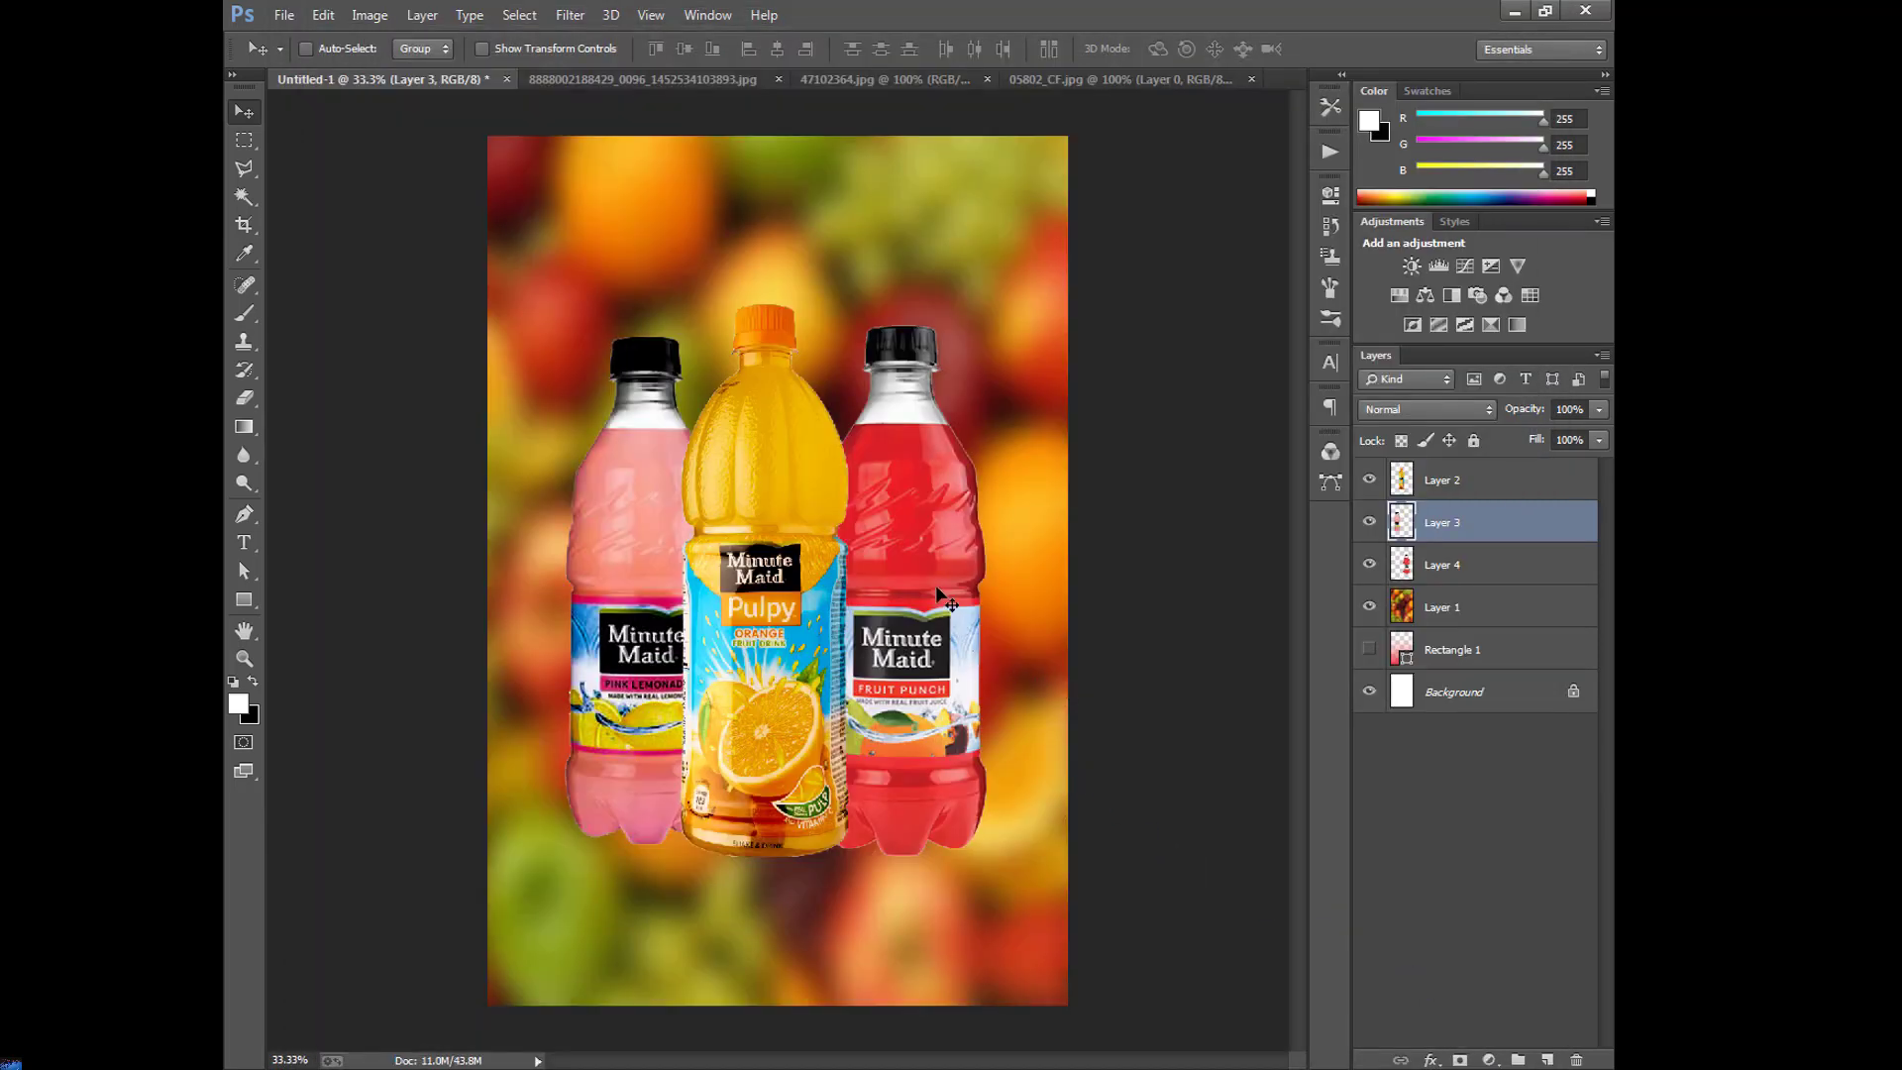
Scale Layers 3 and 4 together down to about 96%.
click(1425, 566)
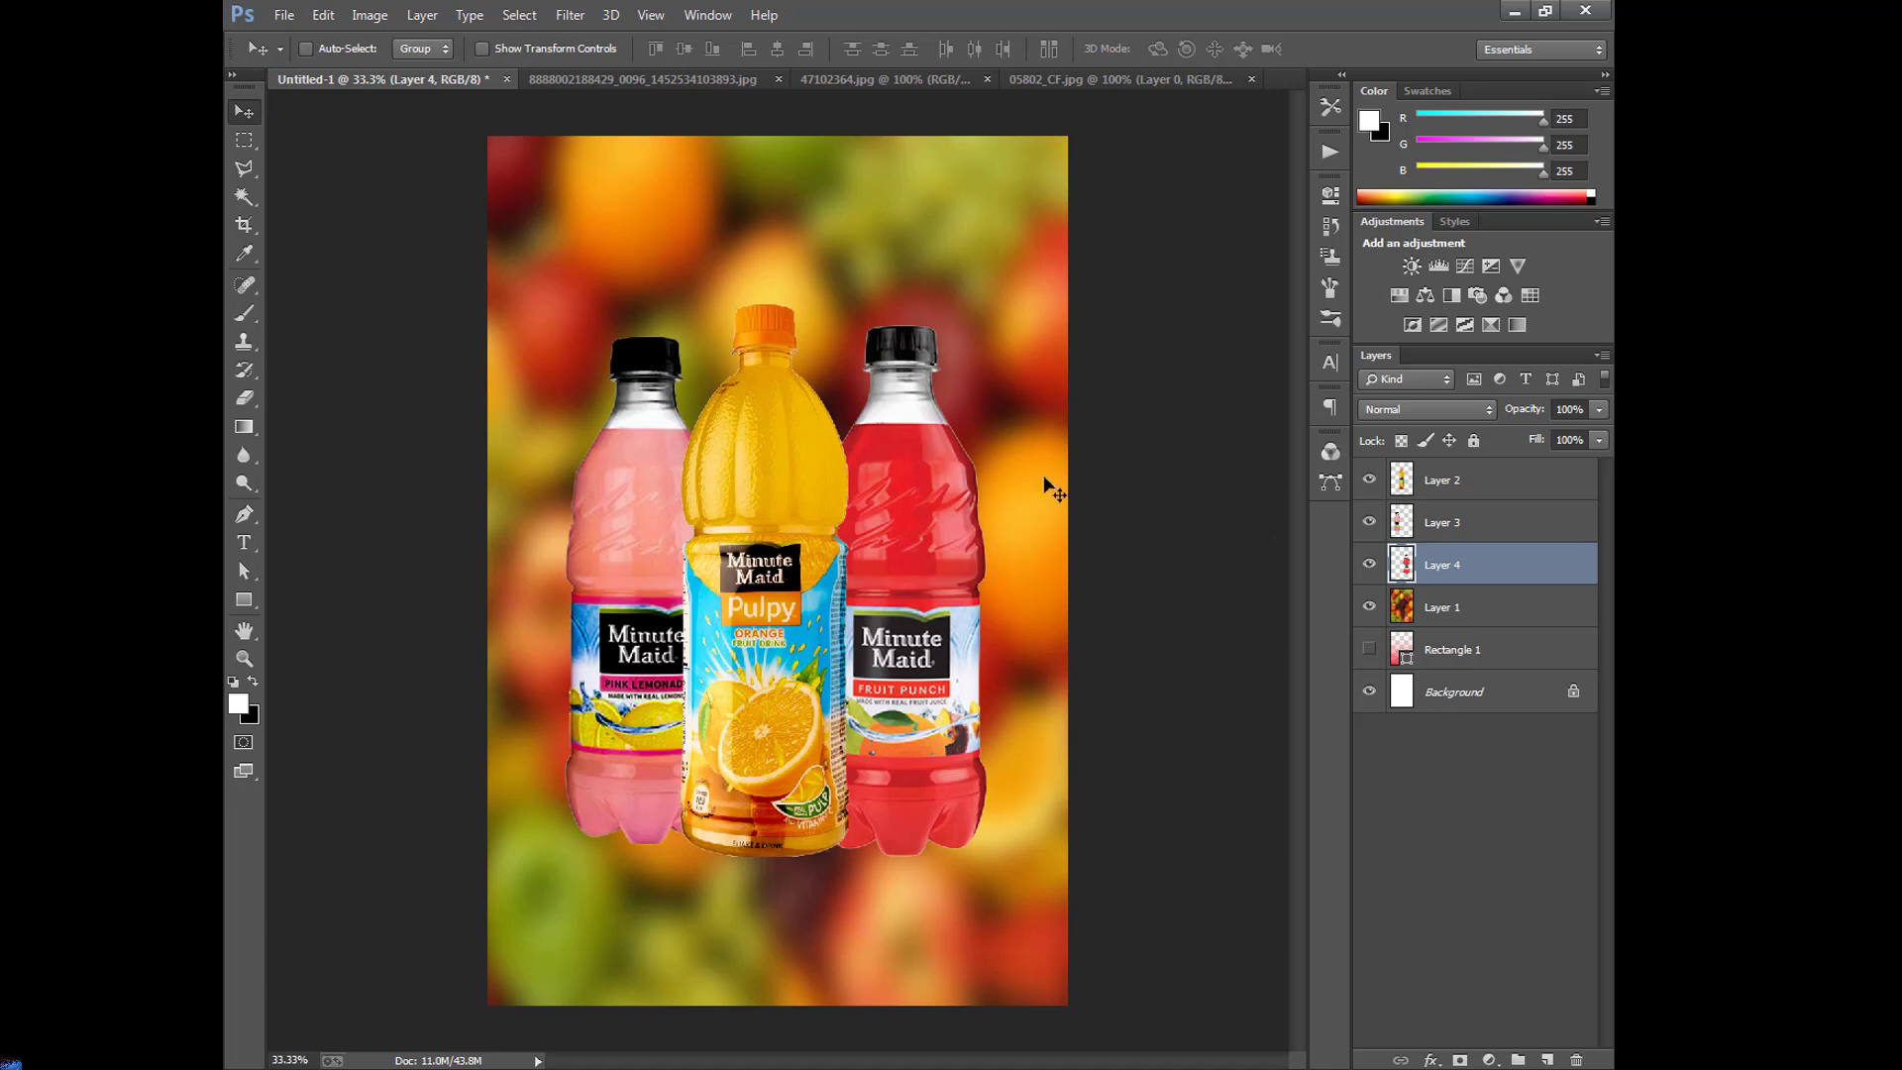
click(1453, 495)
click(1464, 609)
shift+click(1460, 525)
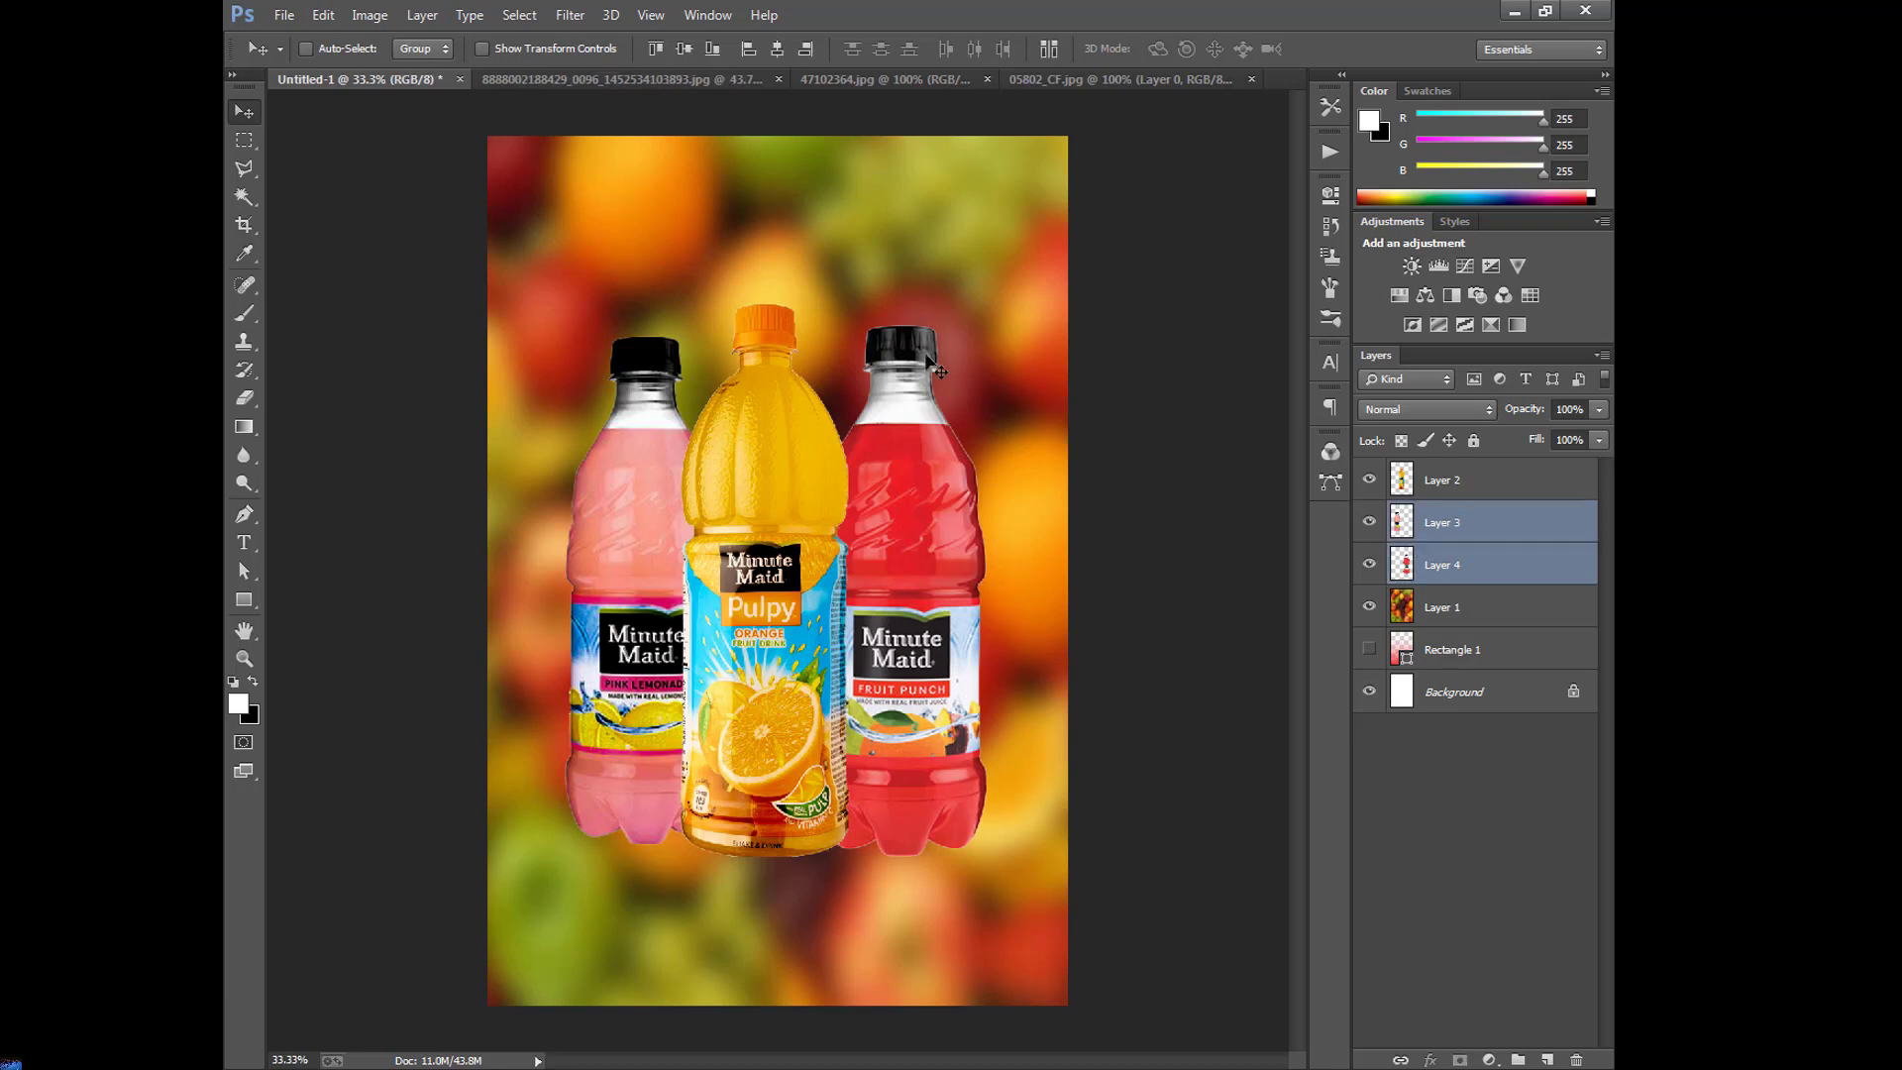
key(ctrl+t)
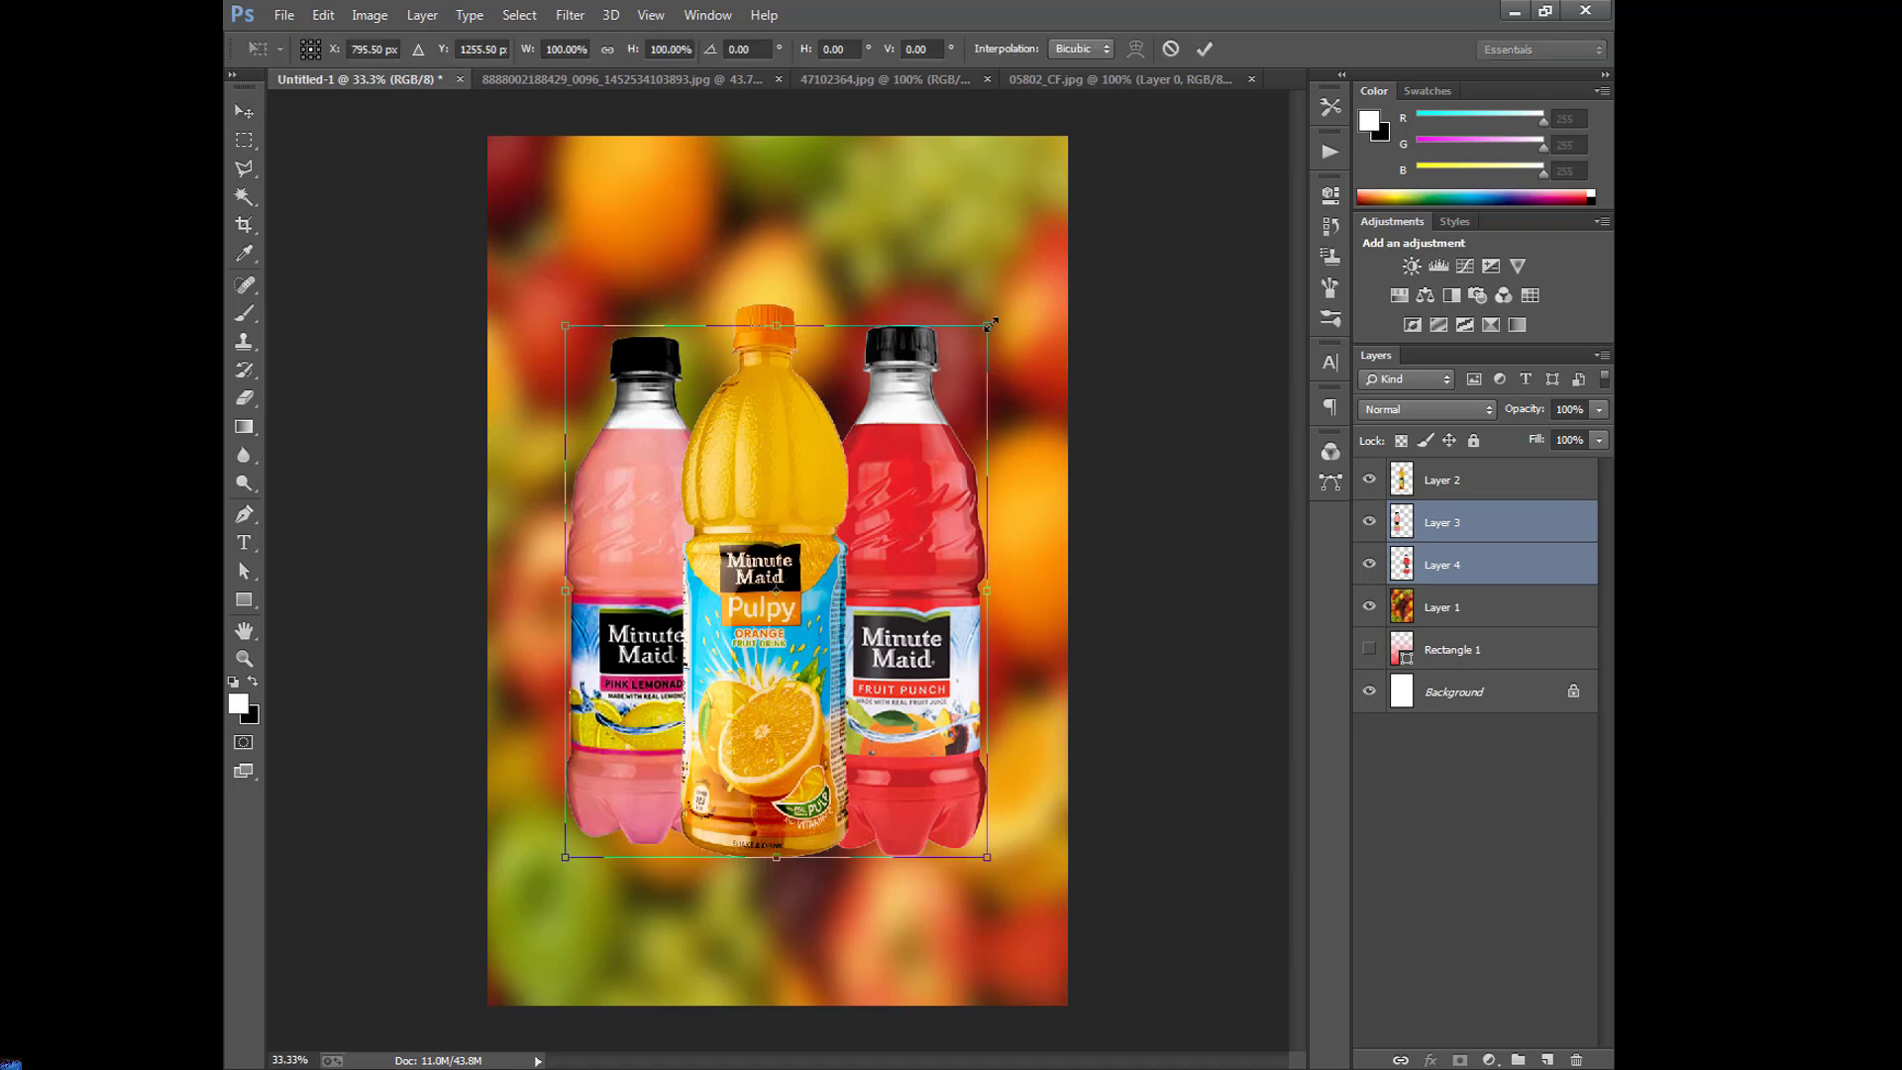
drag(990, 323, 982, 334)
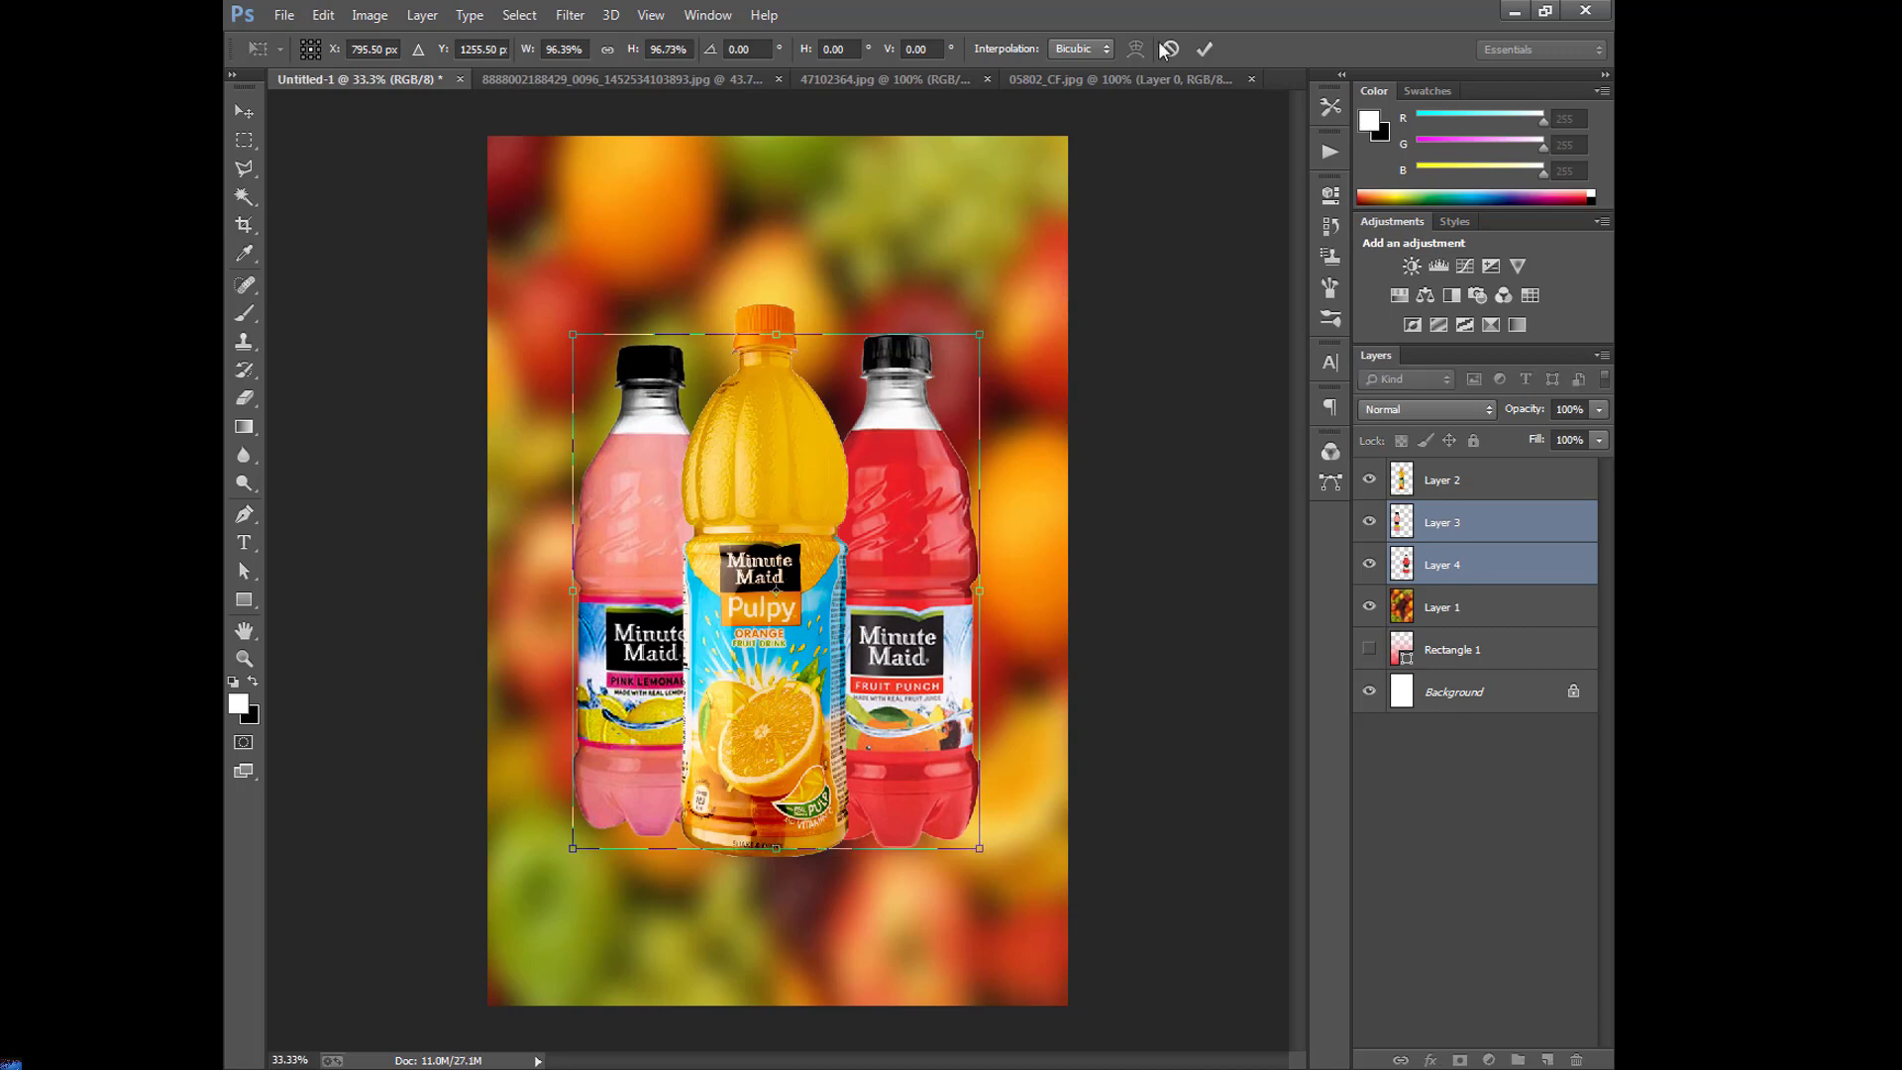
click(1202, 48)
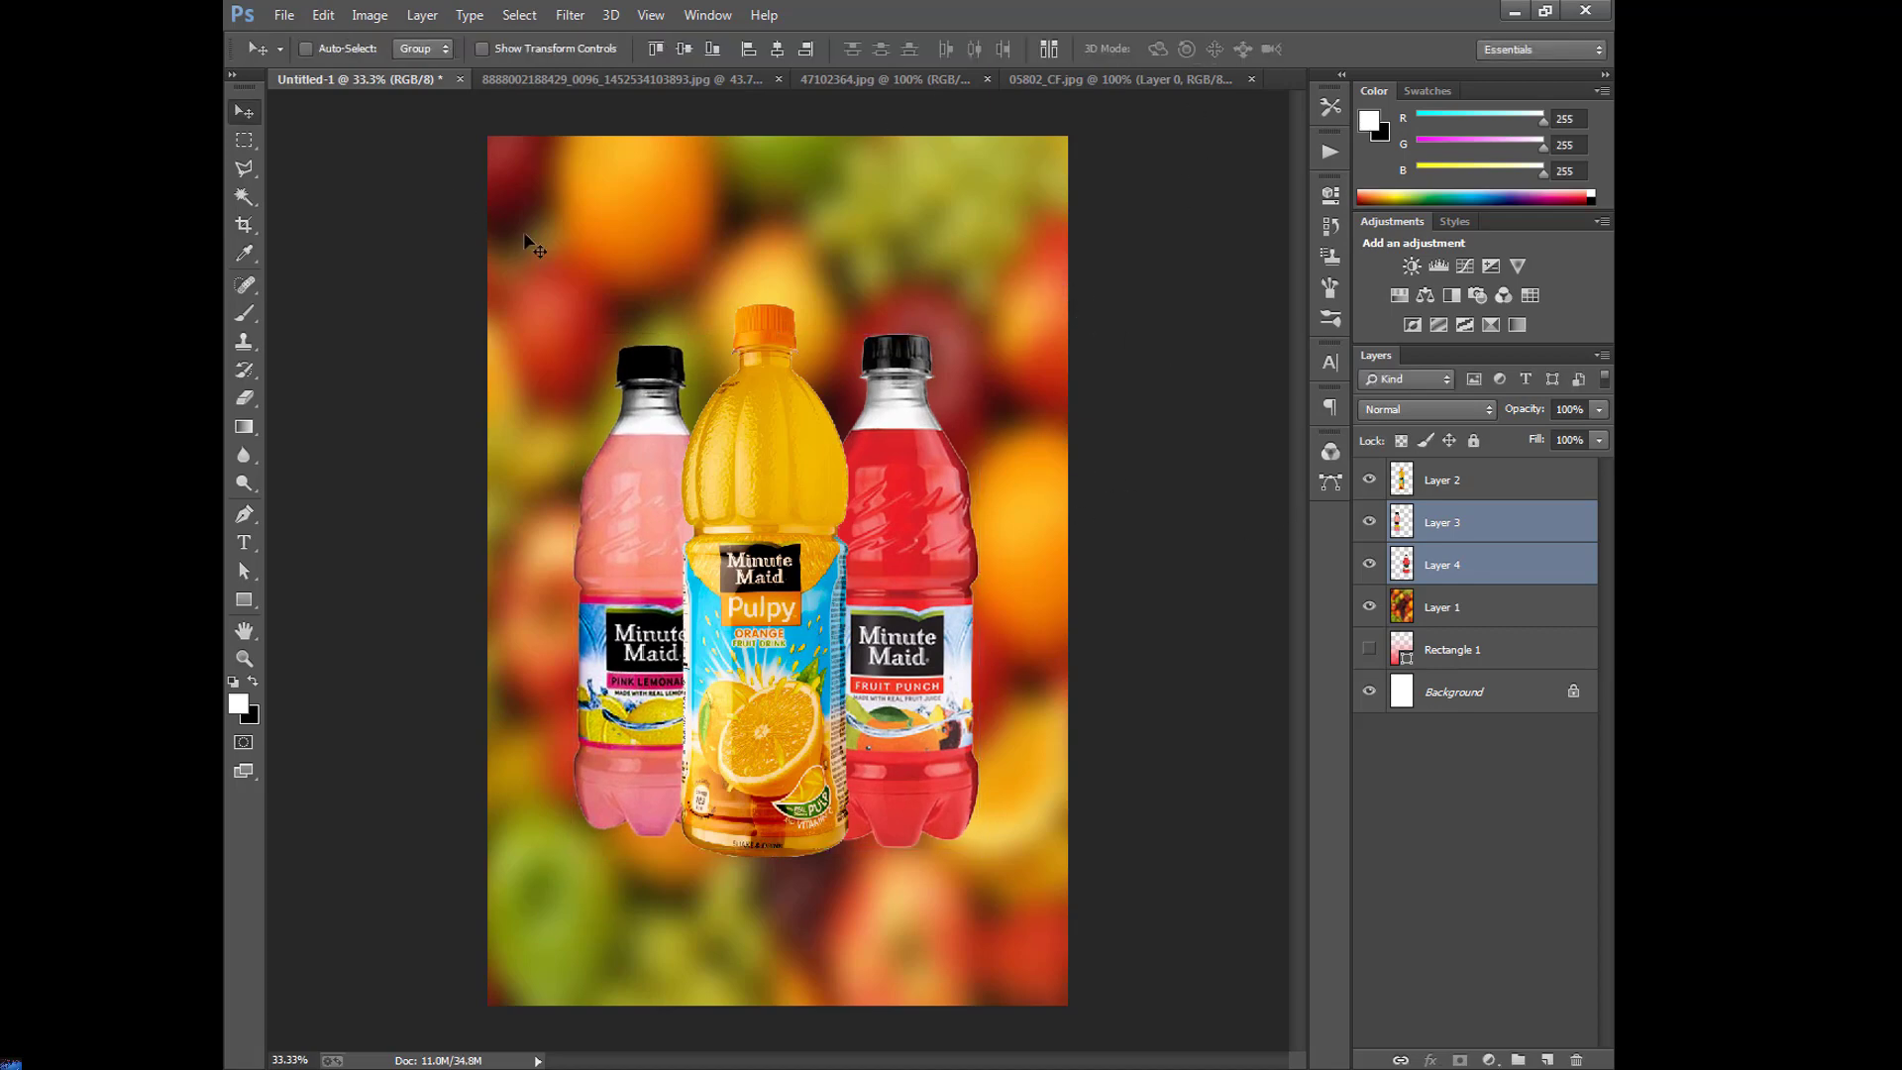
Open orange.jpg as a separate document.
click(285, 15)
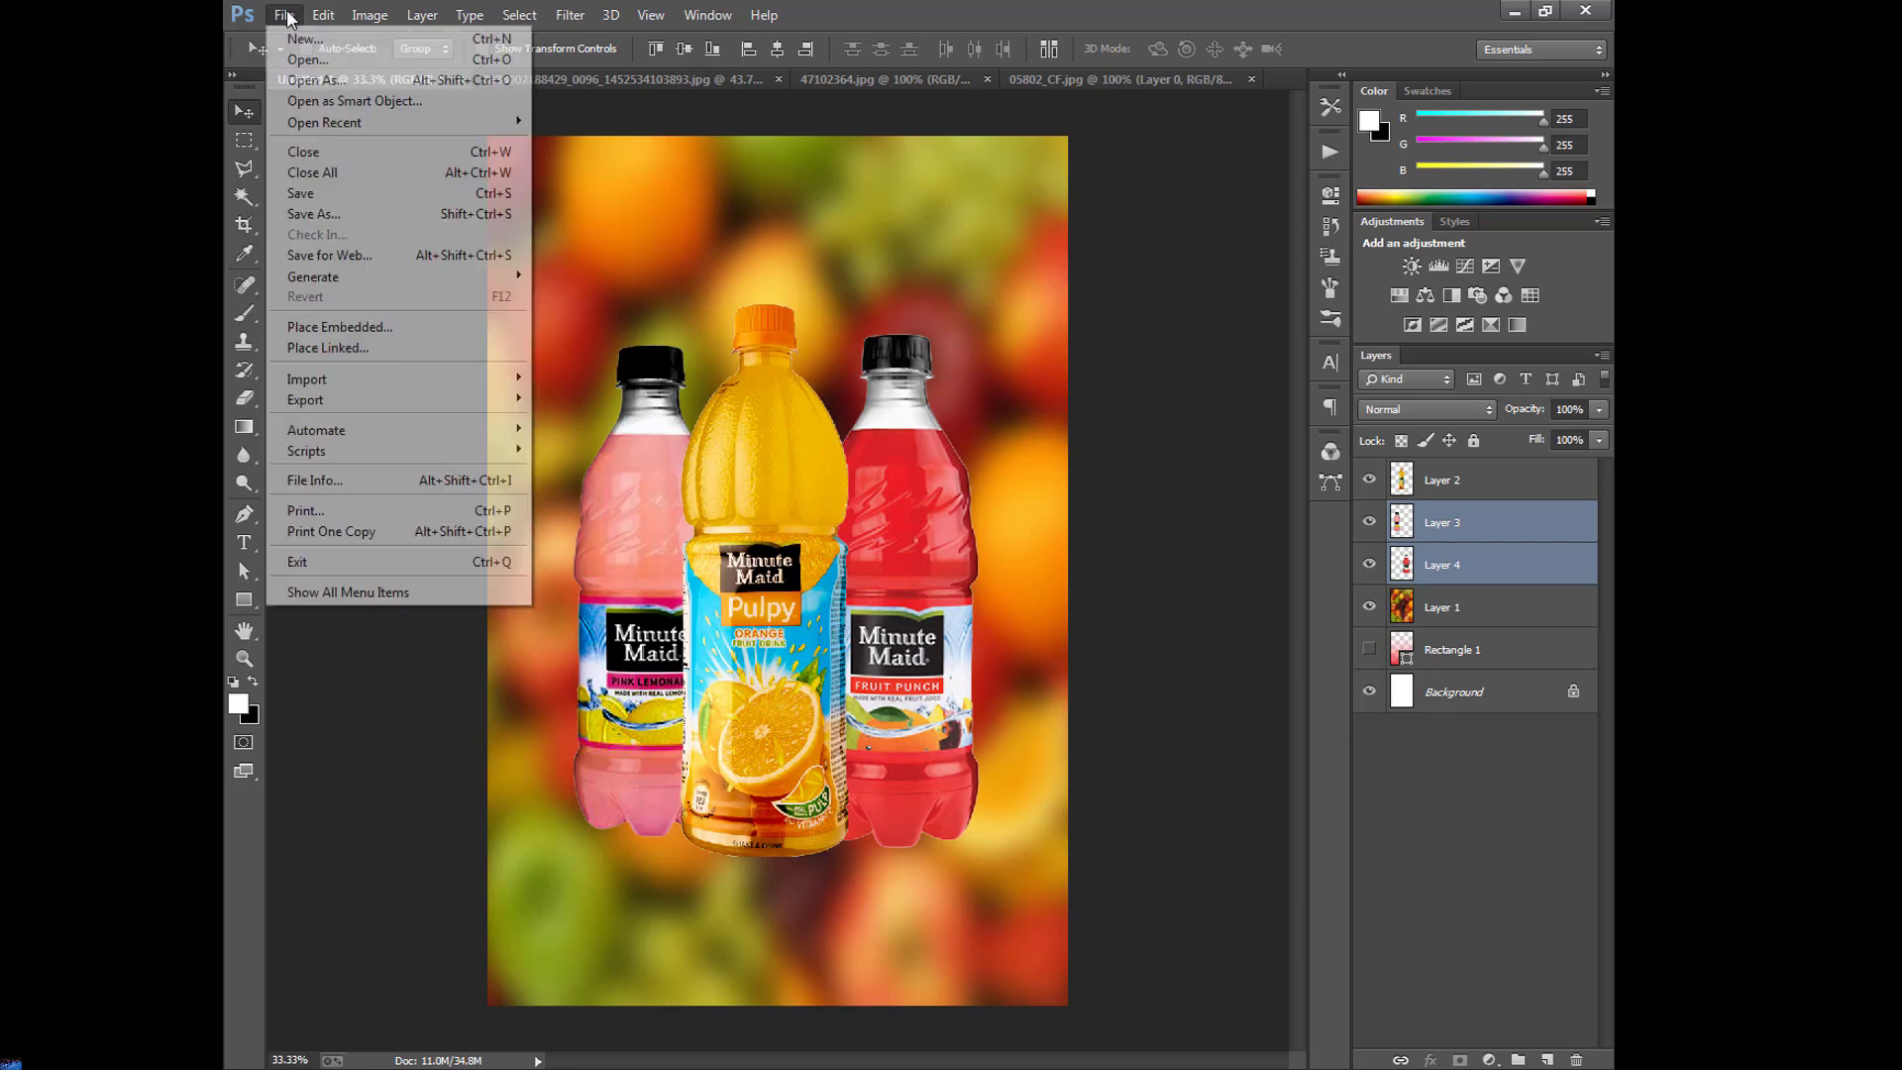
click(300, 61)
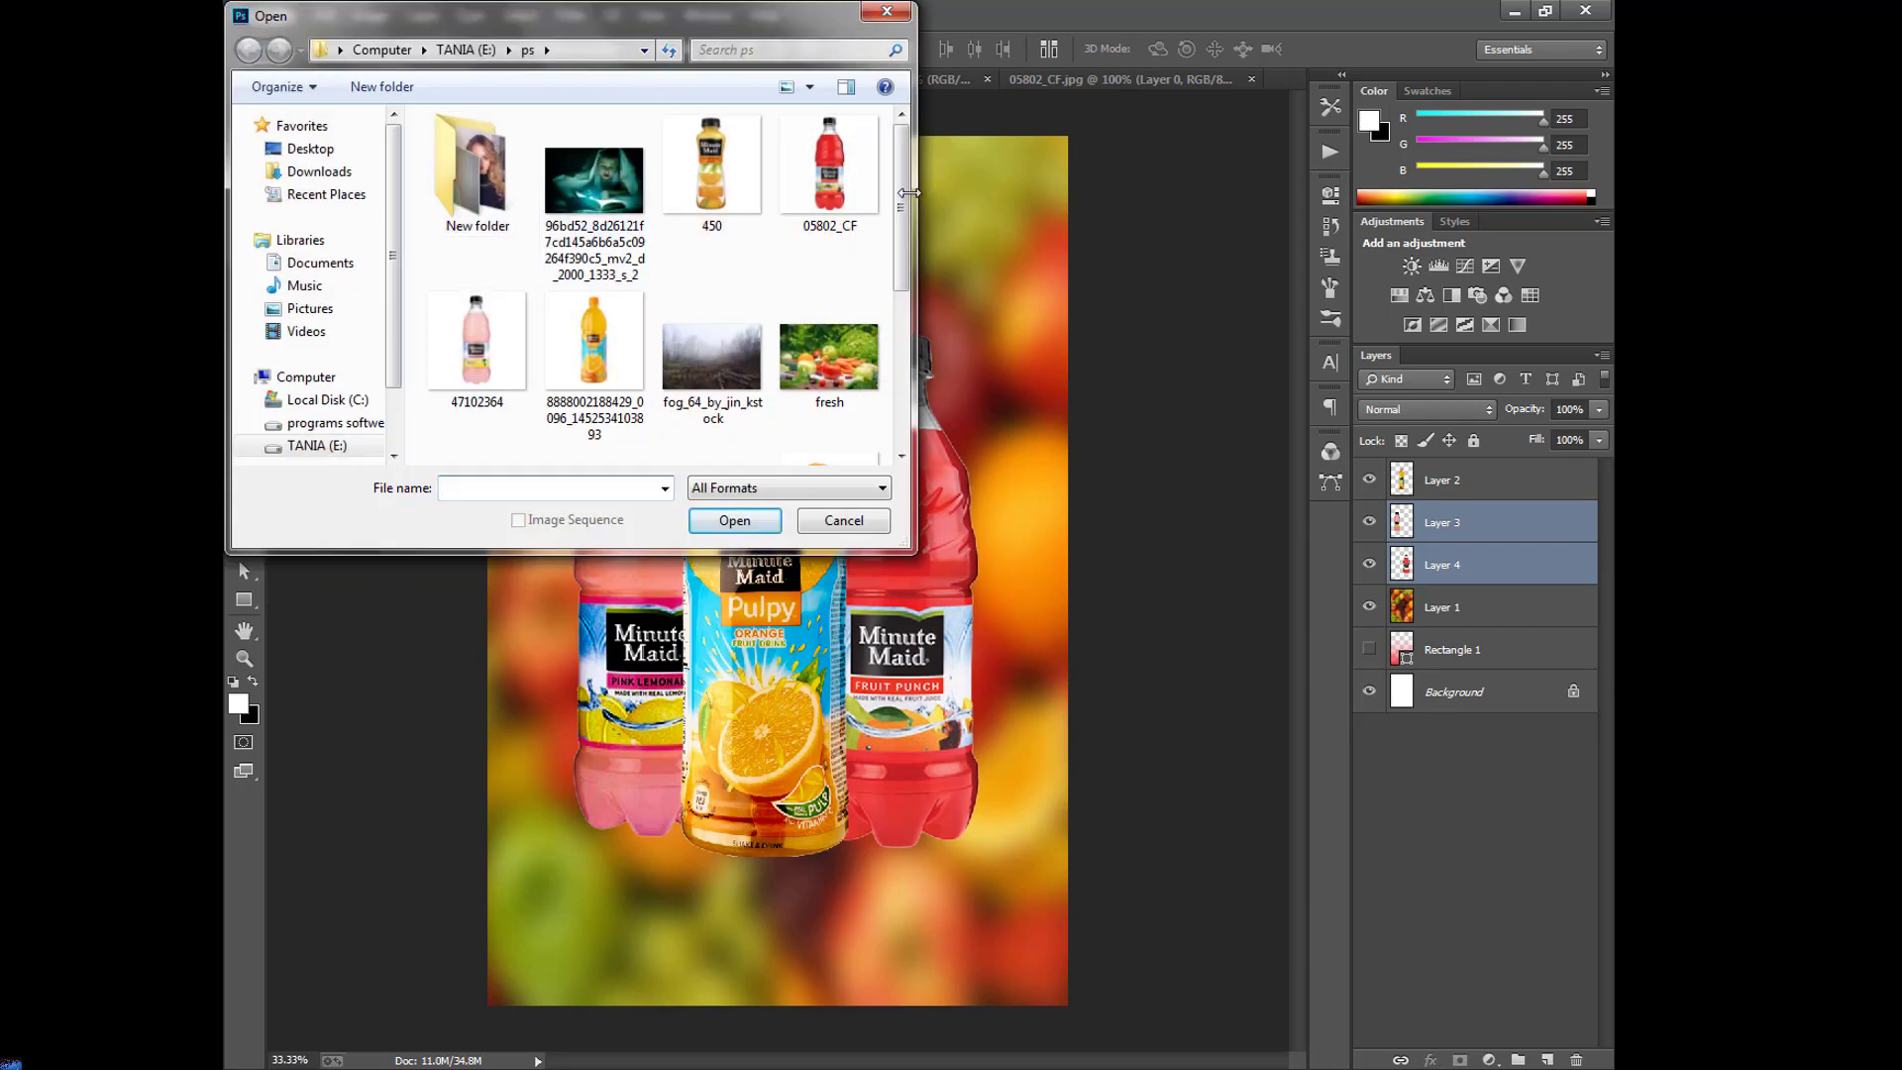
scroll(832, 297, down, 3)
click(837, 394)
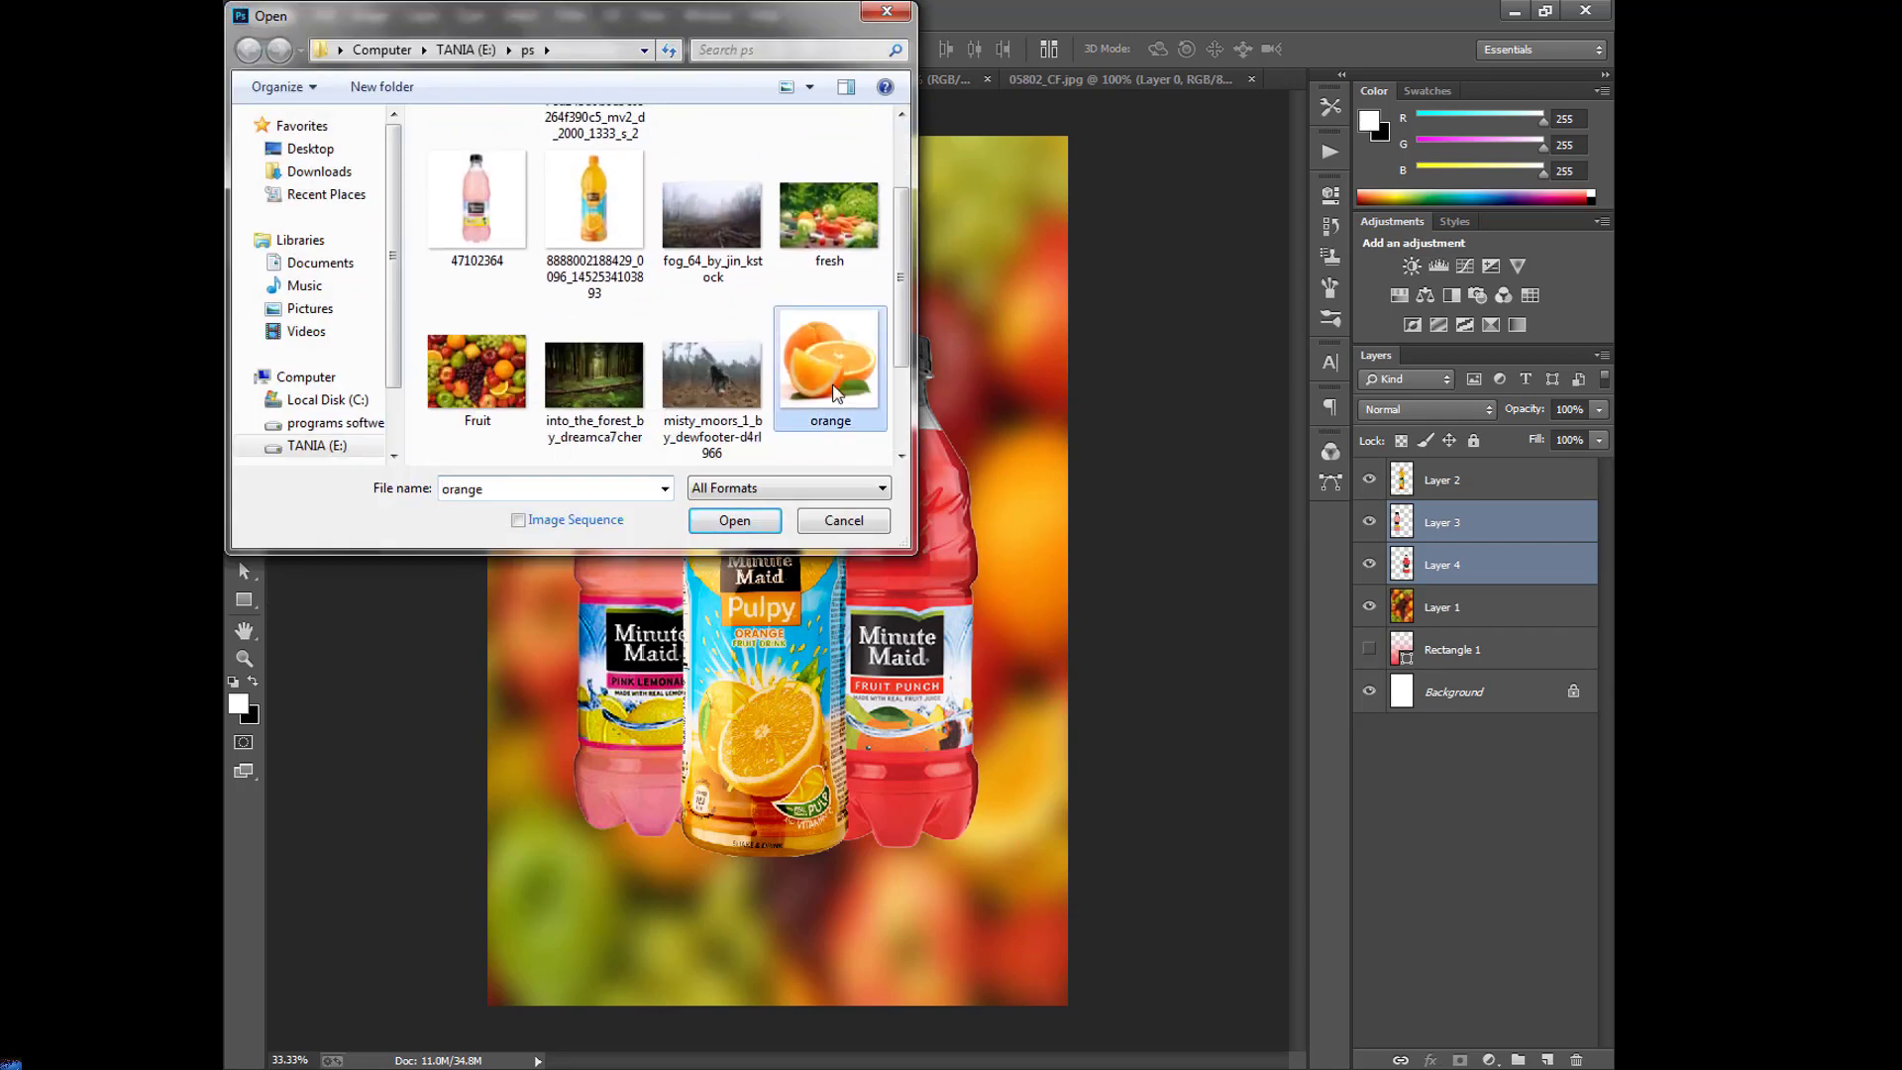
click(740, 524)
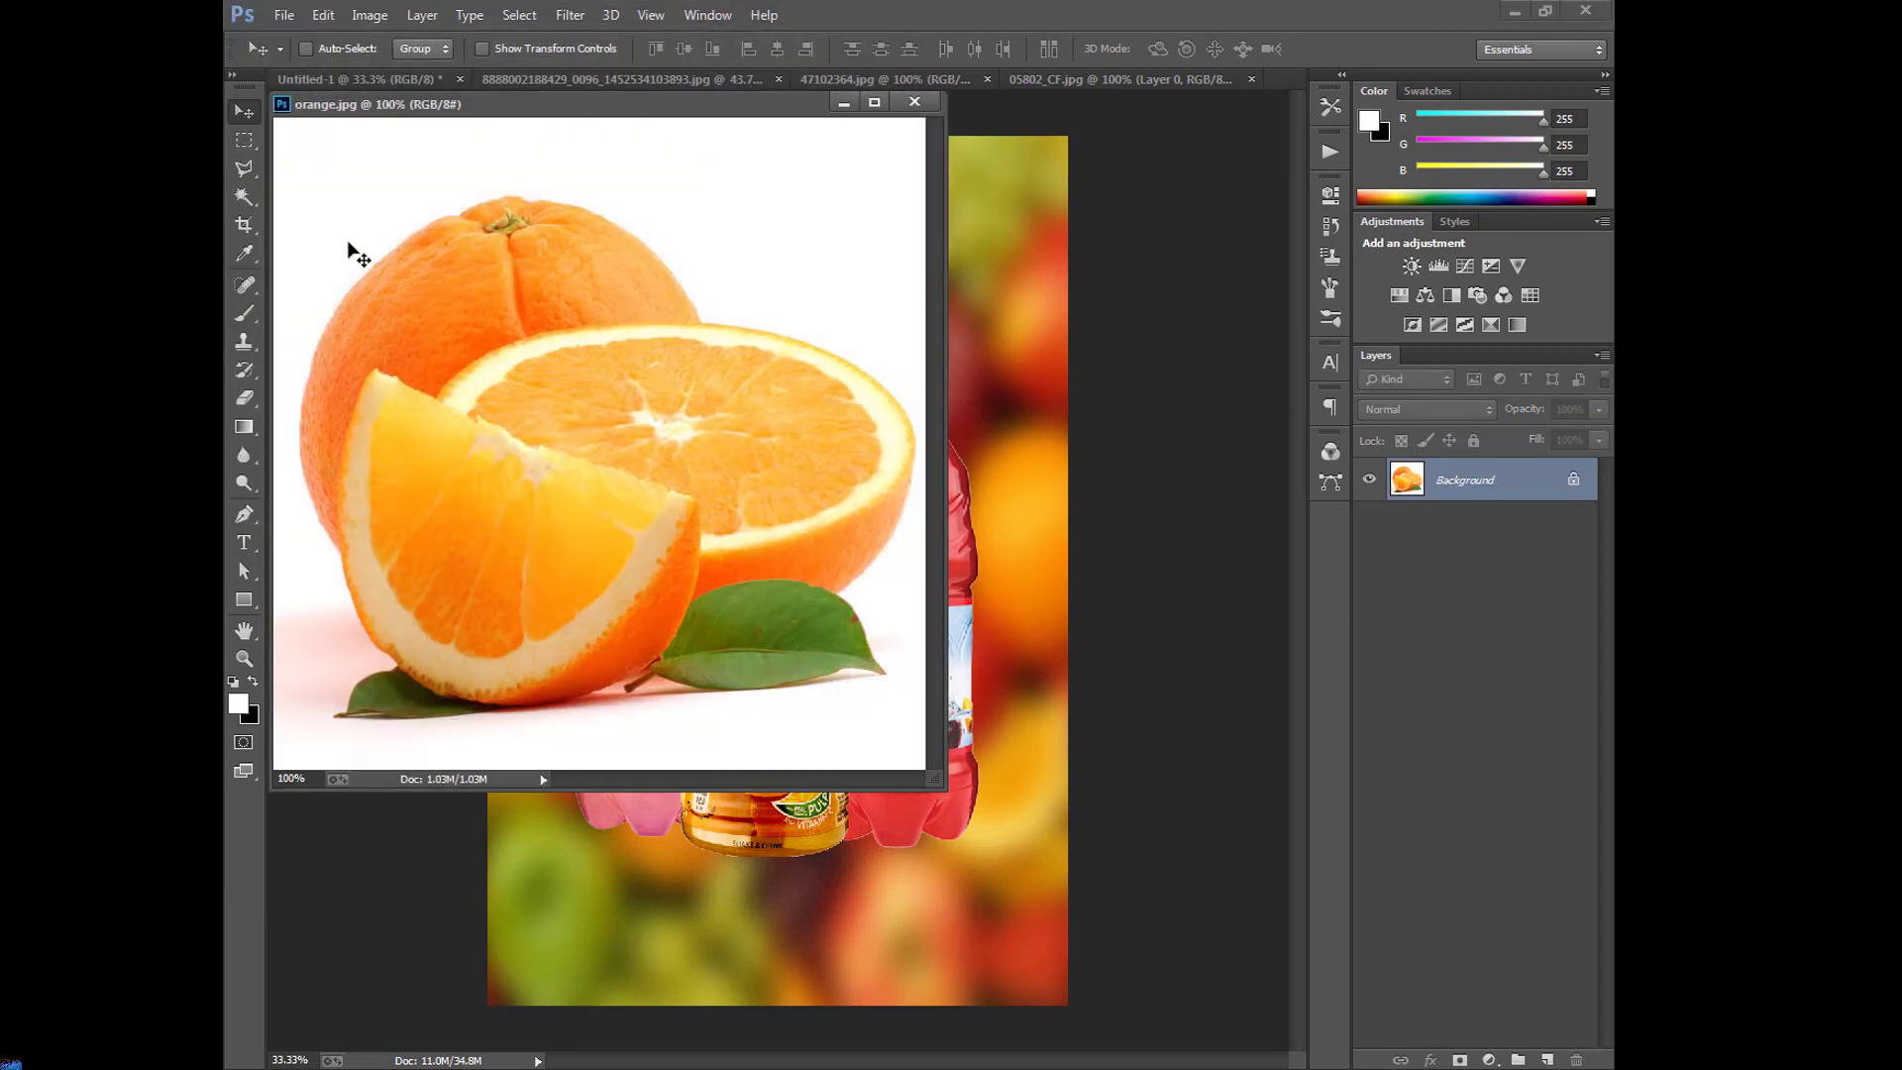
Magic Wand the white background, unlock Background to Layer 0, and delete the white.
click(244, 197)
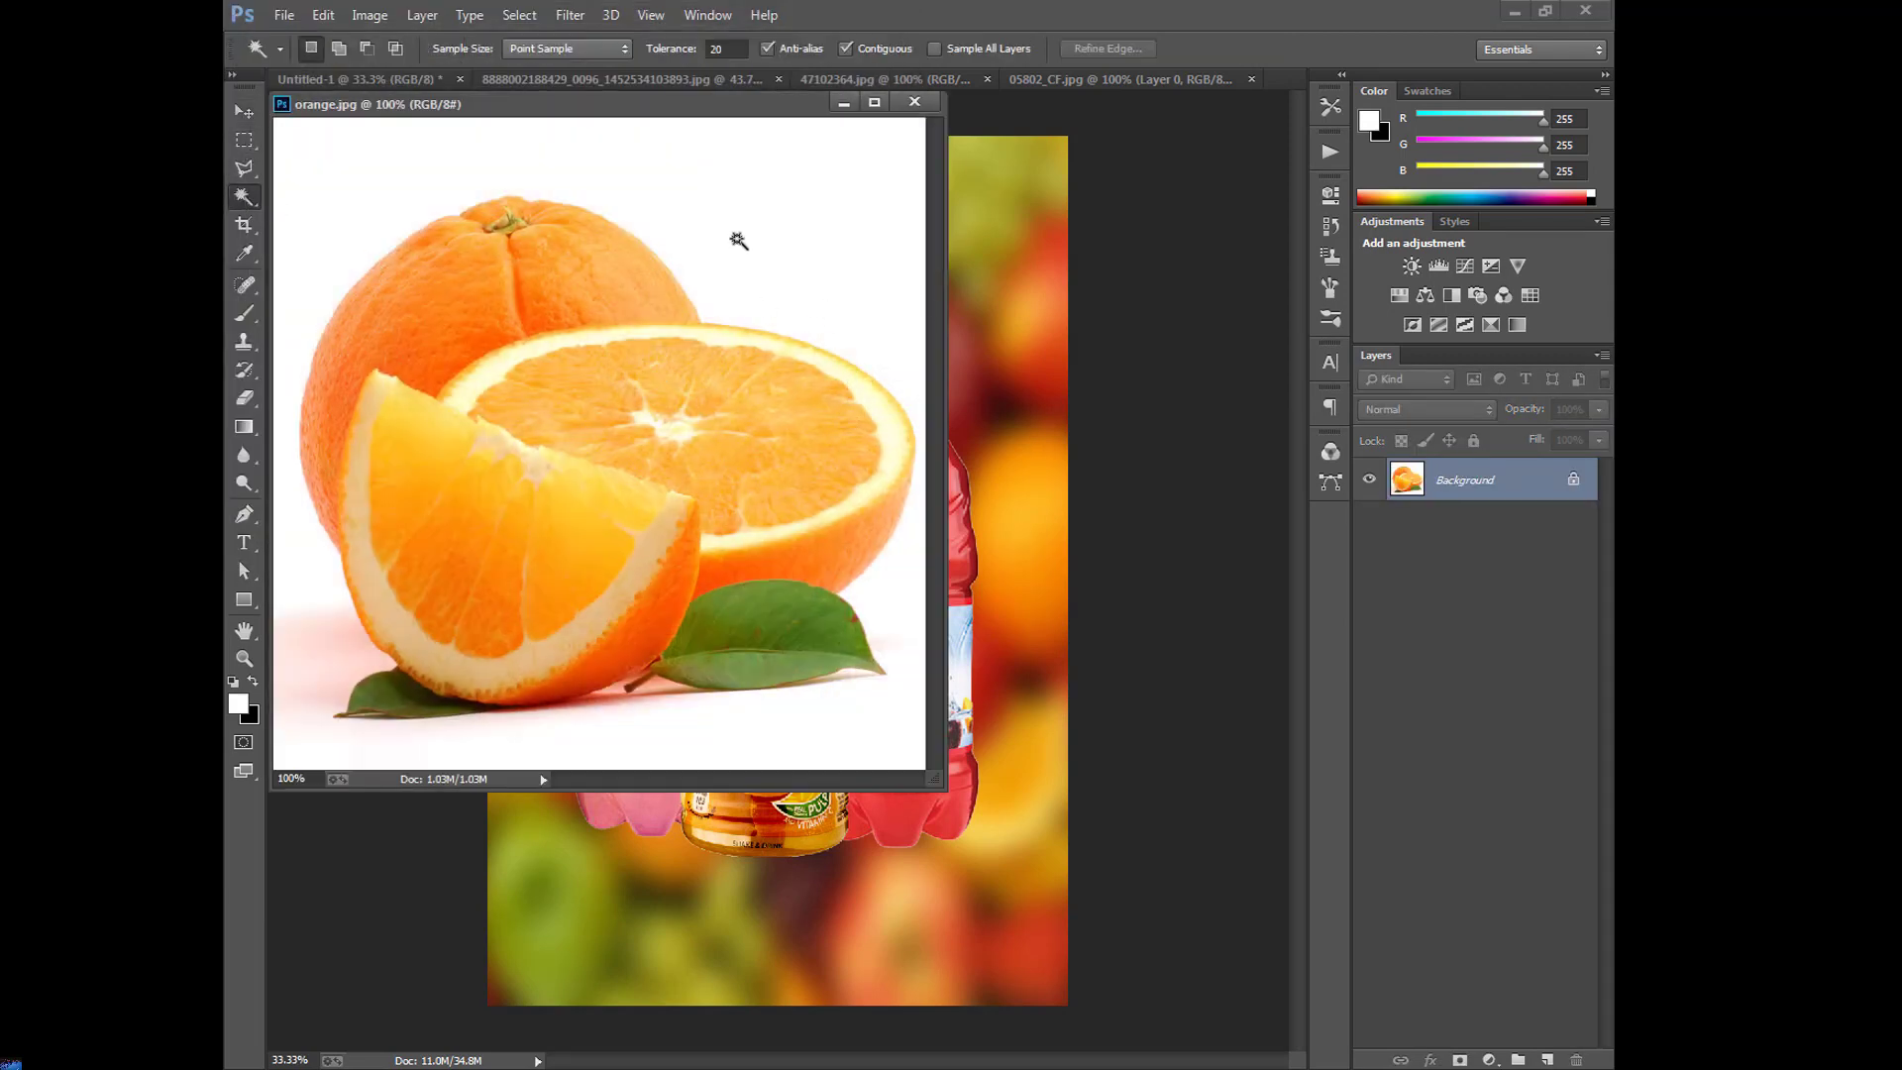
click(737, 241)
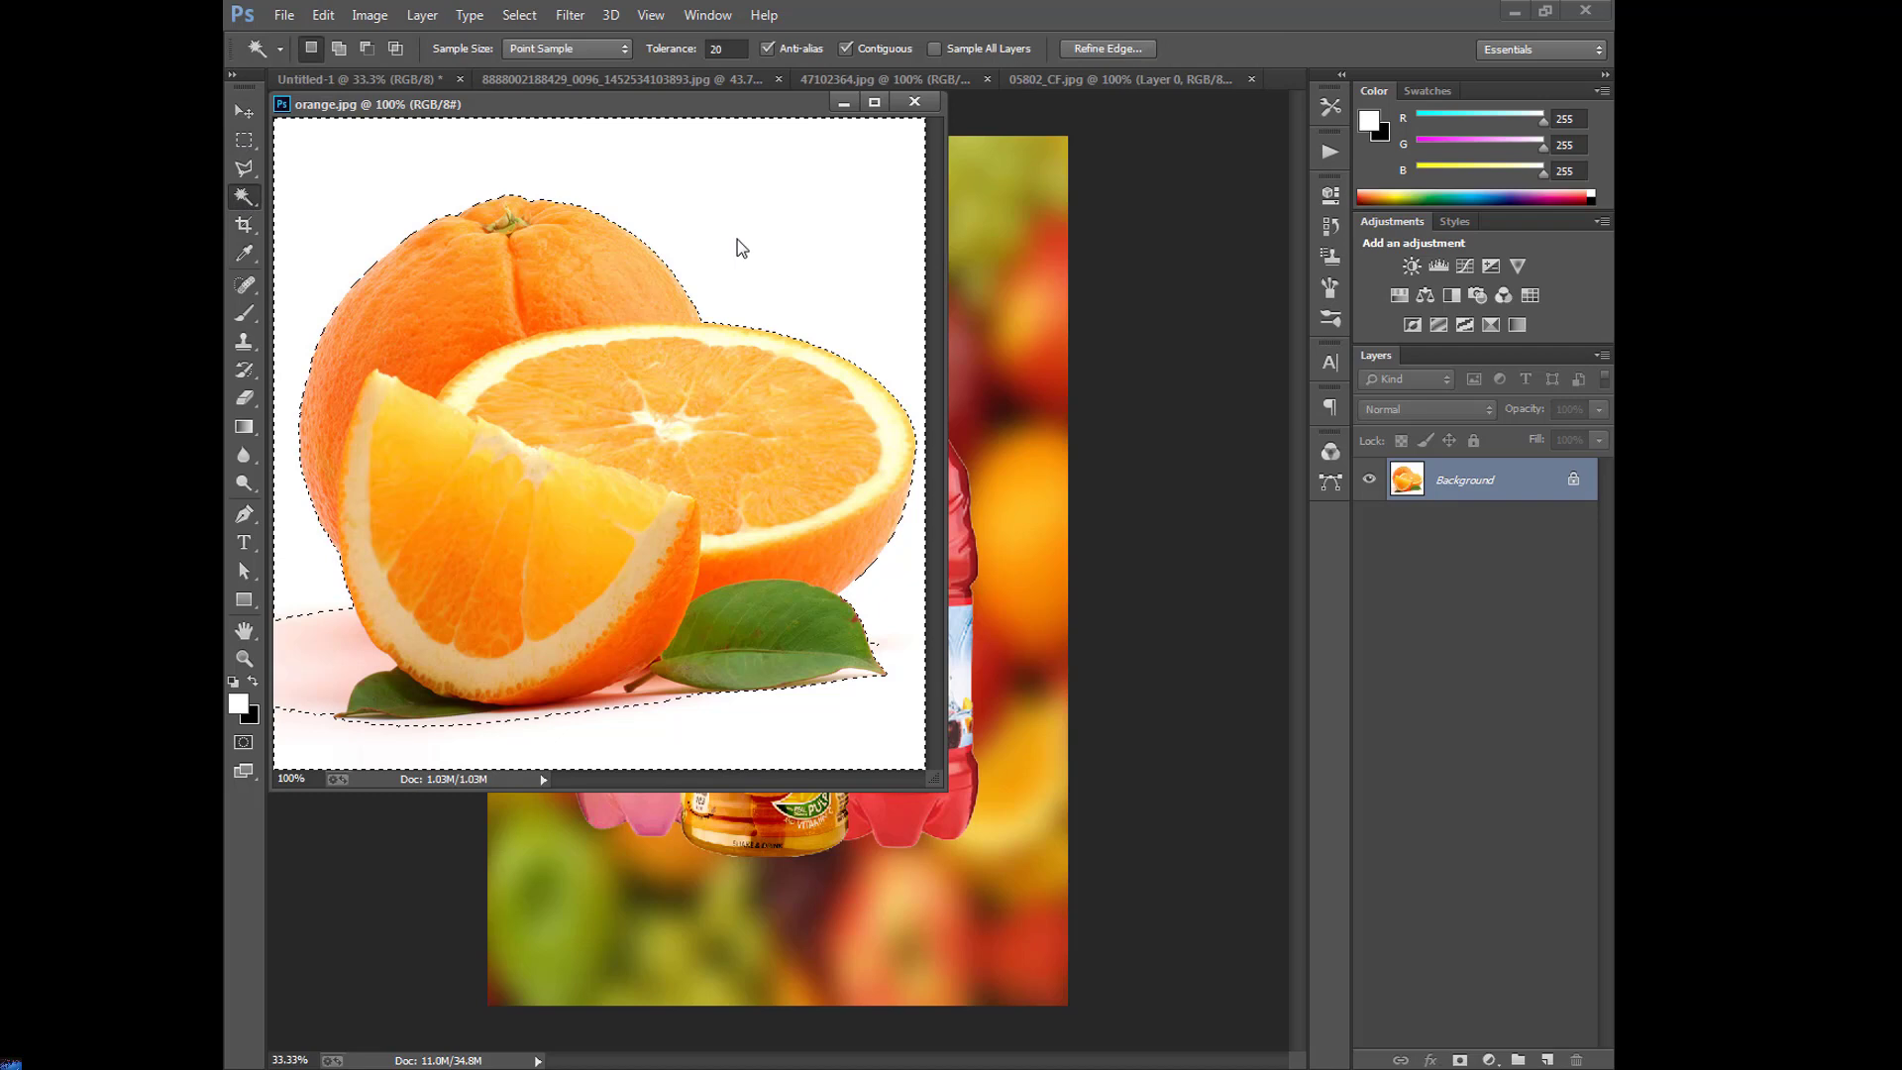
key(shift+F5)
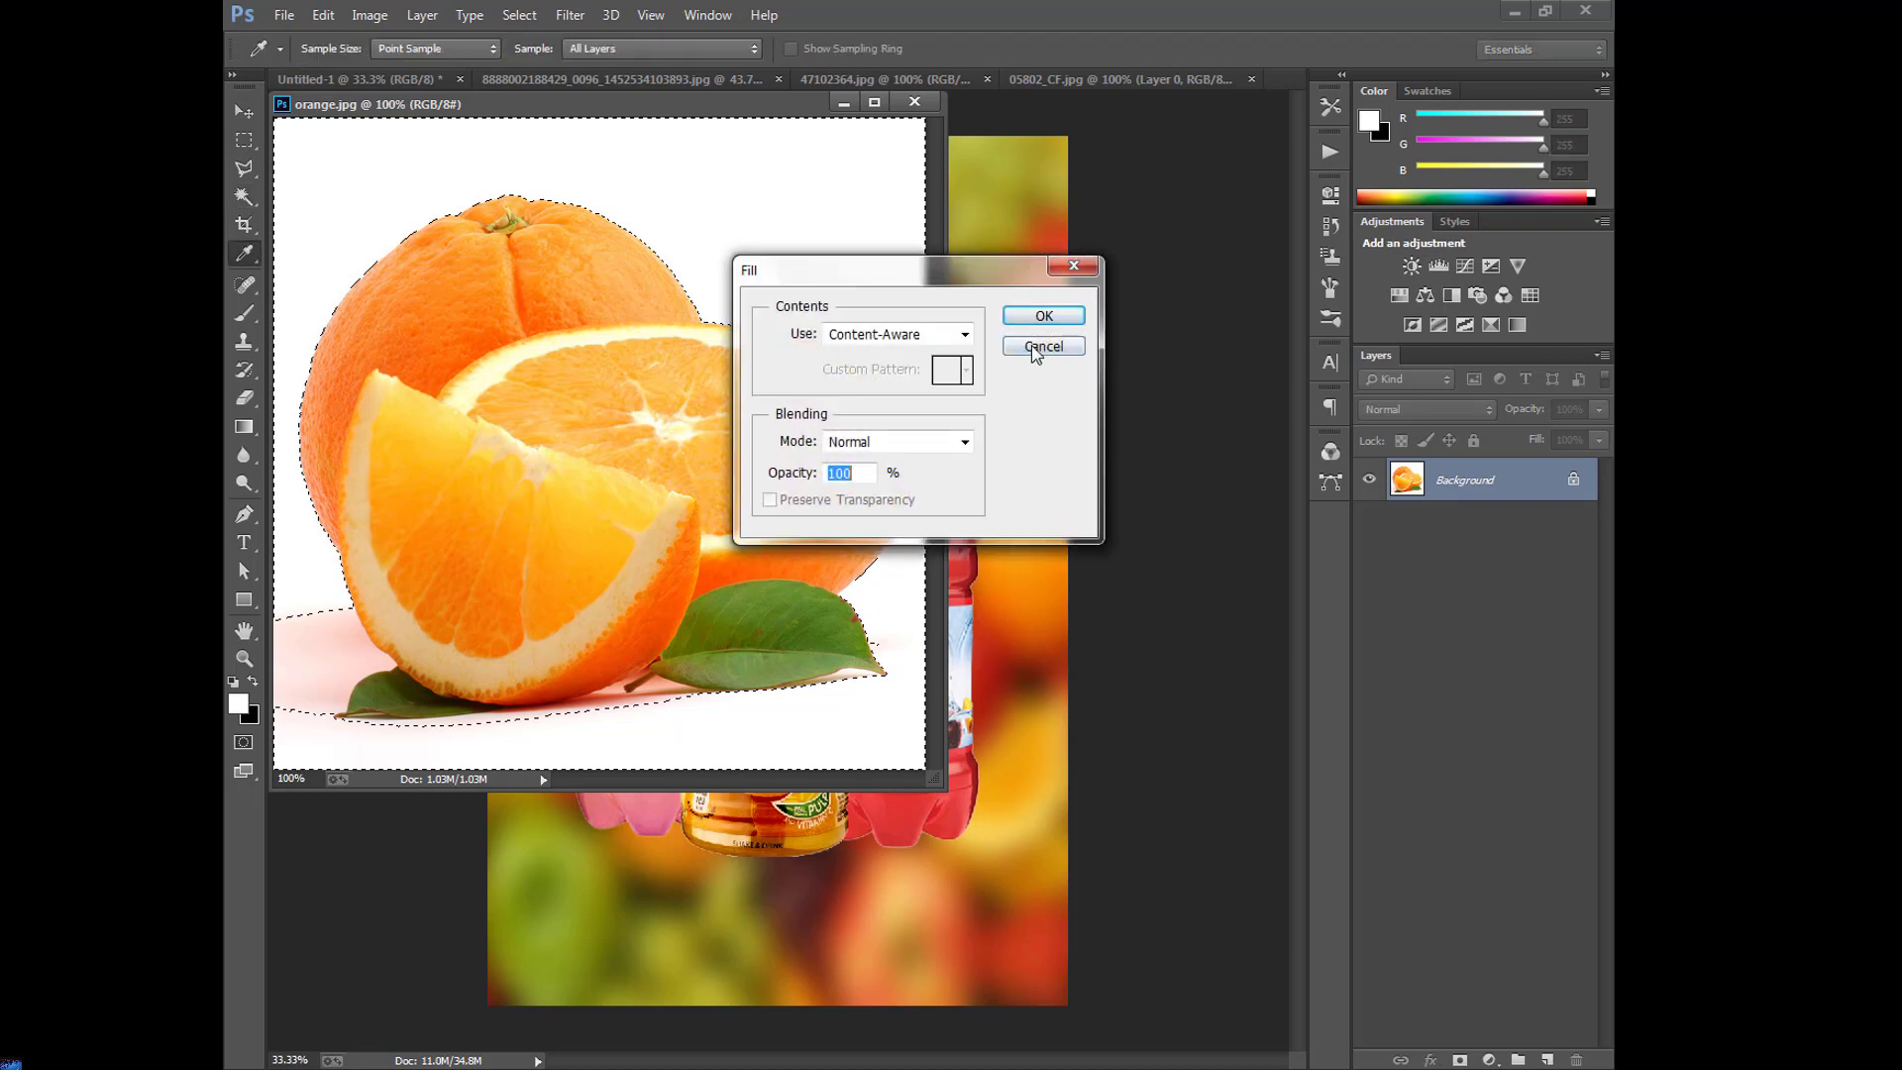
click(1042, 346)
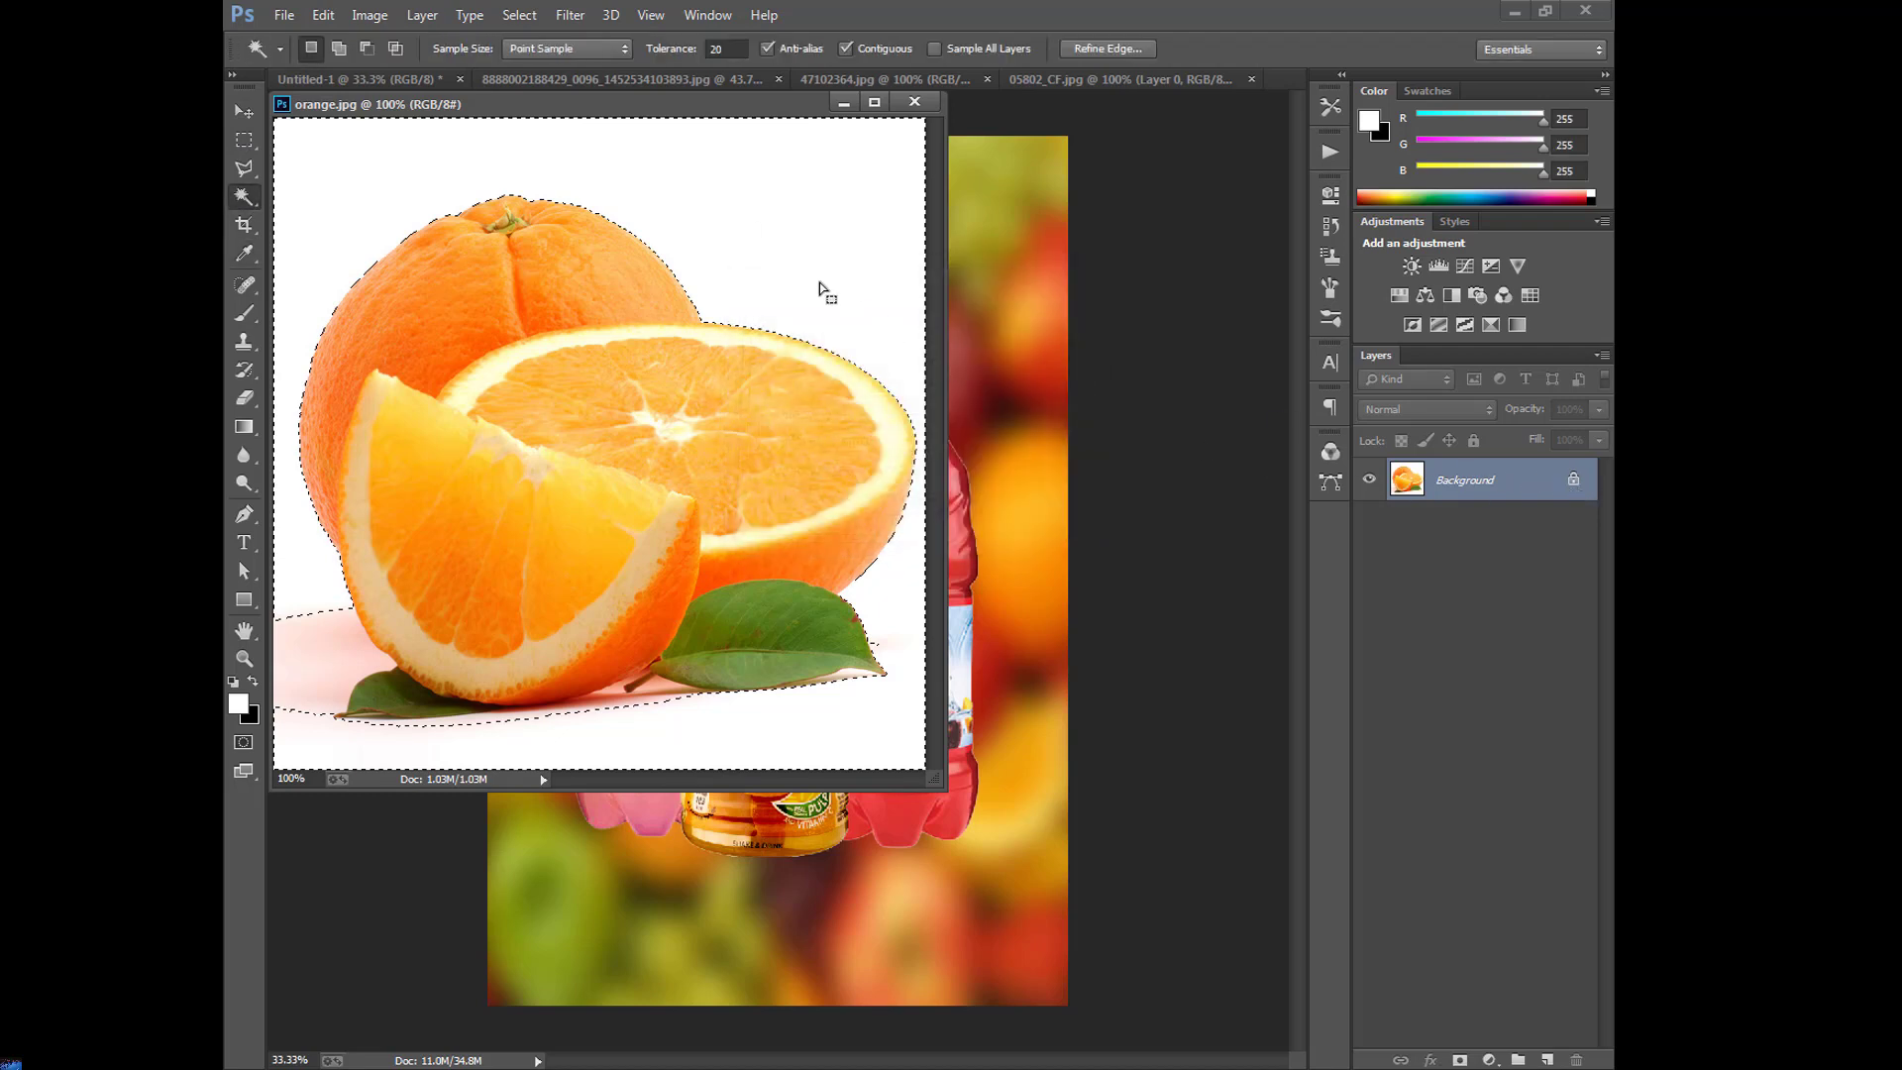
key(shift+F5)
key(Escape)
click(1574, 484)
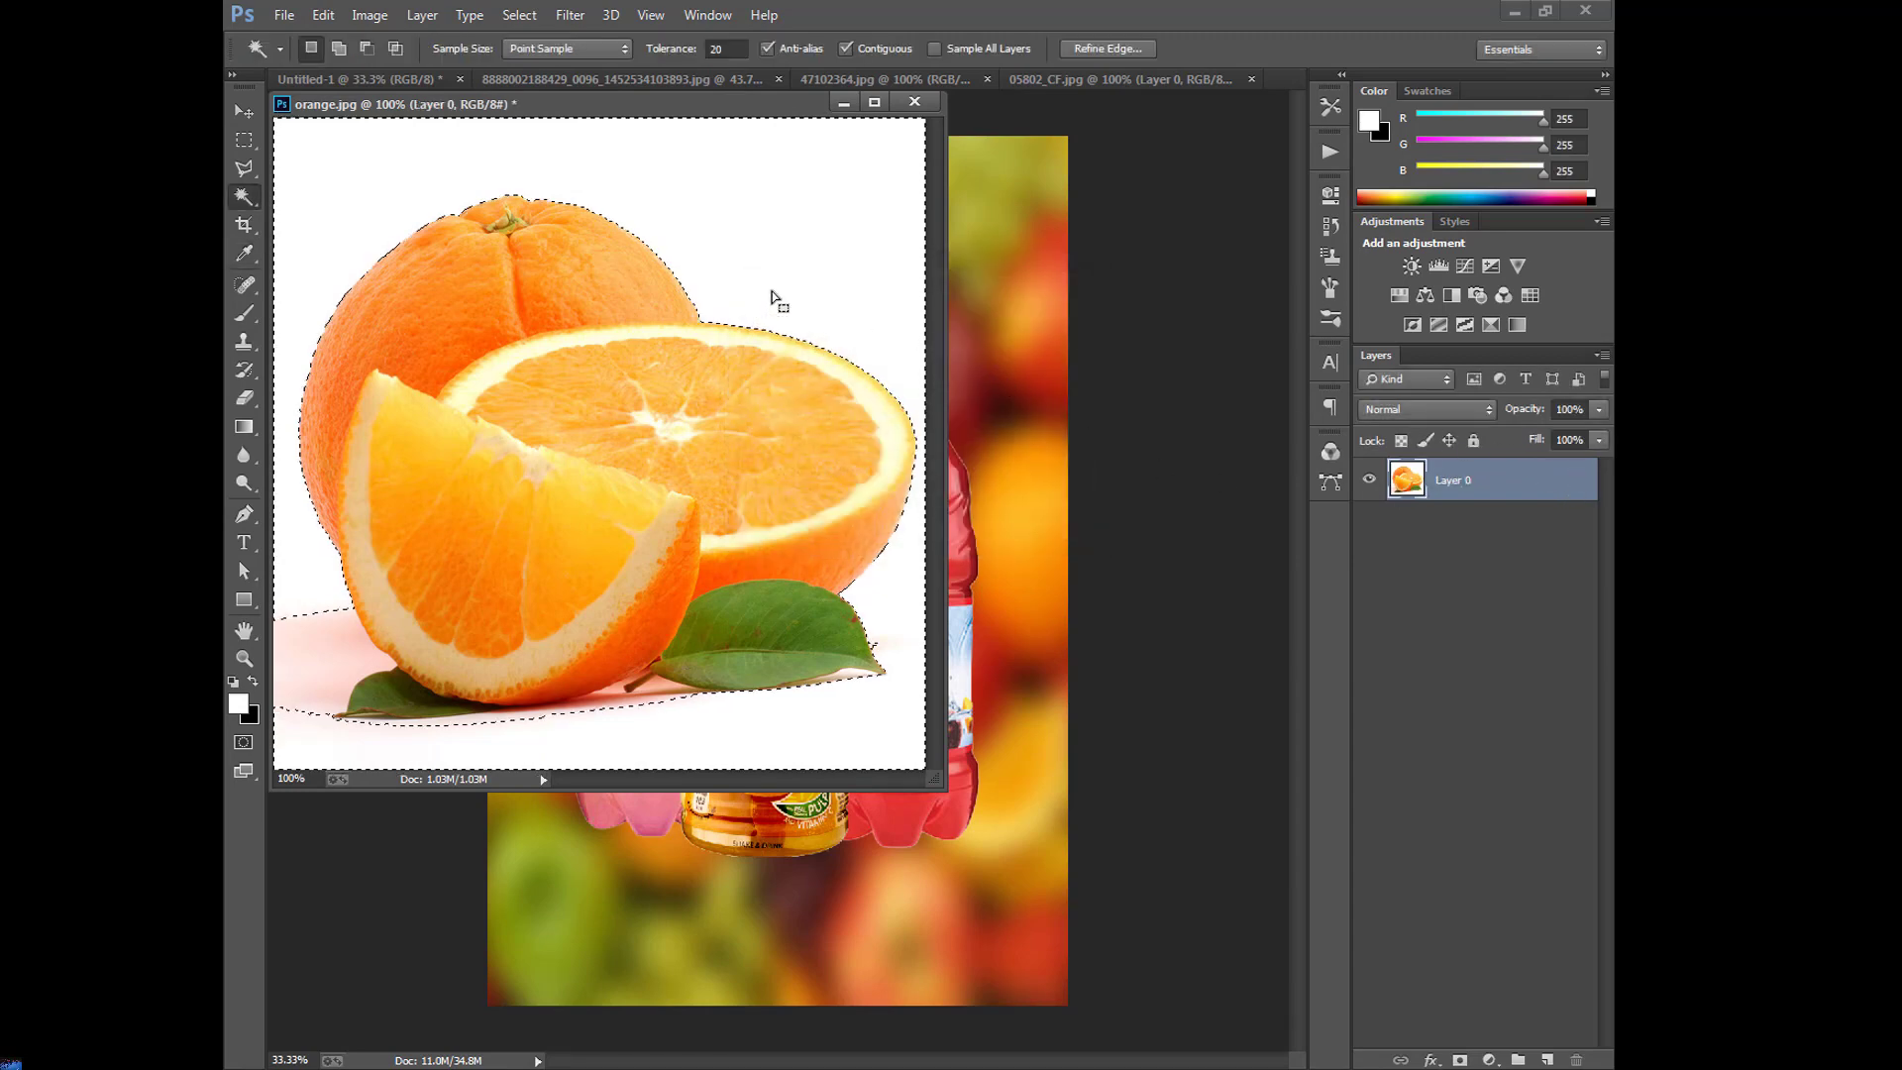
key(Delete)
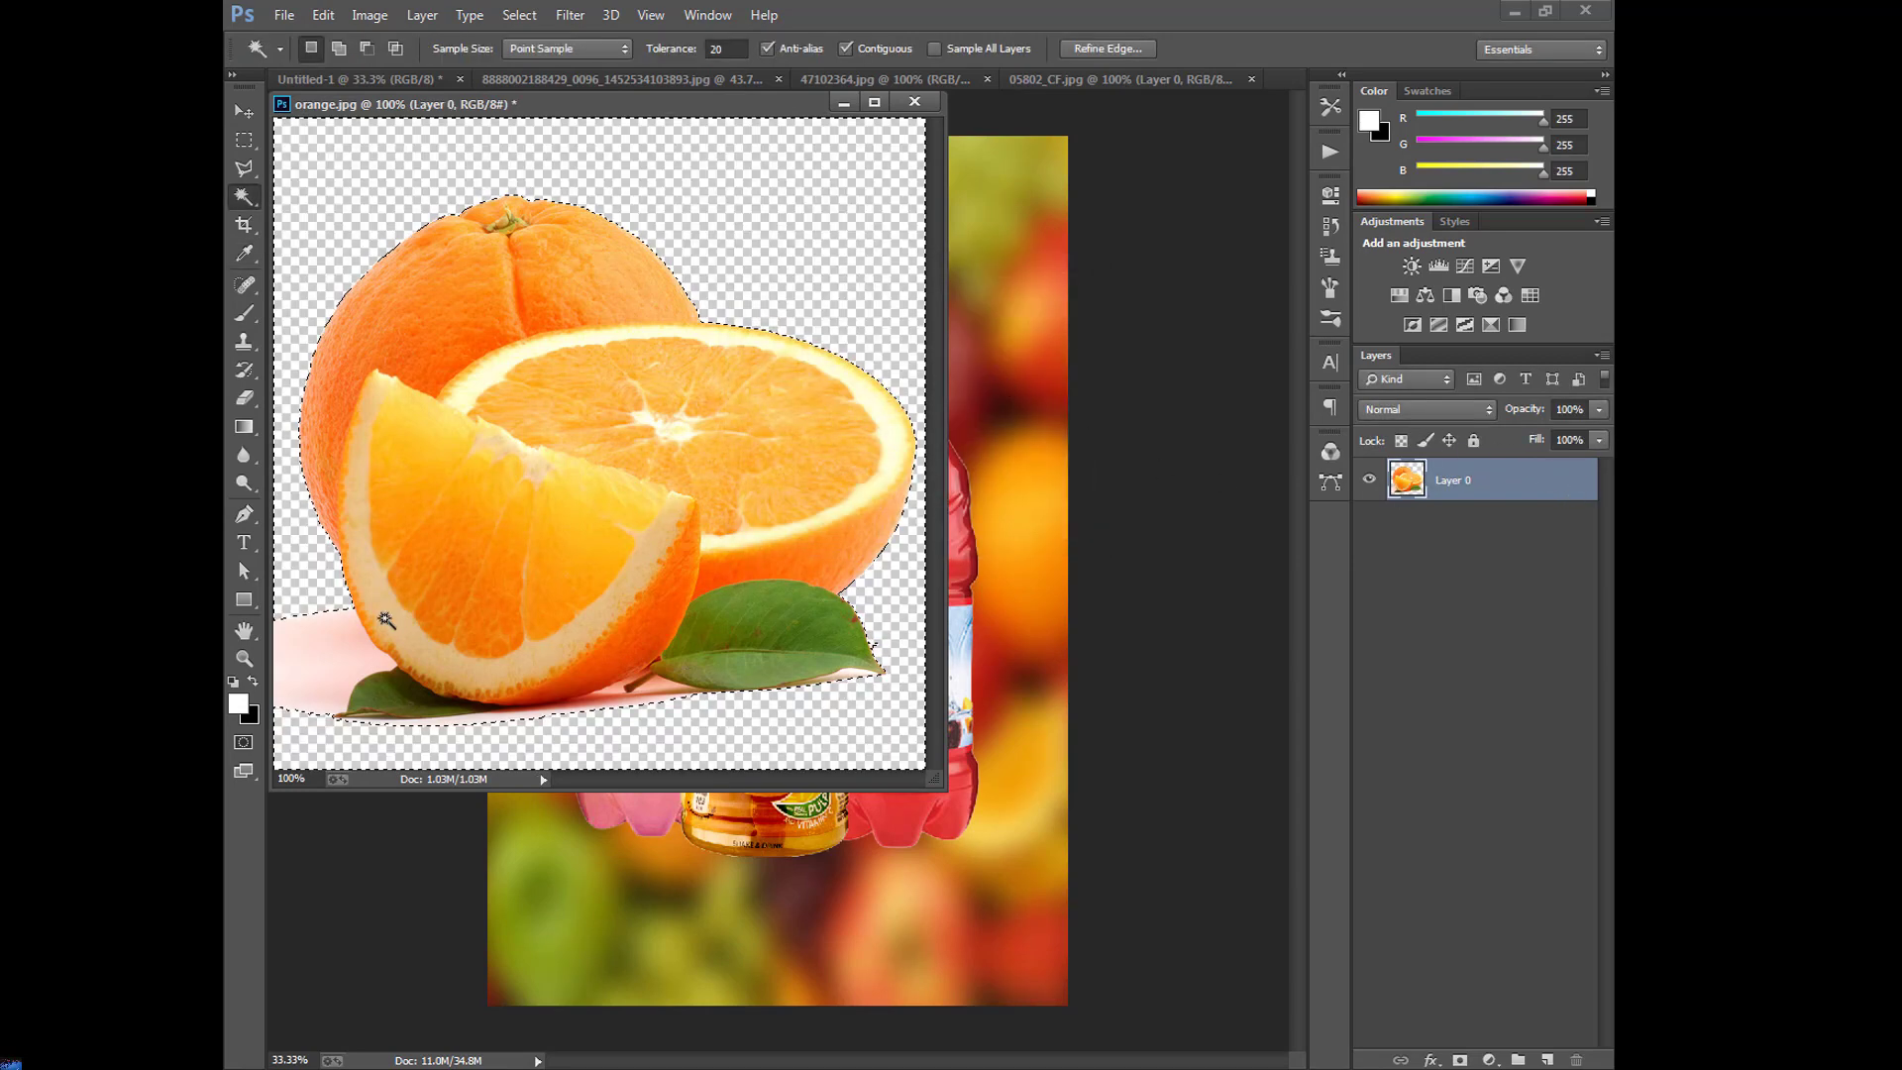
Remove the leftover pink and pale shadow patches under the orange and leaf.
click(324, 668)
key(Delete)
key(Delete)
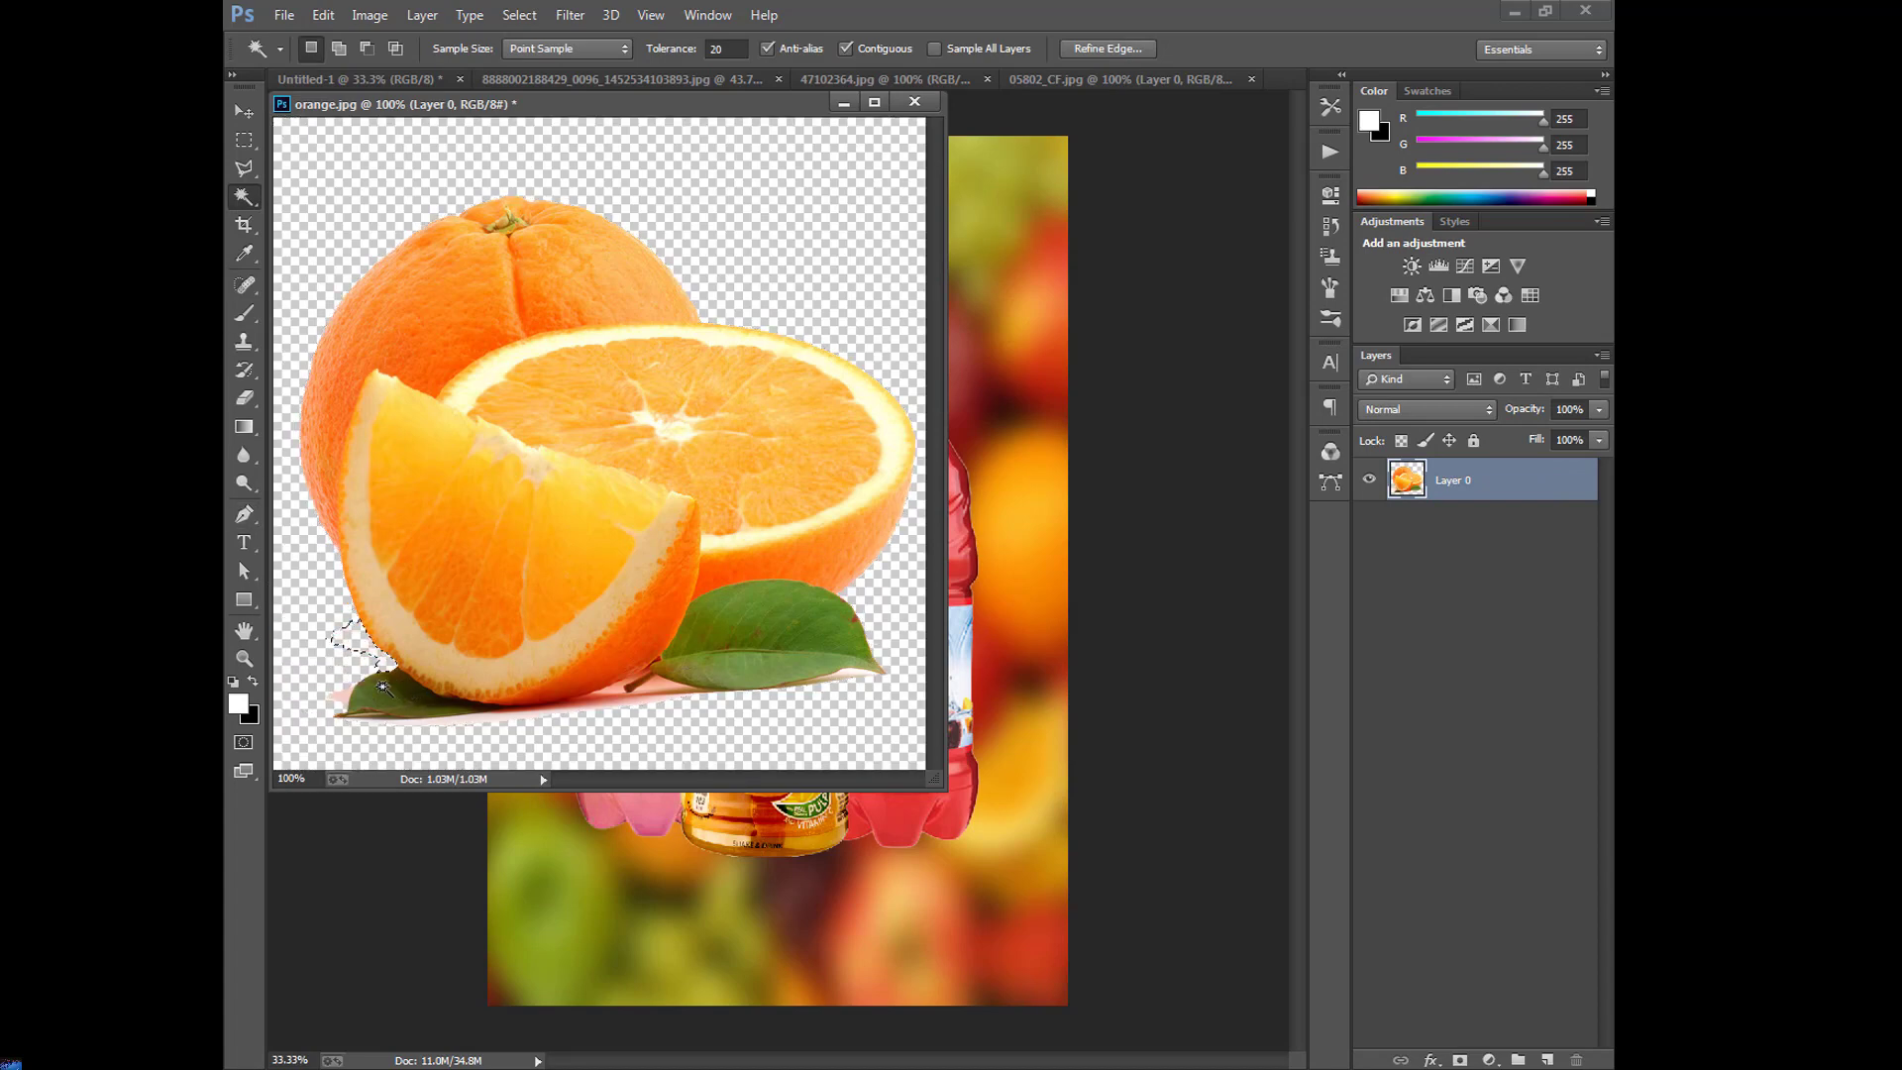
click(345, 701)
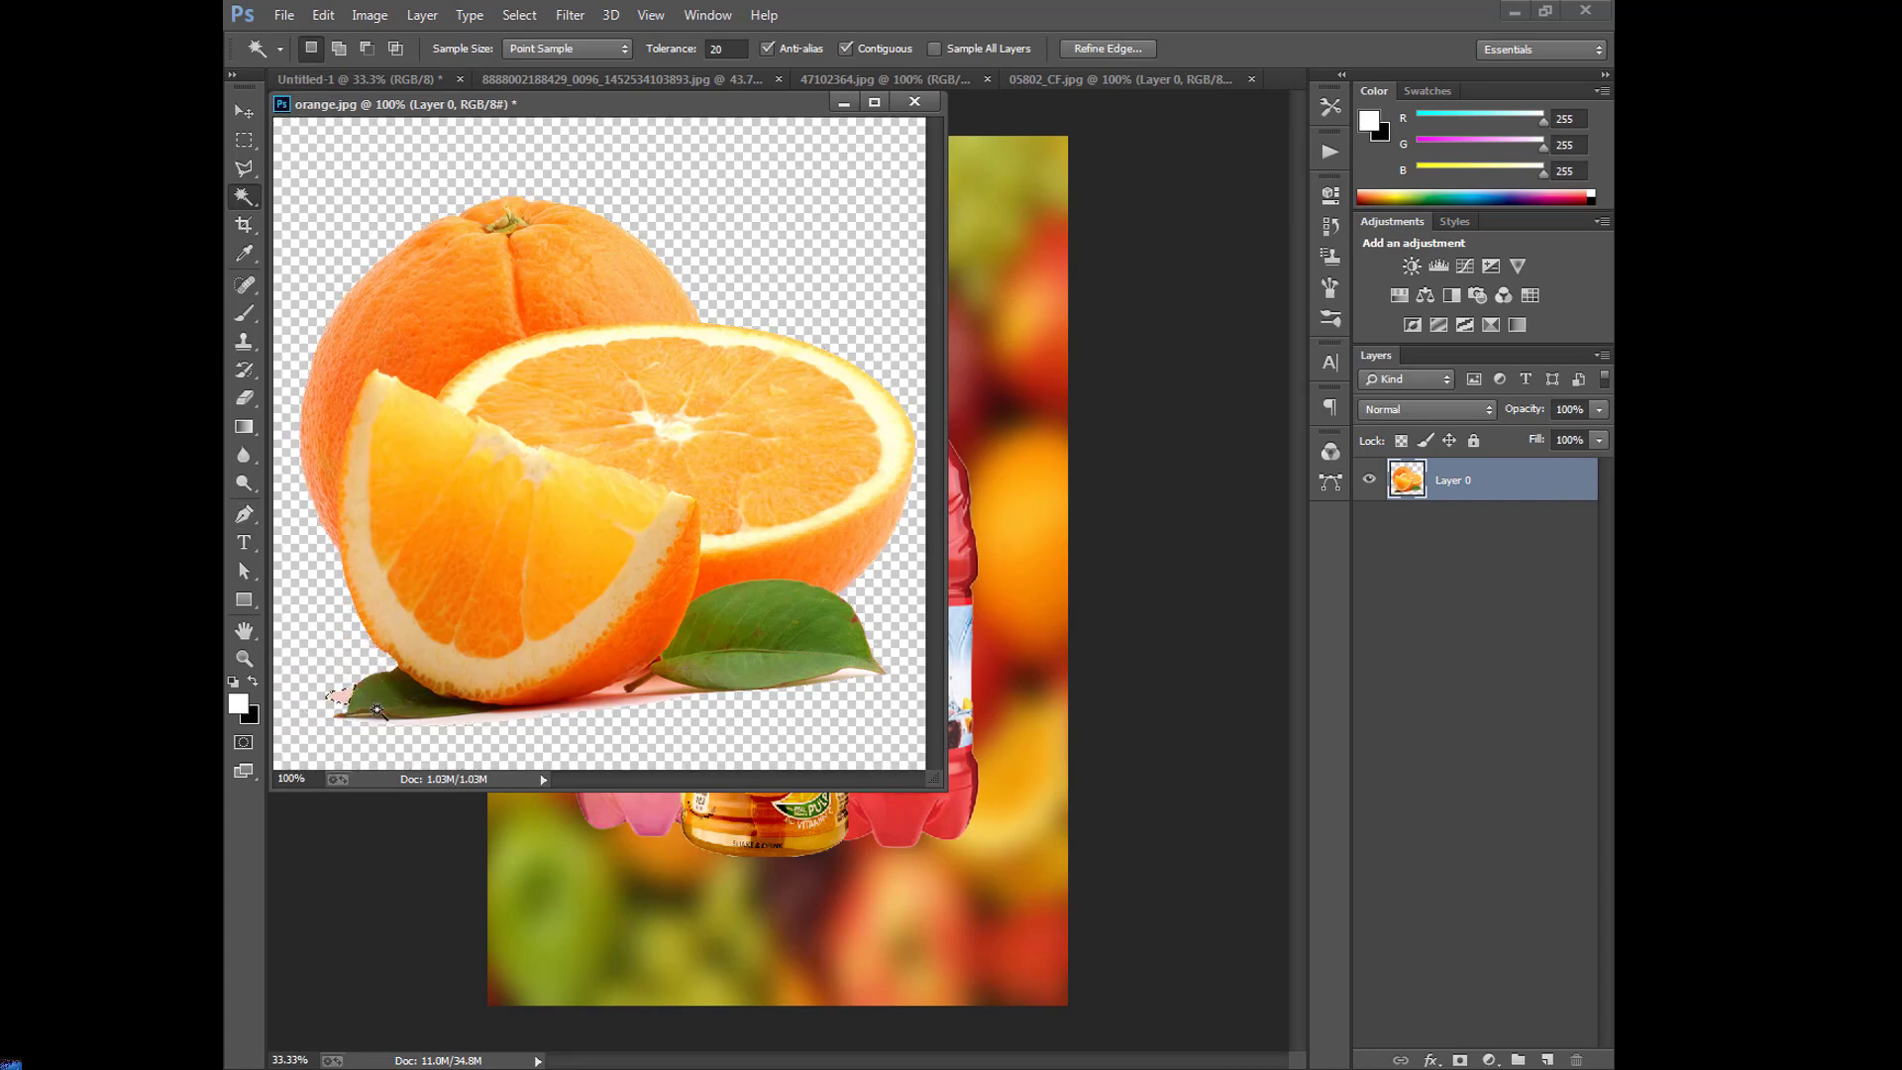
click(622, 695)
scroll(654, 728, up, 1)
key(alt)
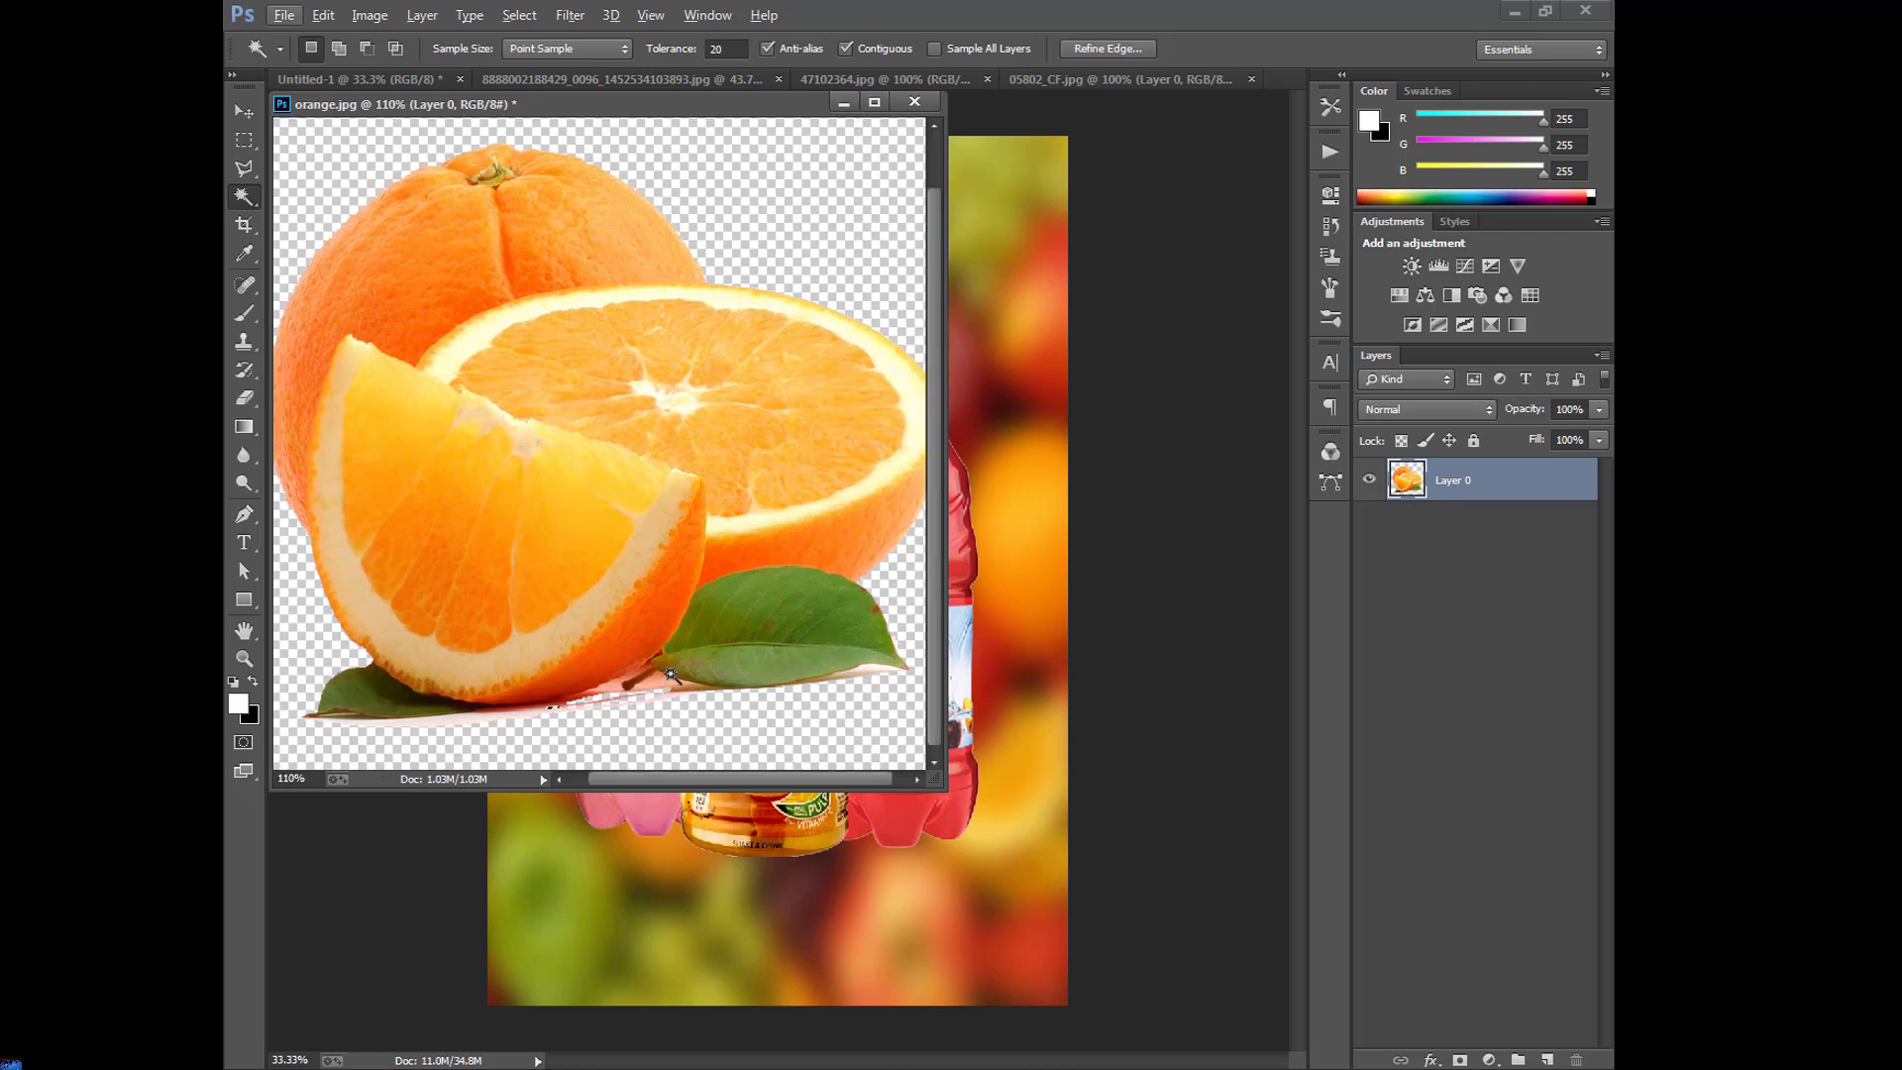
click(672, 686)
click(675, 700)
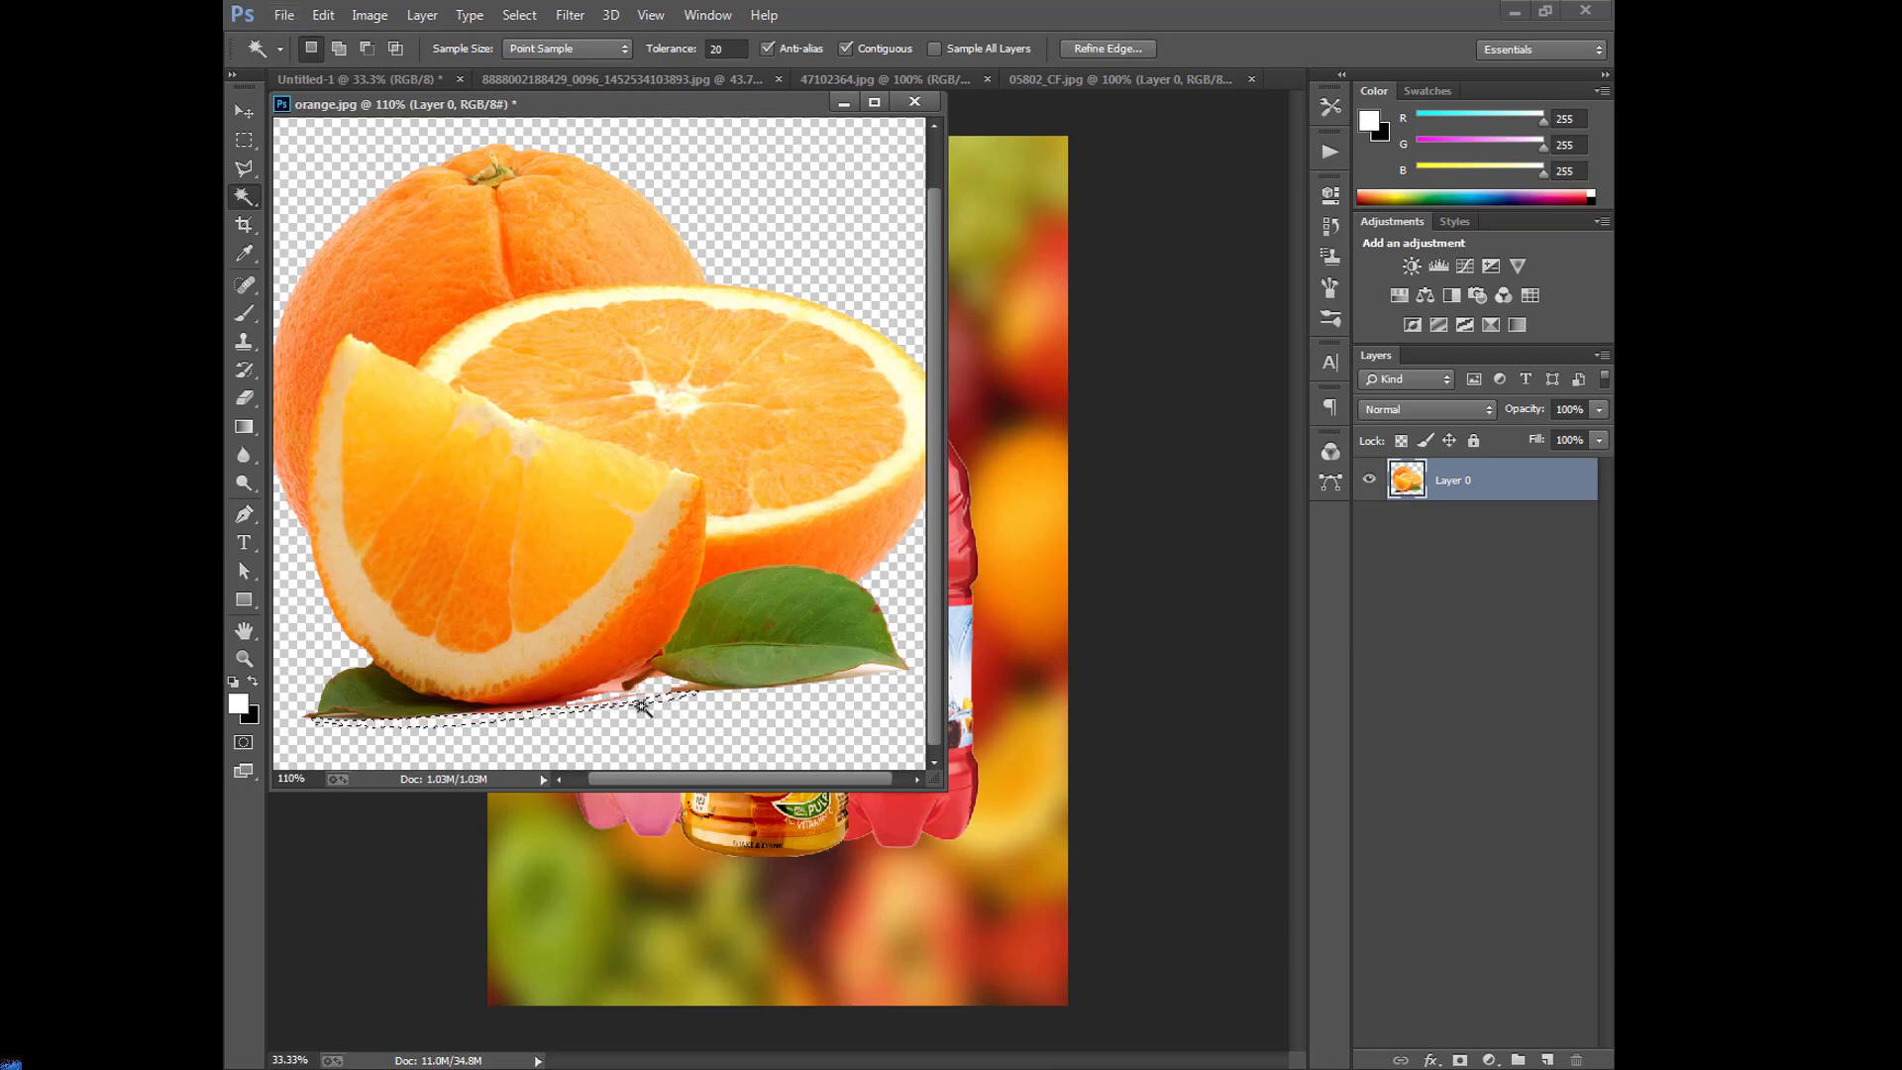
click(630, 697)
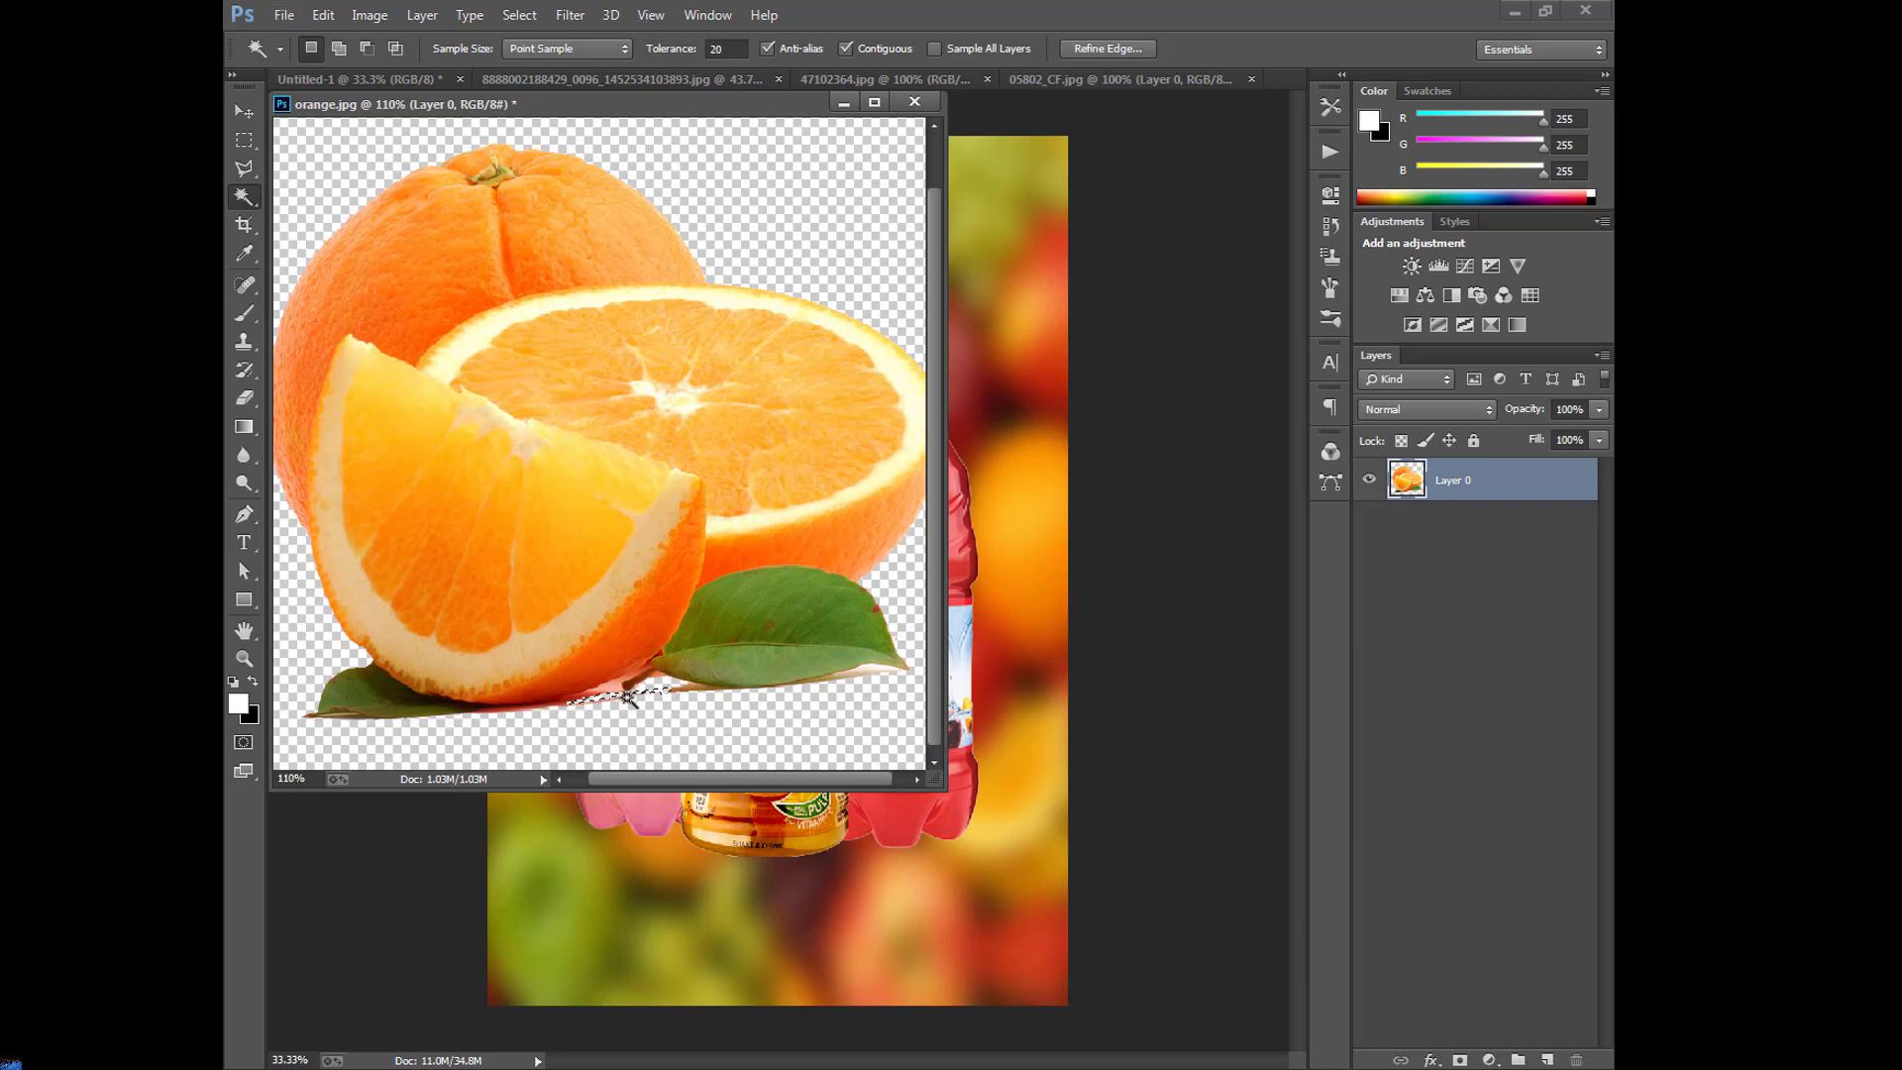
click(574, 706)
click(614, 715)
click(244, 111)
Drag the orange into Untitled-1, close orange.jpg unsaved, and move it lower left.
drag(637, 467, 1034, 707)
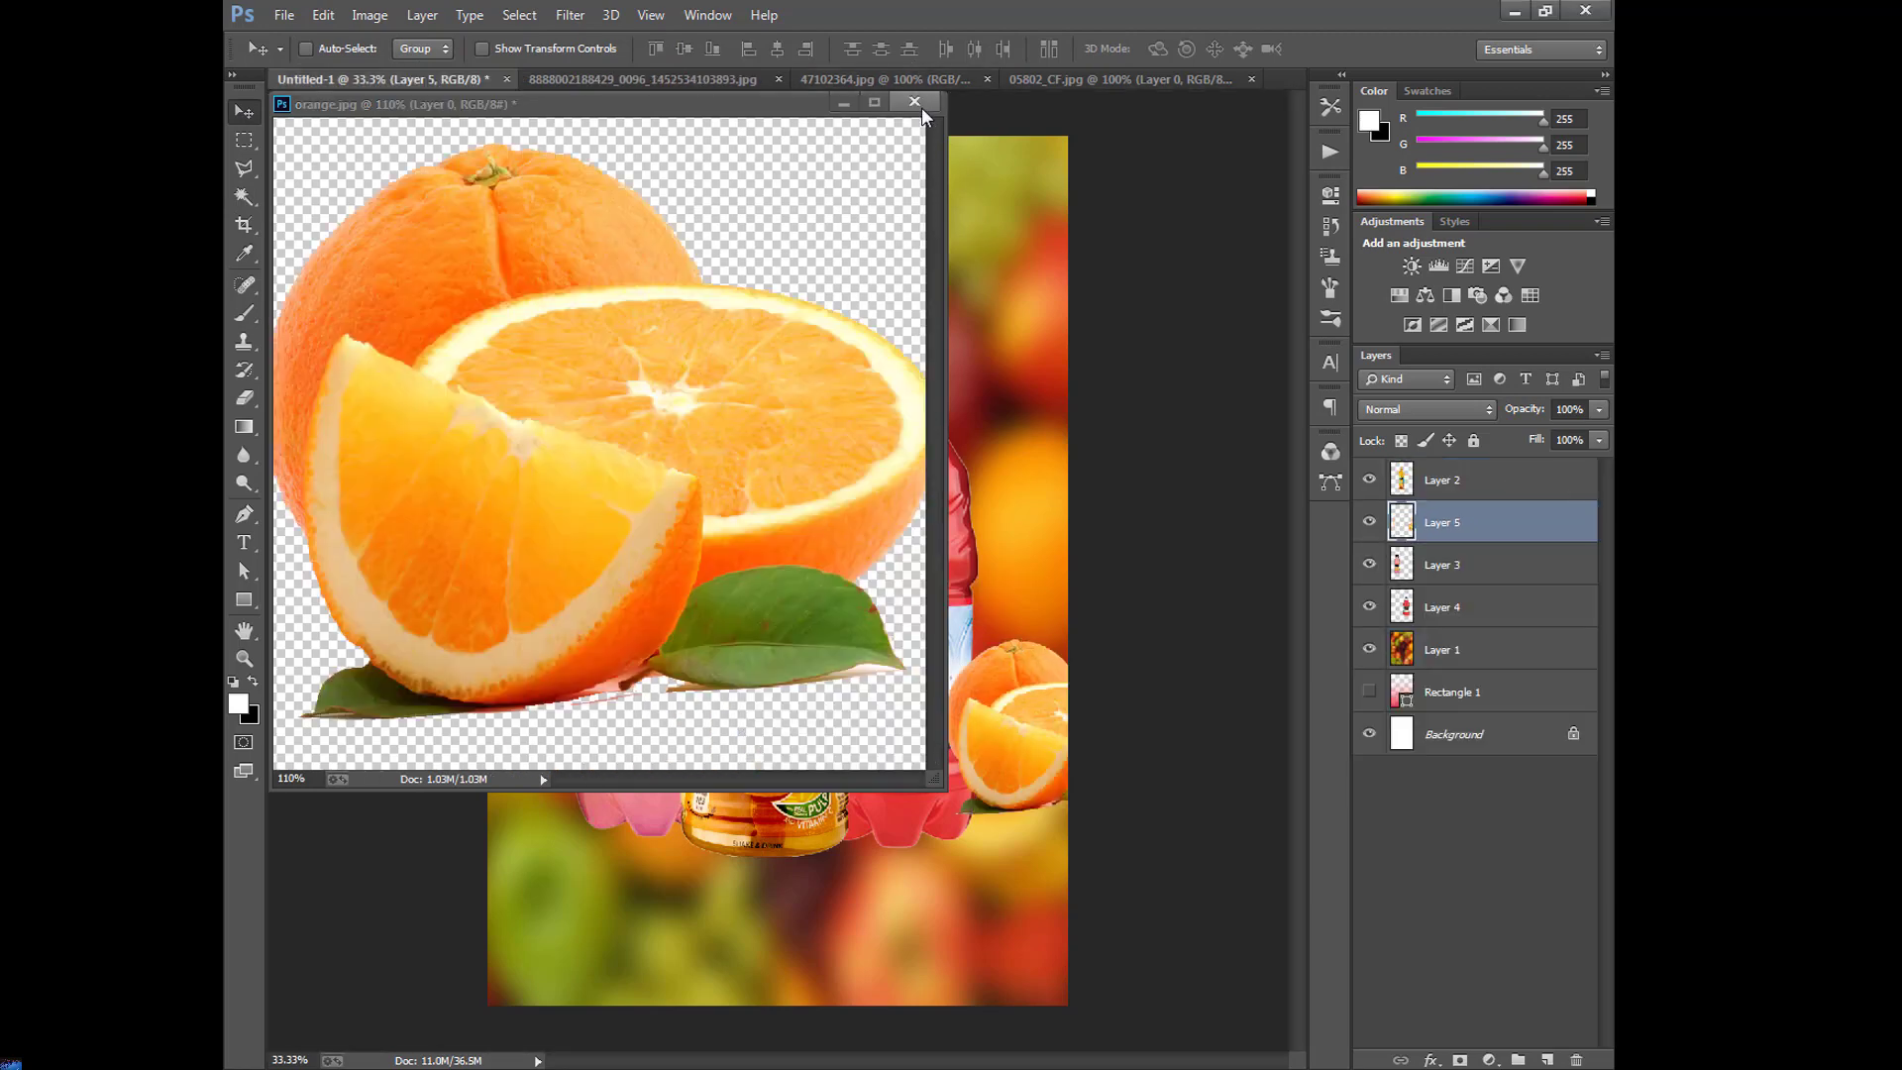
click(921, 107)
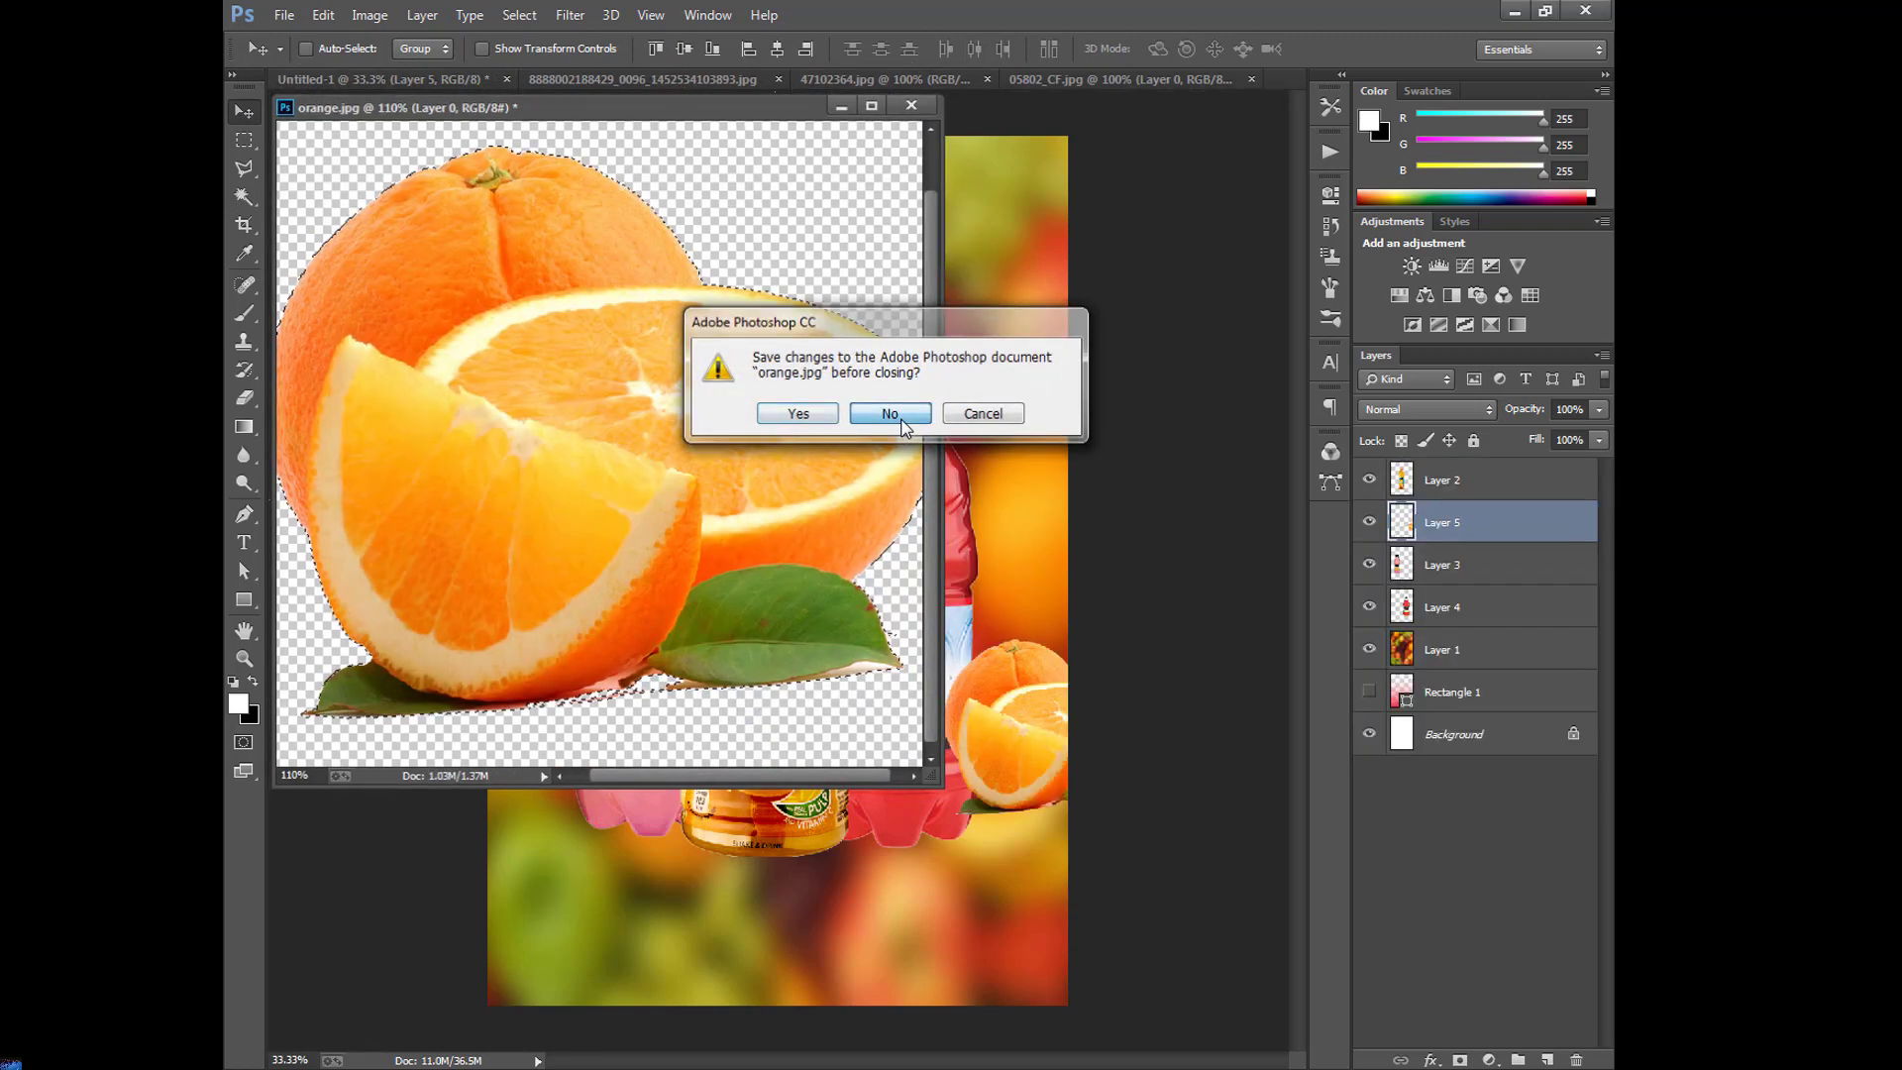
click(889, 413)
mouse_move(987, 728)
mouse_down()
mouse_move(579, 810)
mouse_move(570, 787)
mouse_up()
Scale the orange to about 103% at the bottles' lower left and apply the transform.
key(ctrl+t)
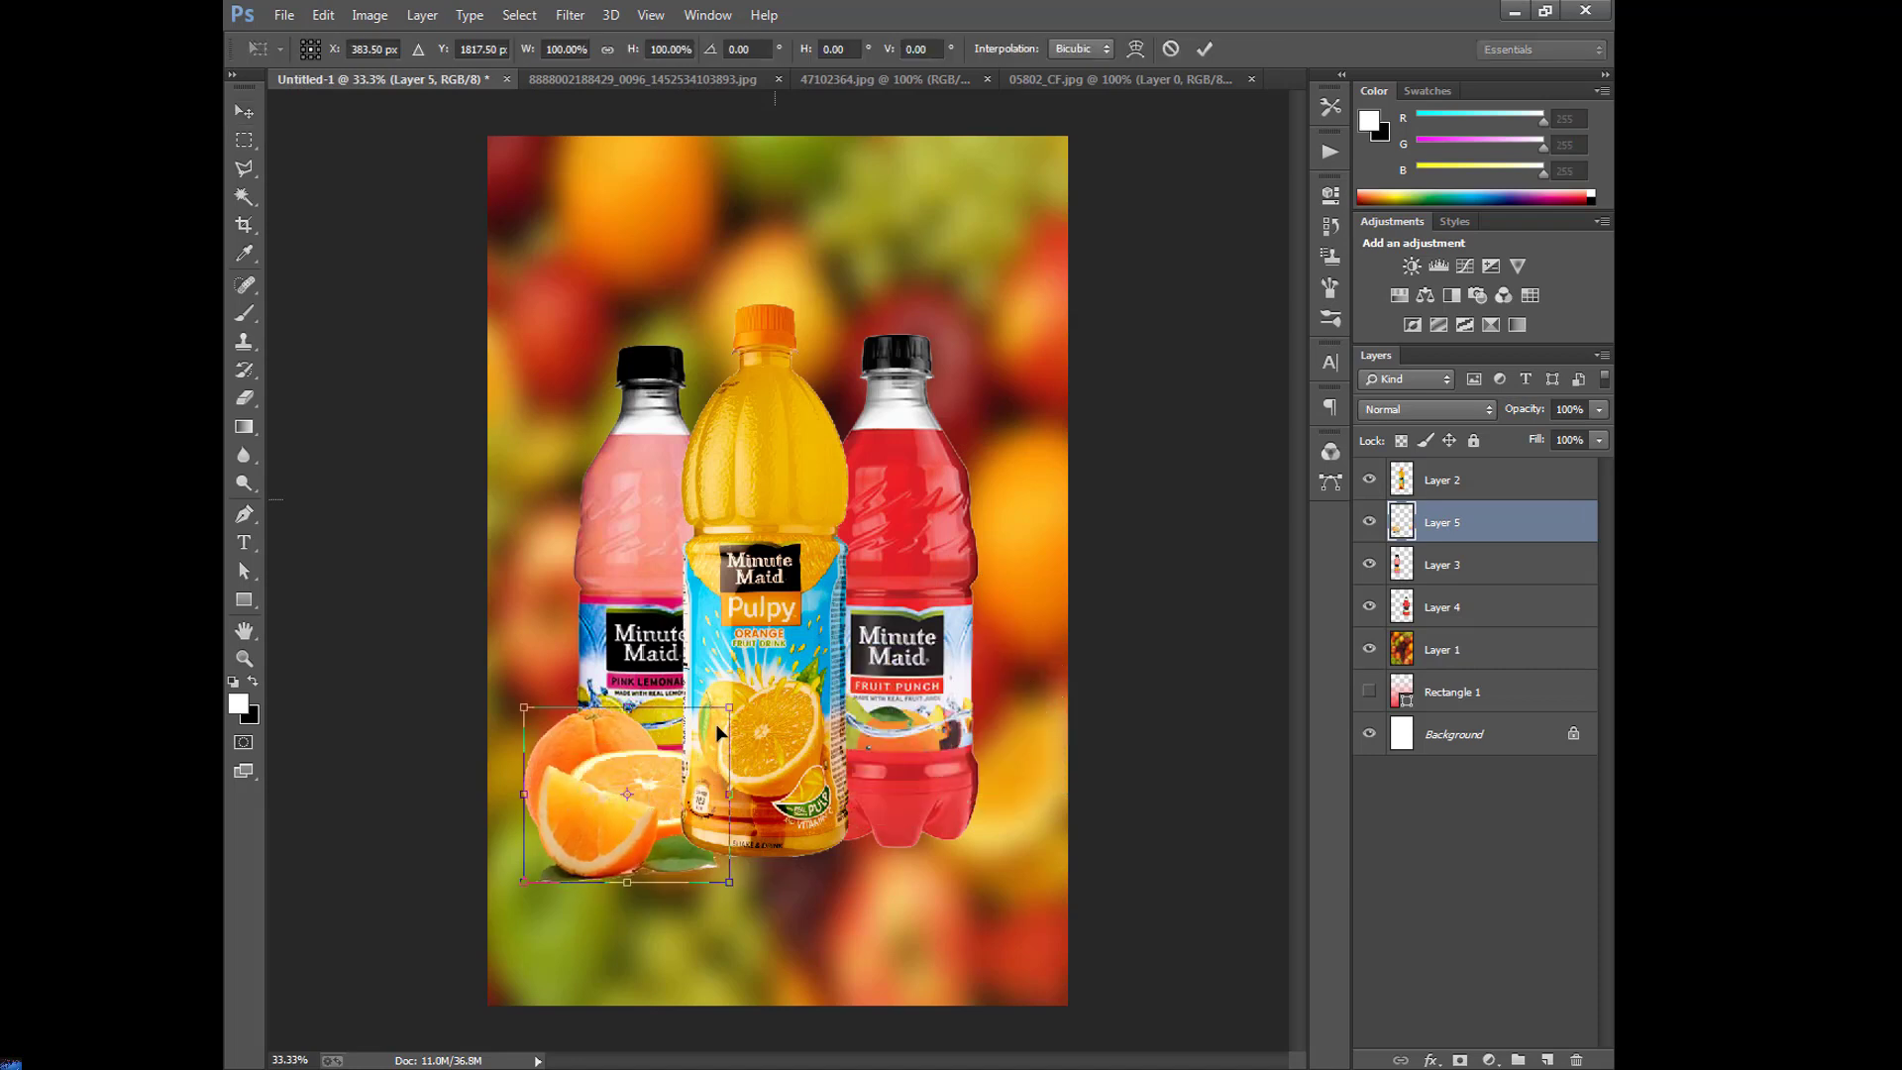
drag(728, 706, 749, 691)
mouse_move(627, 794)
mouse_down()
mouse_move(613, 854)
mouse_move(668, 808)
mouse_move(603, 769)
mouse_up()
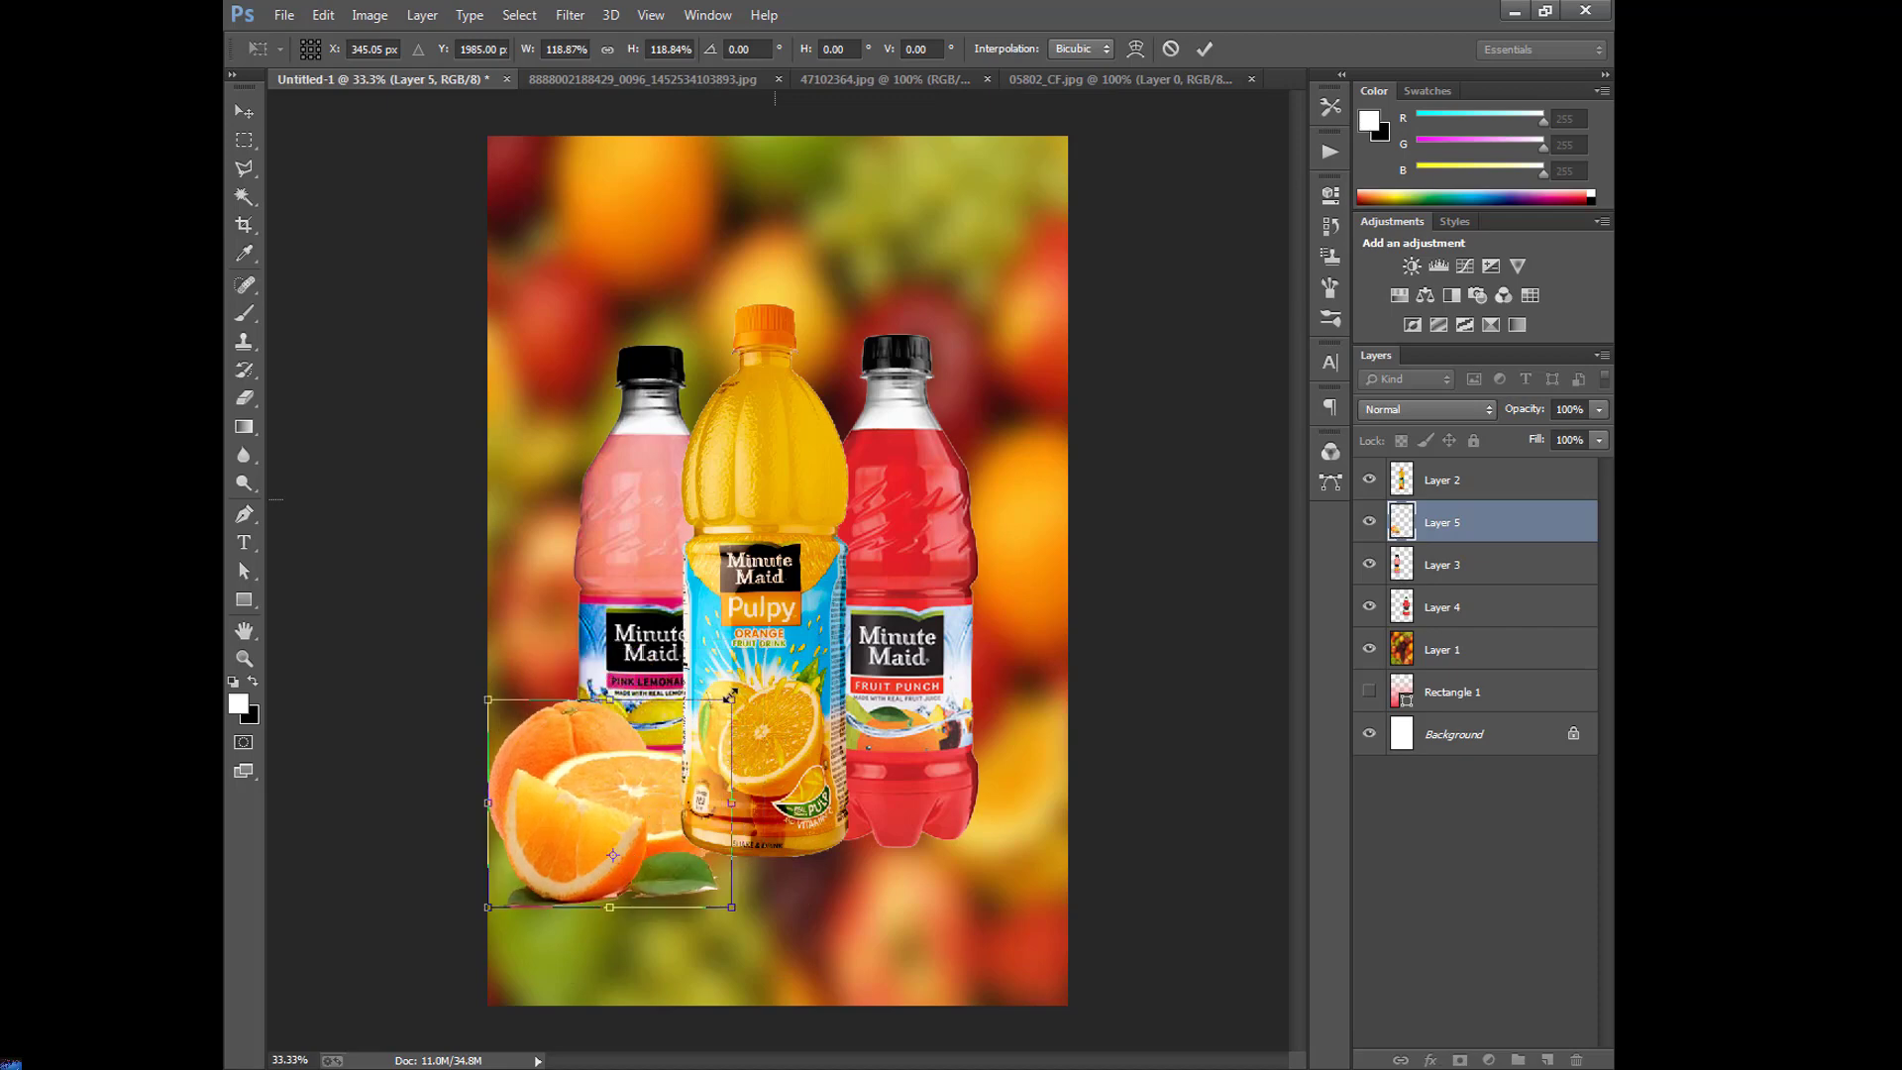
drag(730, 696, 727, 700)
mouse_move(648, 794)
mouse_down()
mouse_move(646, 777)
mouse_move(883, 776)
mouse_move(679, 773)
mouse_up()
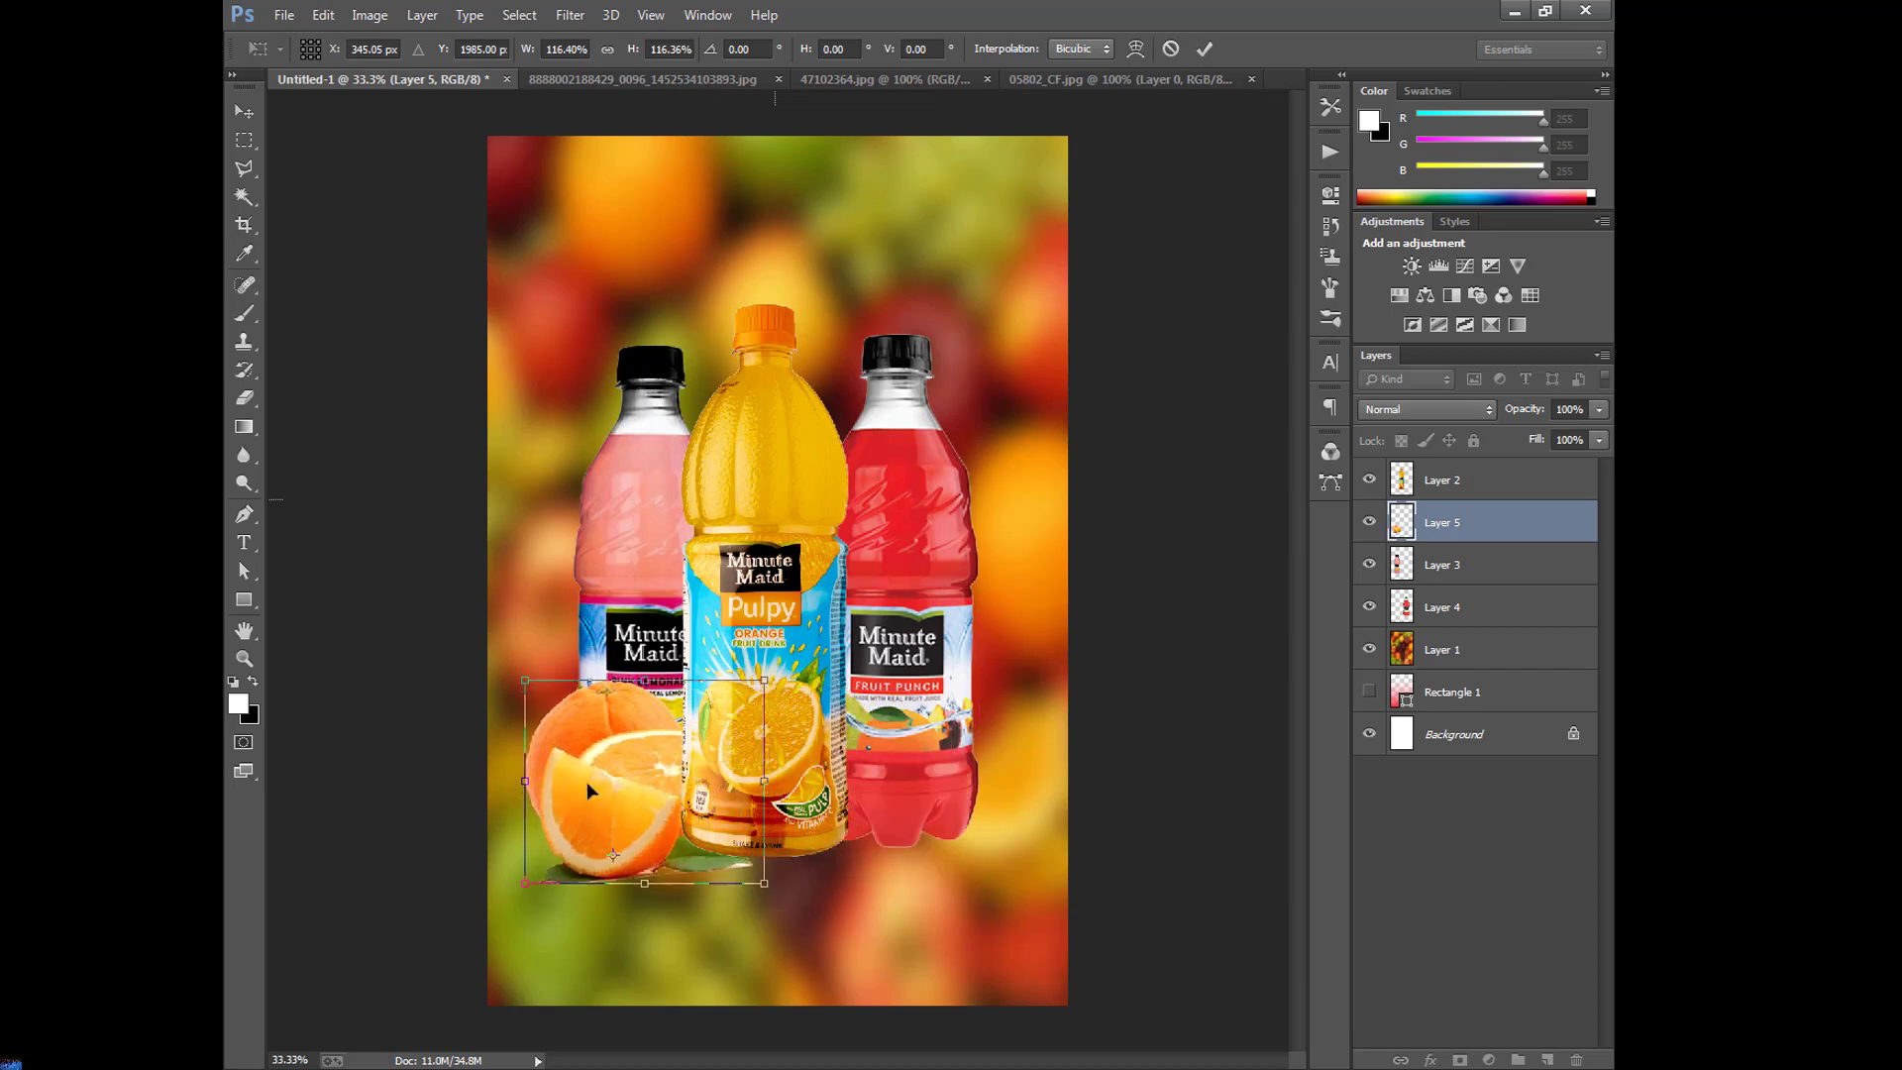
drag(628, 764, 642, 772)
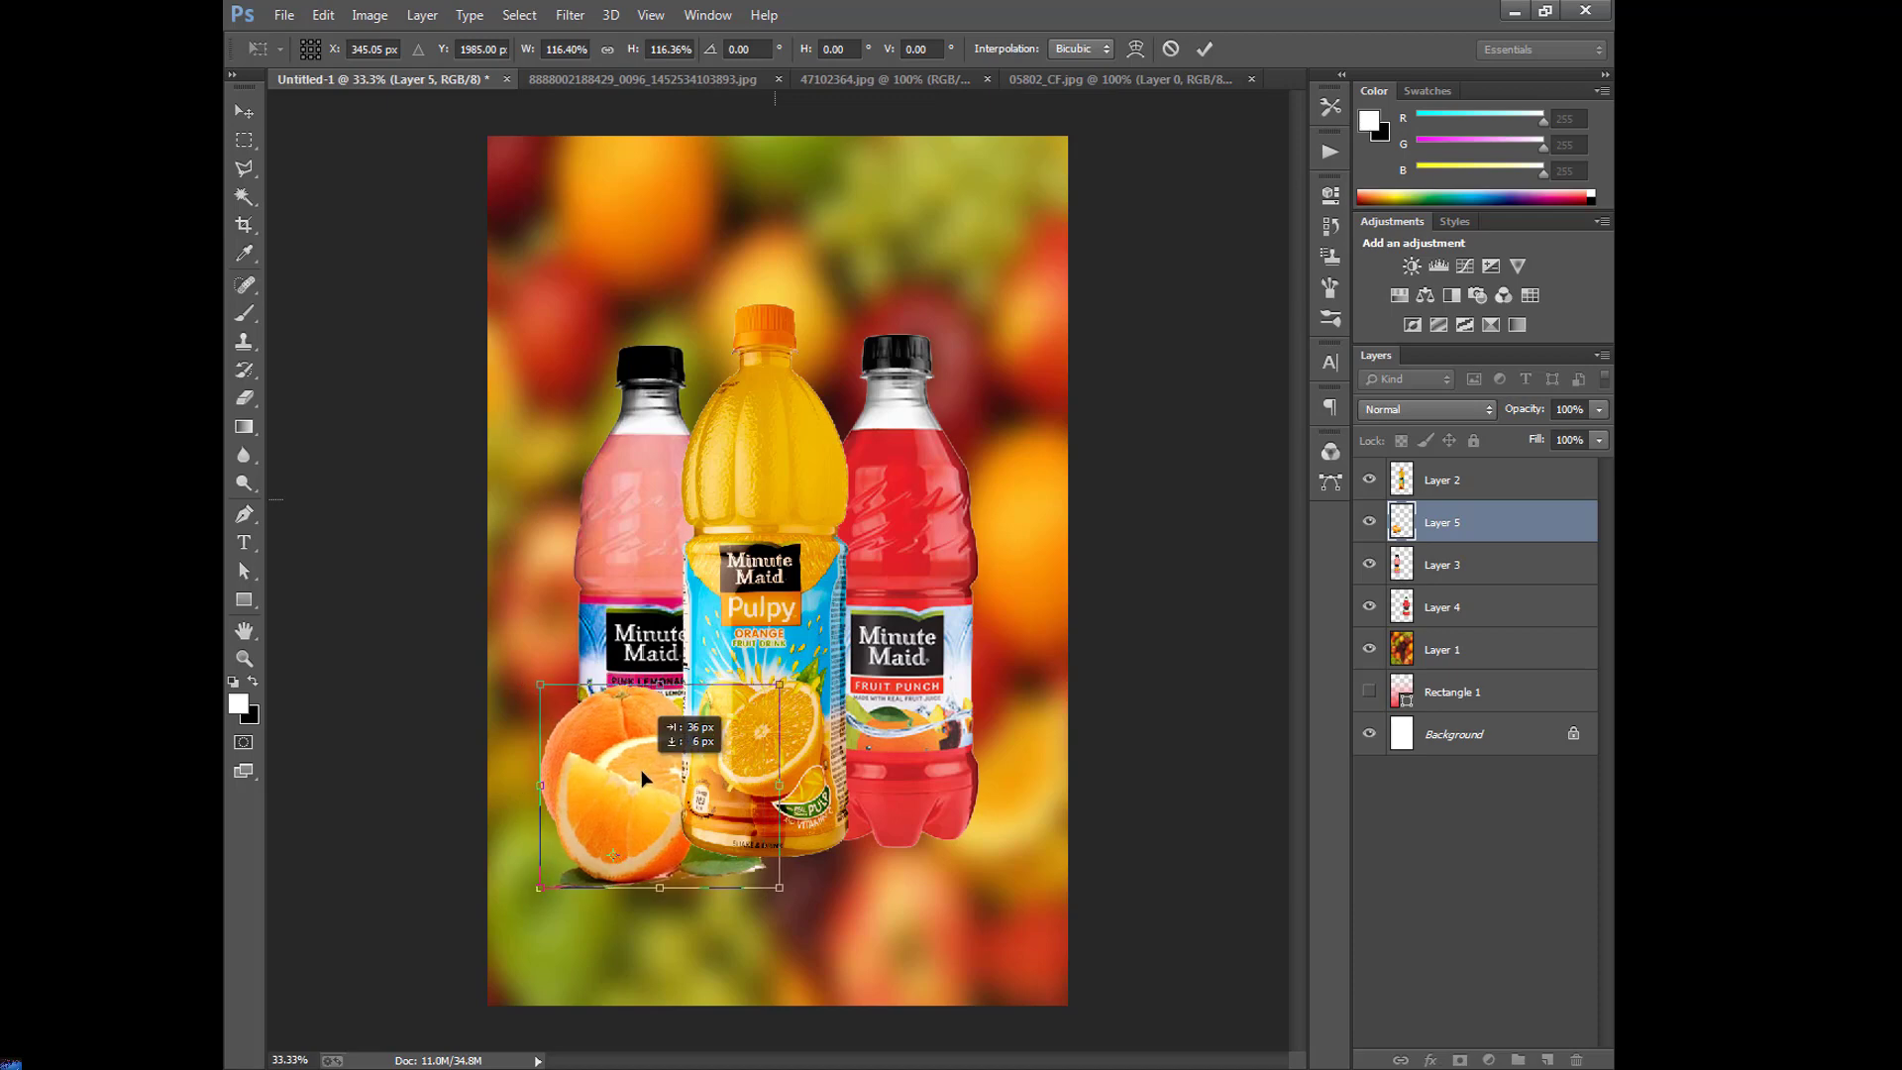
drag(776, 687, 754, 711)
drag(642, 824, 652, 808)
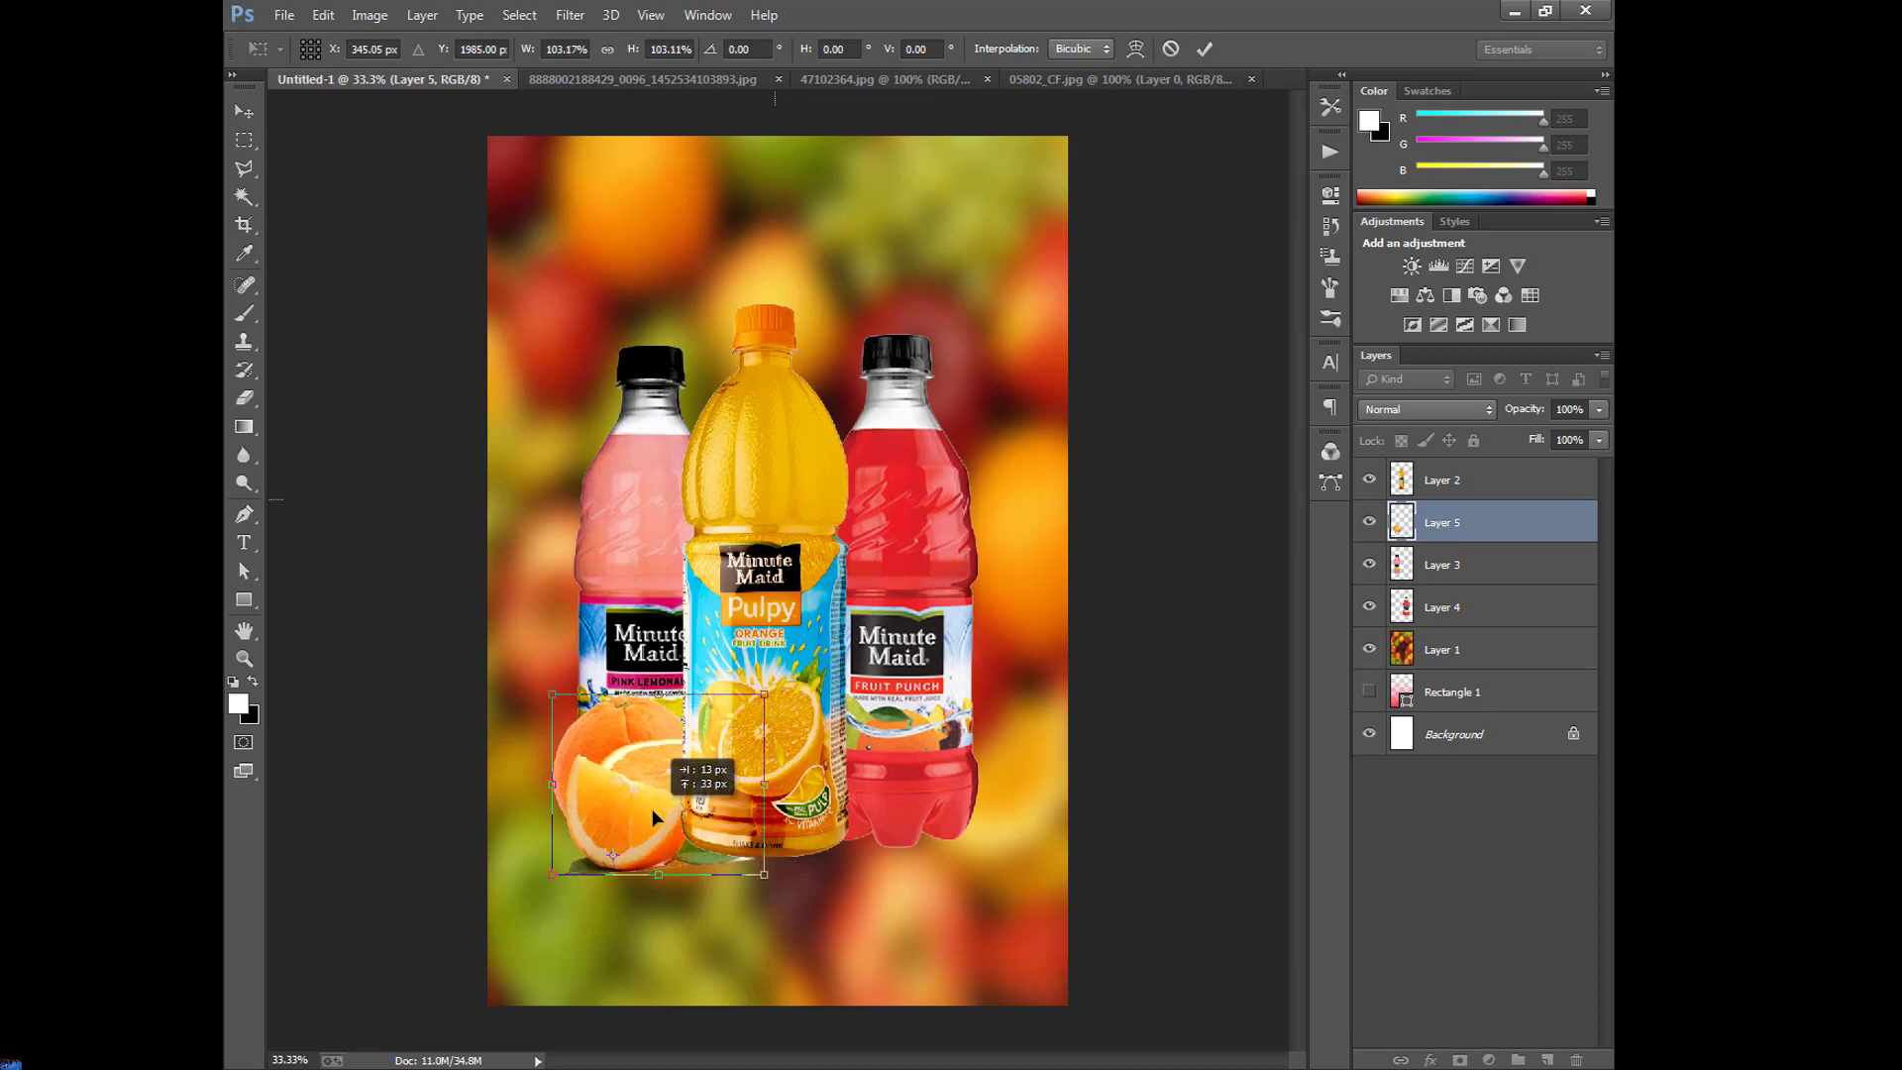
click(253, 107)
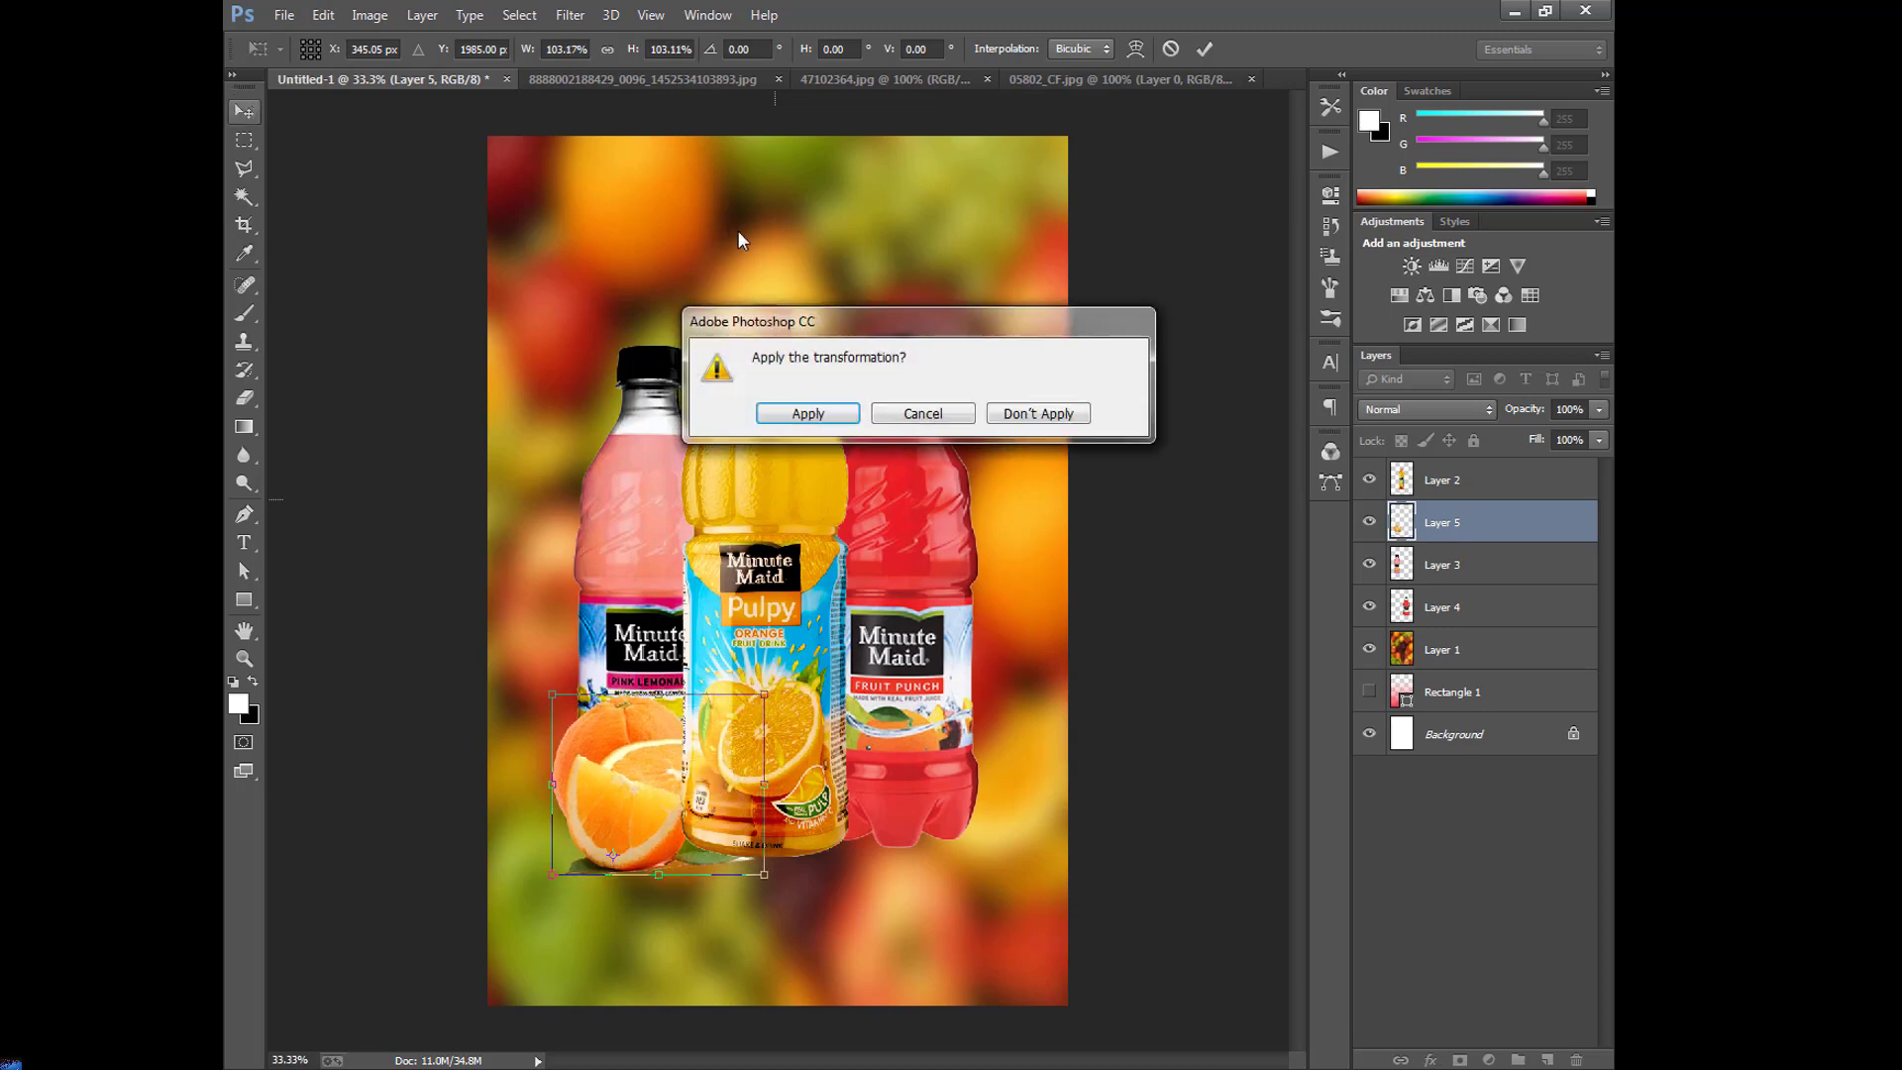
click(802, 412)
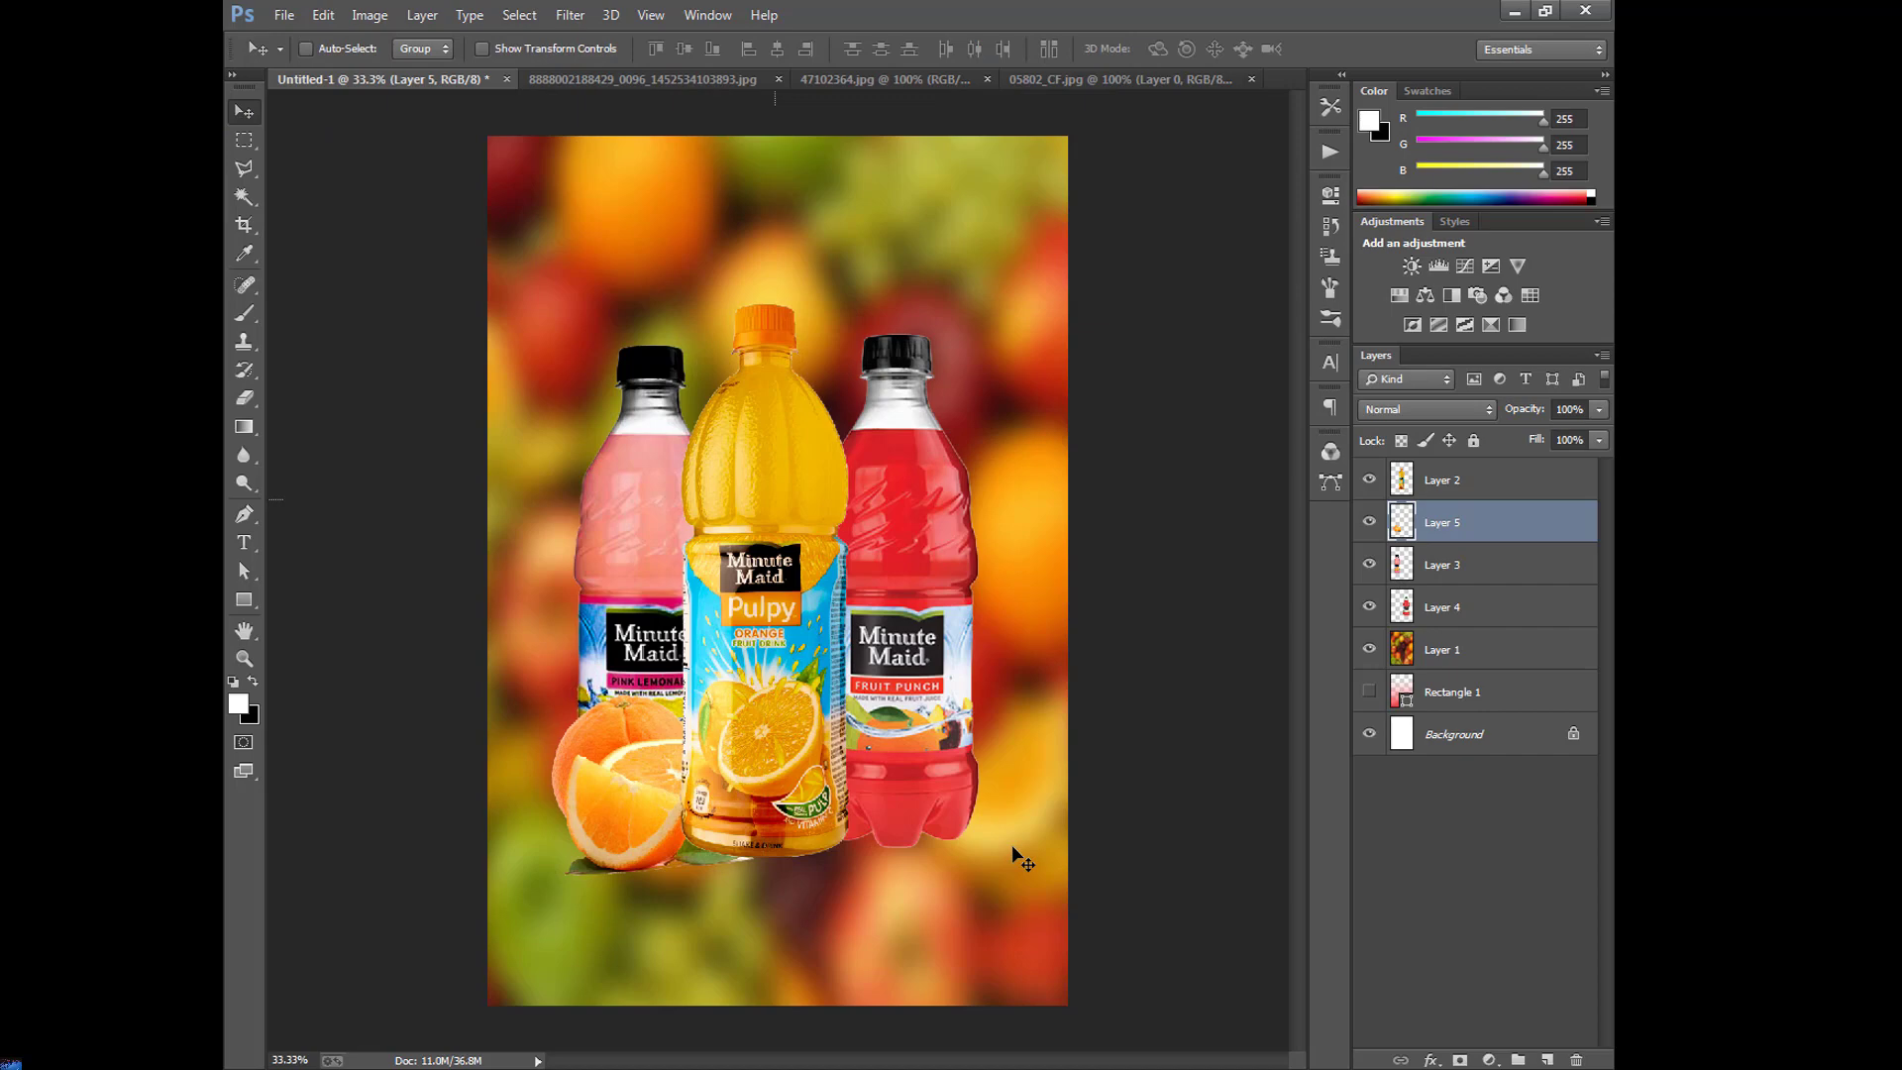
Open the Minute Maid logo from Downloads, drag it into the ad, and close it.
click(281, 11)
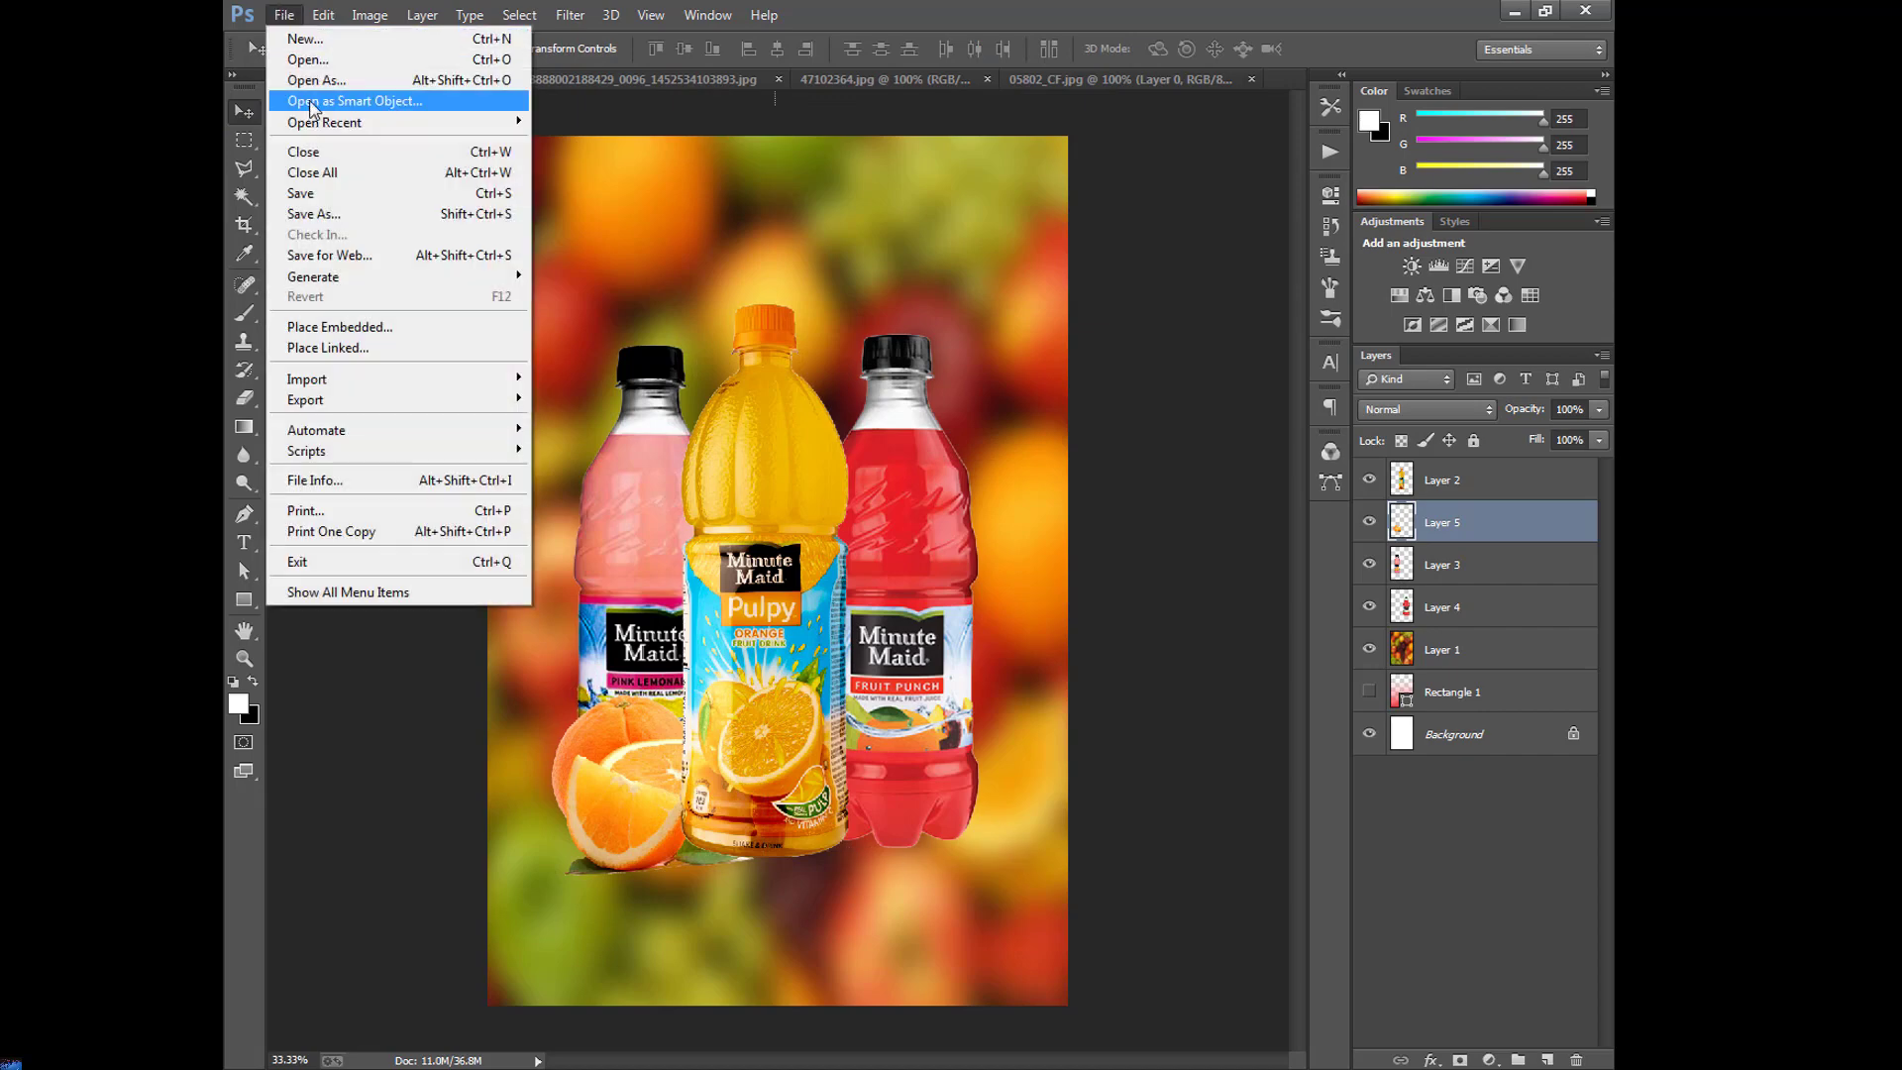
click(307, 59)
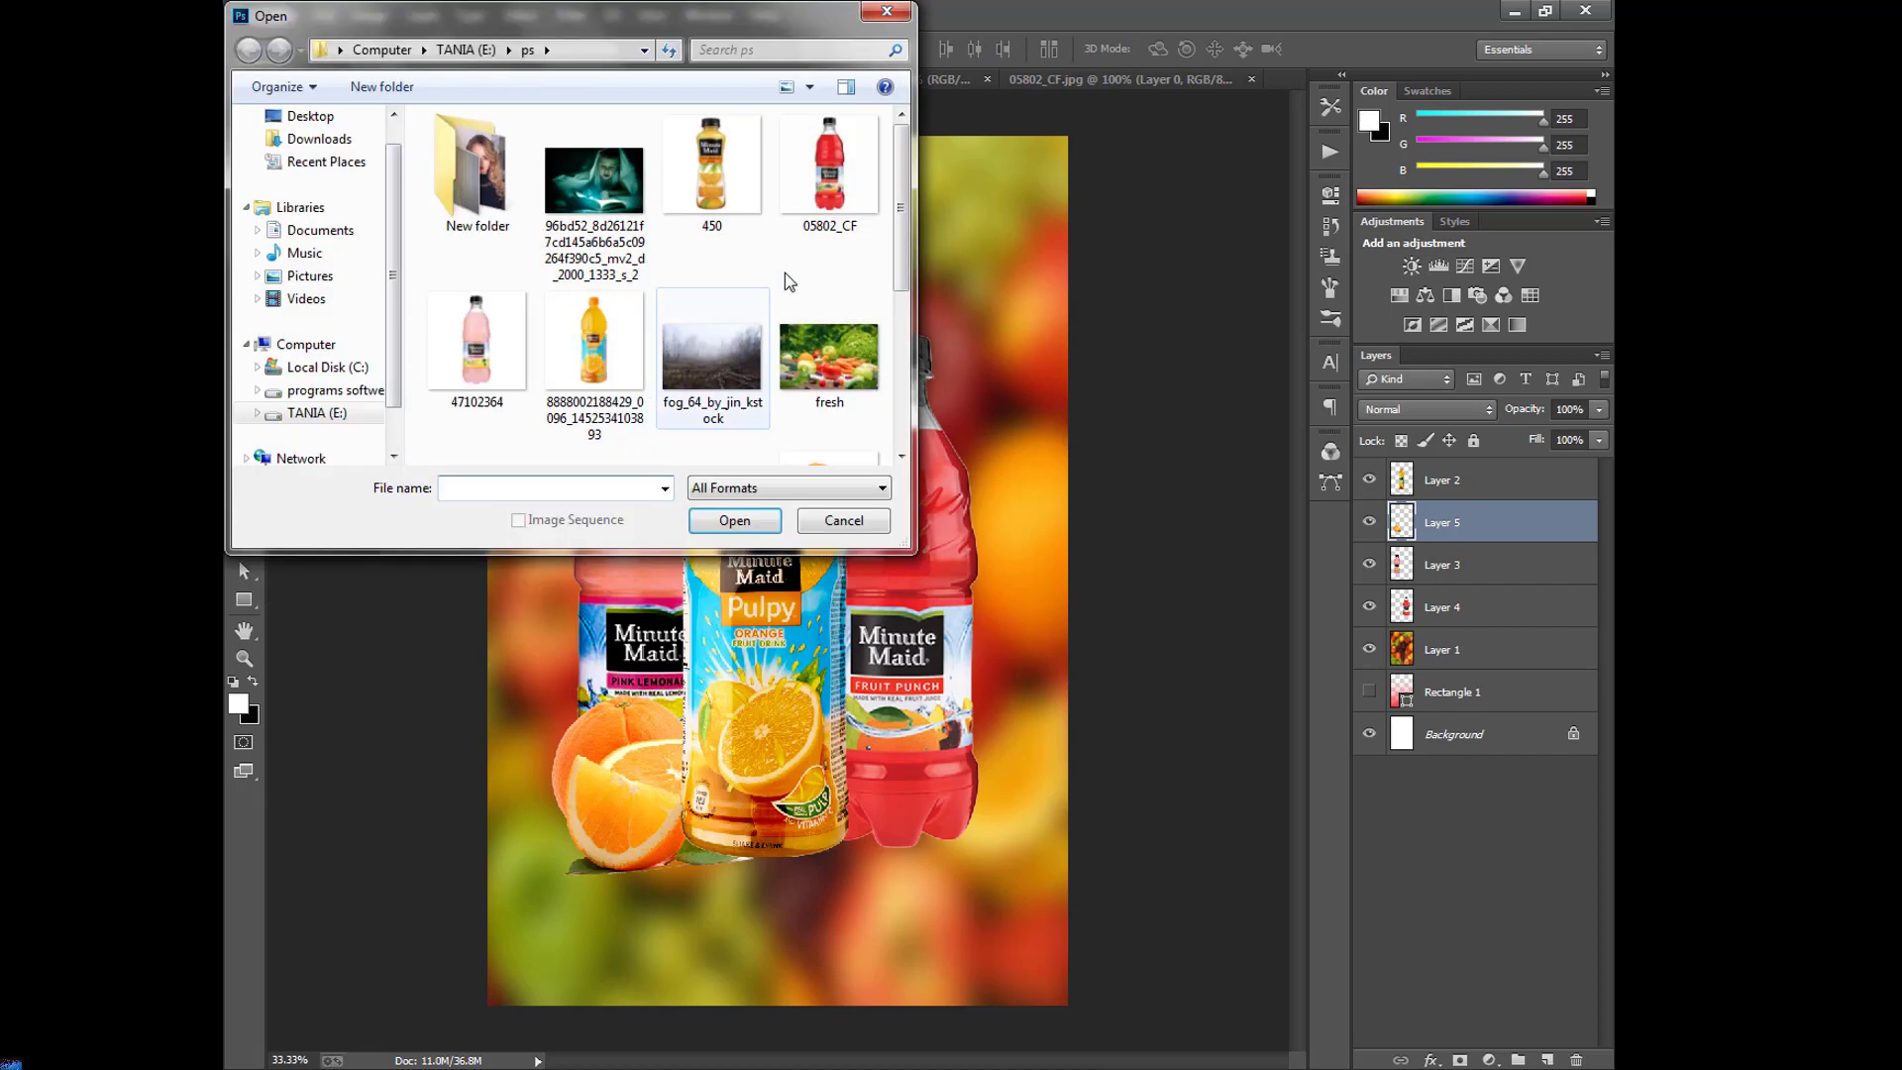
click(302, 140)
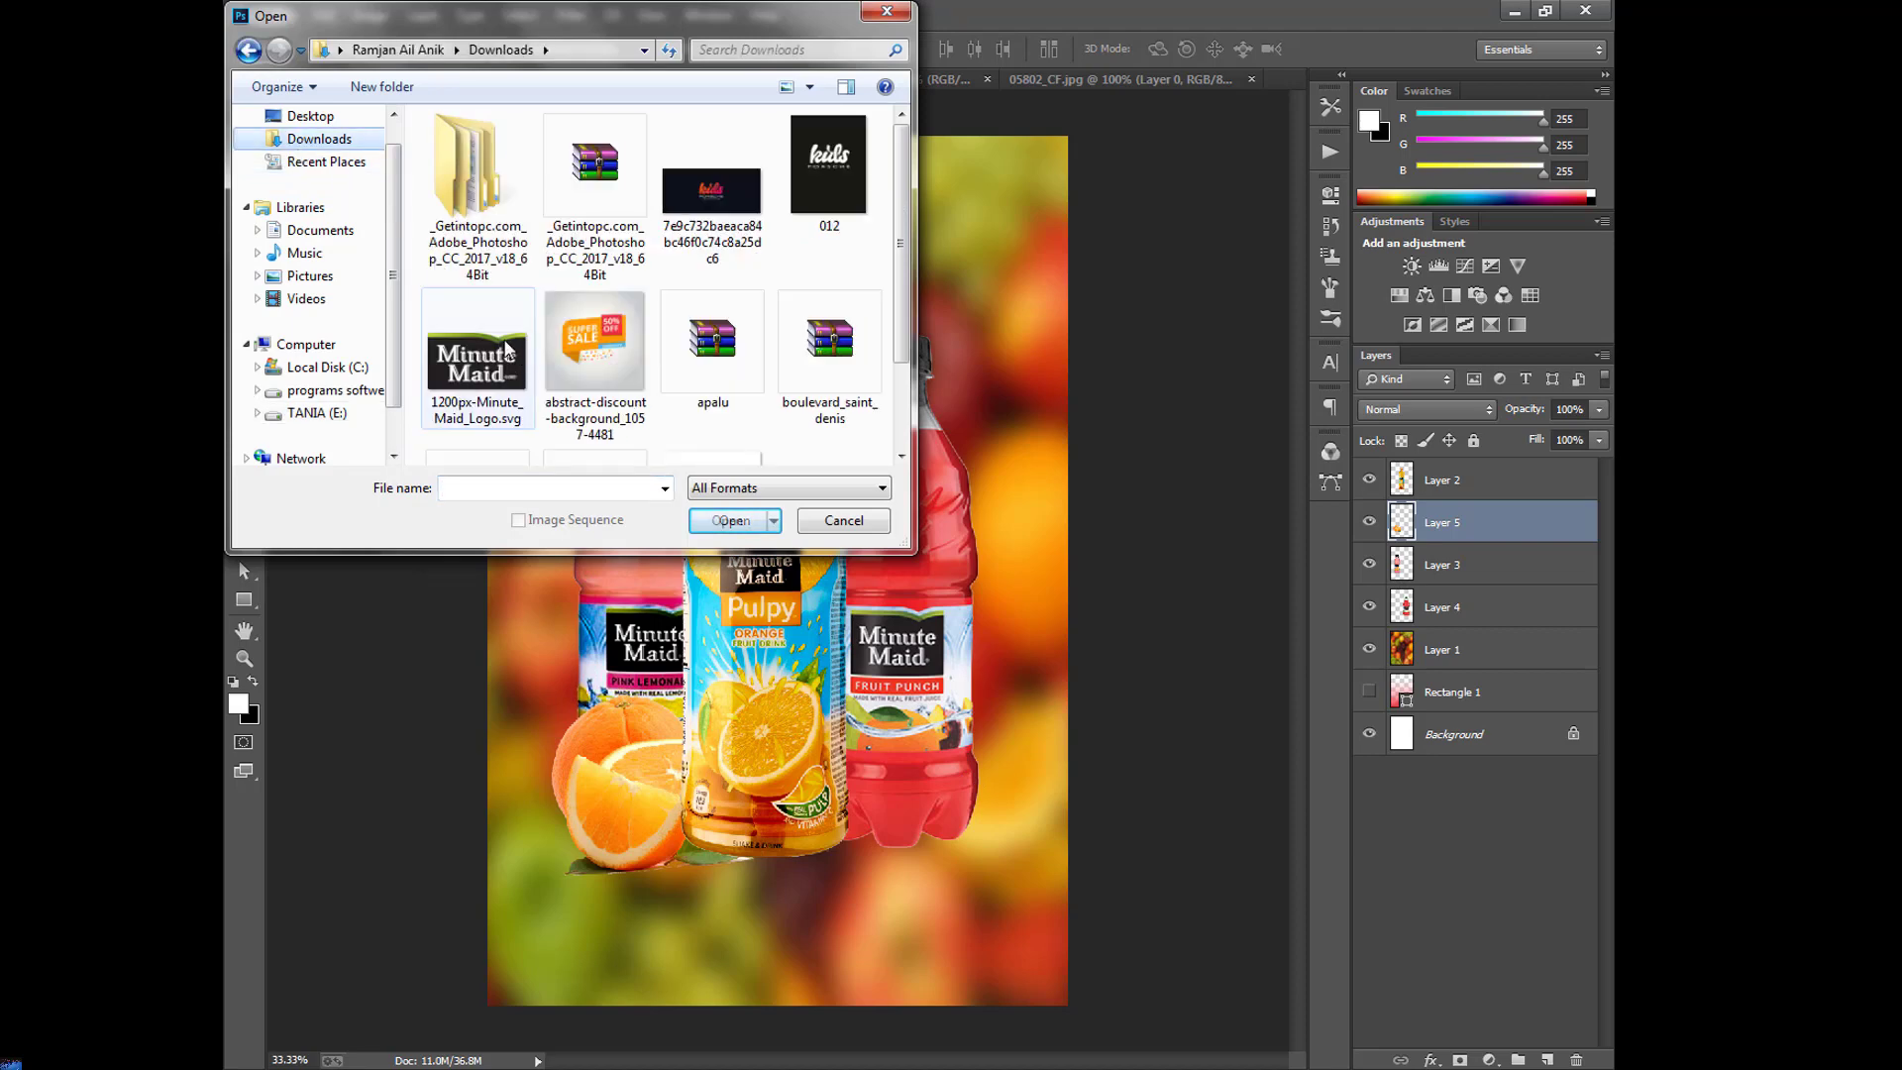
click(510, 353)
click(711, 529)
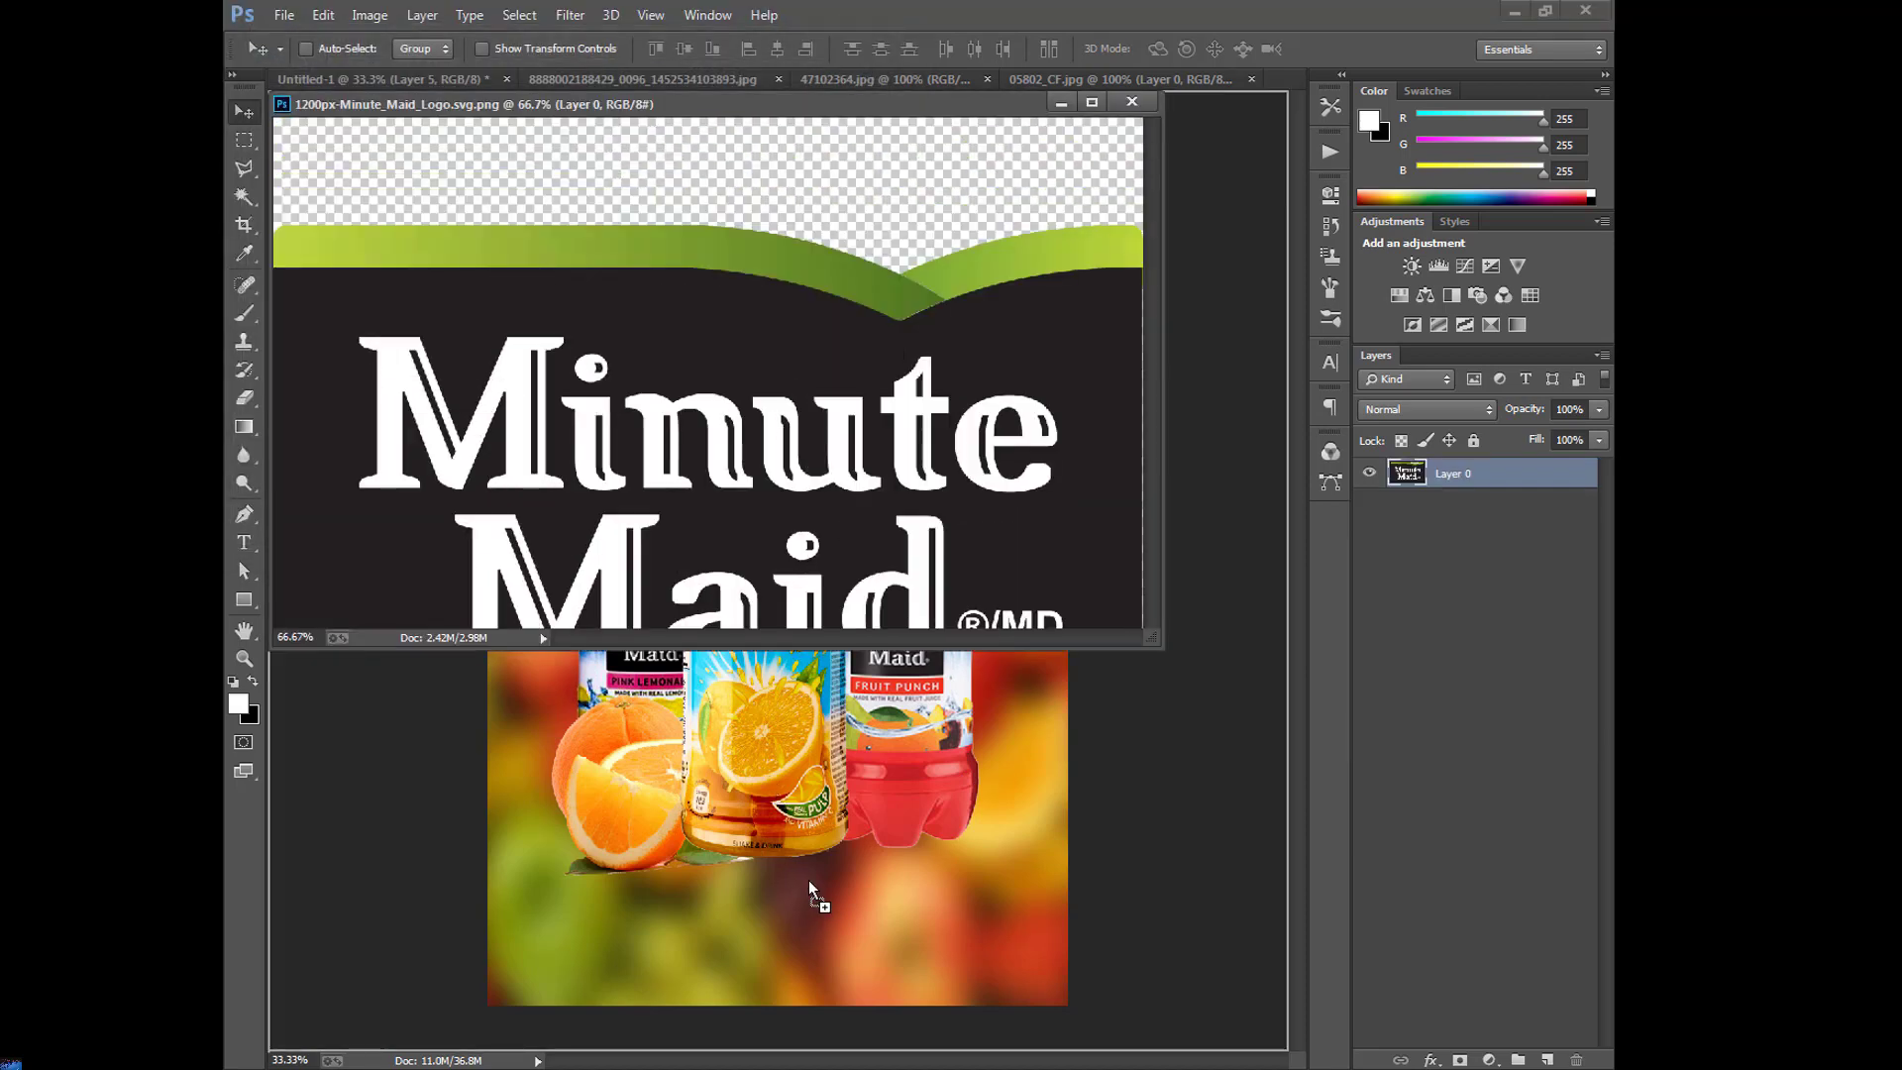
drag(830, 870, 899, 847)
click(1132, 102)
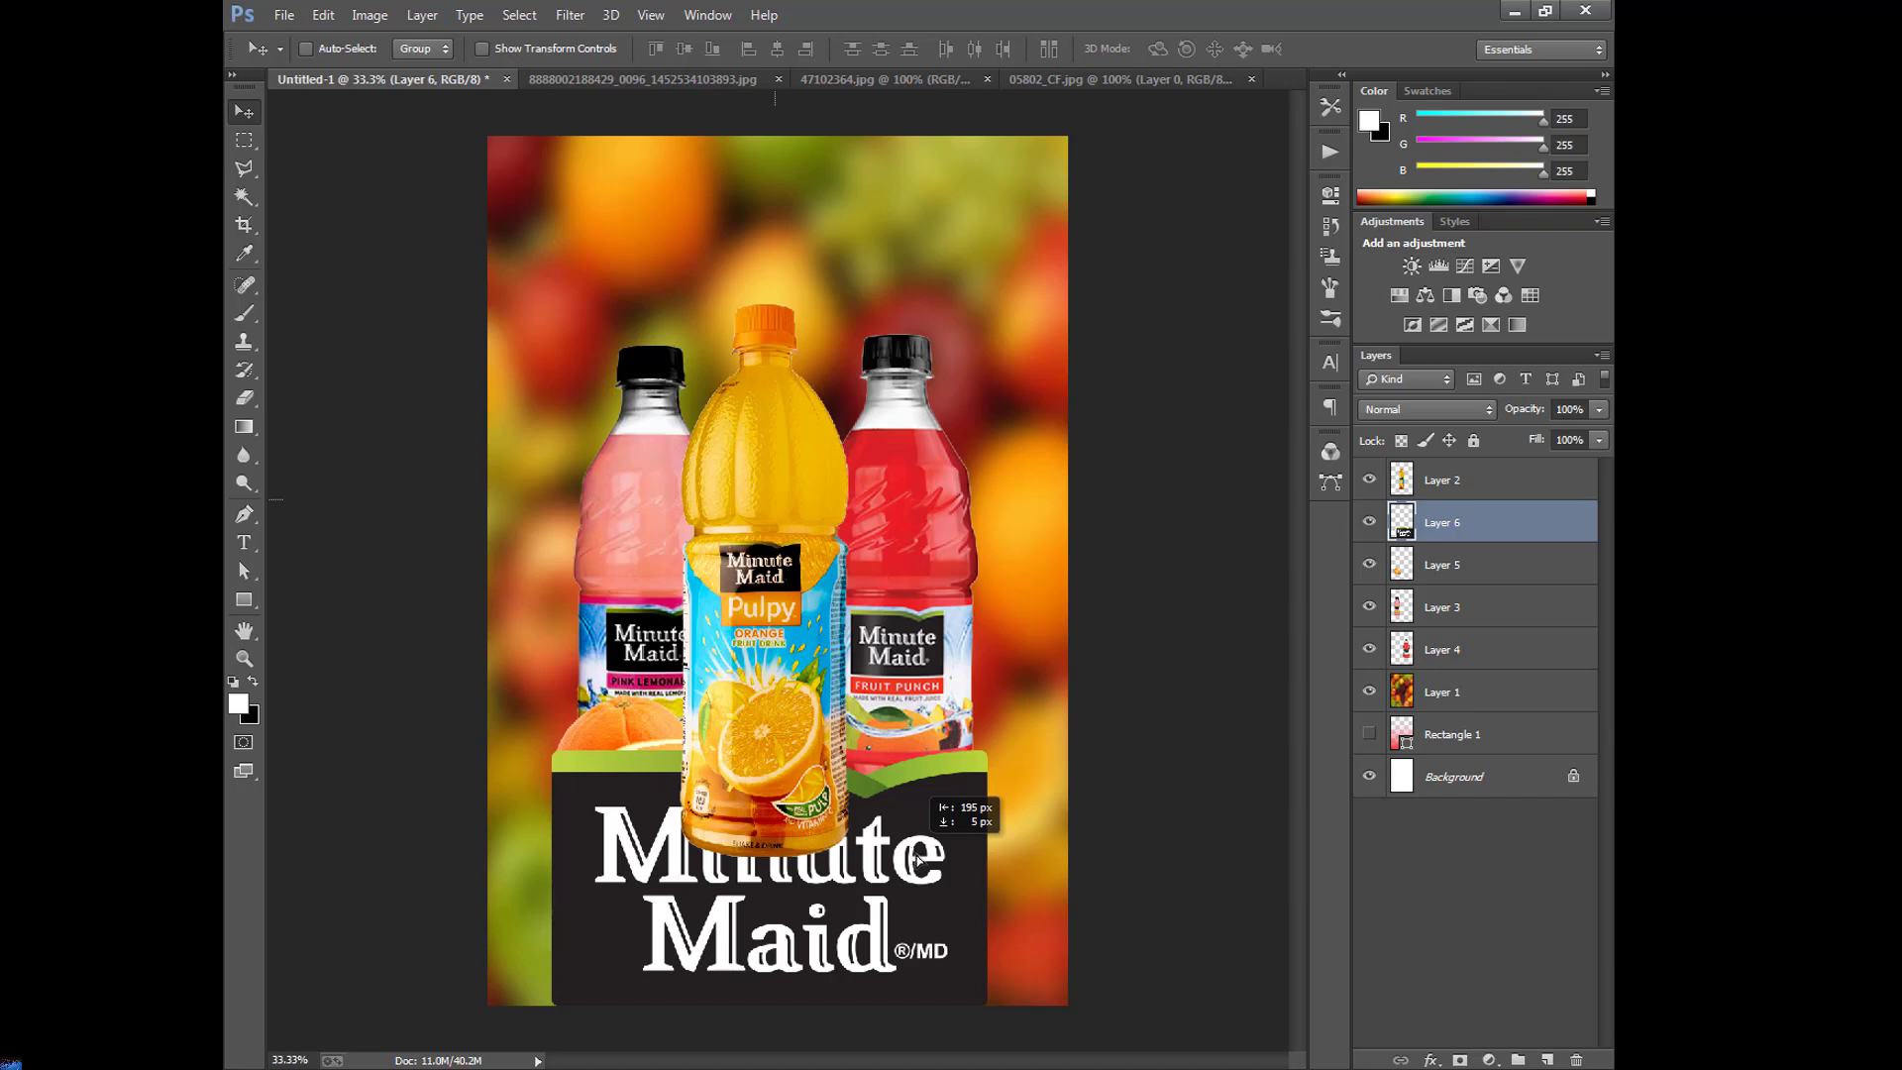
Stack the logo above Layer 2, scale it to about 78%, and move Rectangle 1 topmost.
drag(920, 859, 940, 858)
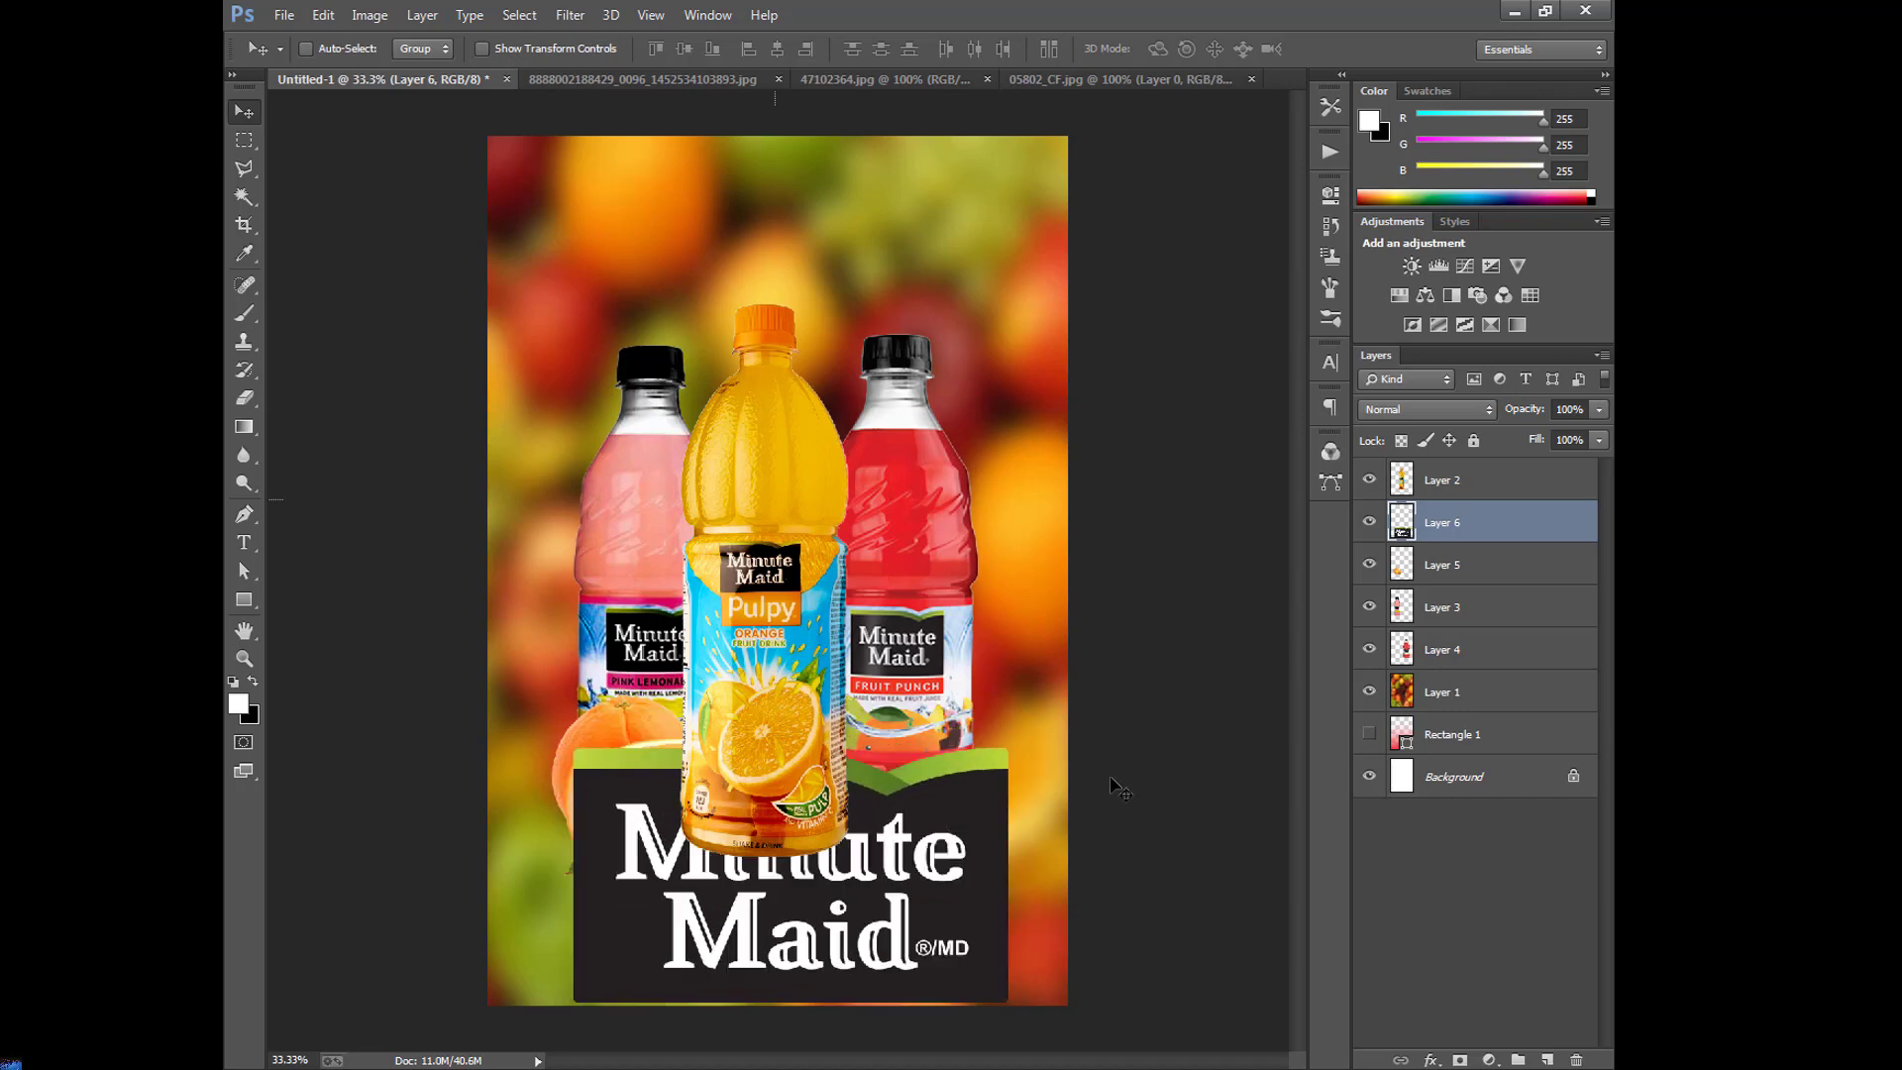
drag(1487, 535, 1496, 469)
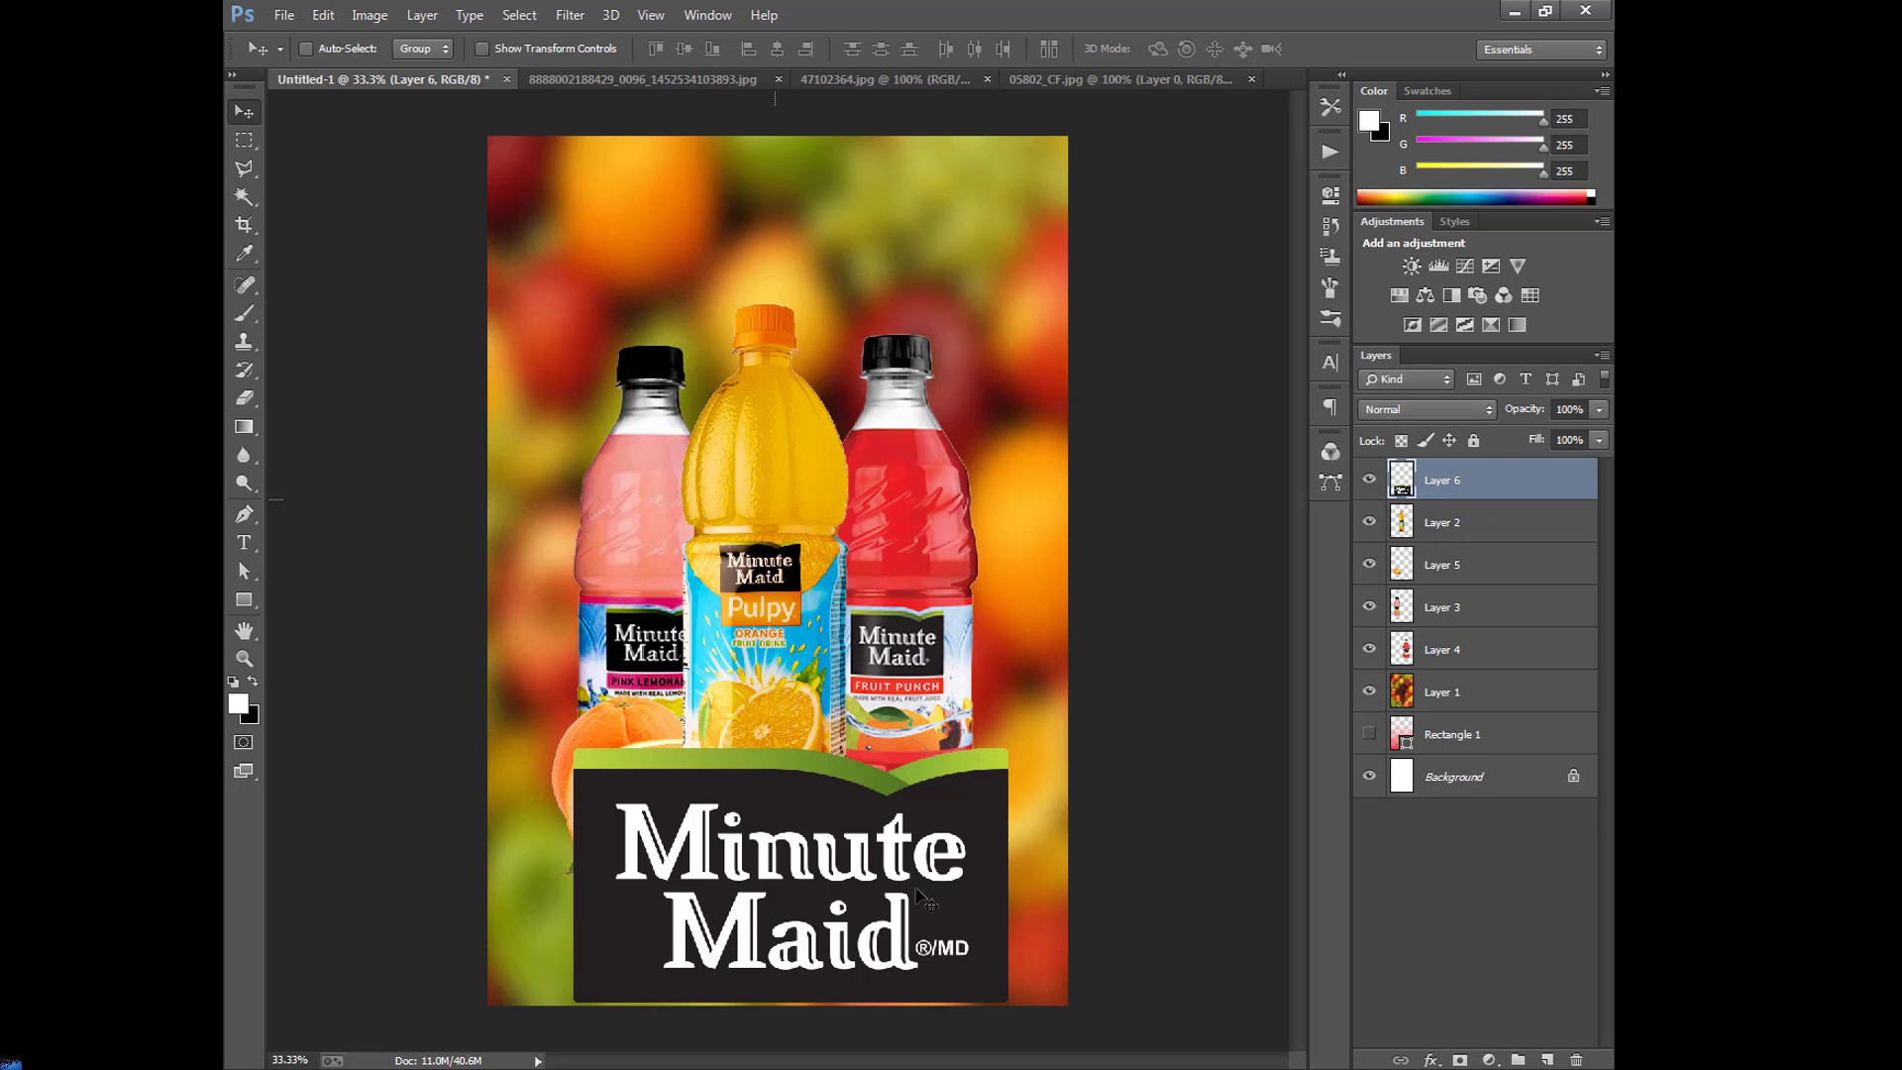
drag(922, 894, 901, 877)
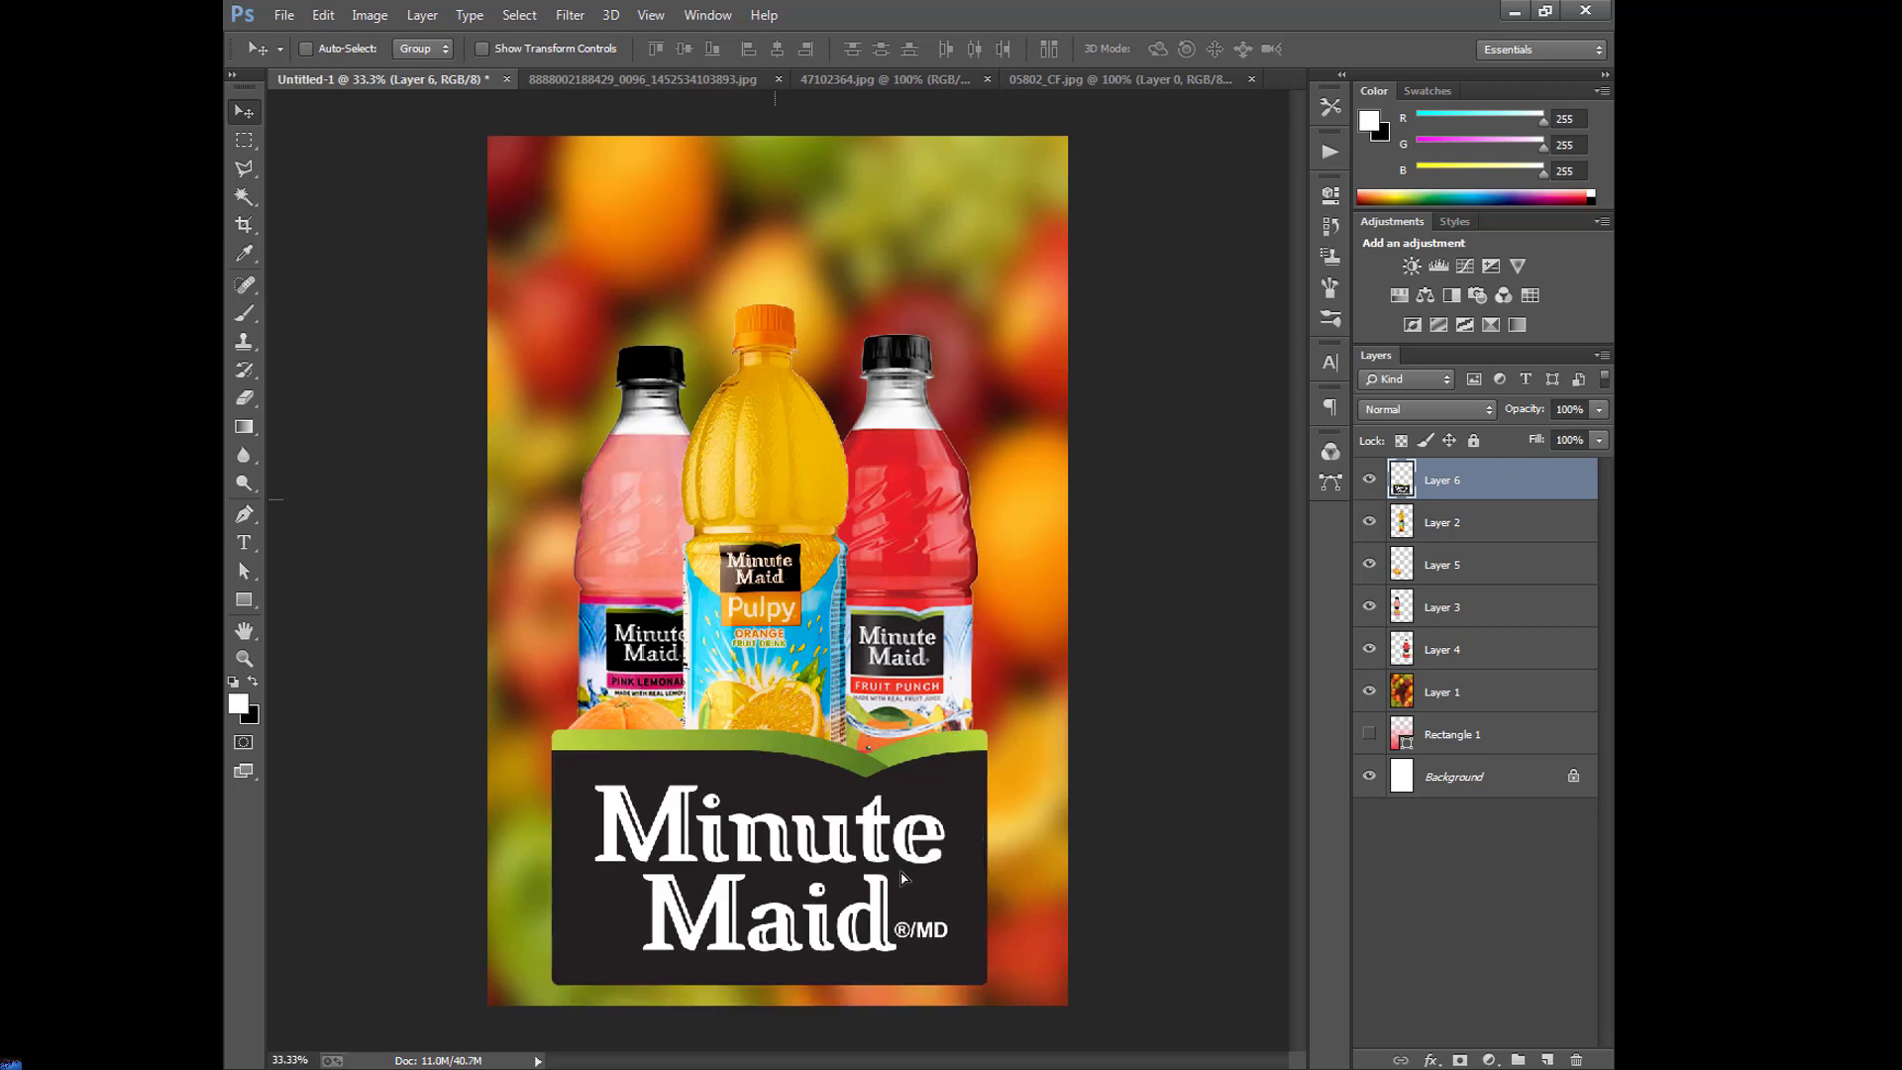
key(ctrl+t)
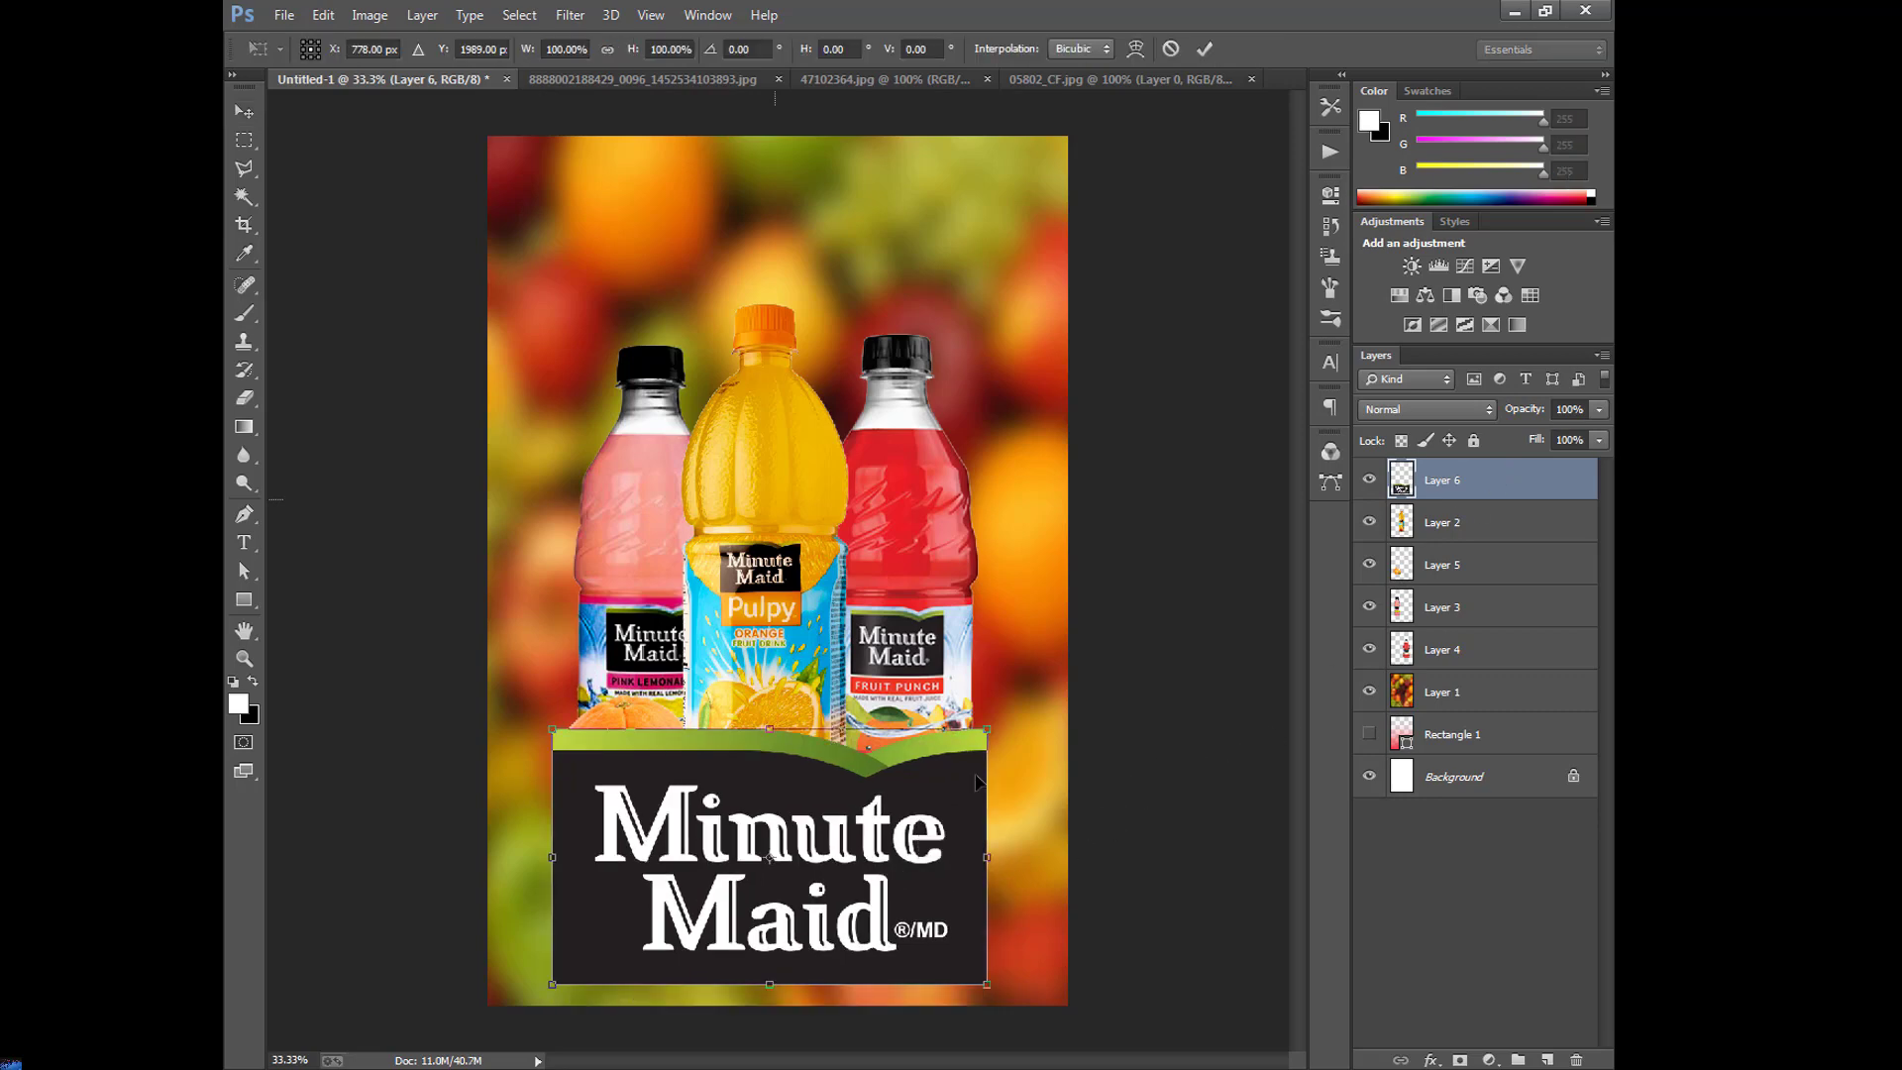
drag(986, 730, 955, 761)
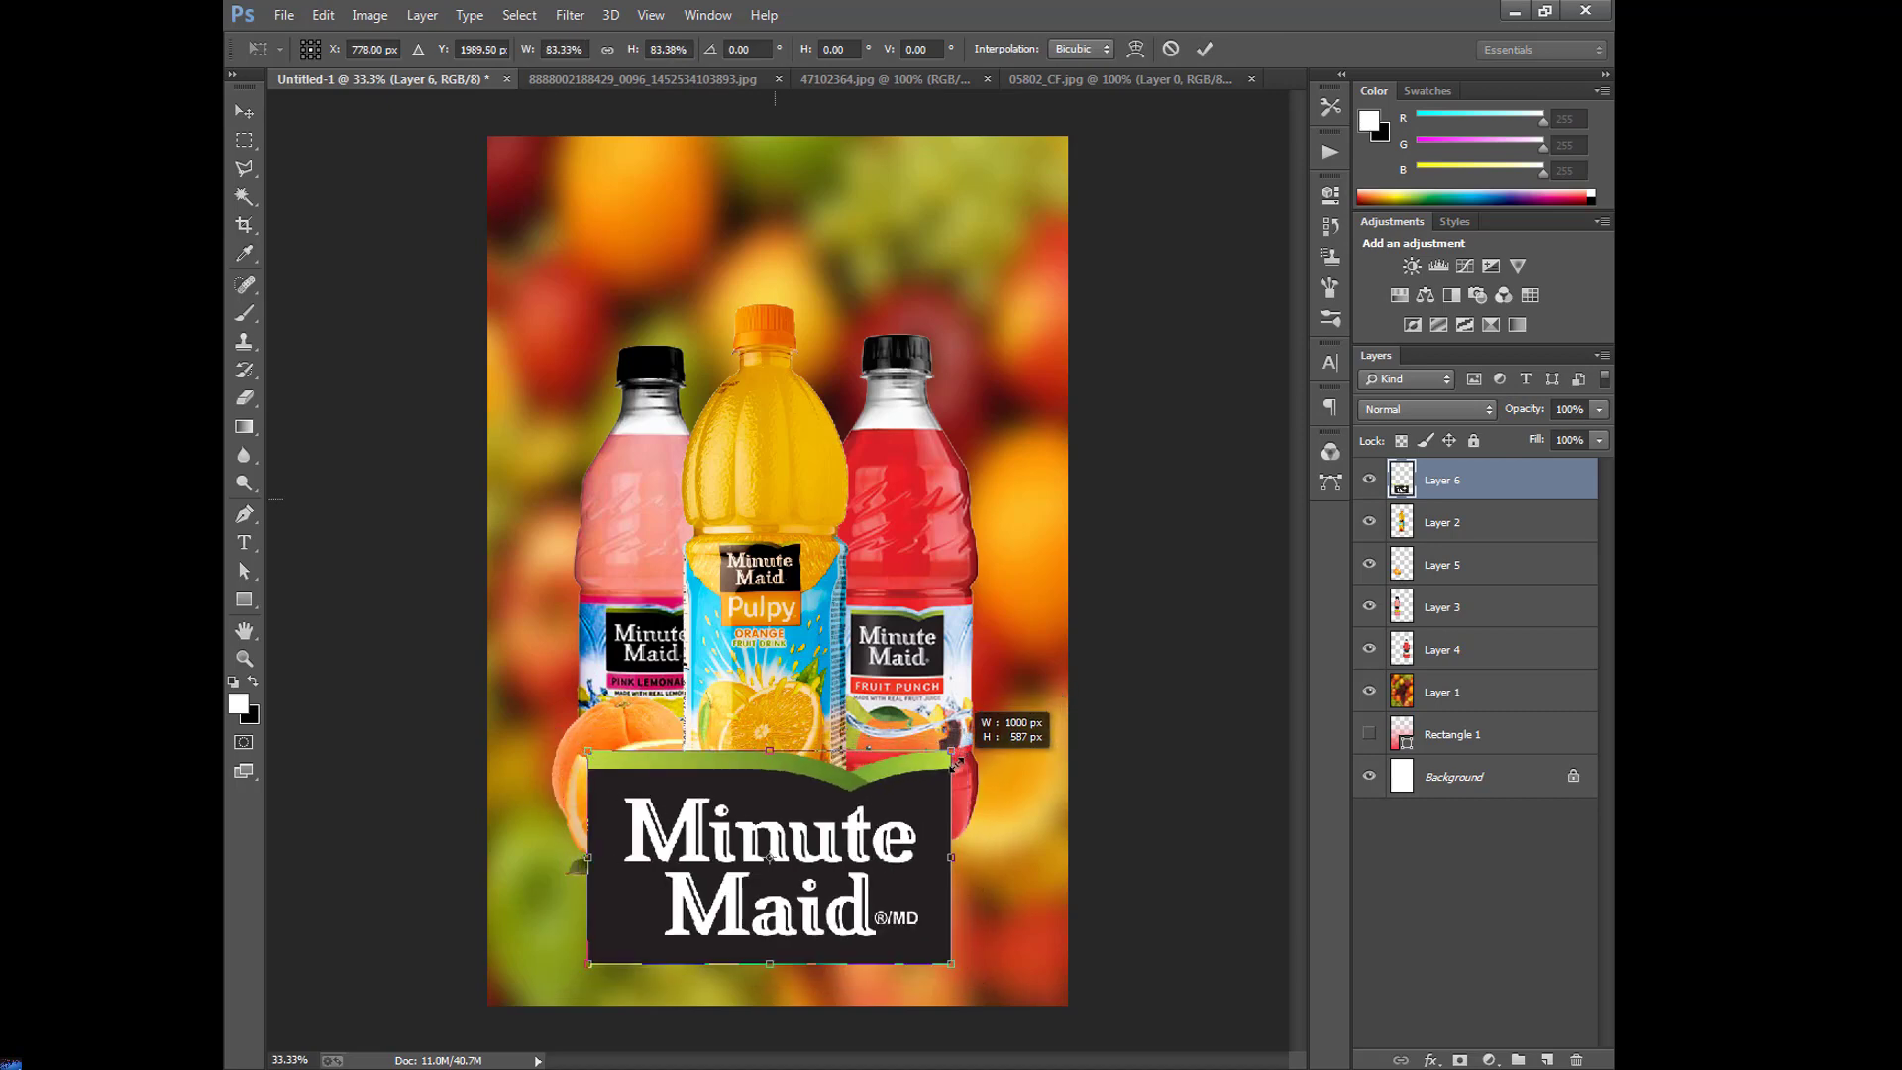
drag(760, 843, 777, 875)
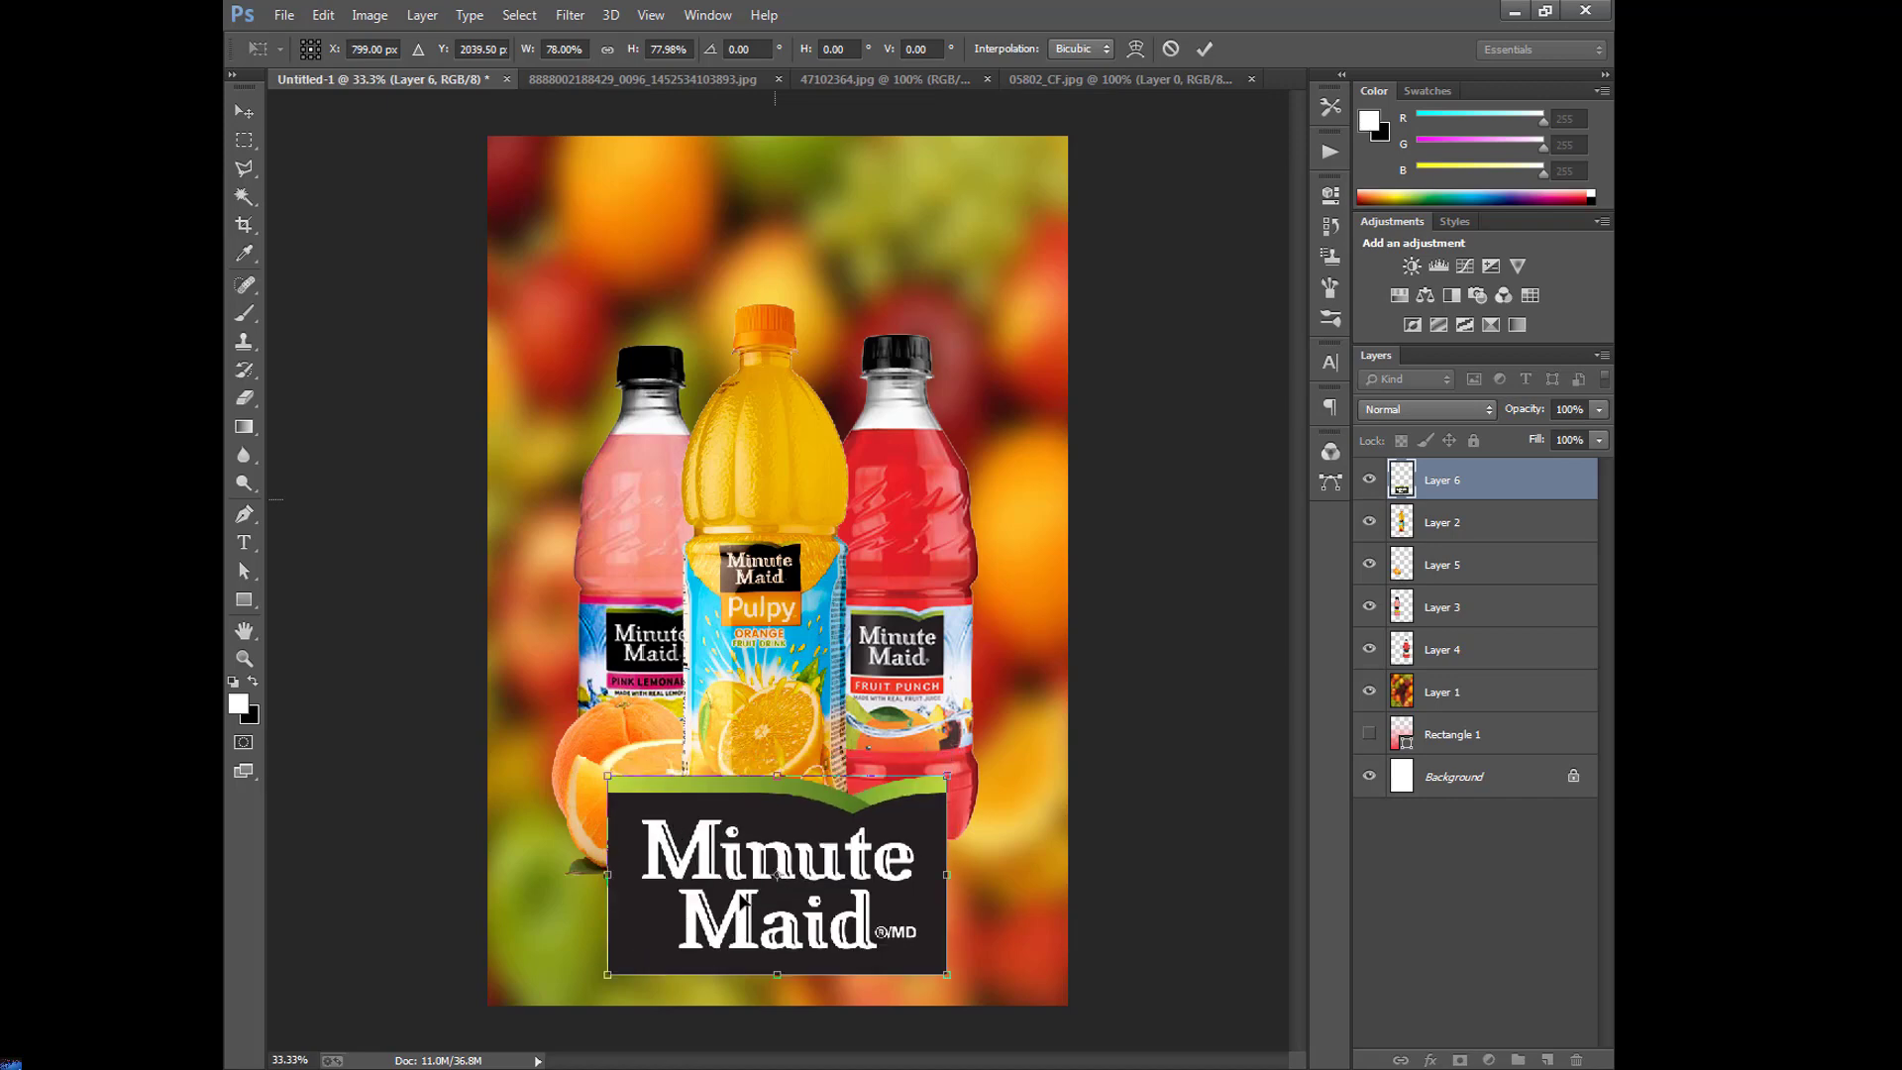
click(244, 111)
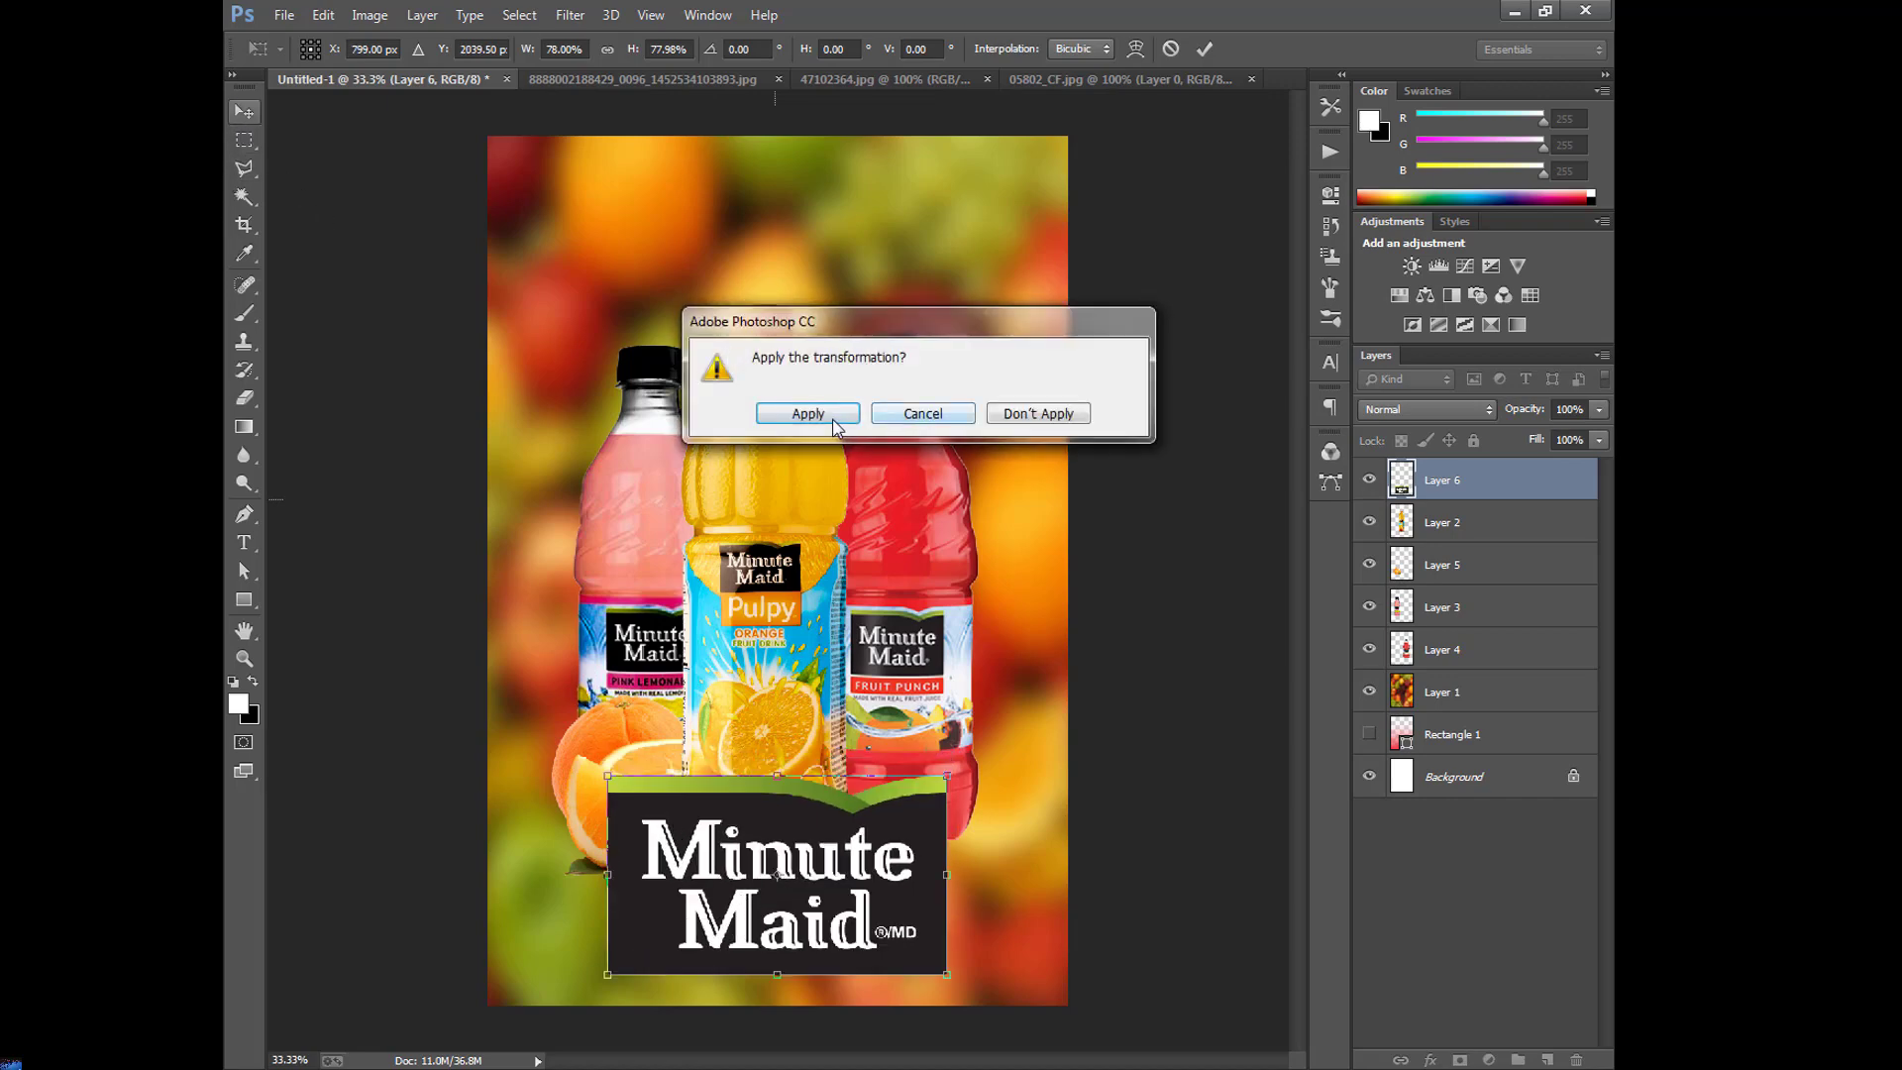
click(833, 420)
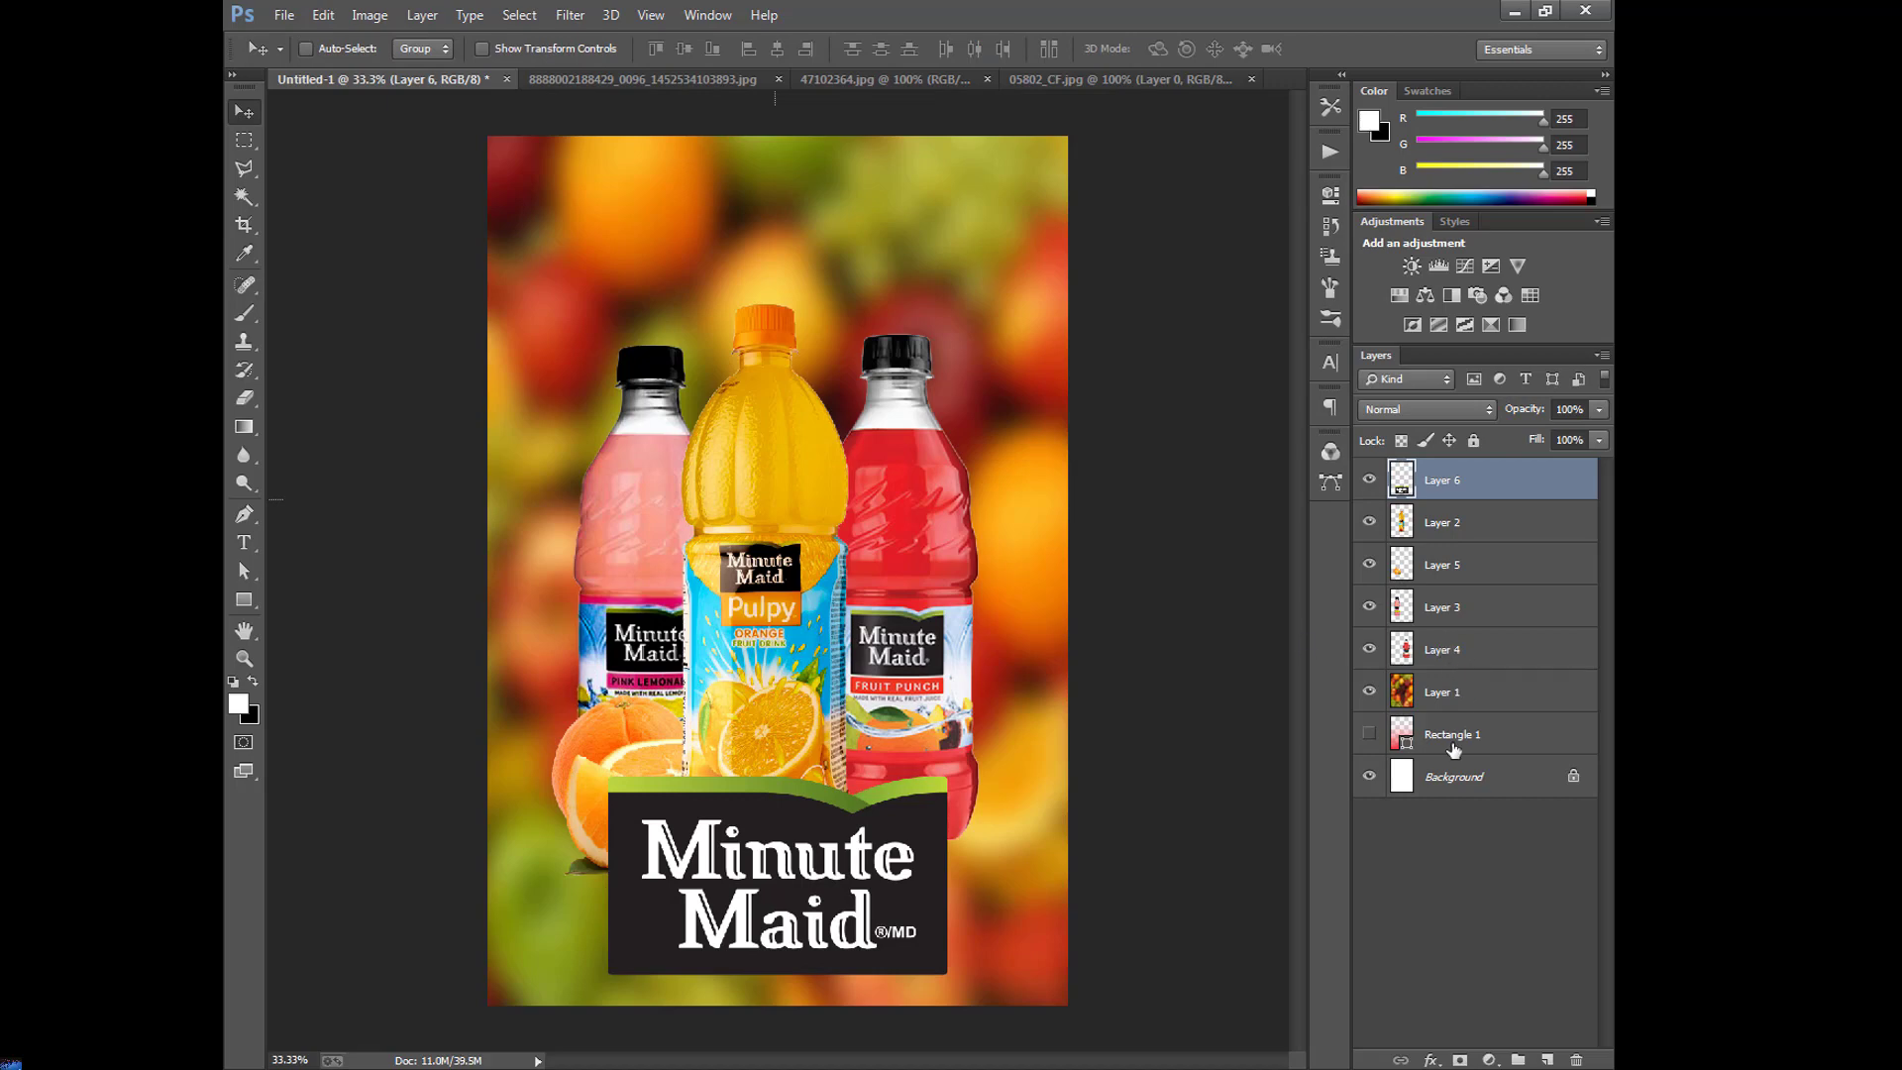
drag(1453, 750, 1447, 476)
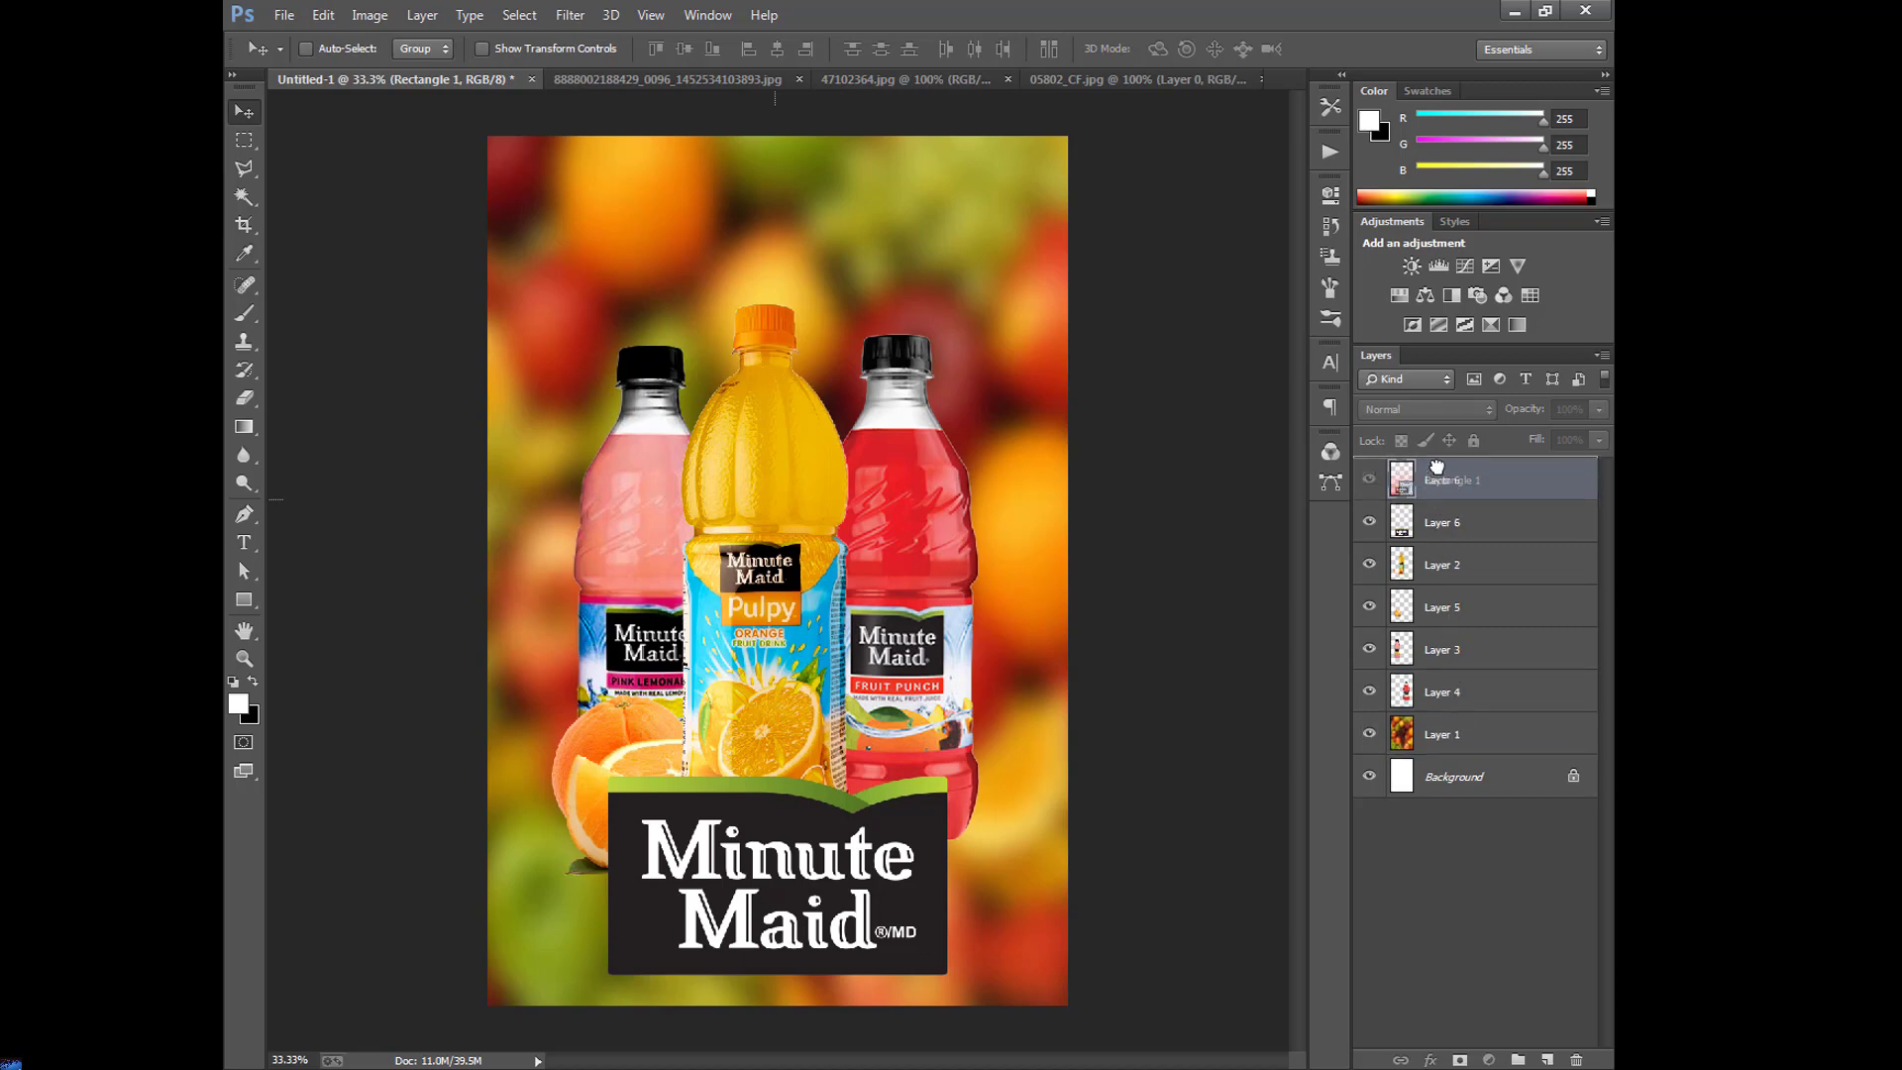
Put Rectangle 1 beneath the logo layer, make it visible, and shift the red gradient lower.
drag(1434, 538, 1436, 465)
click(1405, 520)
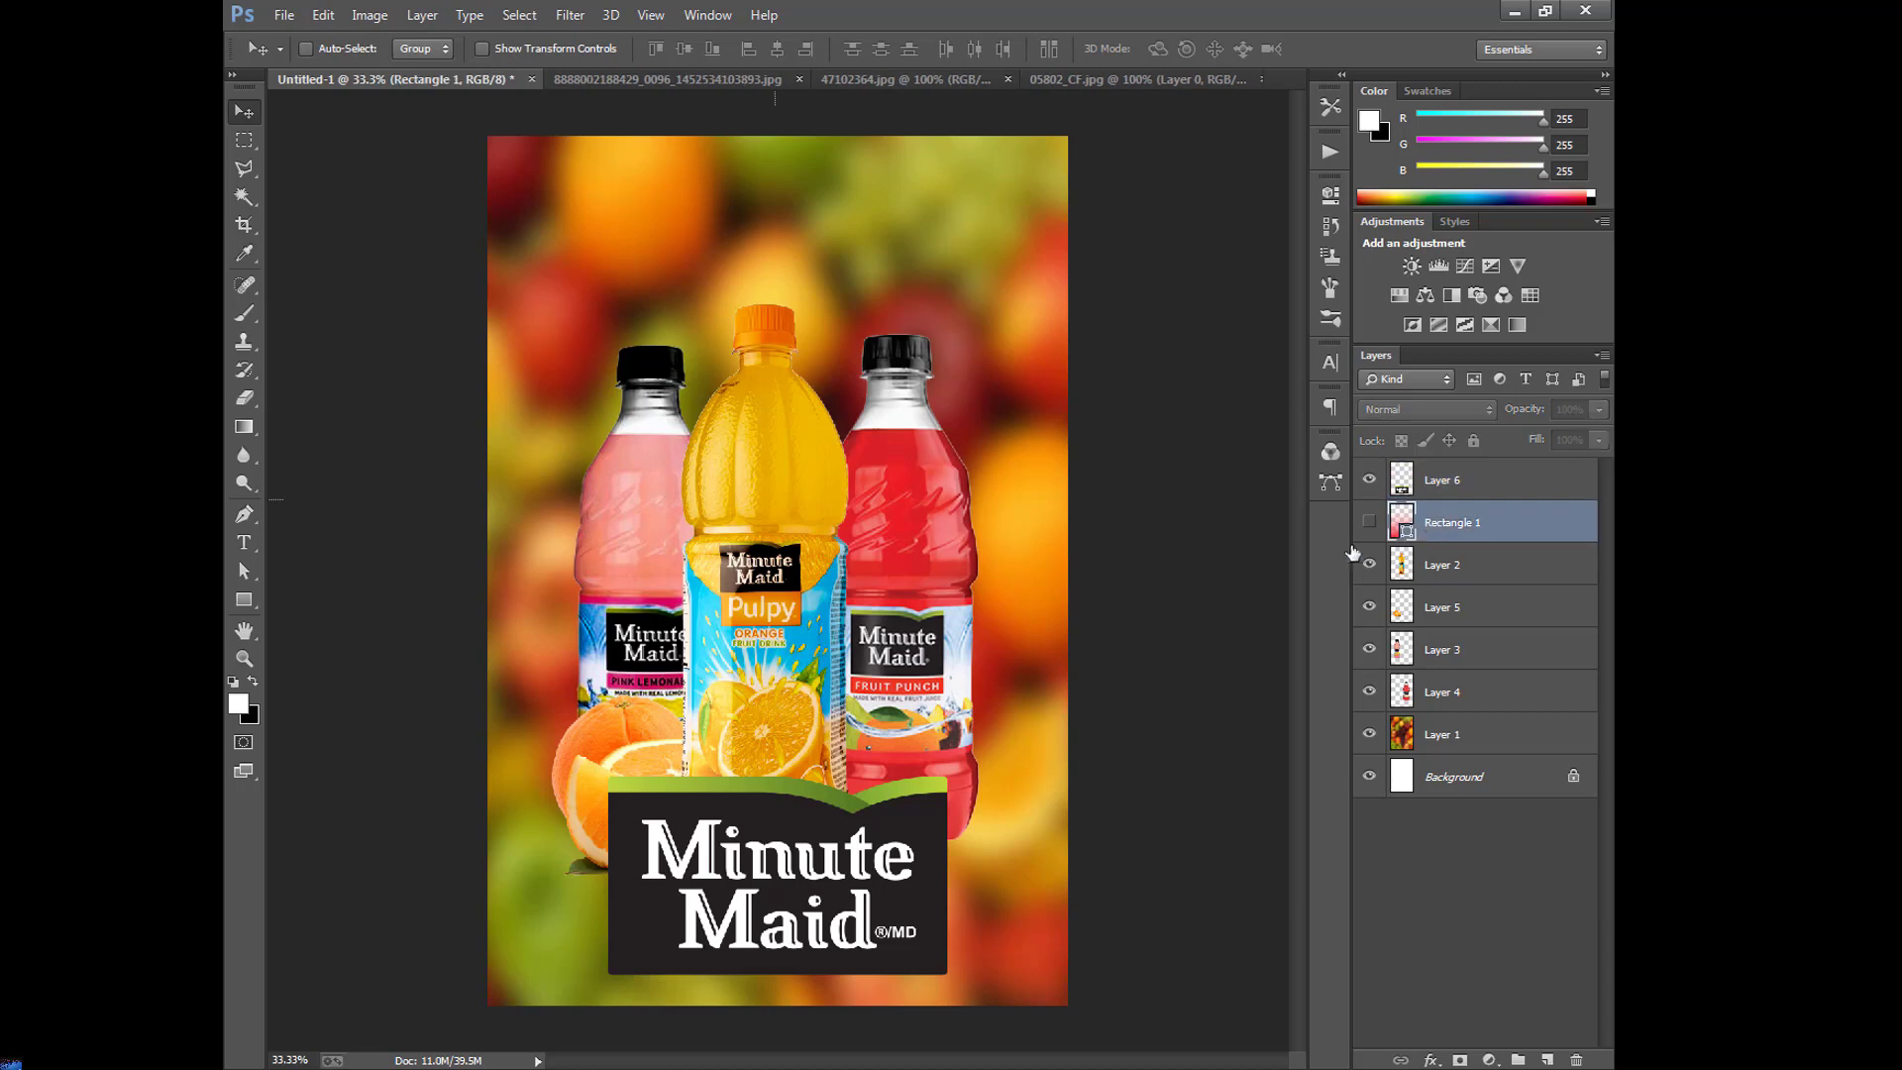
click(1370, 523)
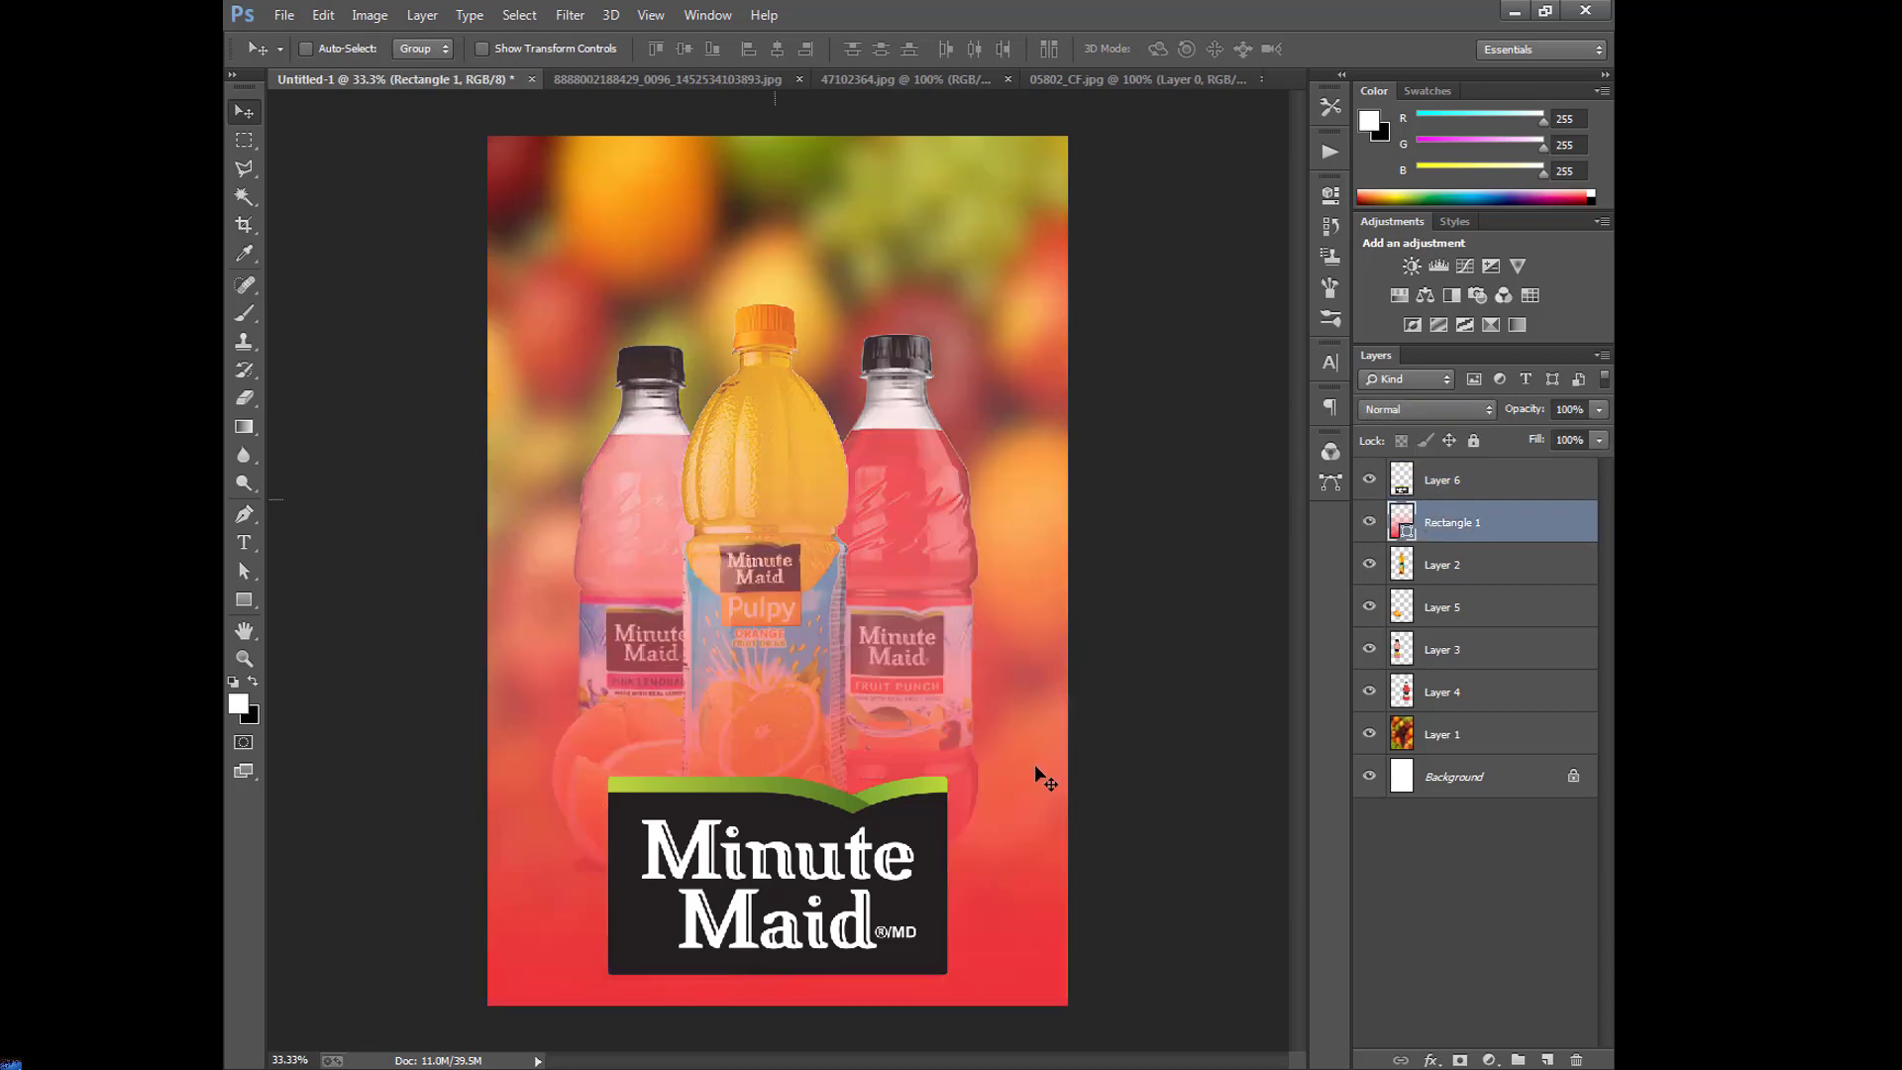
mouse_move(1034, 763)
mouse_down()
mouse_move(1019, 906)
mouse_move(1024, 778)
mouse_move(1020, 810)
mouse_up()
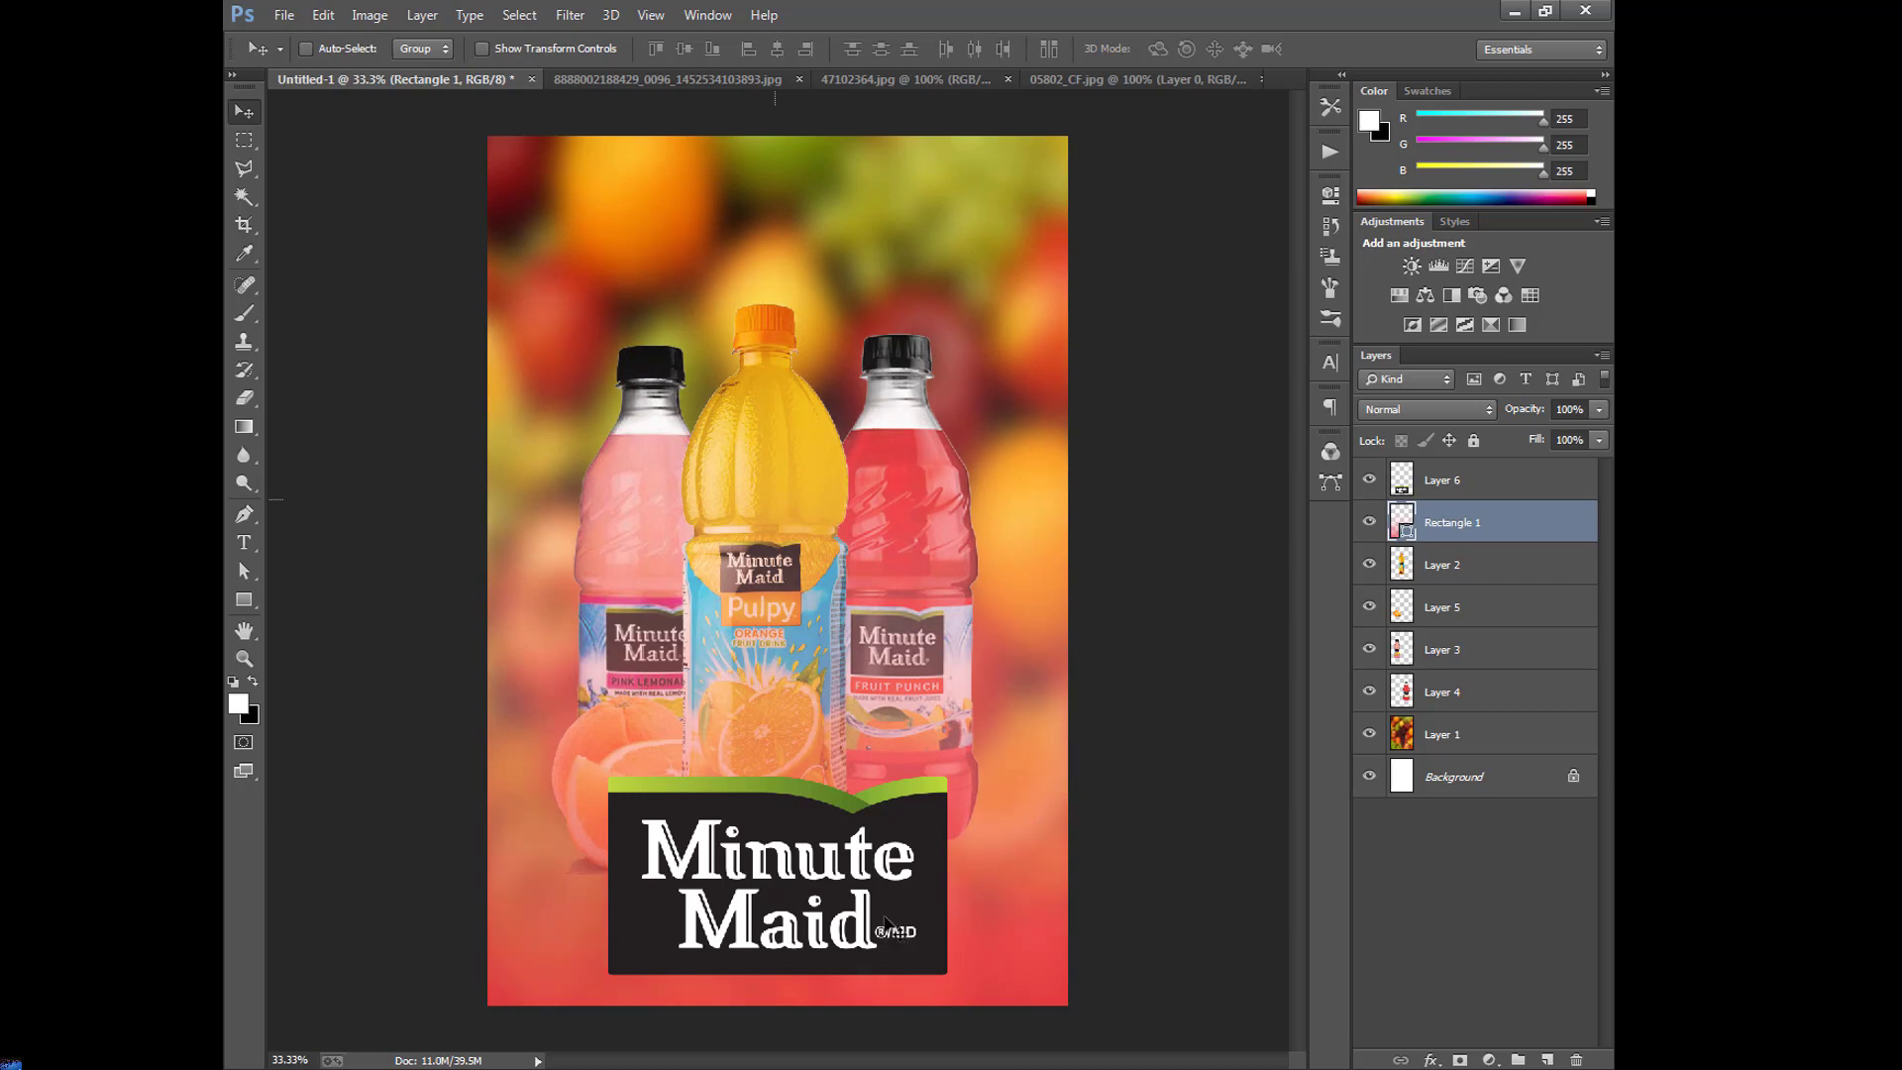
Reposition the logo (Layer 6), orange slices (Layer 5) and Pulpy bottle (Layer 2).
click(1412, 493)
drag(854, 867, 840, 850)
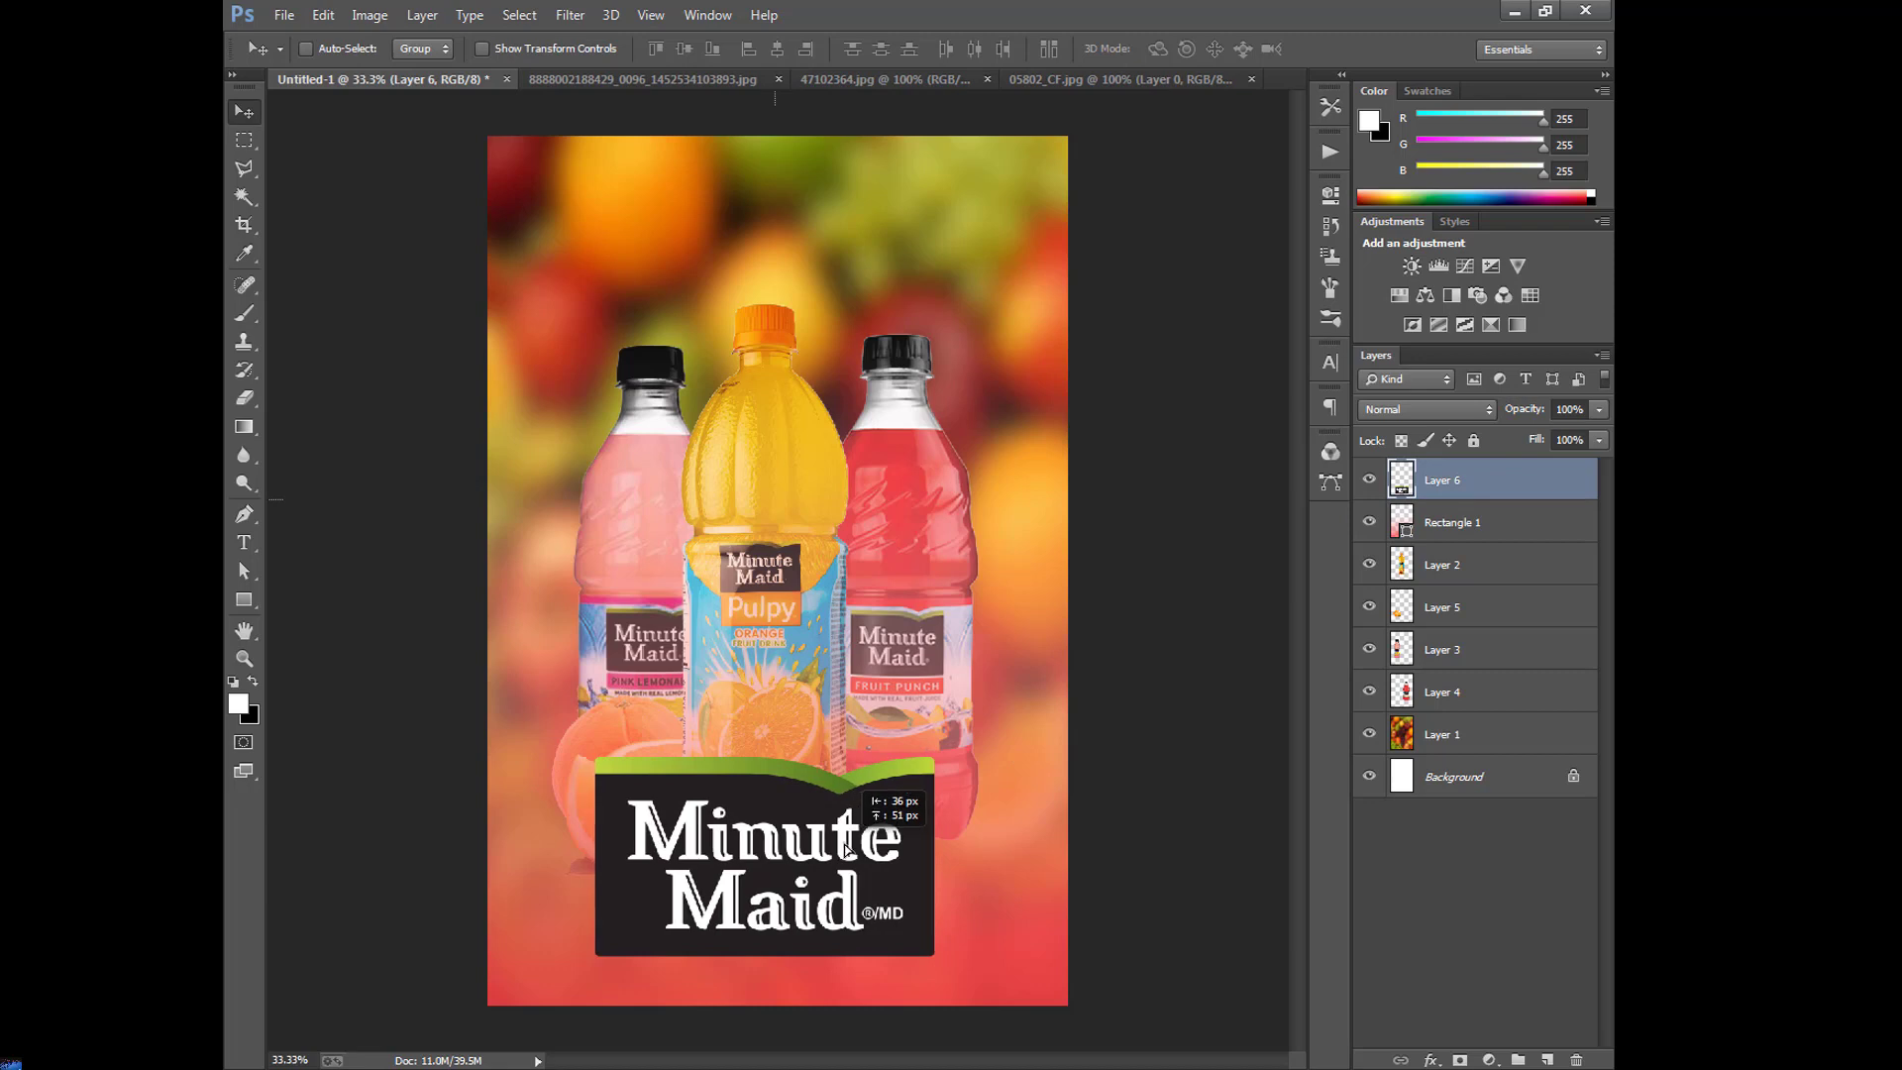
drag(840, 850, 864, 849)
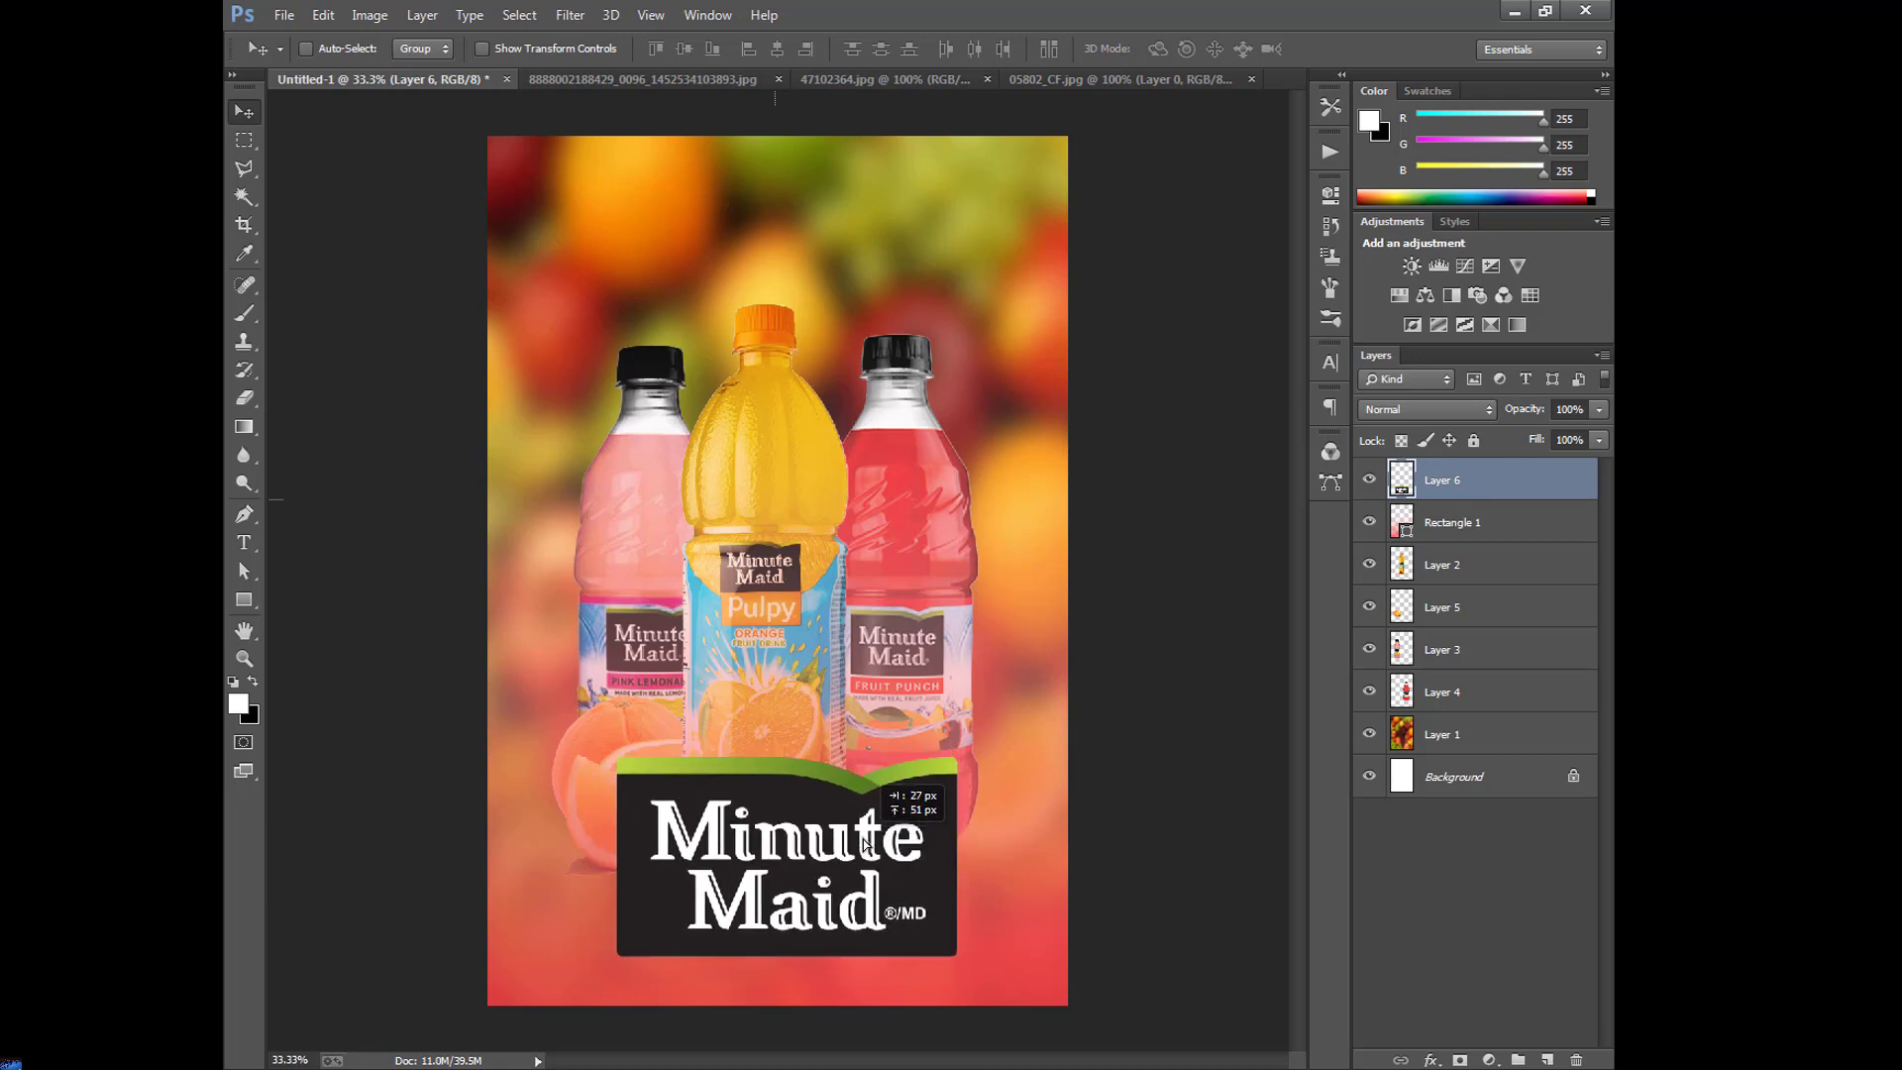
click(1435, 613)
drag(633, 743, 591, 745)
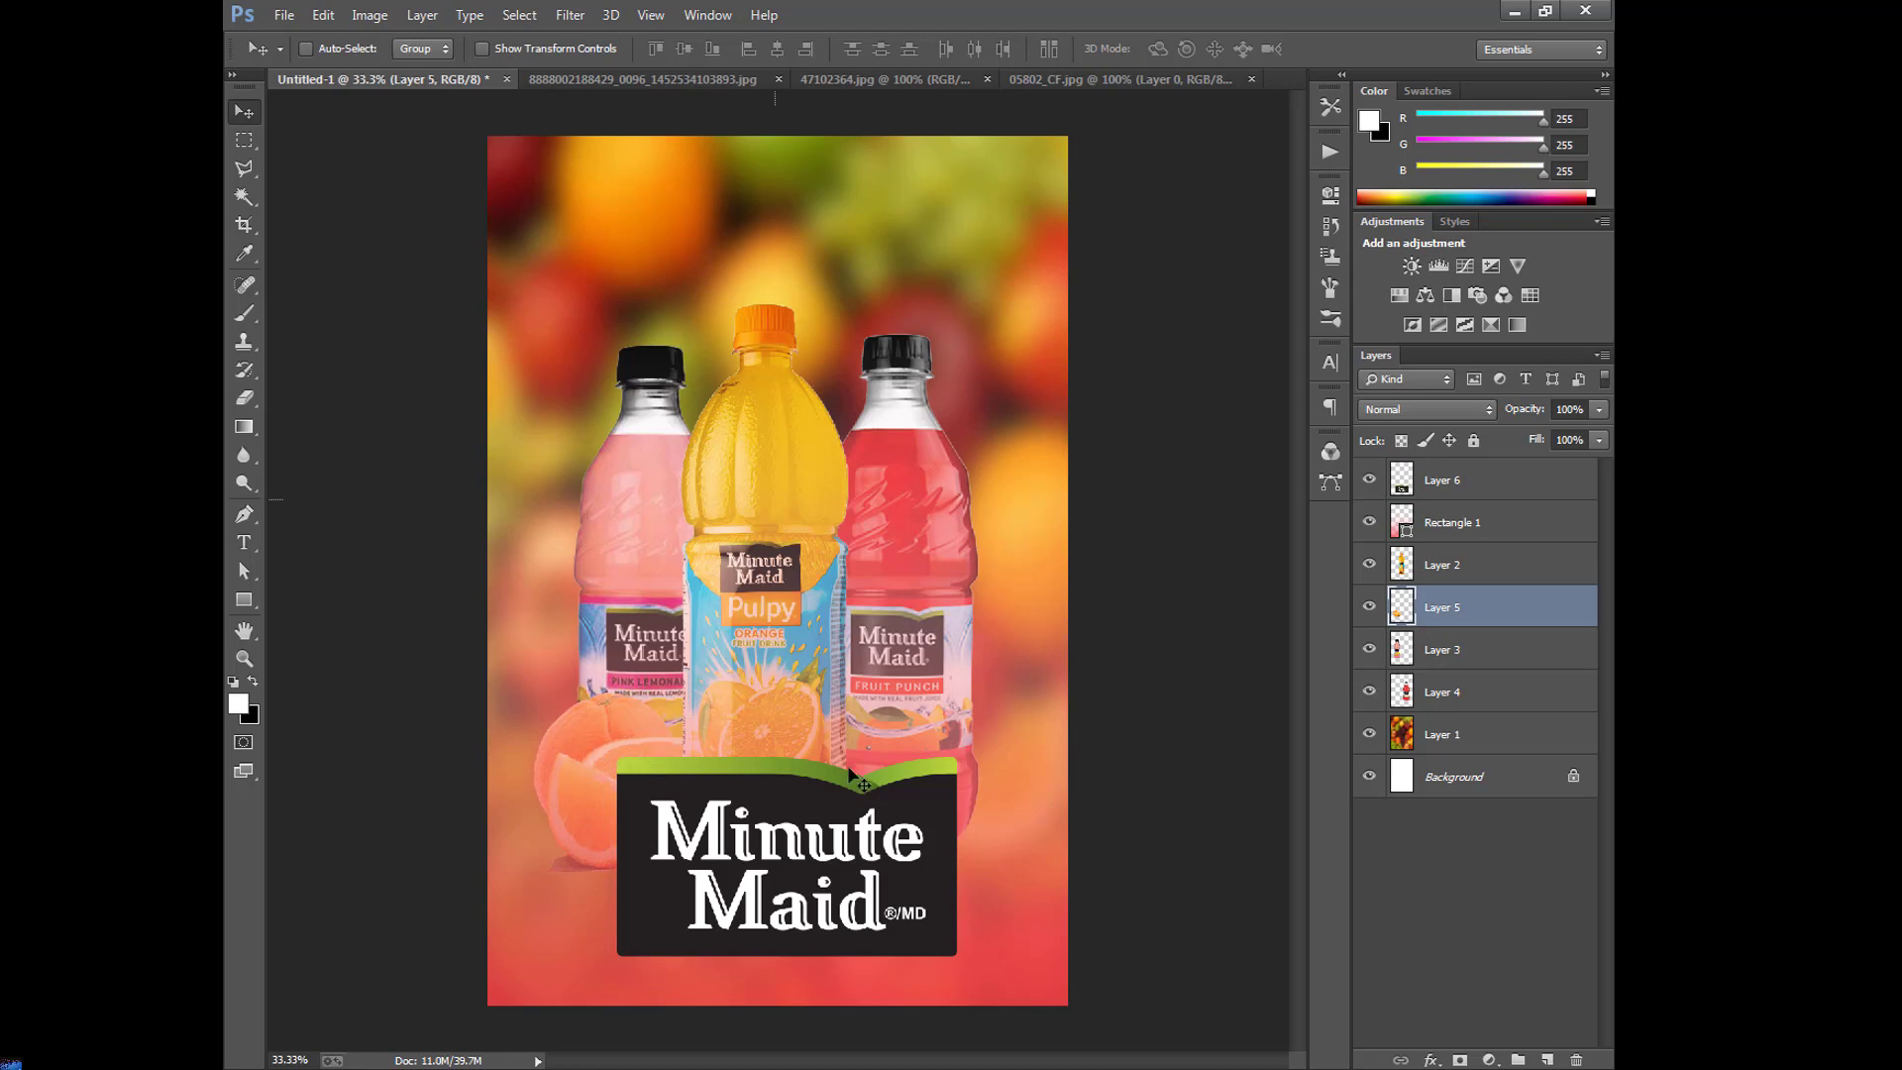
click(1441, 479)
click(1436, 562)
mouse_move(1009, 804)
mouse_down()
mouse_move(1004, 842)
mouse_move(1018, 788)
mouse_up()
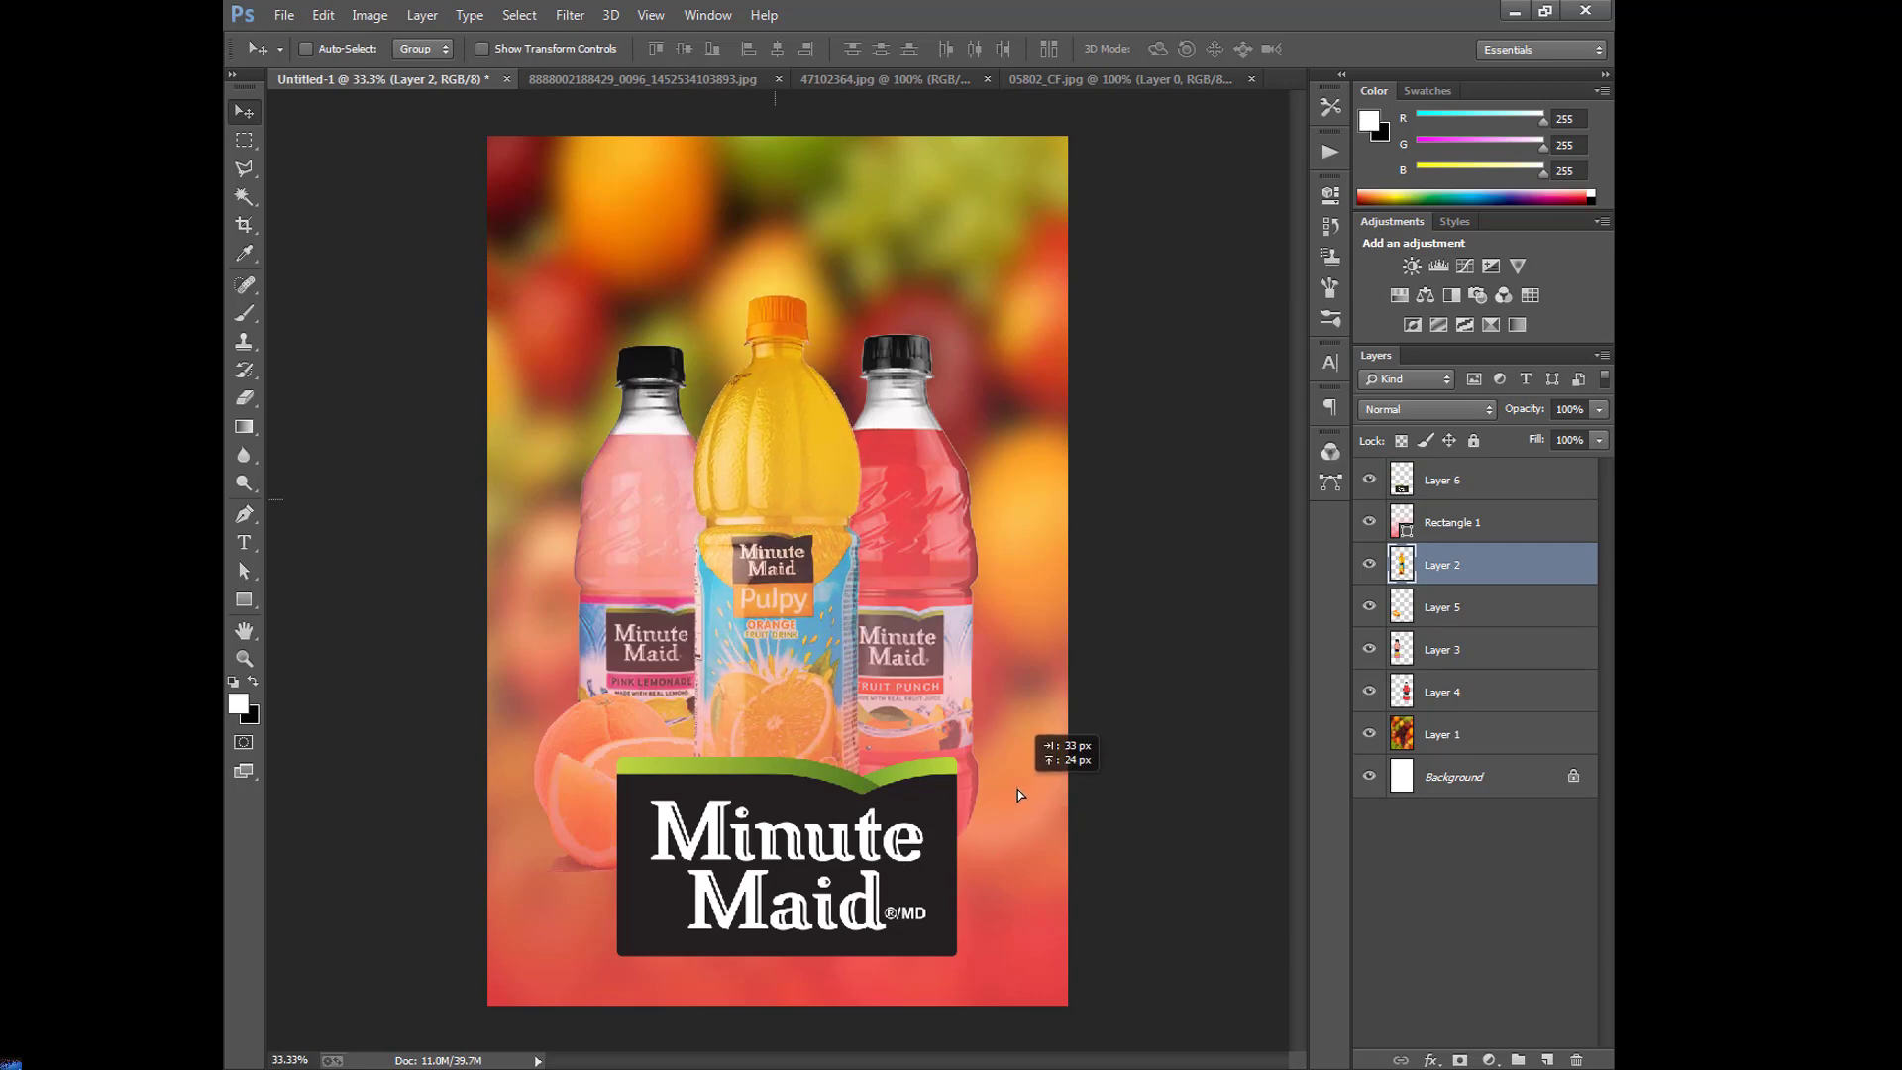
drag(1017, 793, 1012, 792)
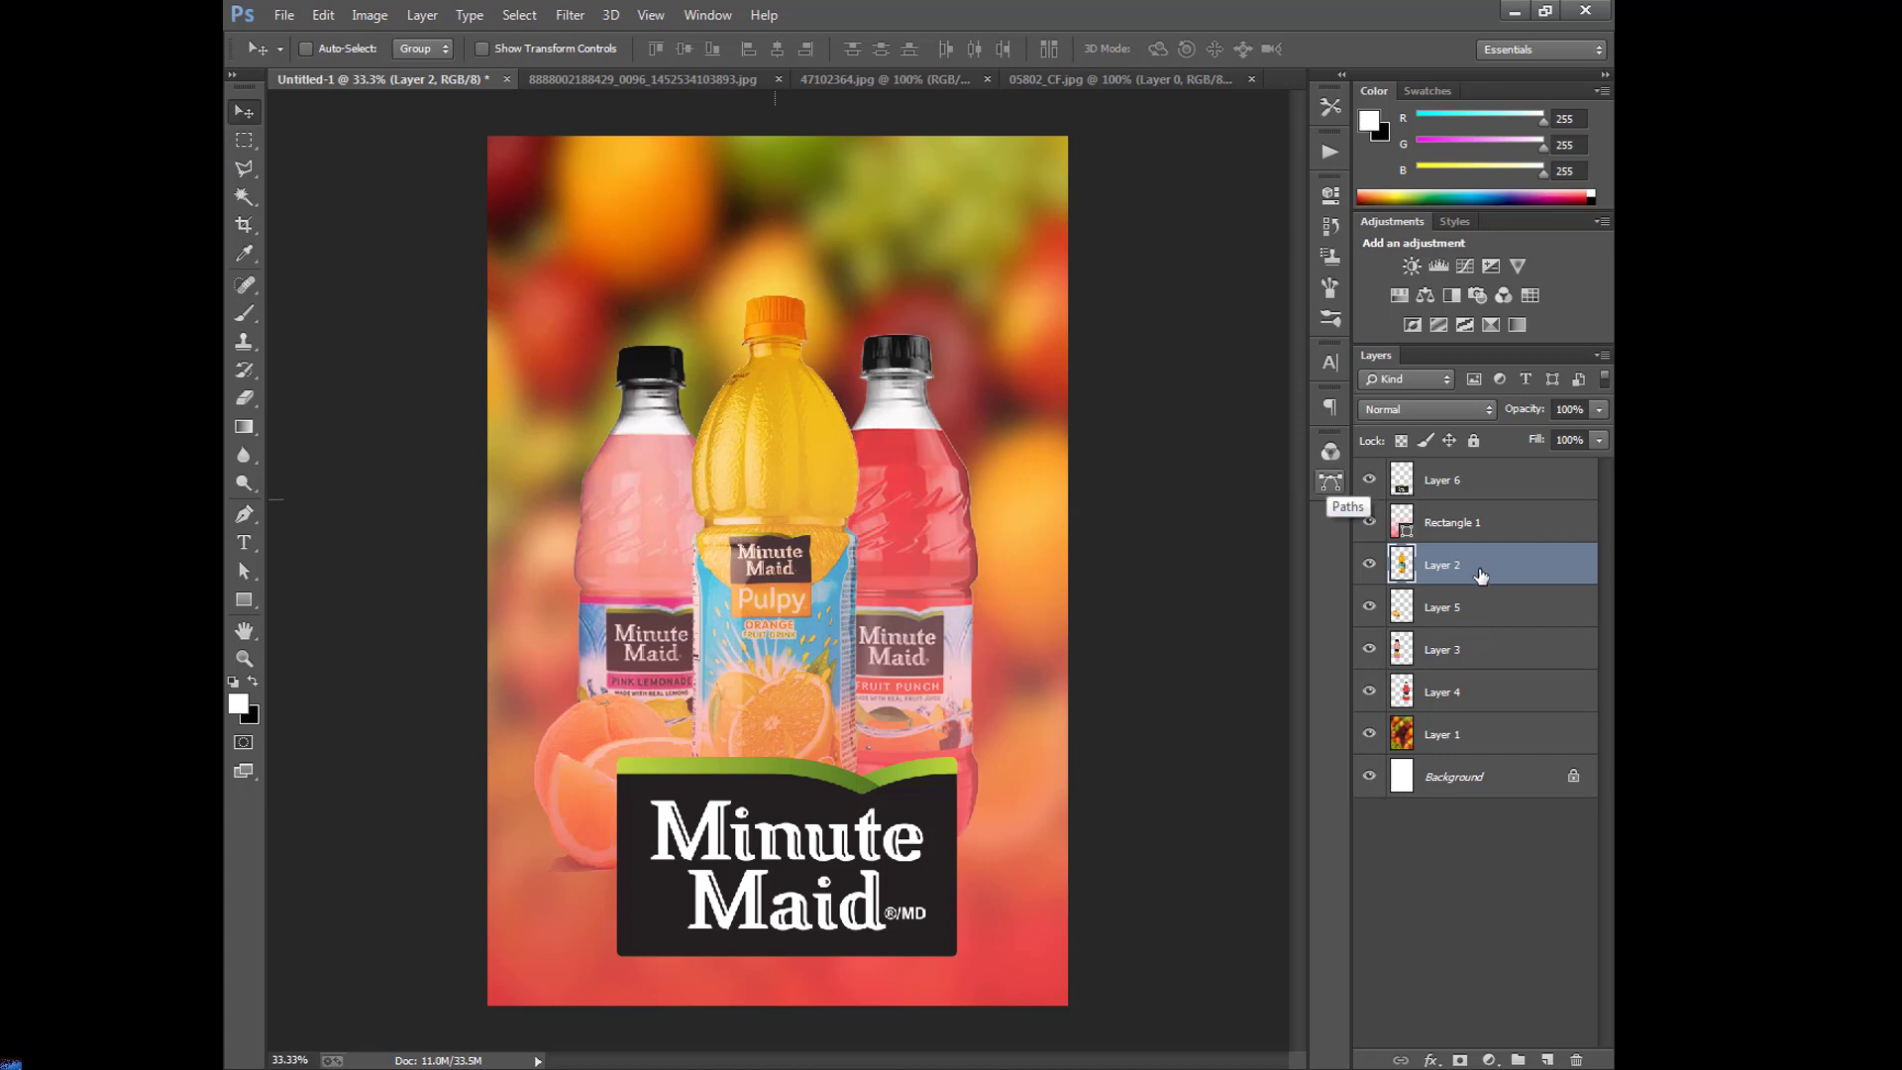
click(1472, 612)
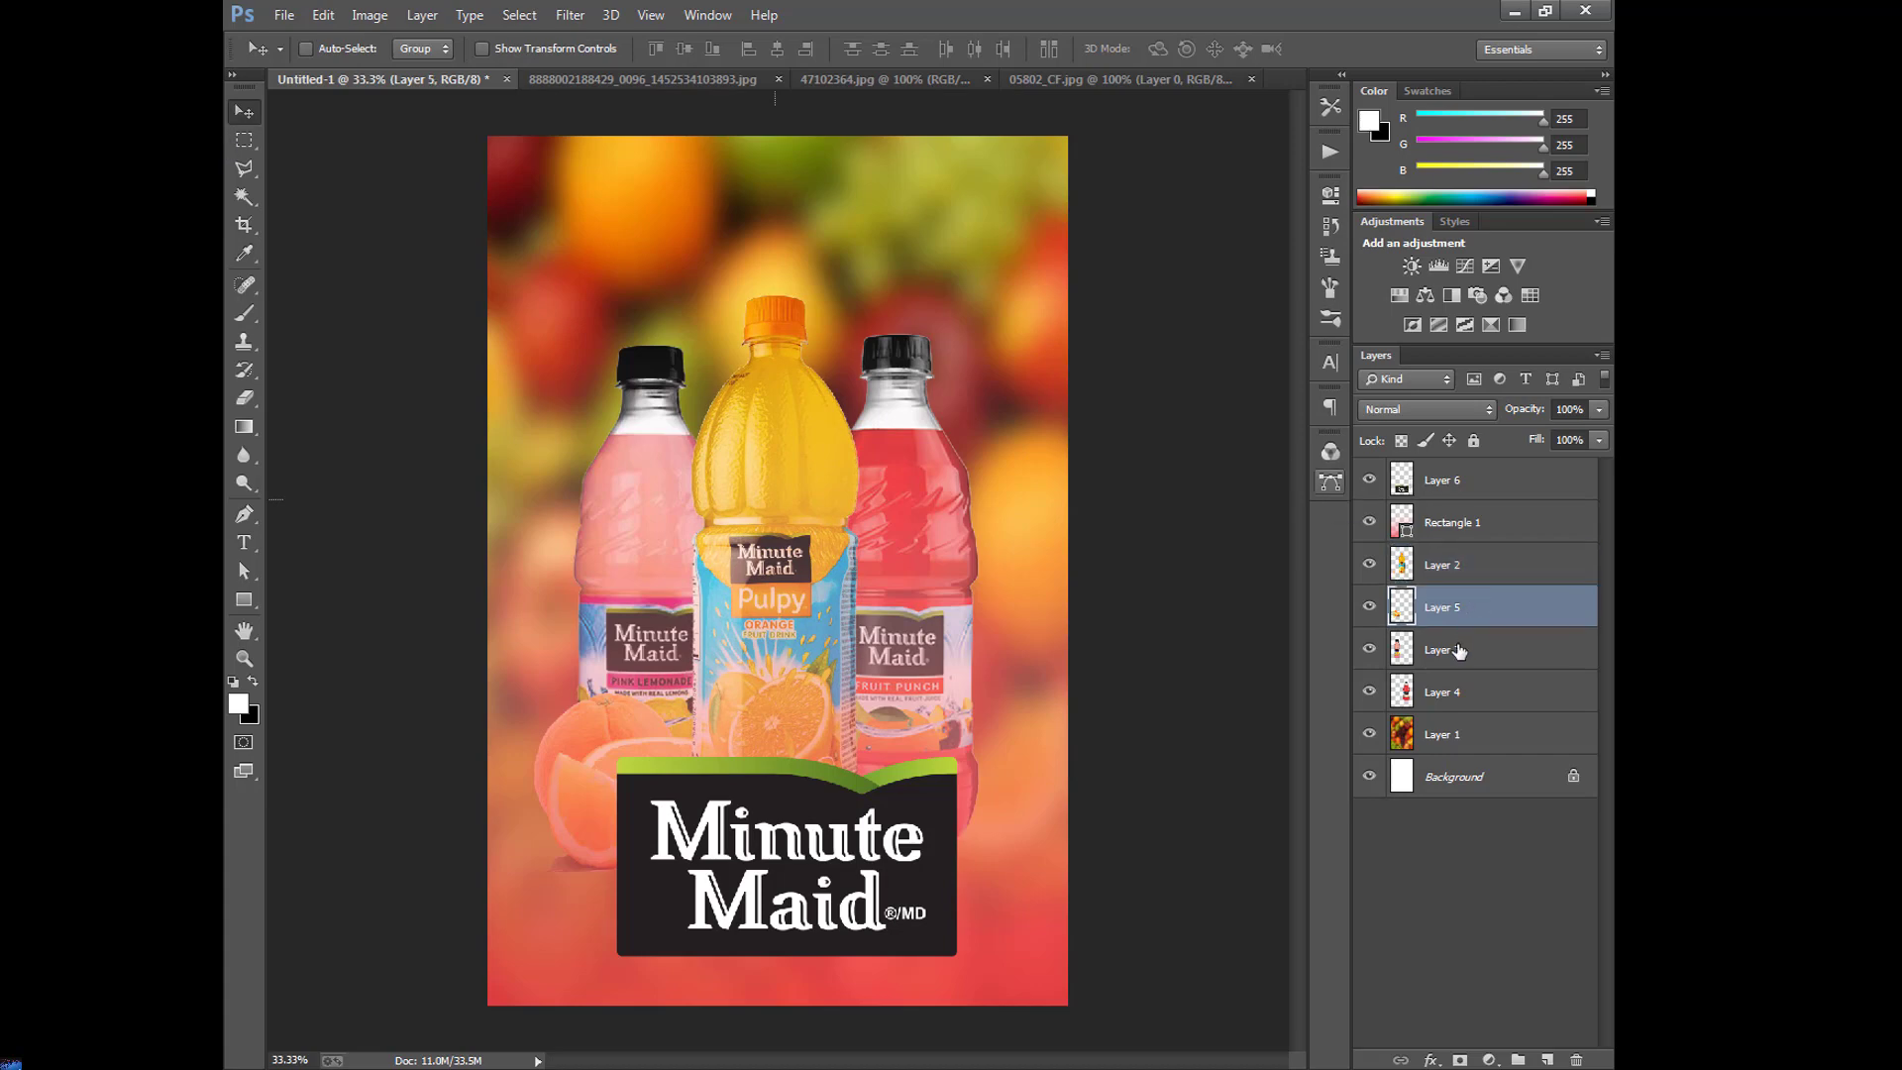
click(1432, 493)
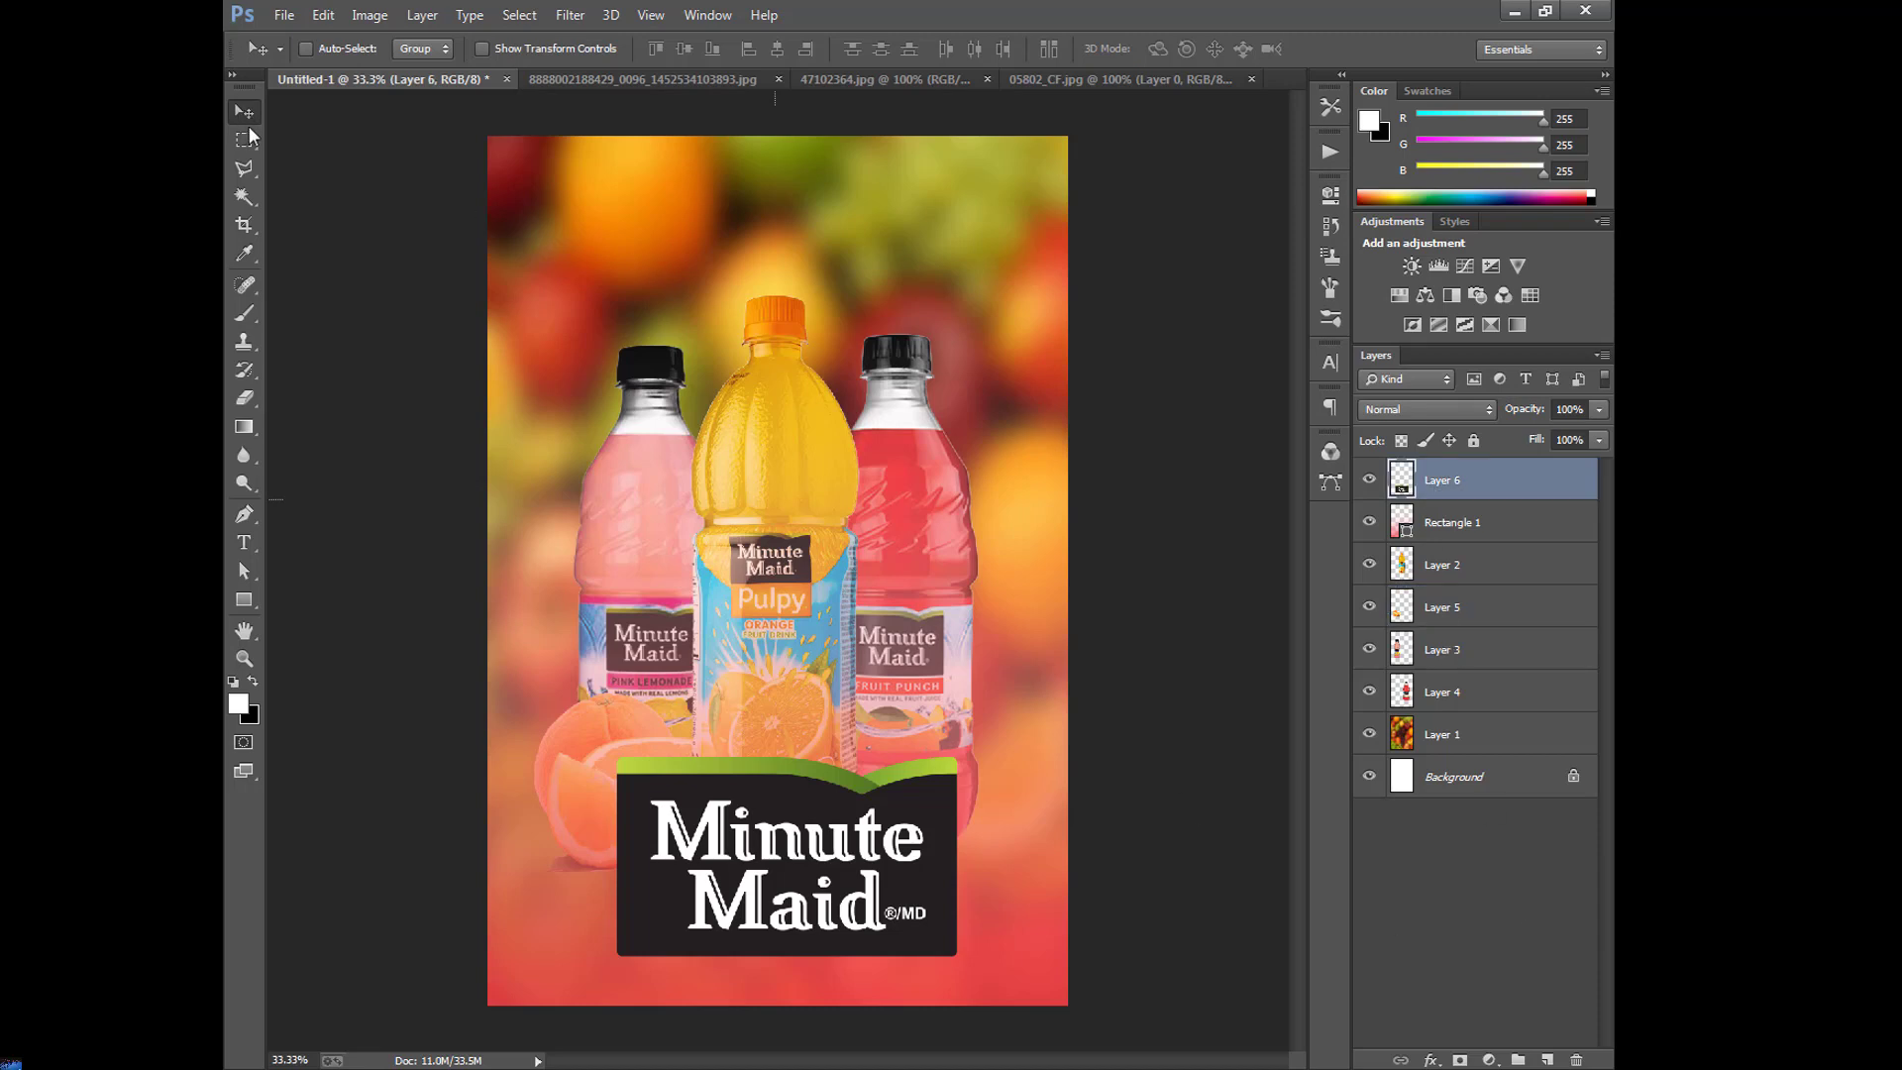
Open the abstract-discount-background image from Downloads.
click(284, 15)
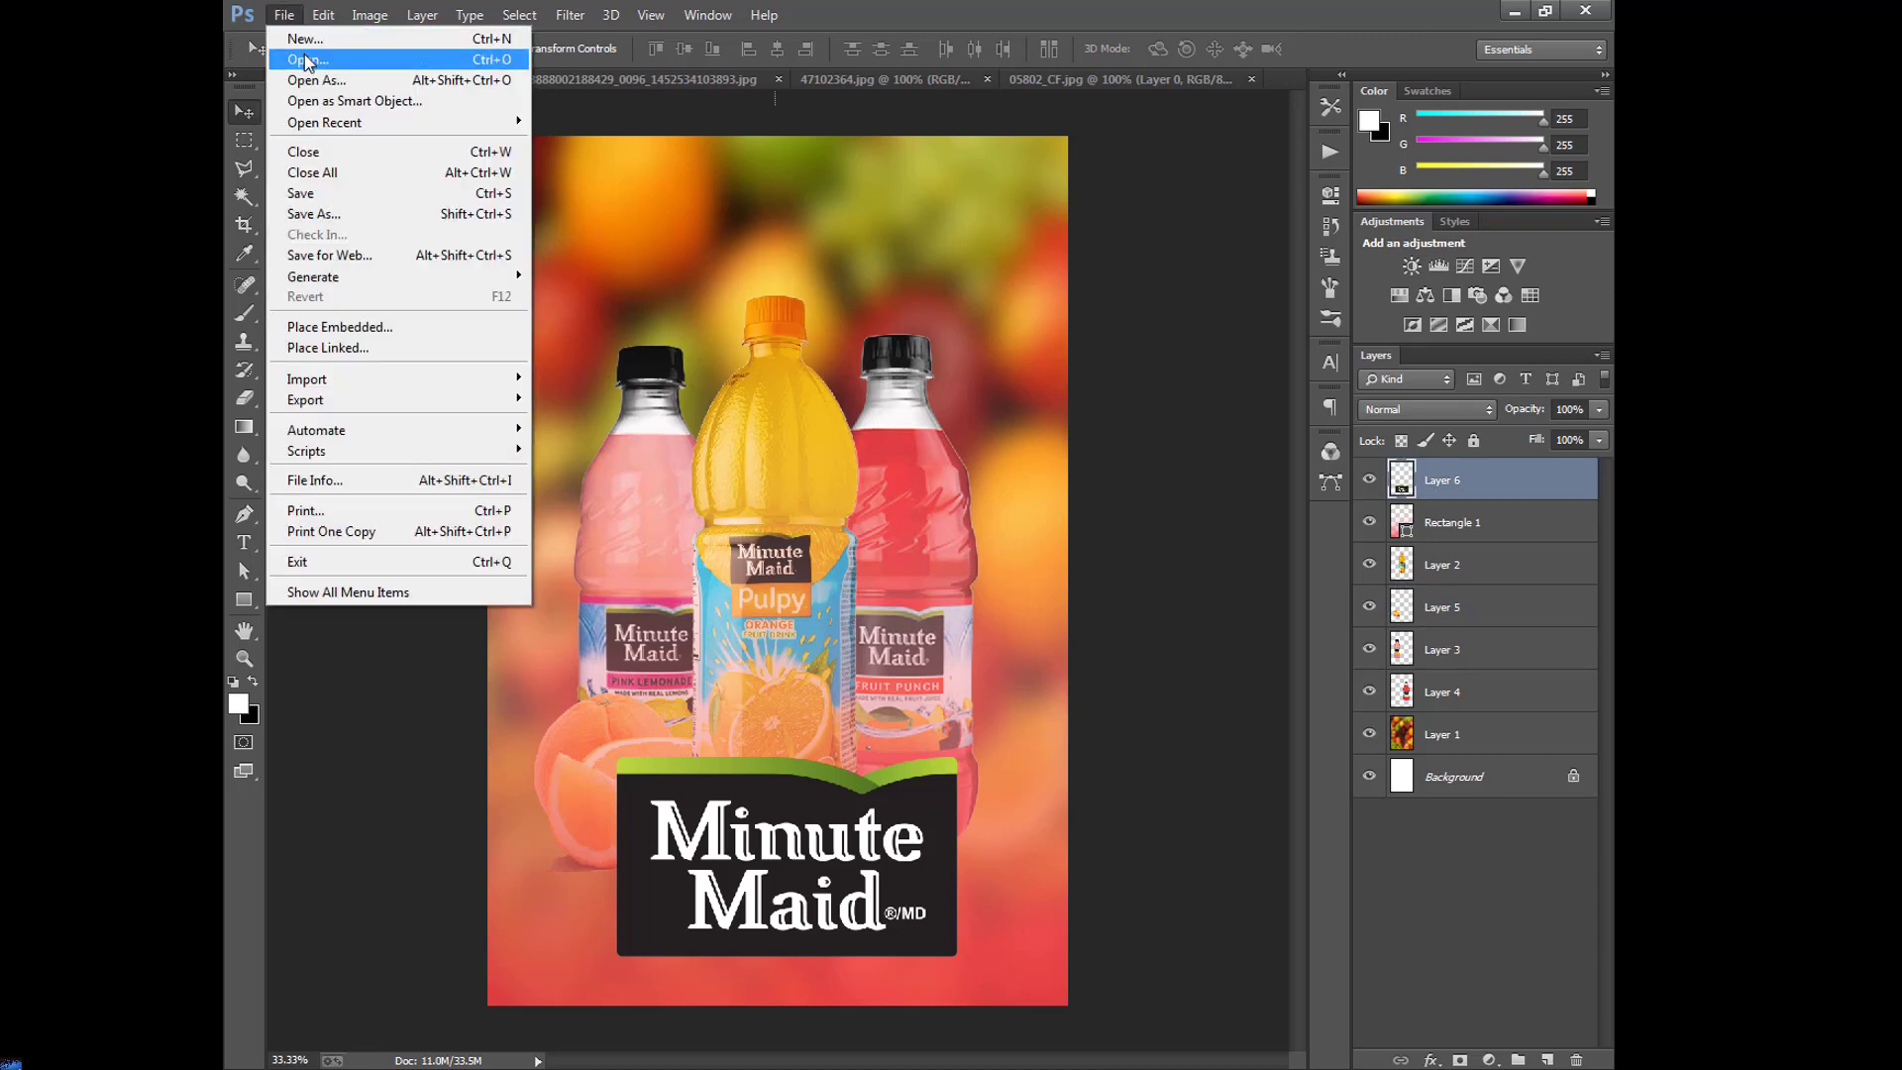
click(306, 61)
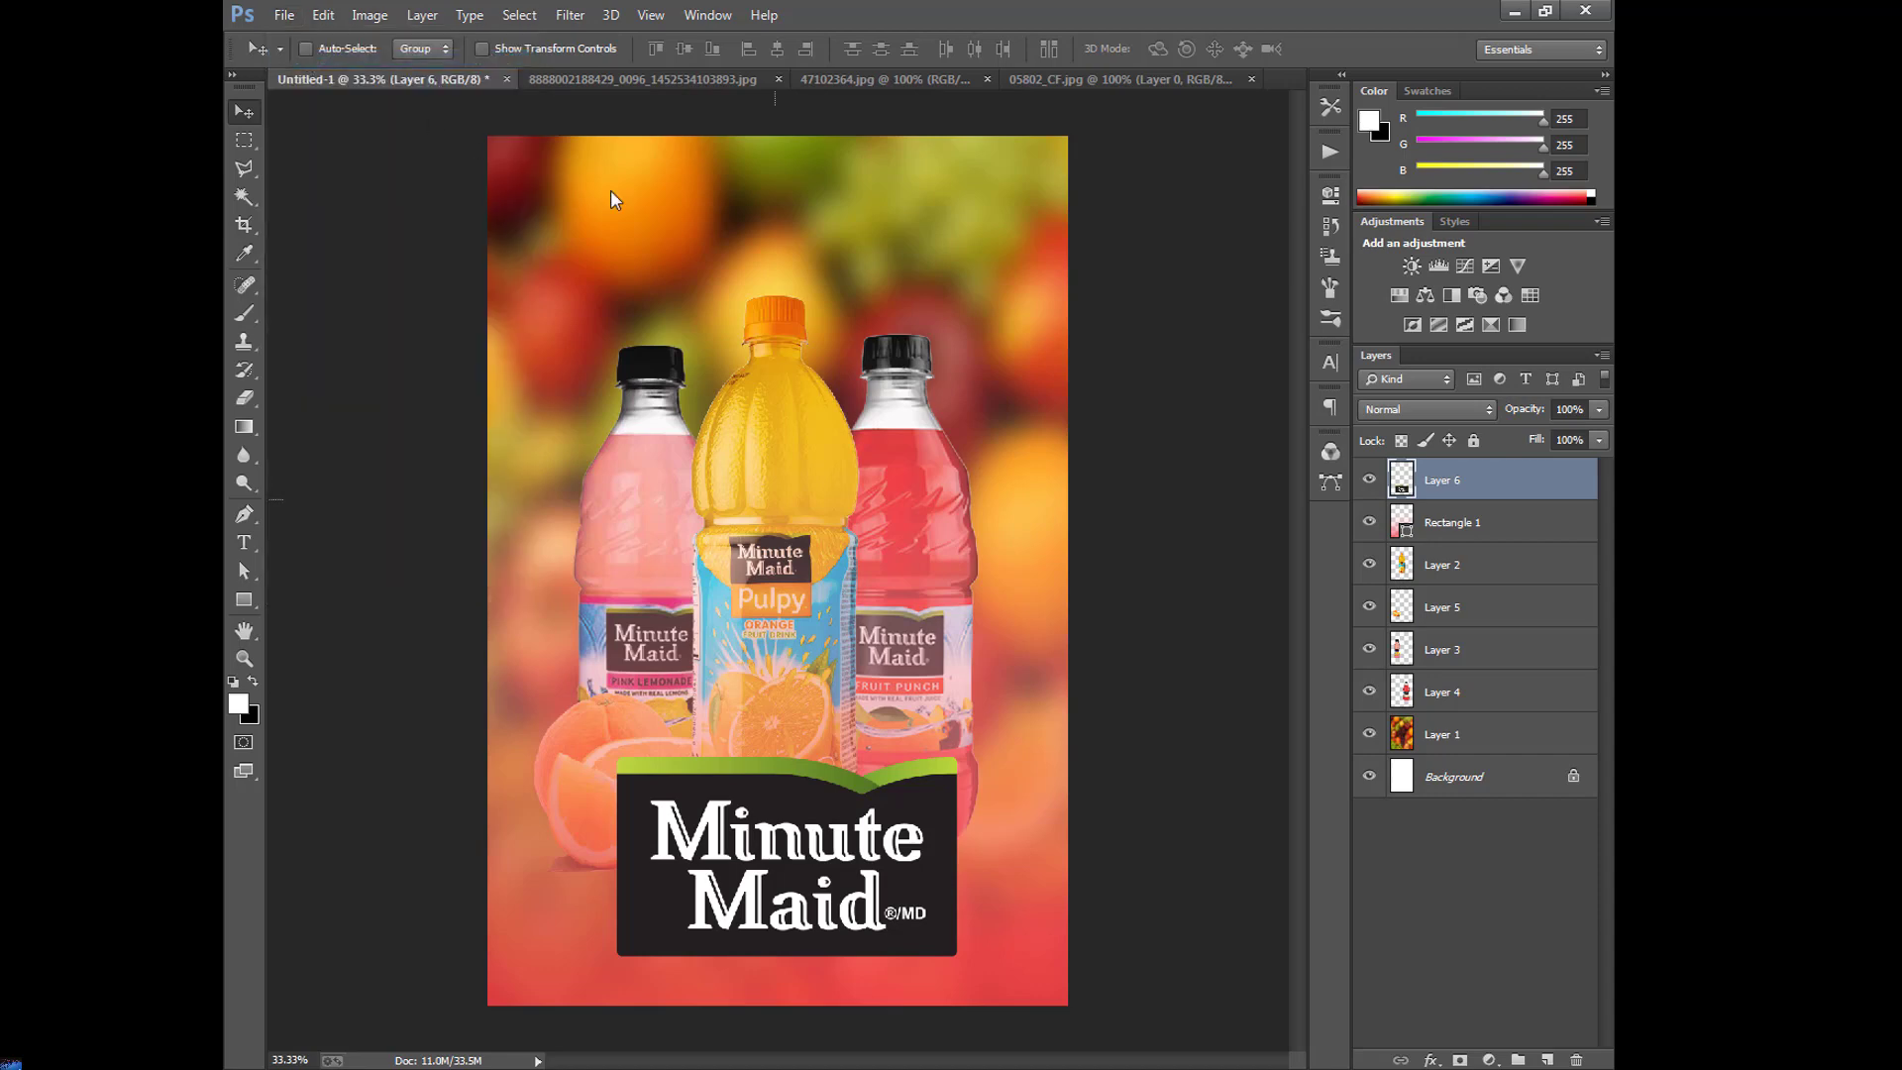
click(624, 327)
click(727, 520)
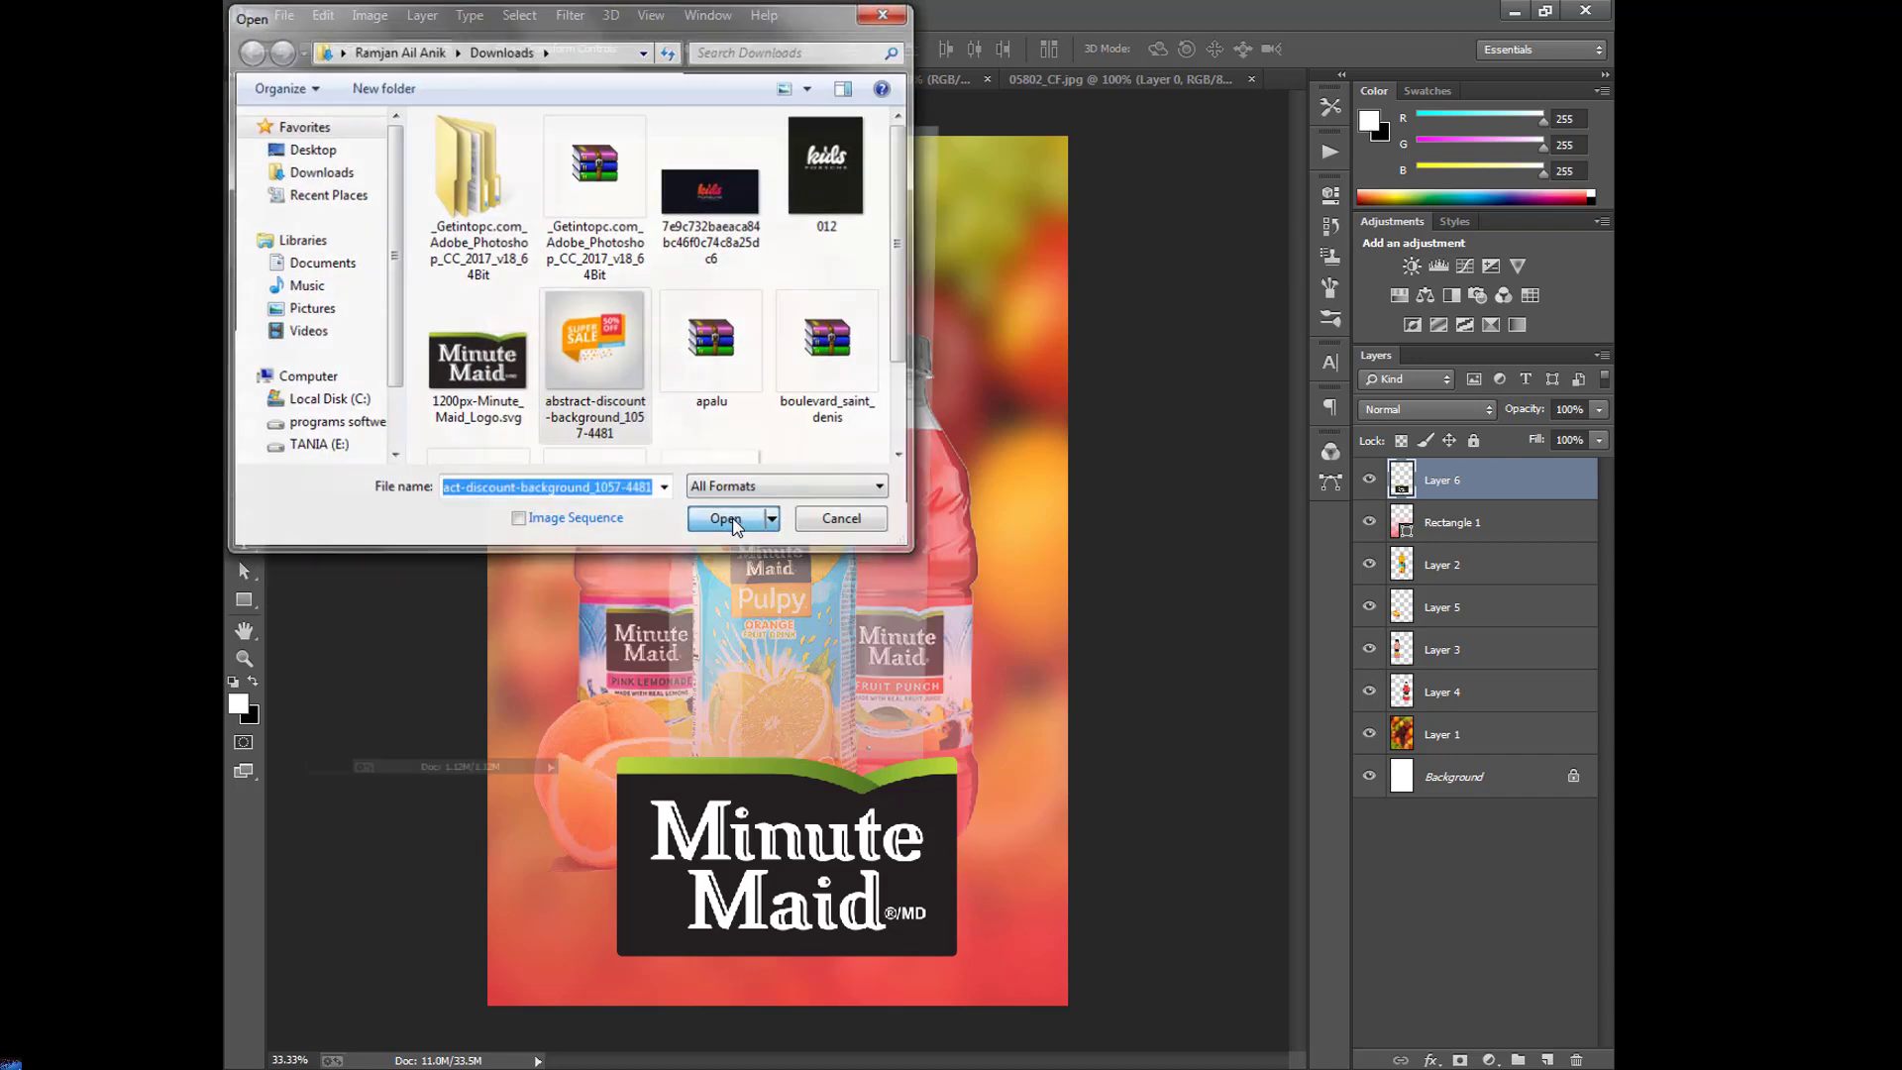
Magic Wand and delete the light background around the sale badge, docking its window as a tab.
click(244, 196)
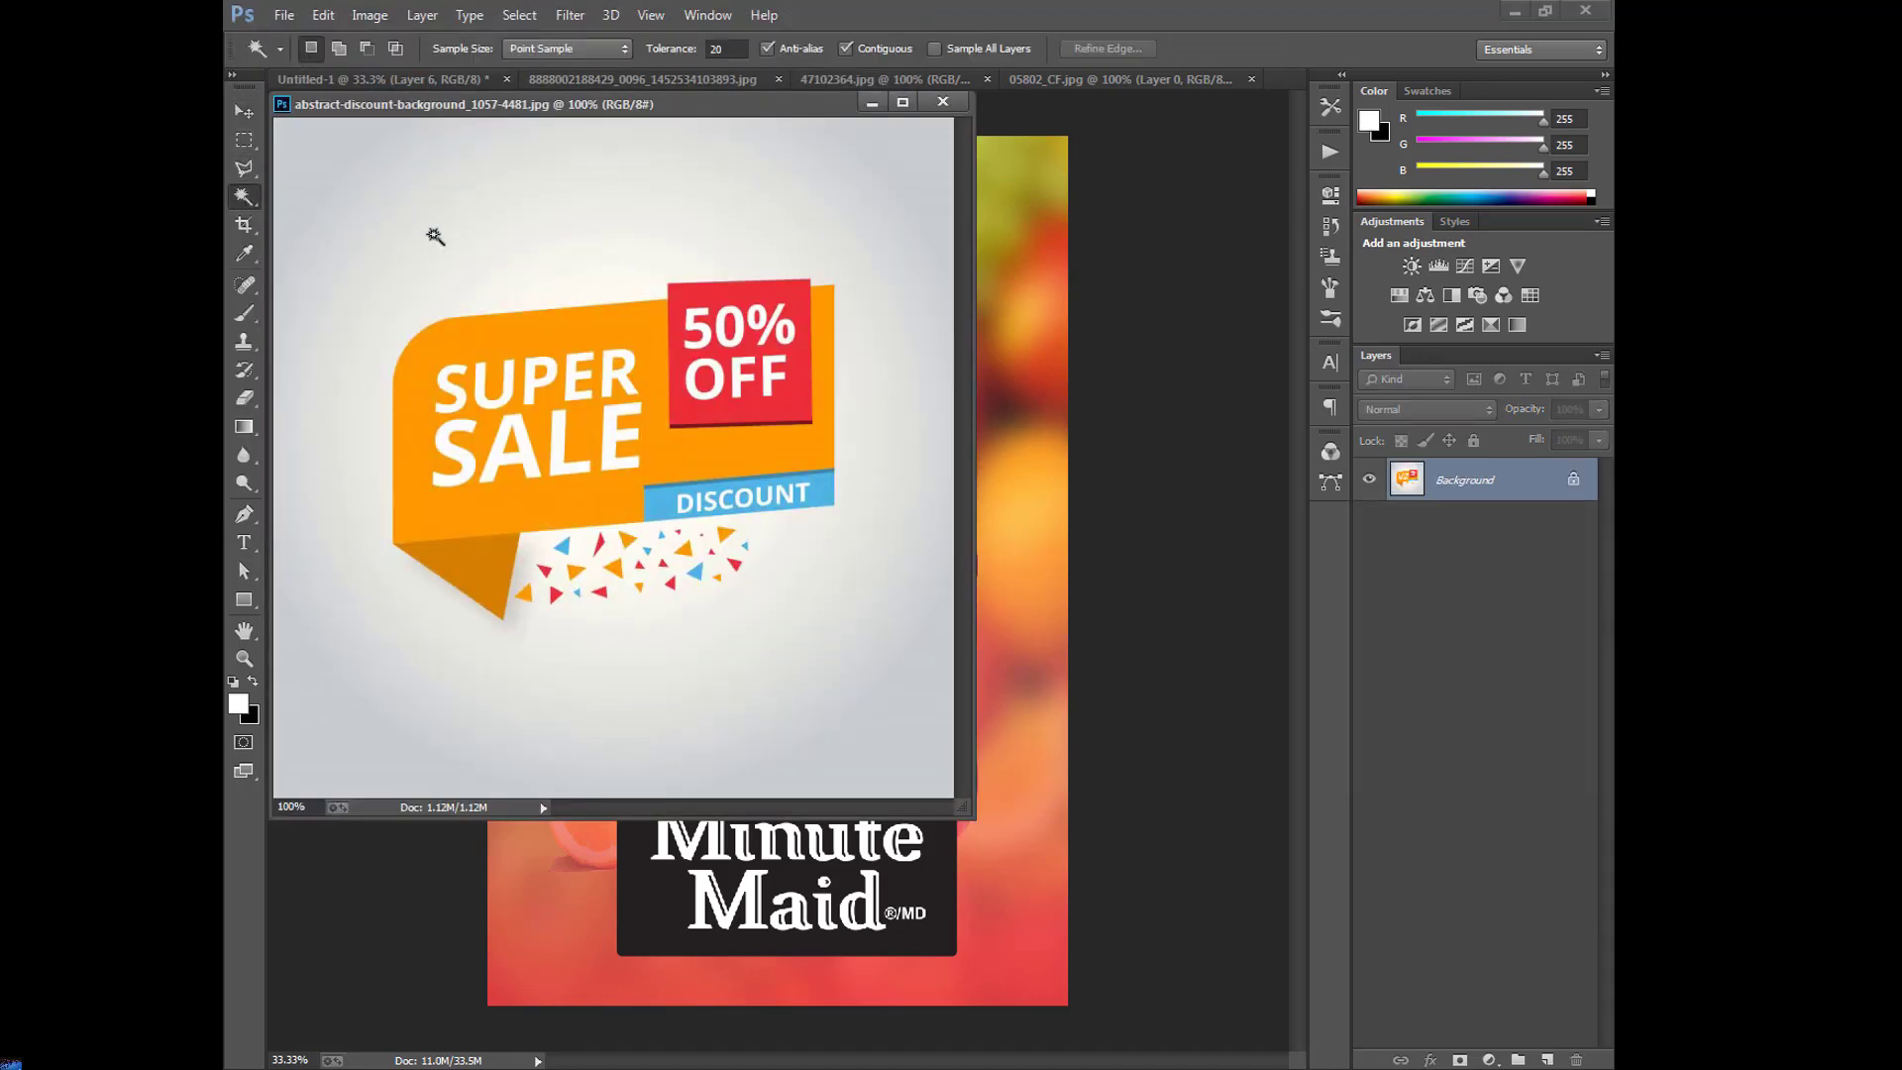
click(455, 231)
key(Delete)
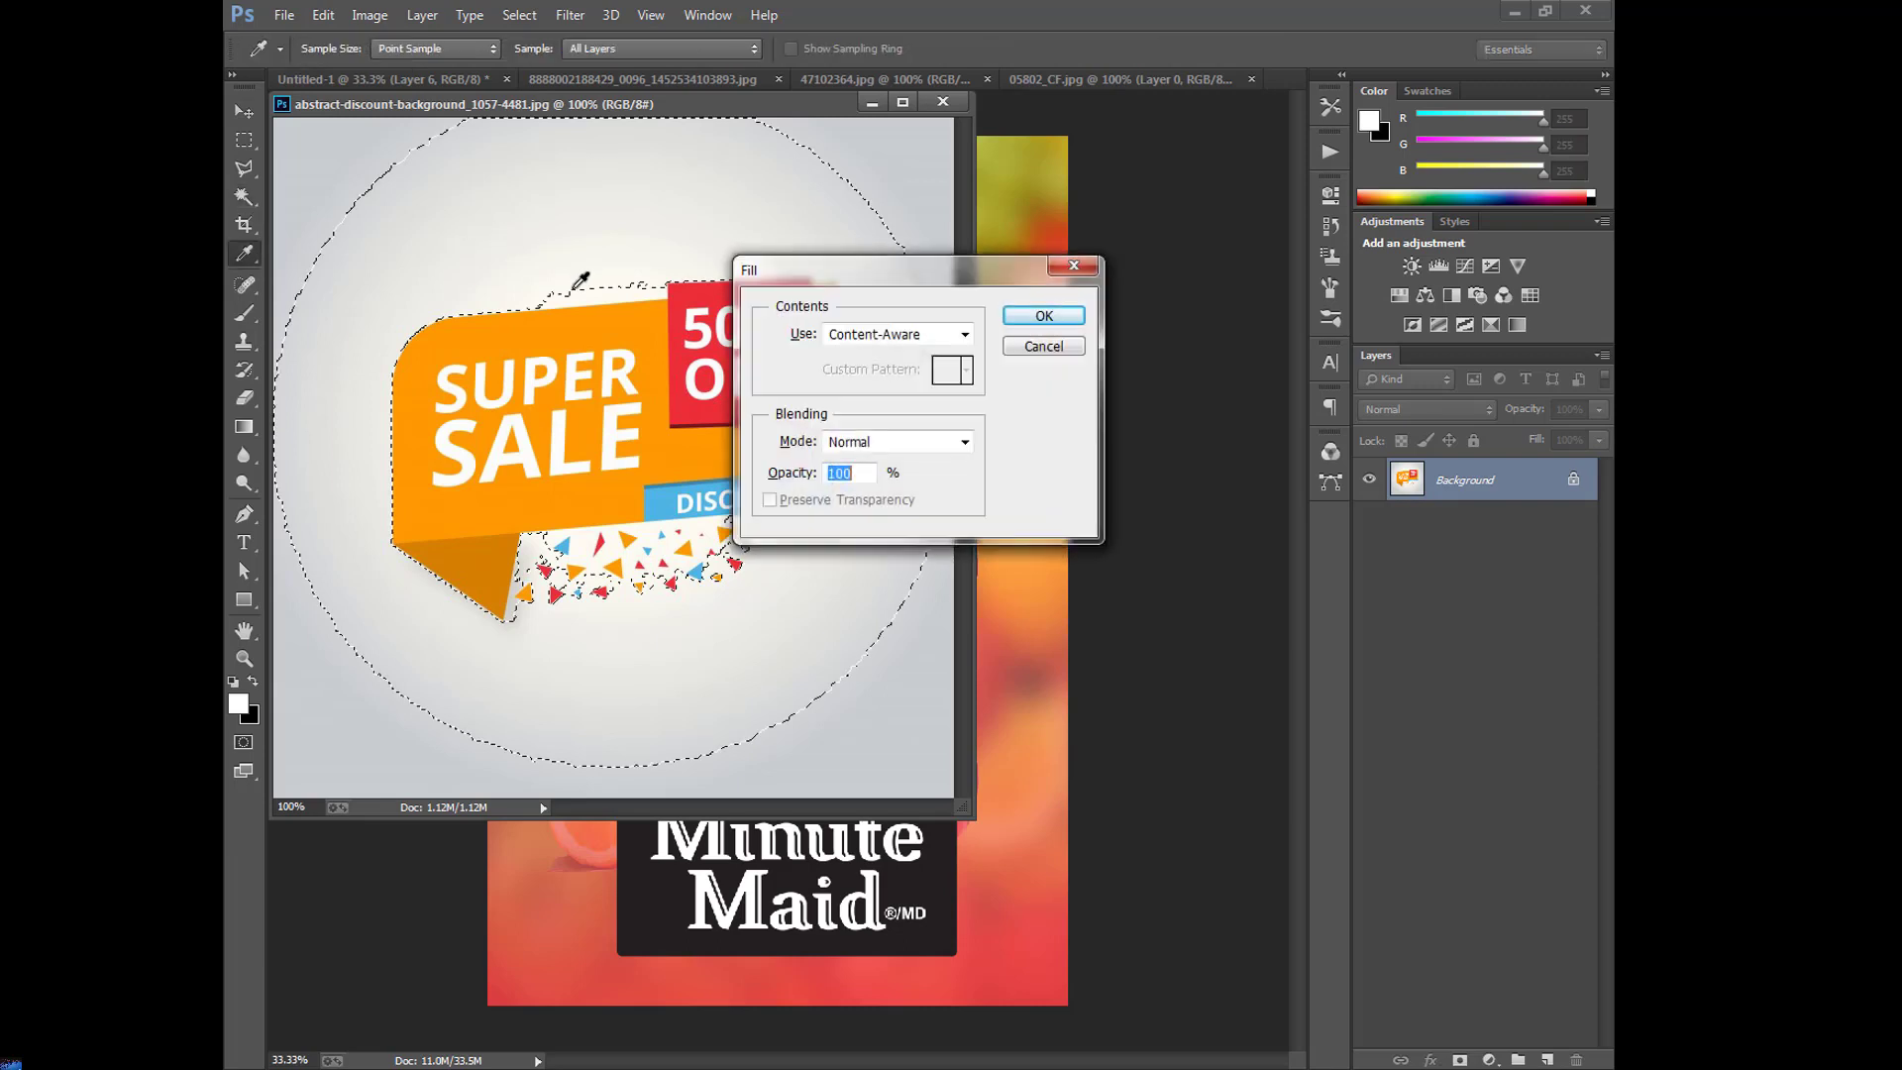
key(Return)
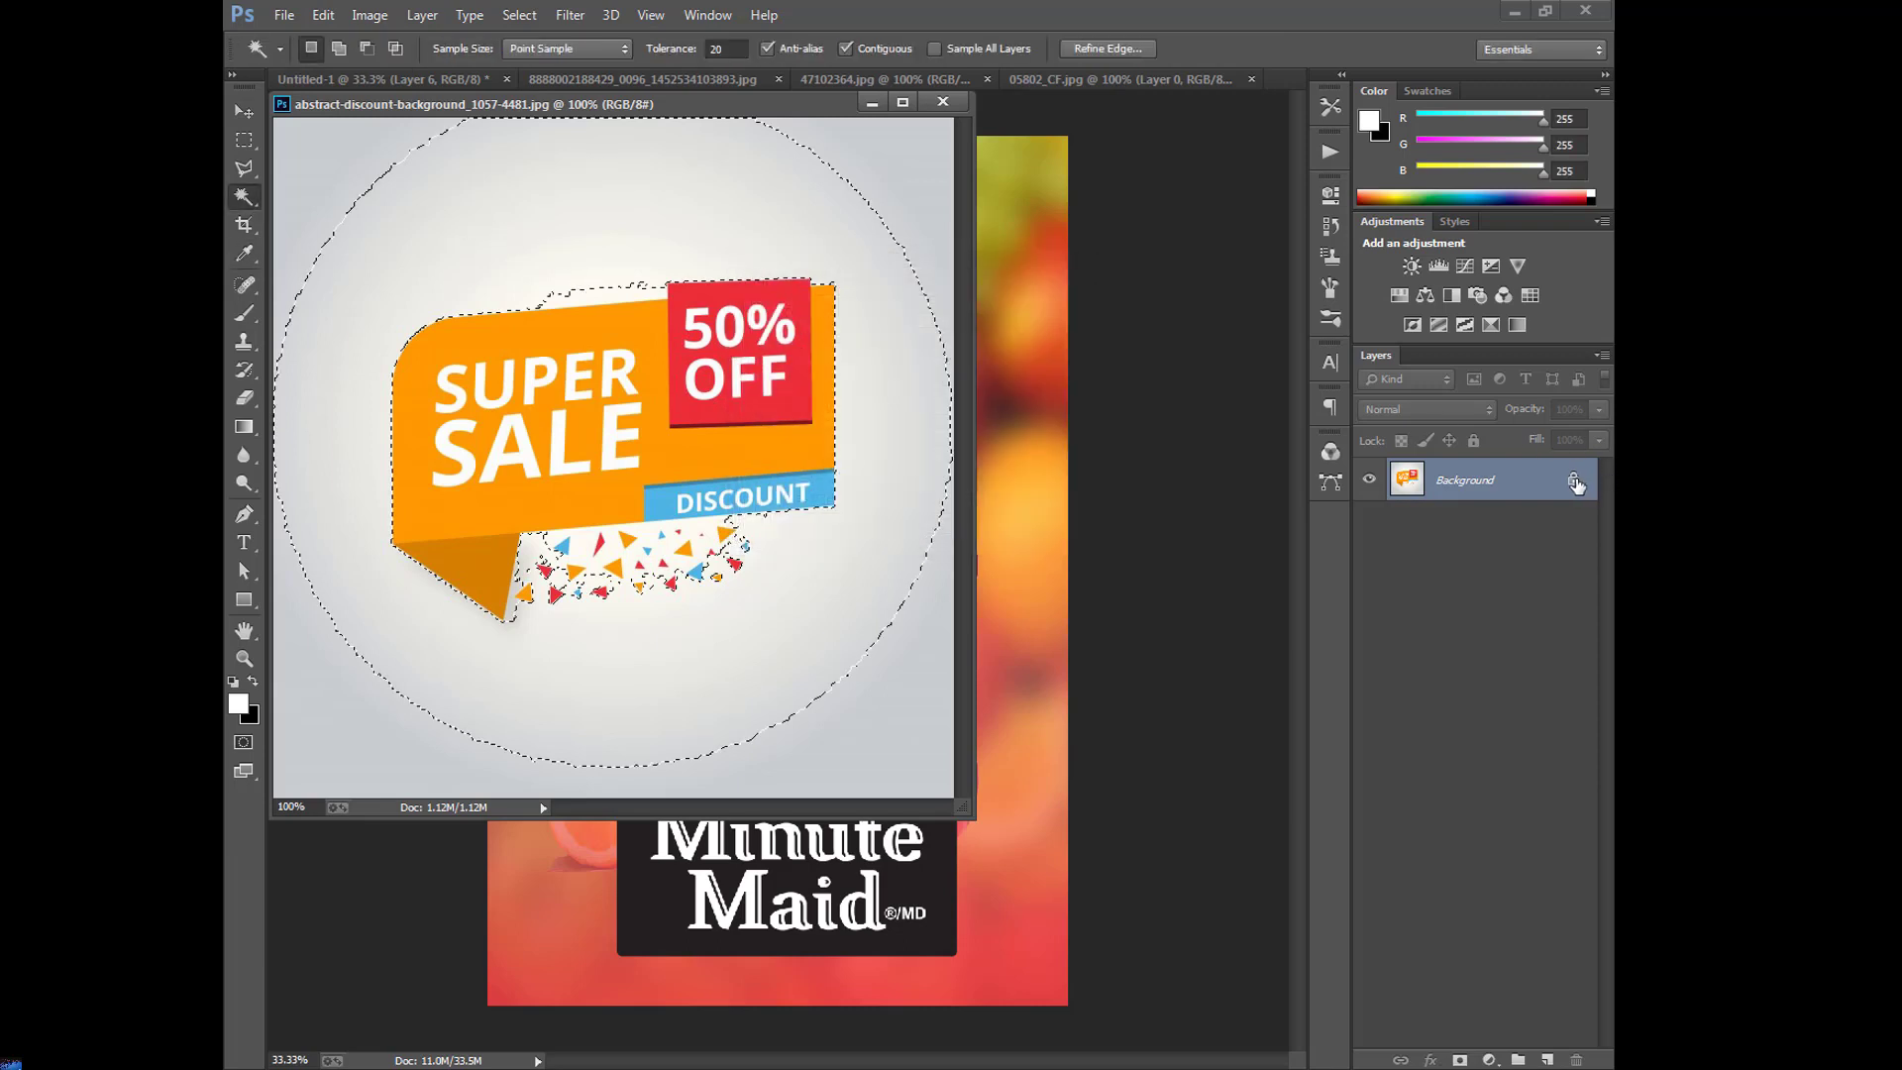
click(1574, 482)
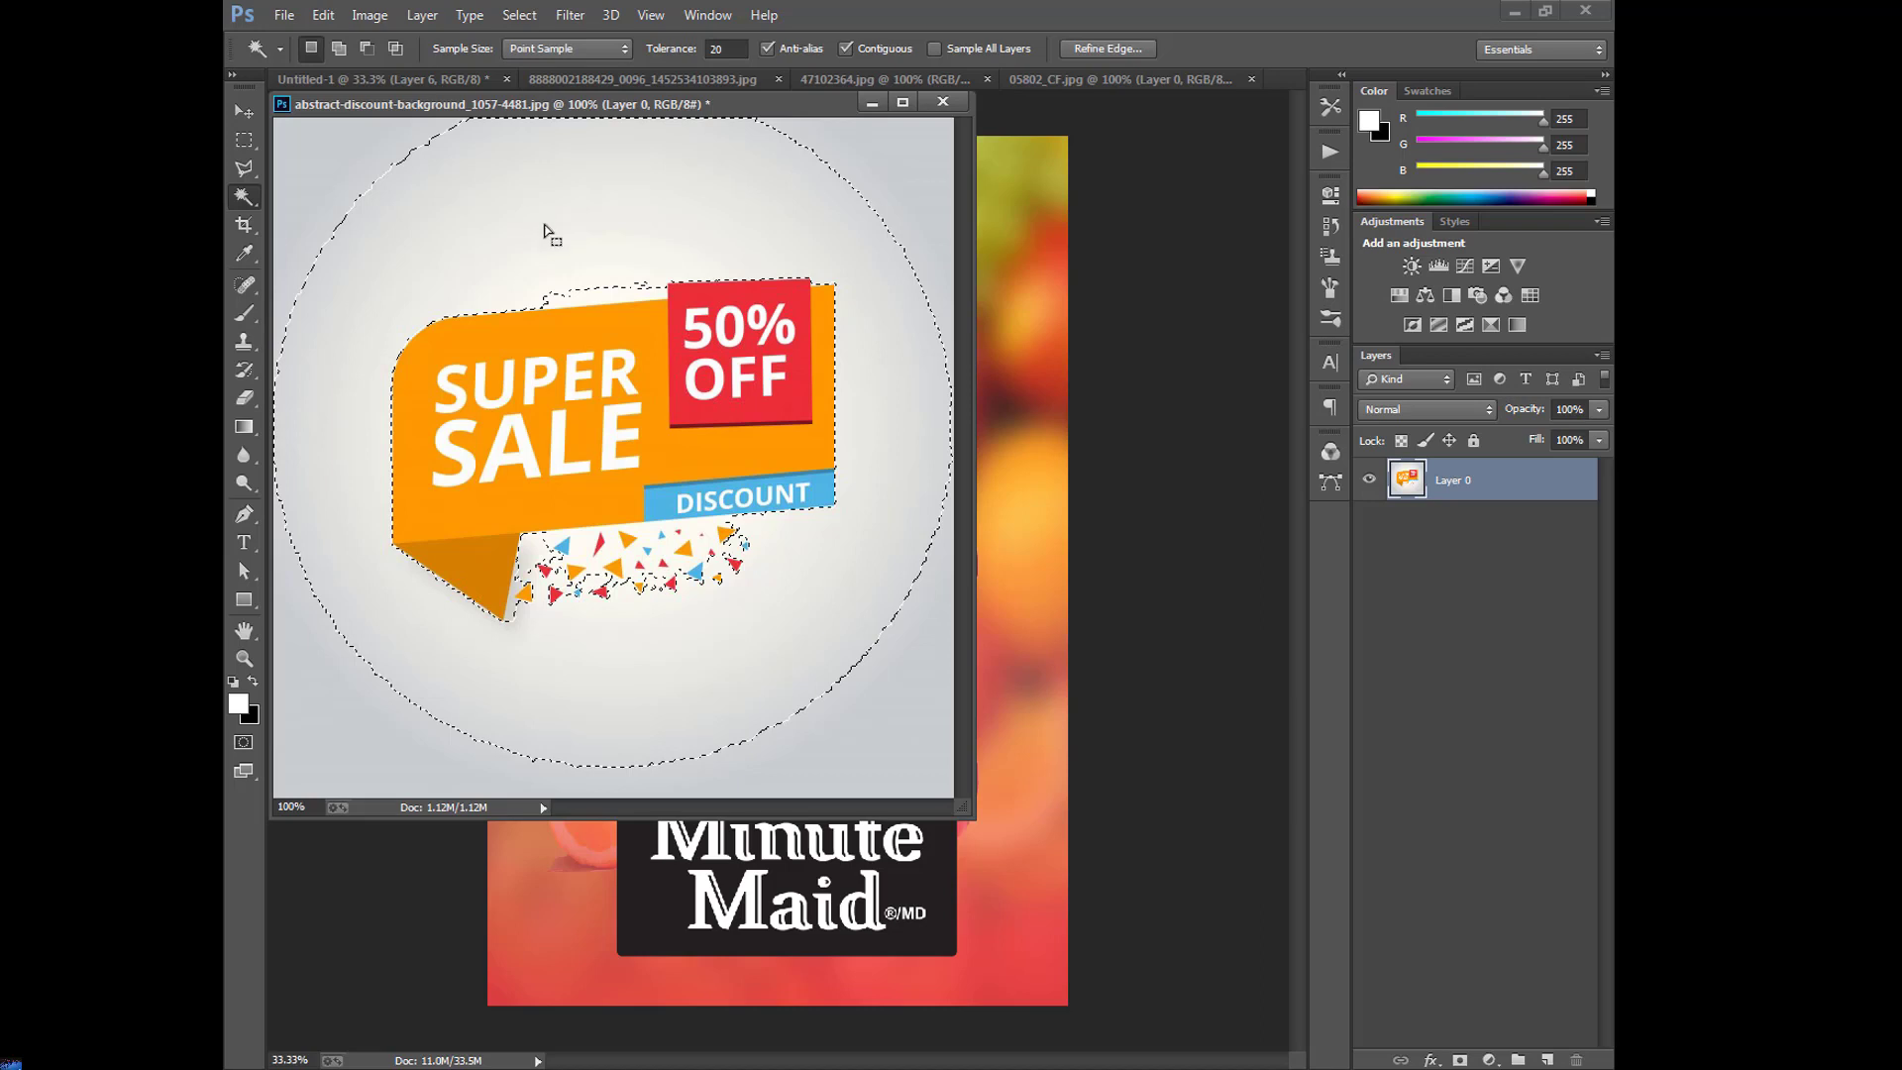
key(Delete)
click(628, 307)
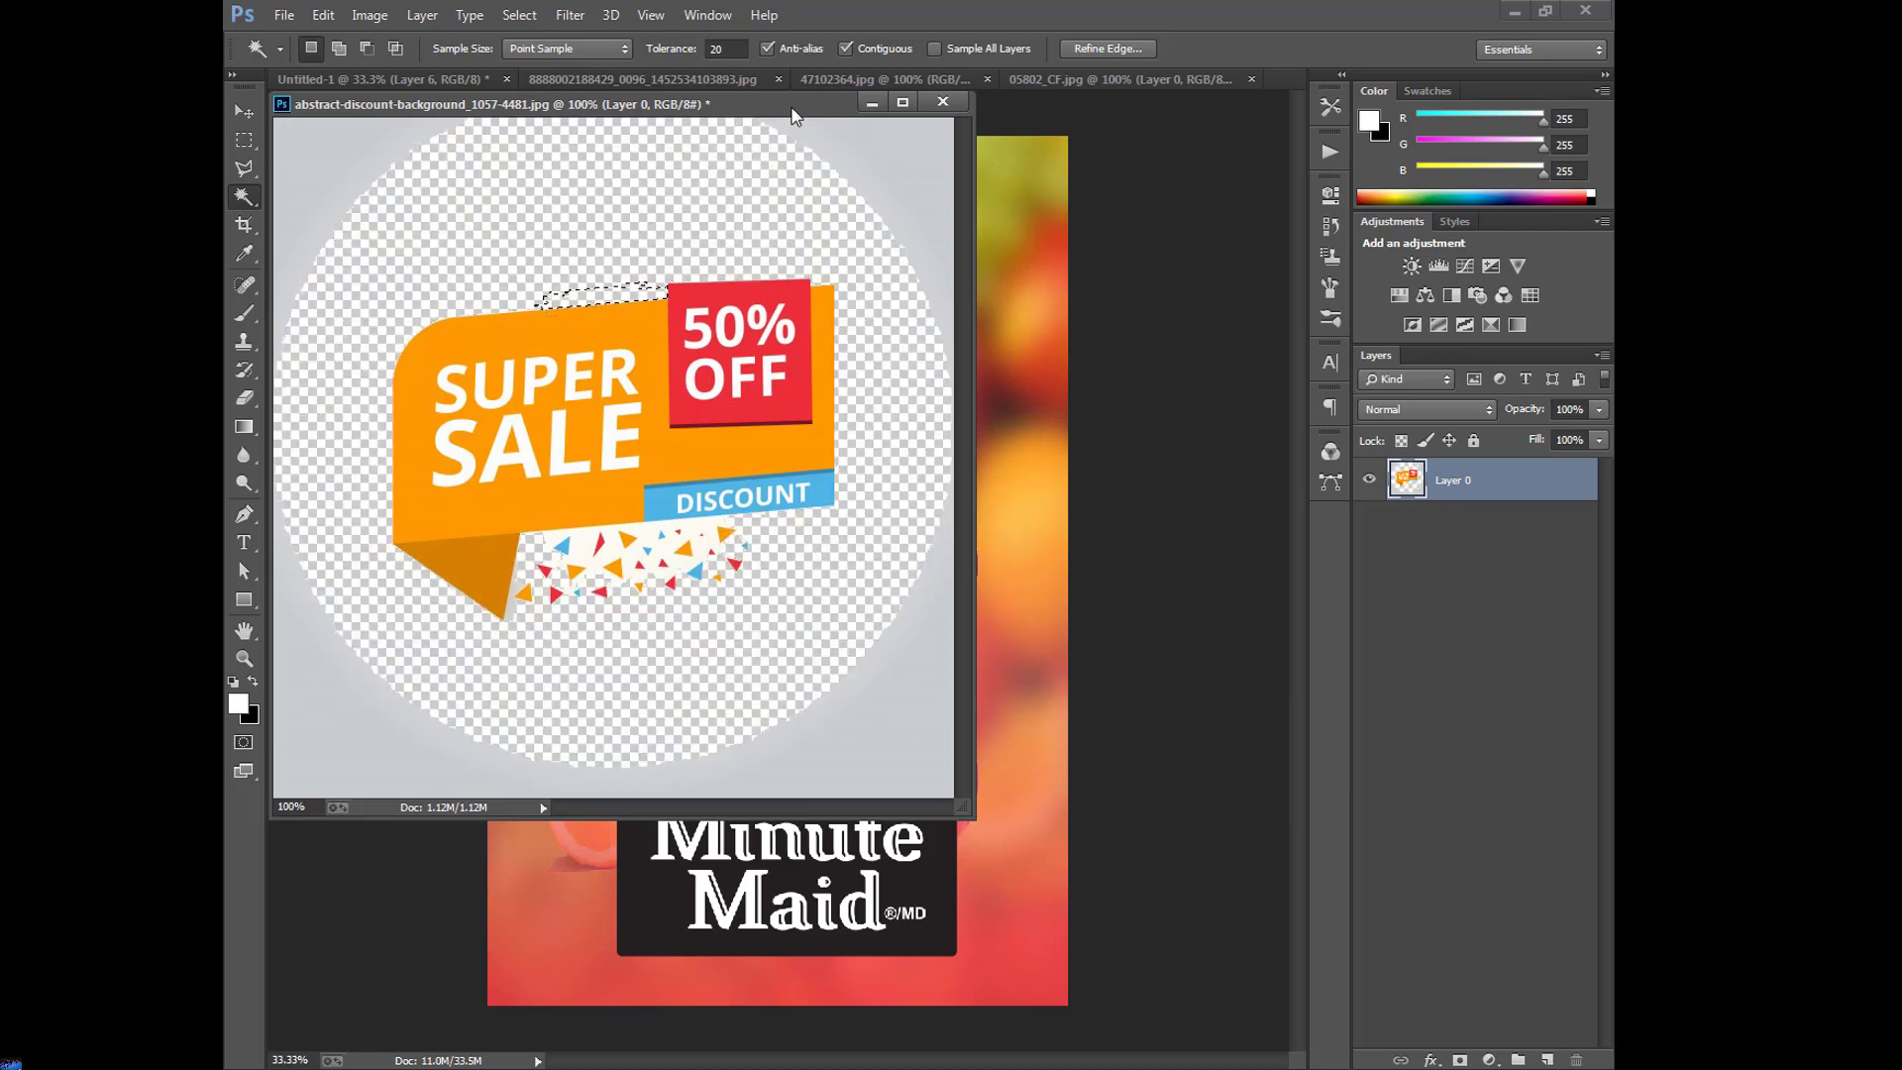
drag(793, 115, 840, 85)
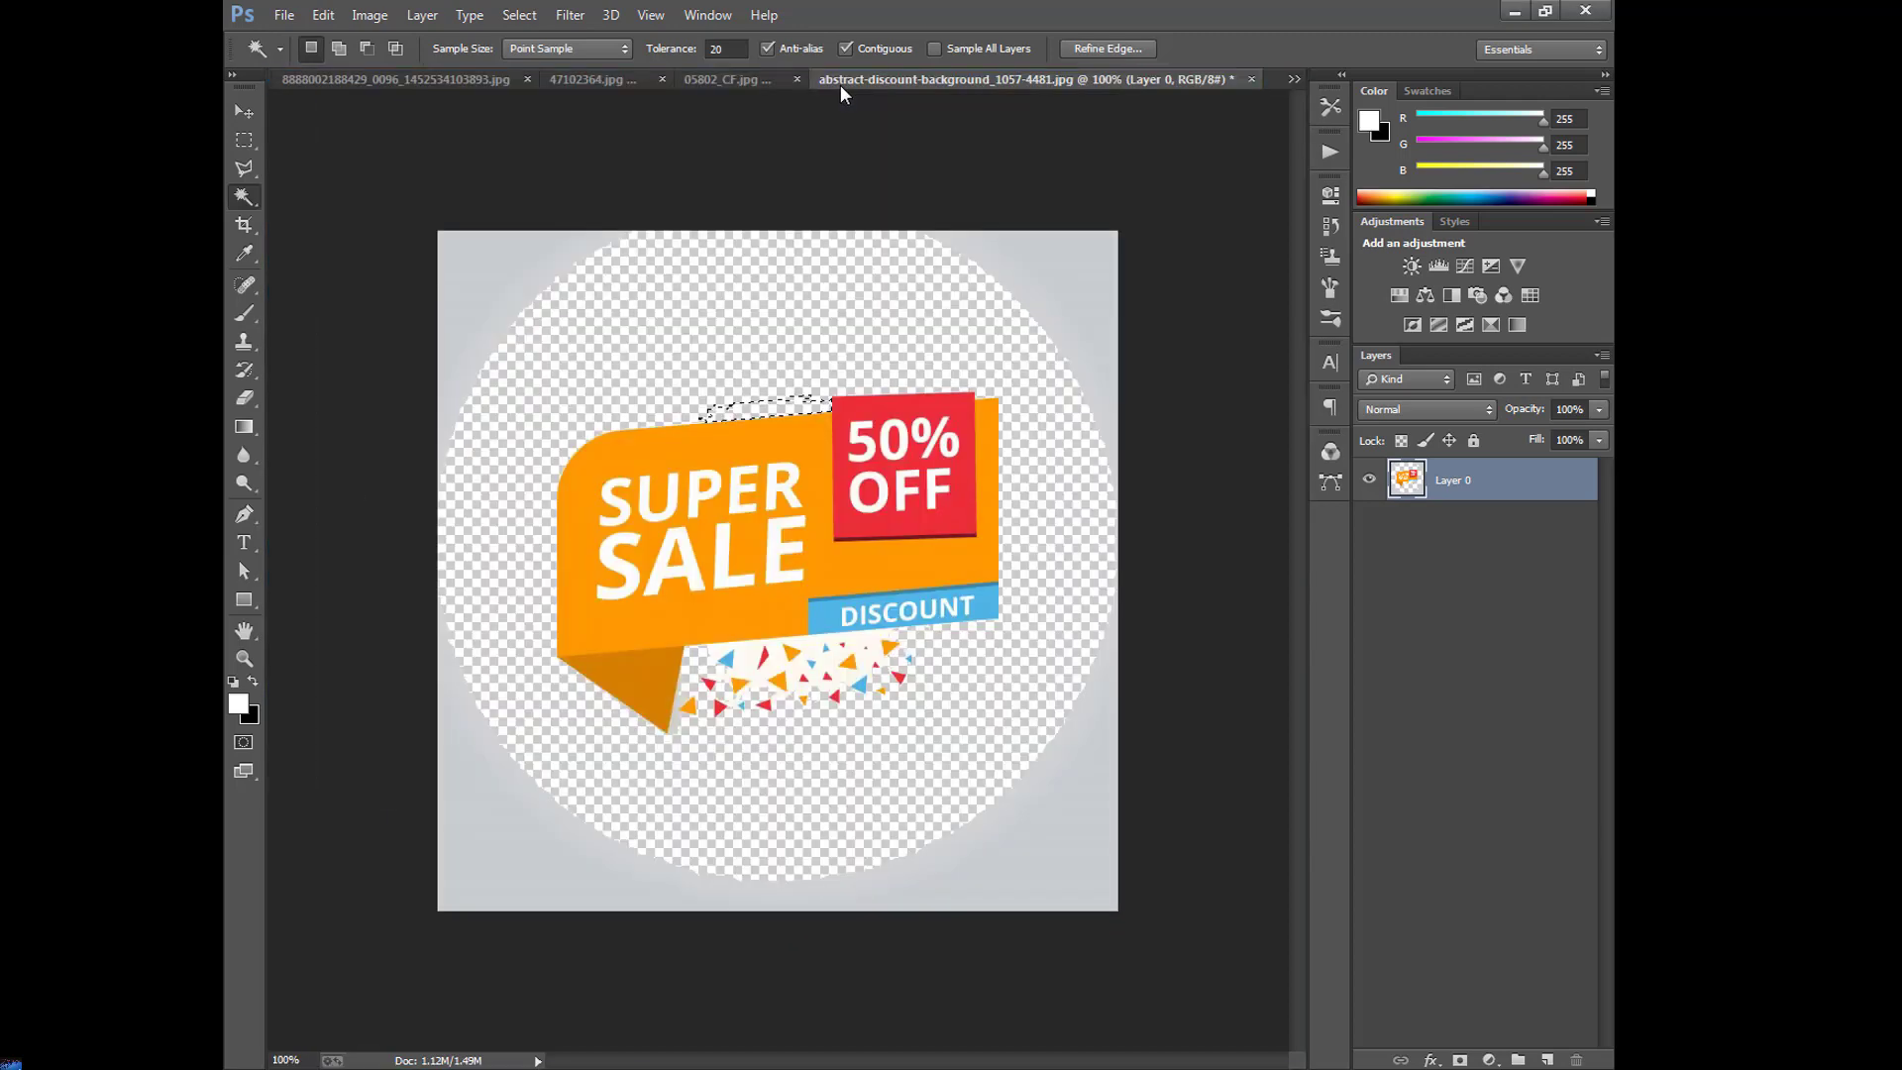
scroll(870, 649, up, 4)
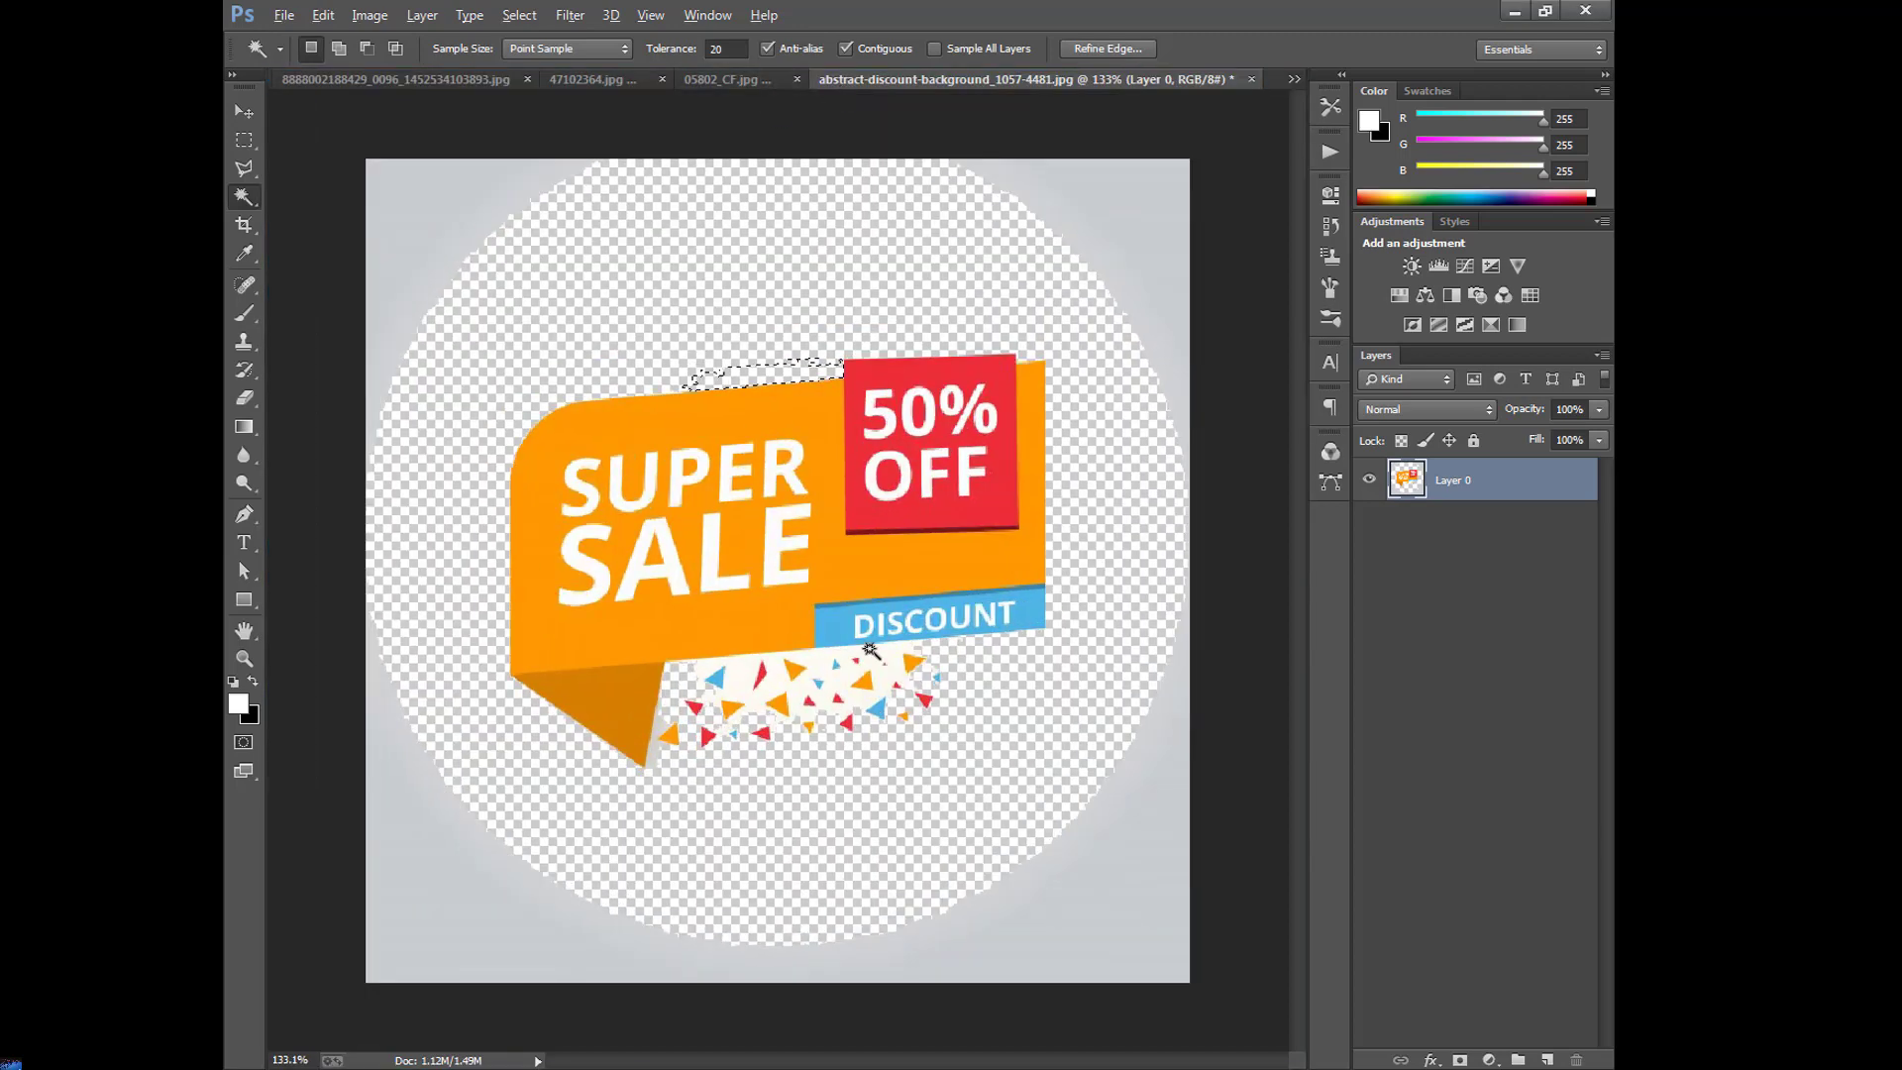
Delete the remaining cream and grey patches, then shift the banner up and left.
click(889, 675)
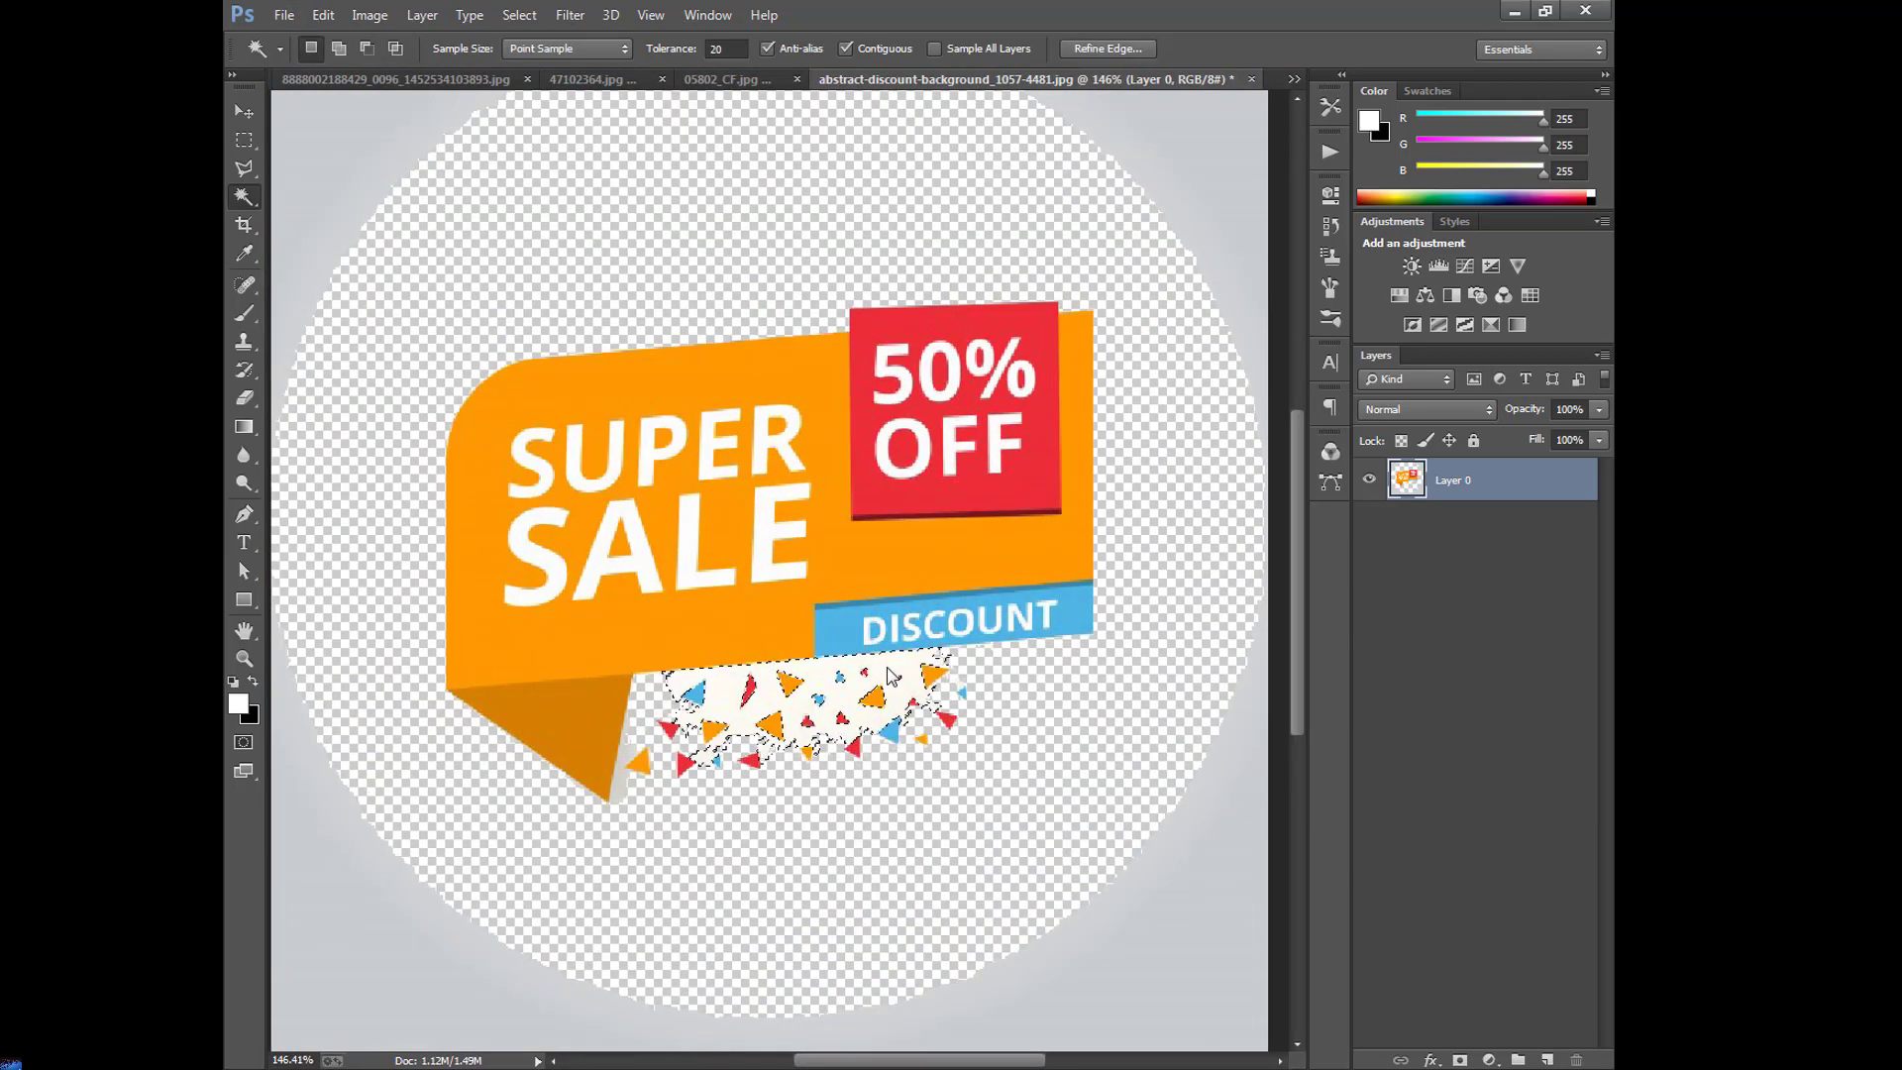
key(Delete)
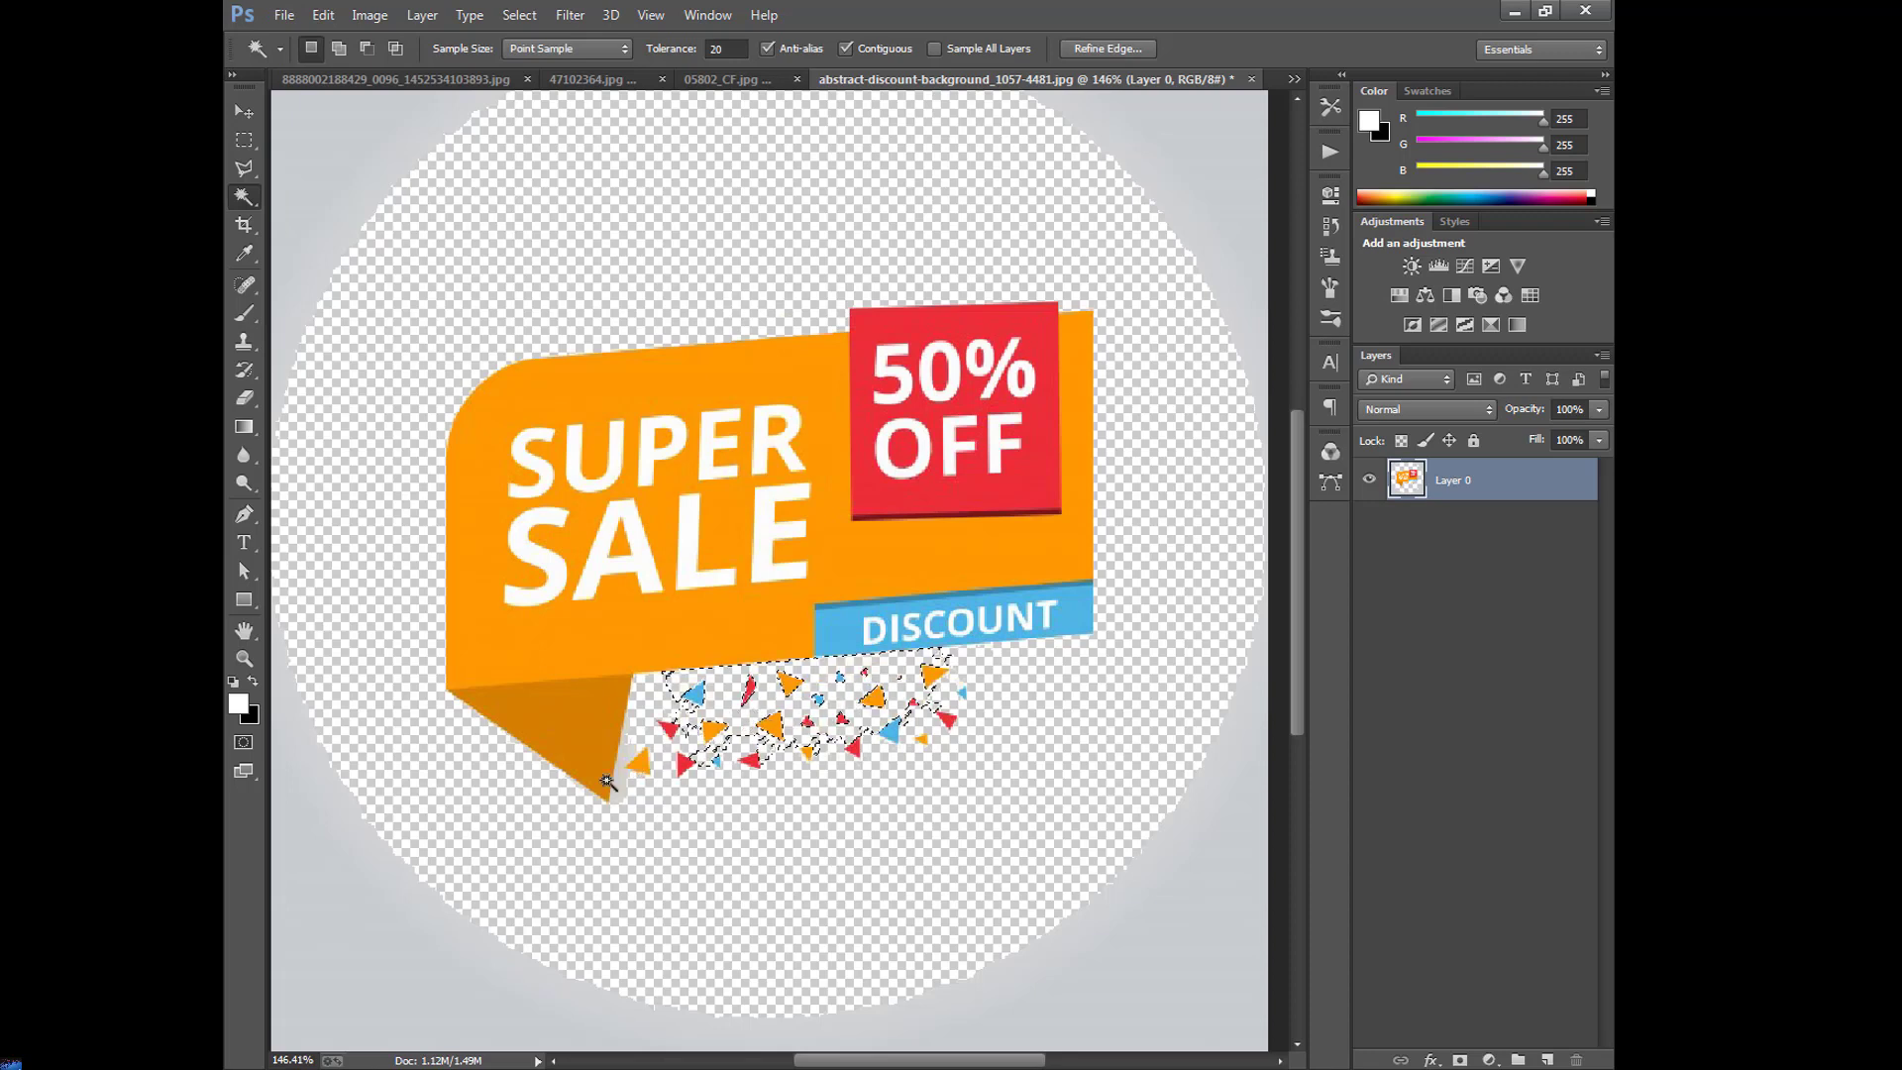
click(619, 781)
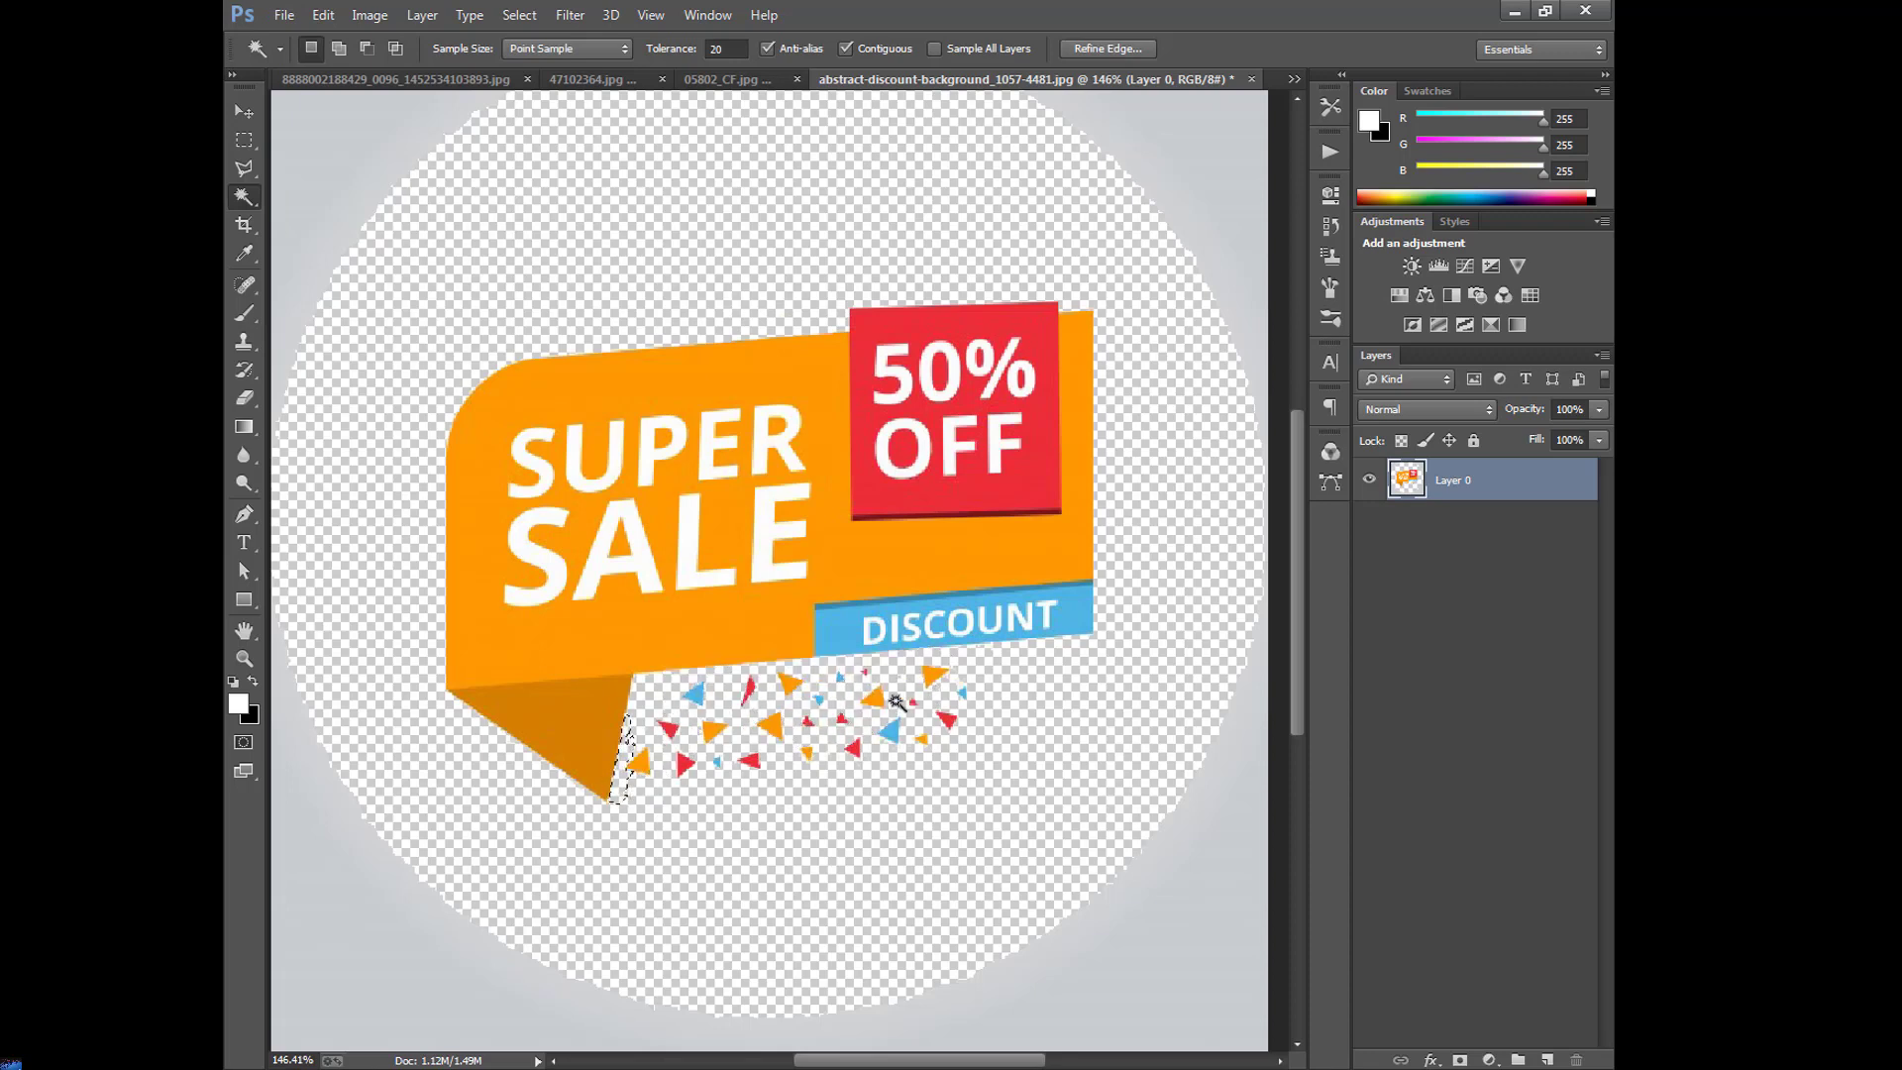
key(Delete)
click(1146, 925)
key(Delete)
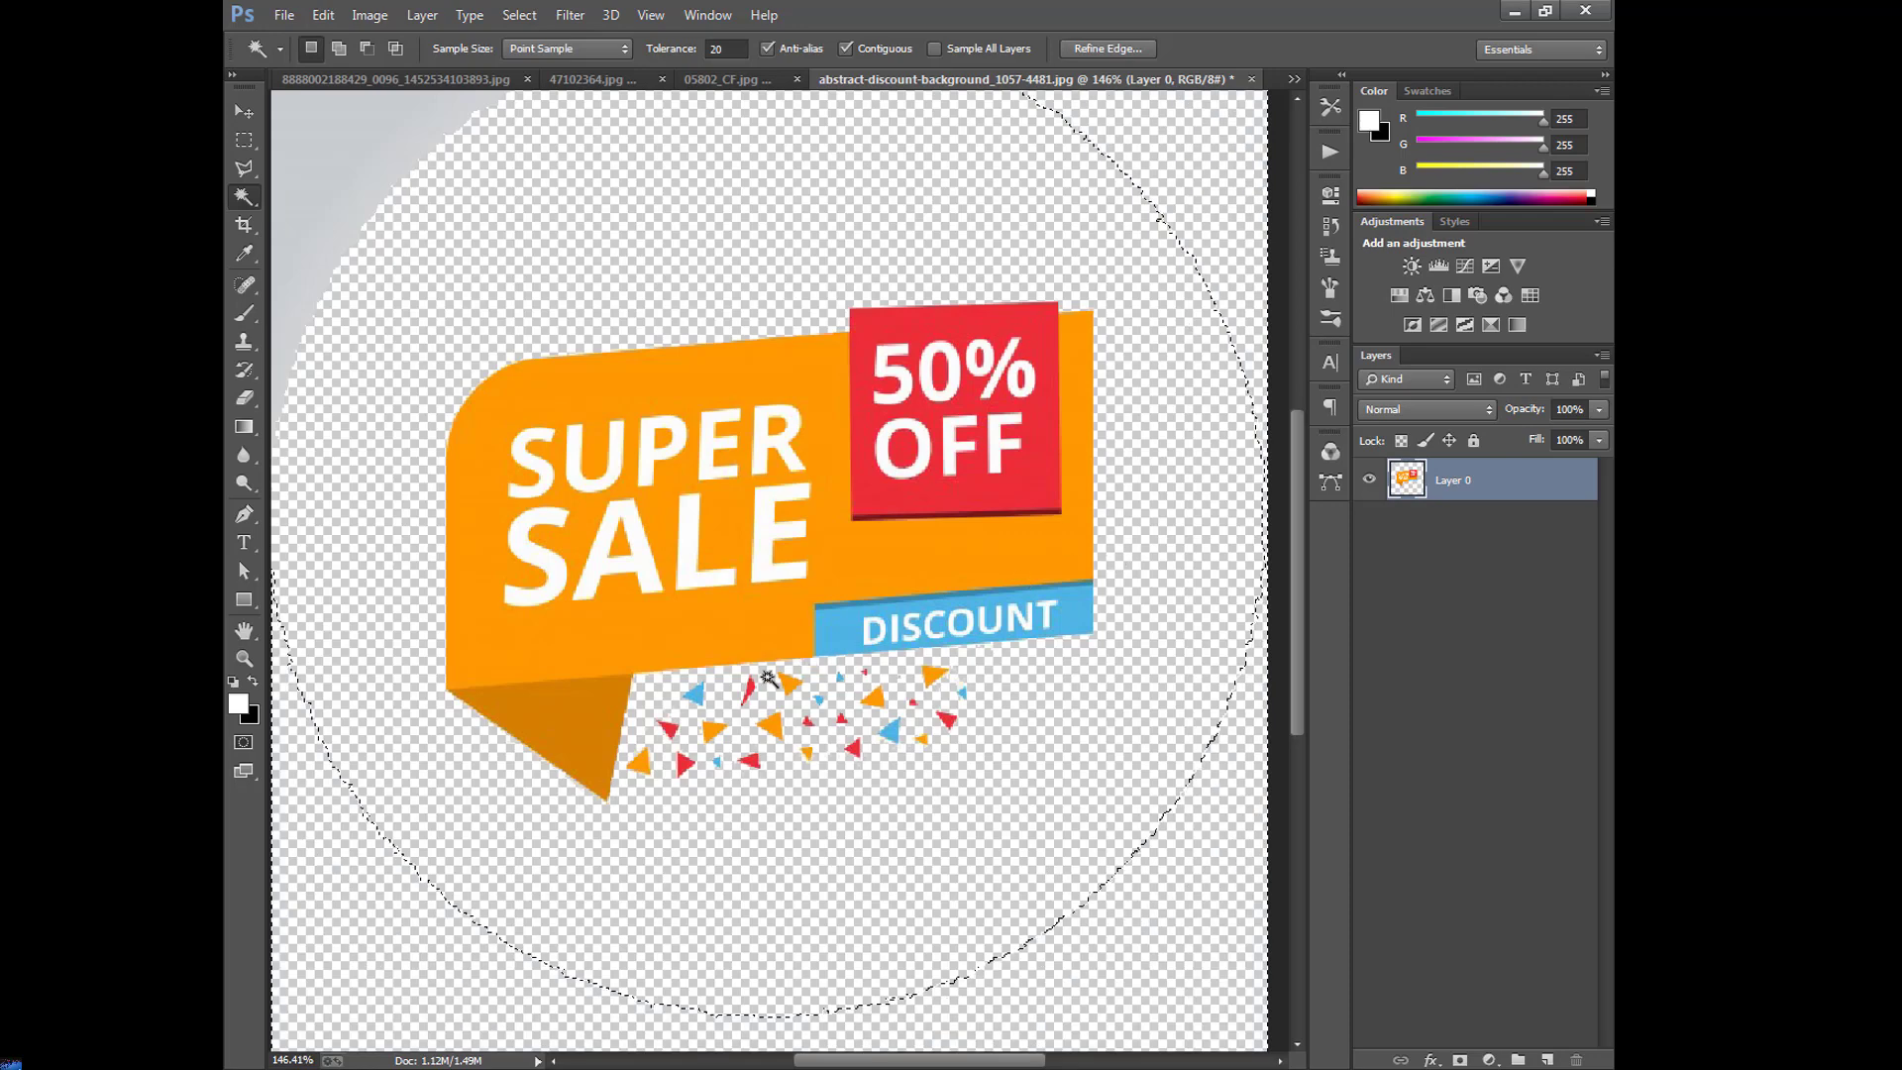
click(355, 173)
key(Delete)
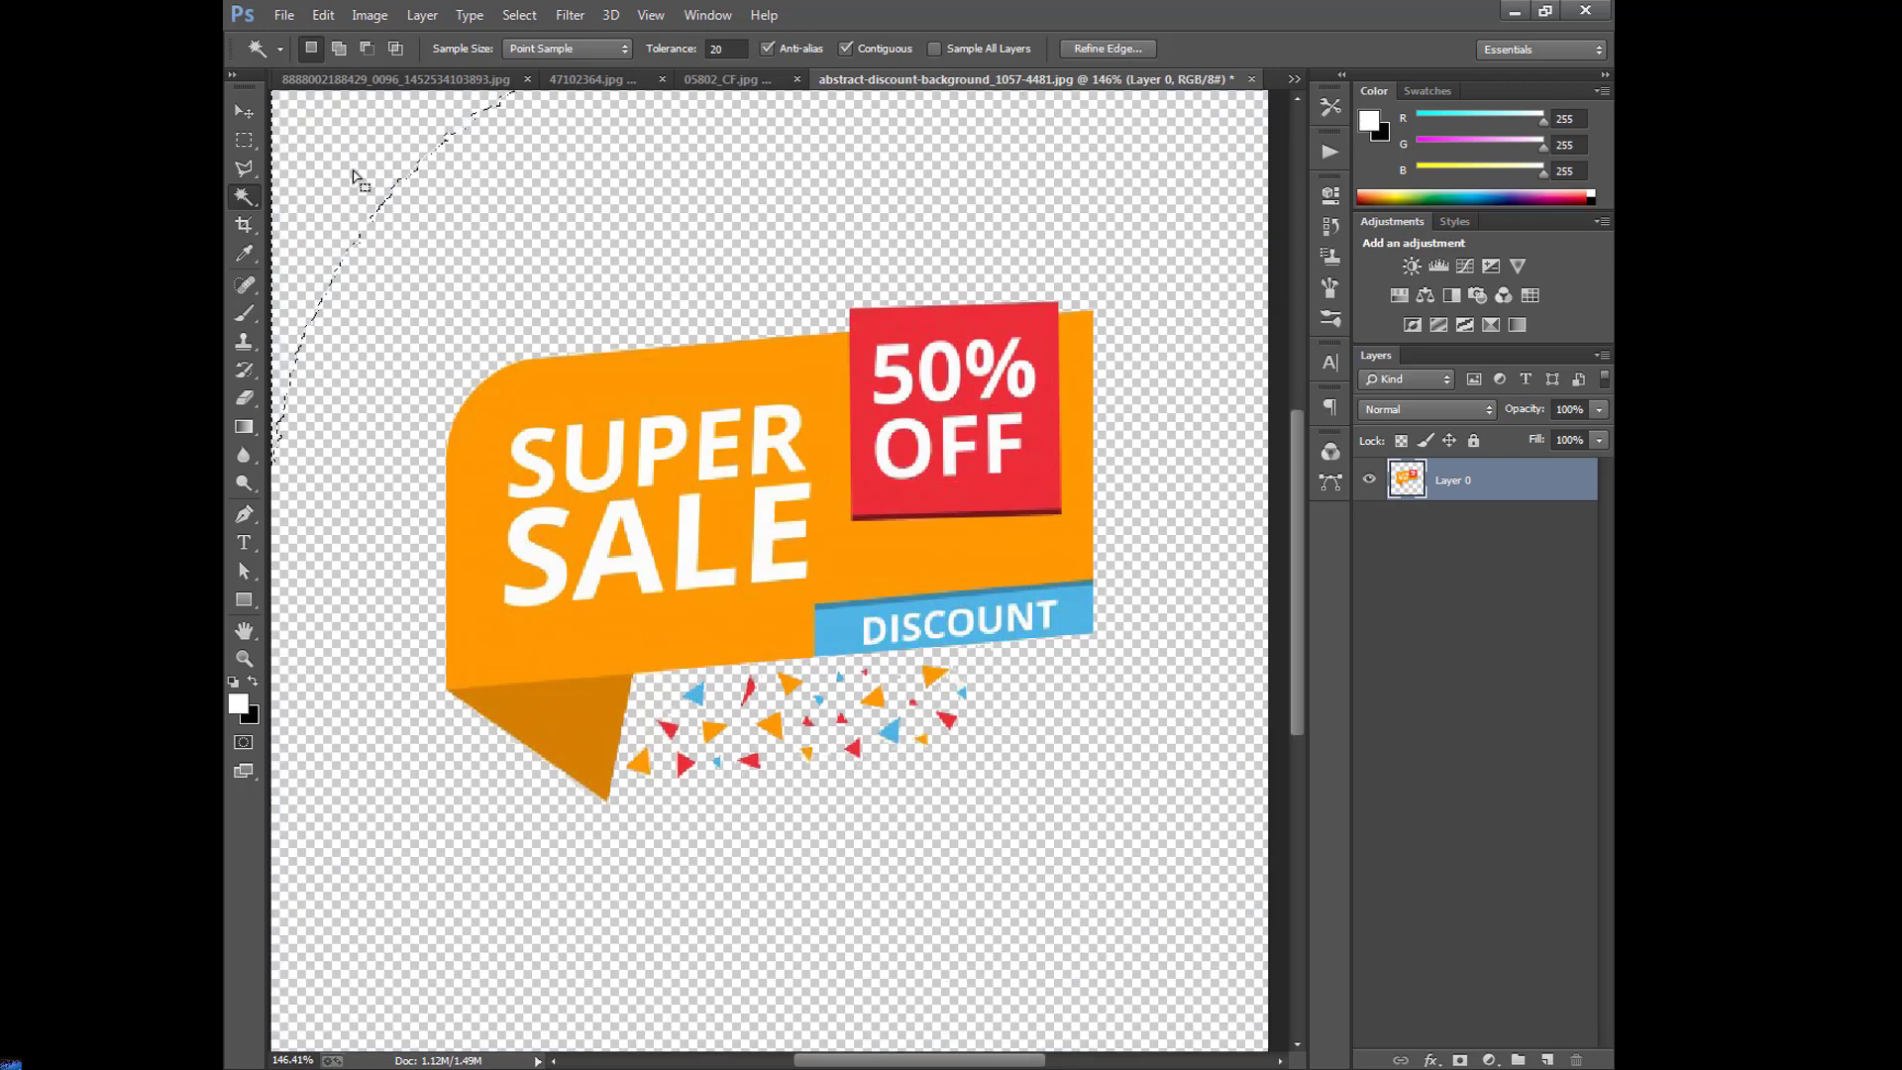
click(242, 109)
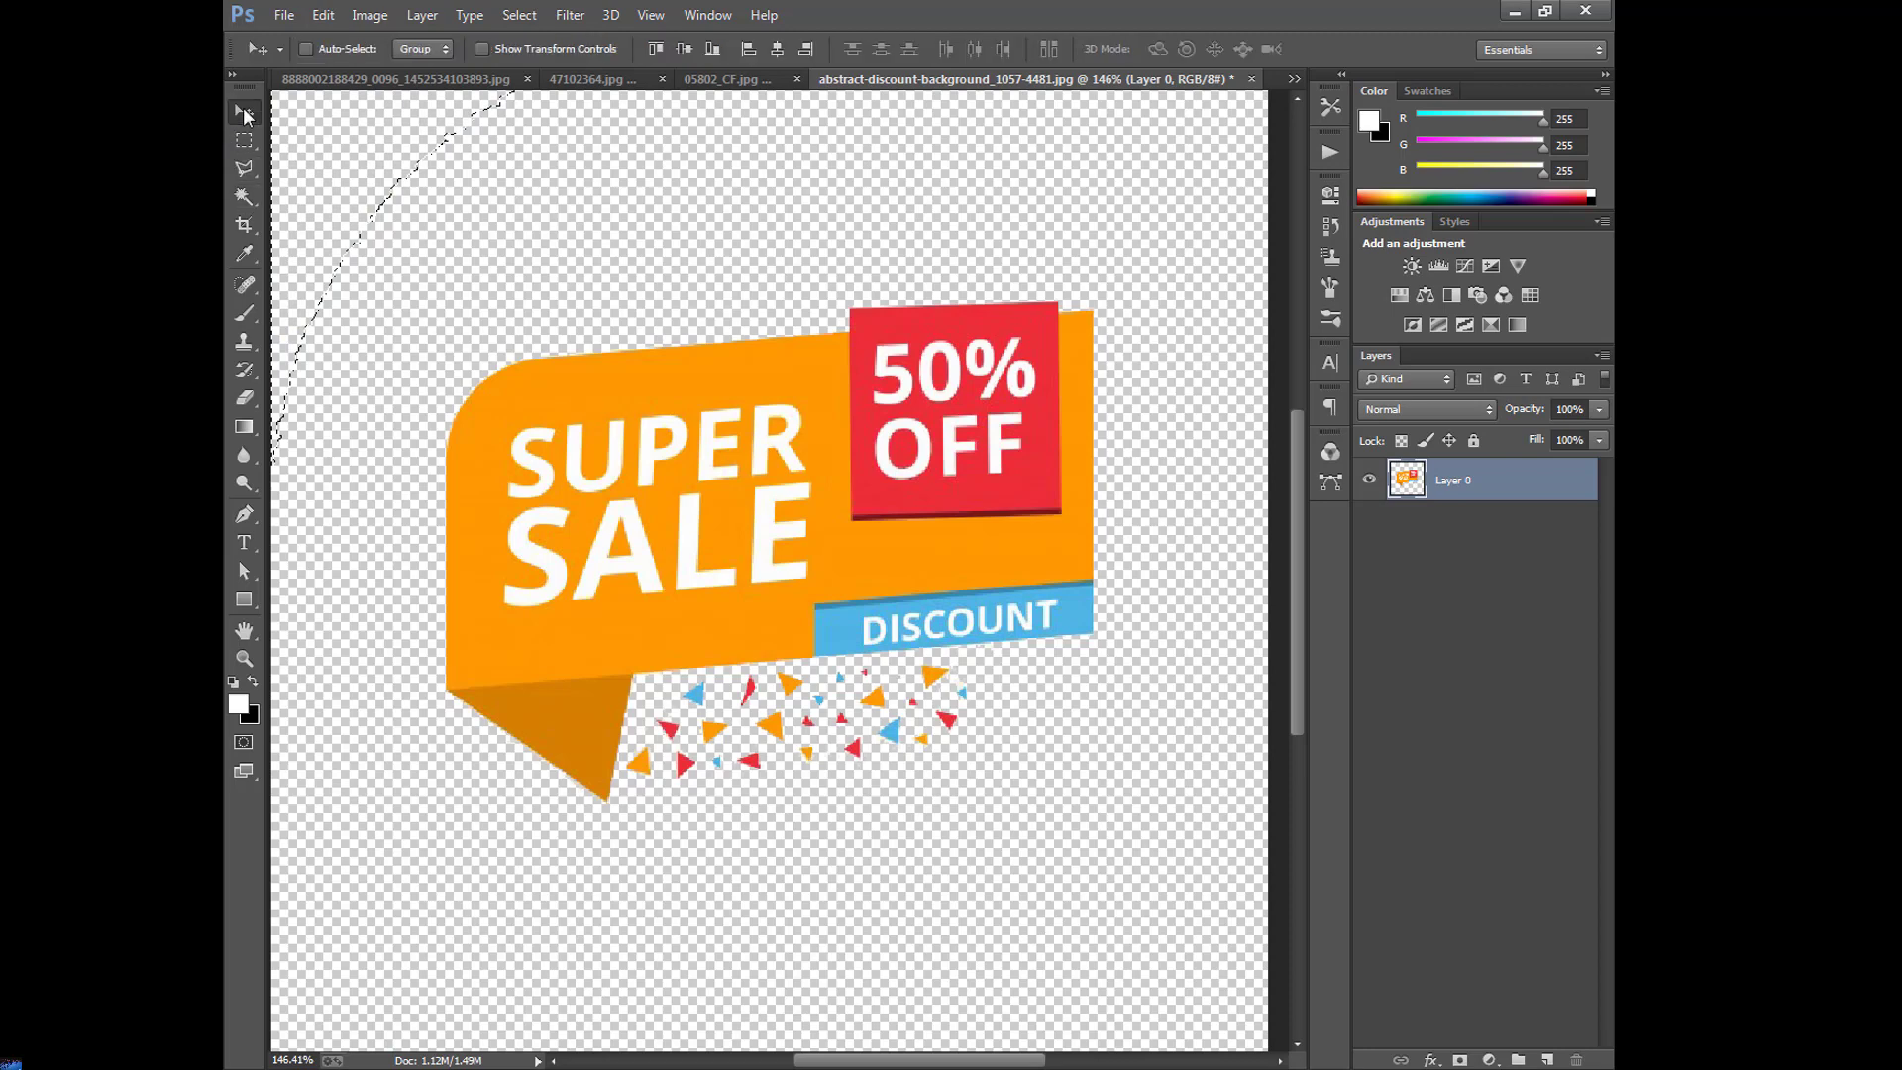
mouse_move(746, 461)
mouse_down()
mouse_move(853, 539)
mouse_move(763, 394)
mouse_up()
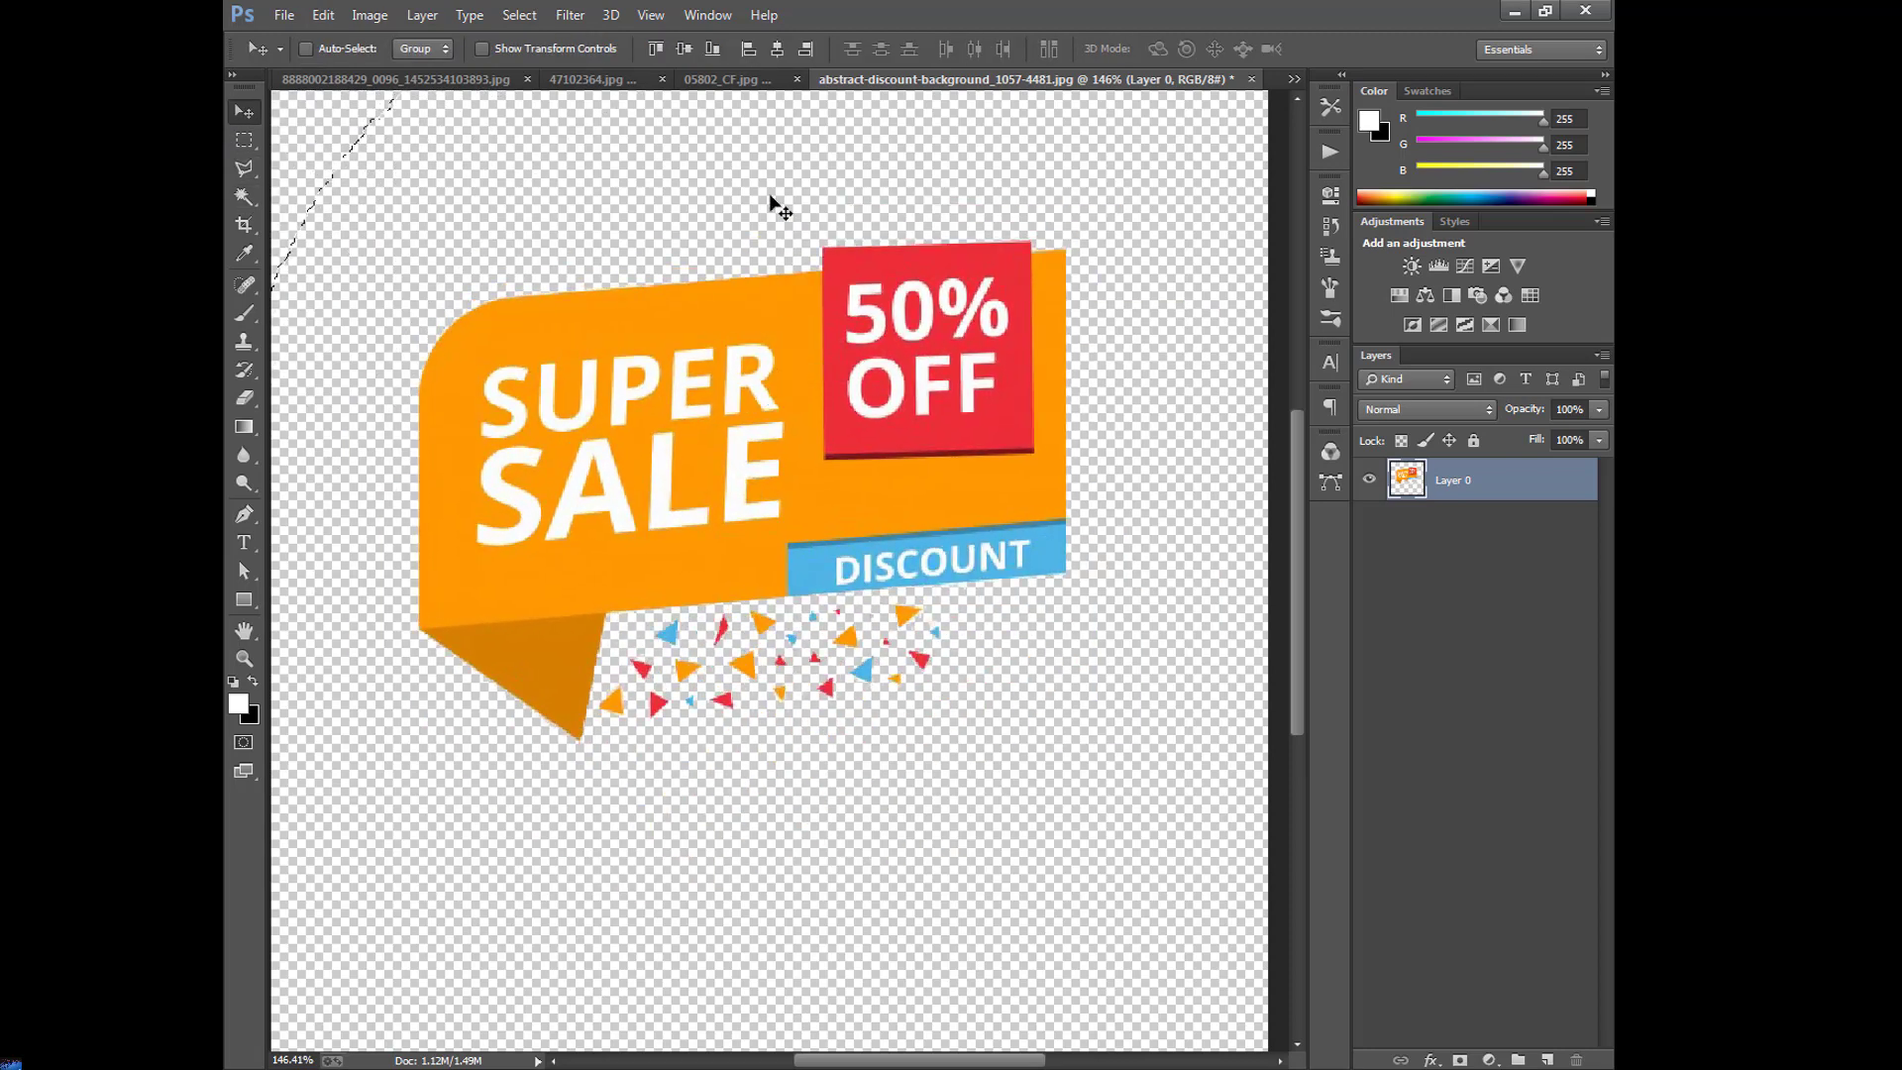
Close the fruit punch and orange Pulpy bottle images without saving.
click(793, 79)
key(ctrl+w)
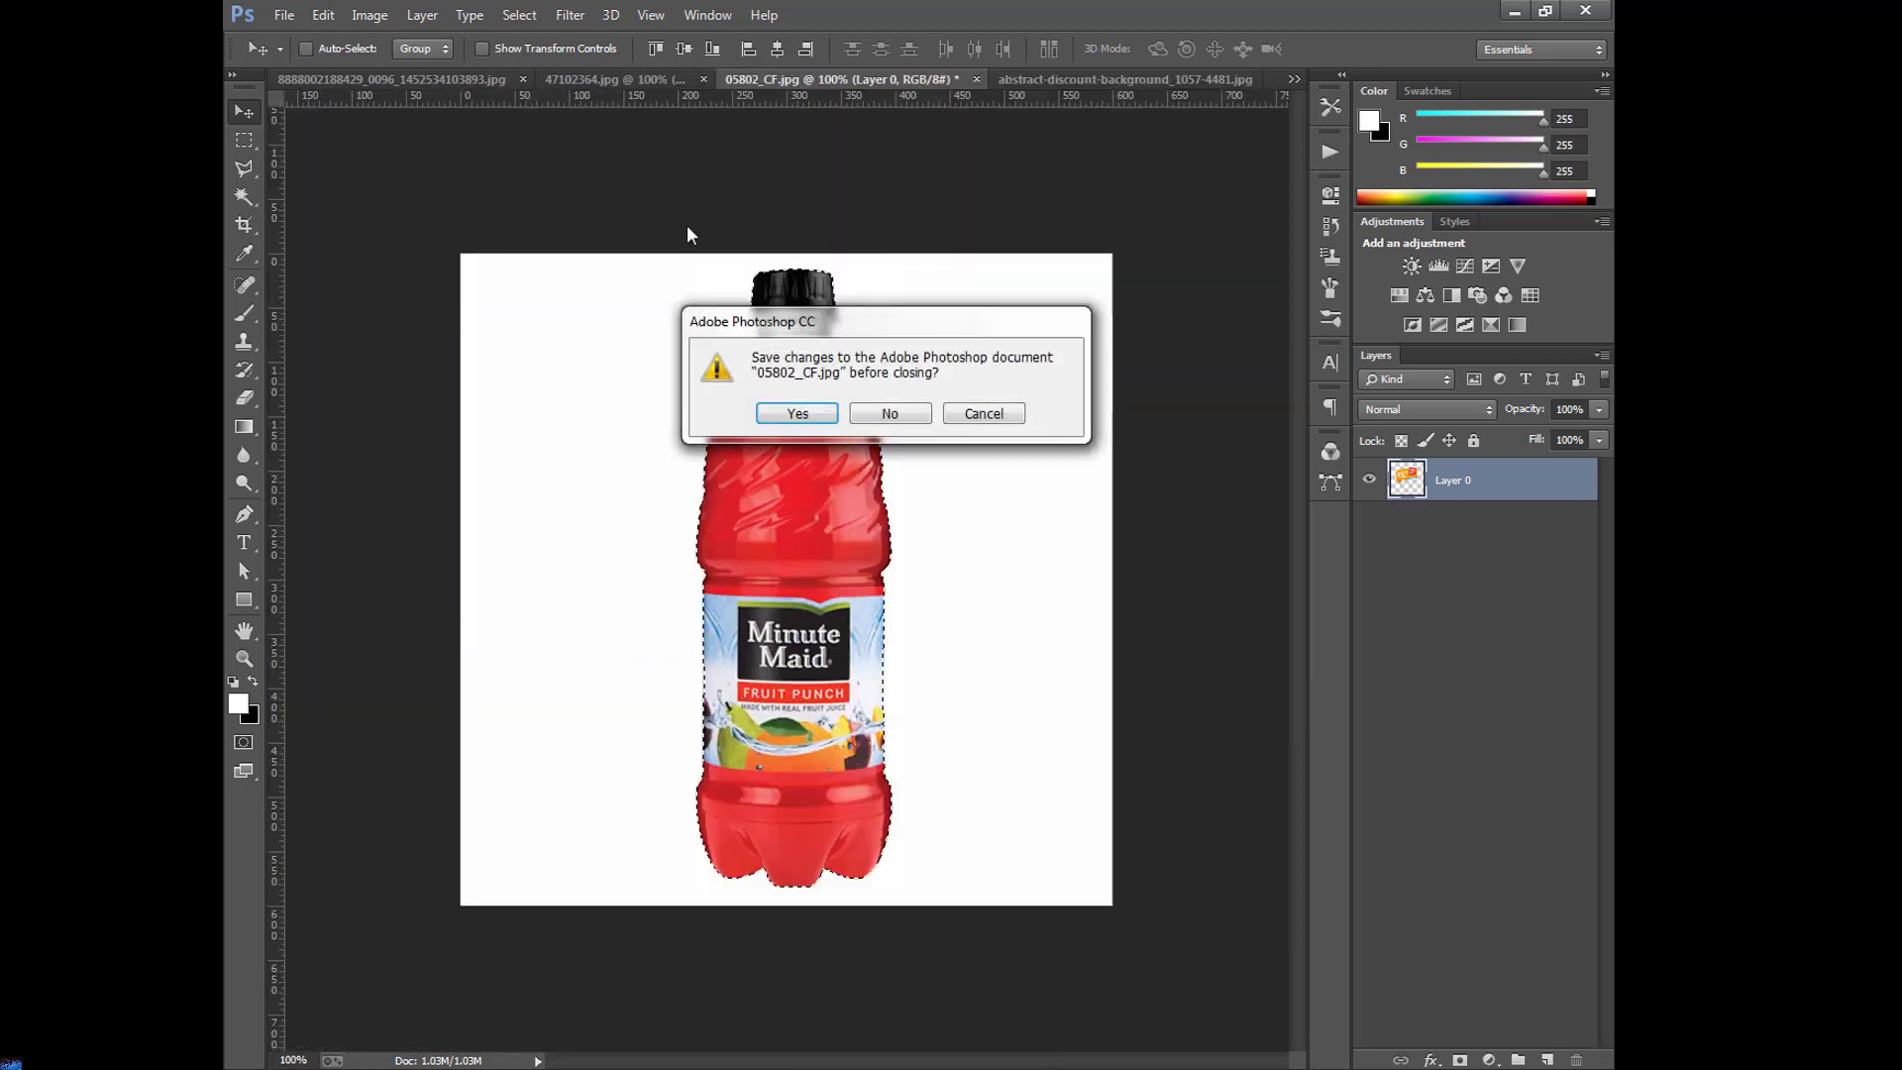
click(884, 414)
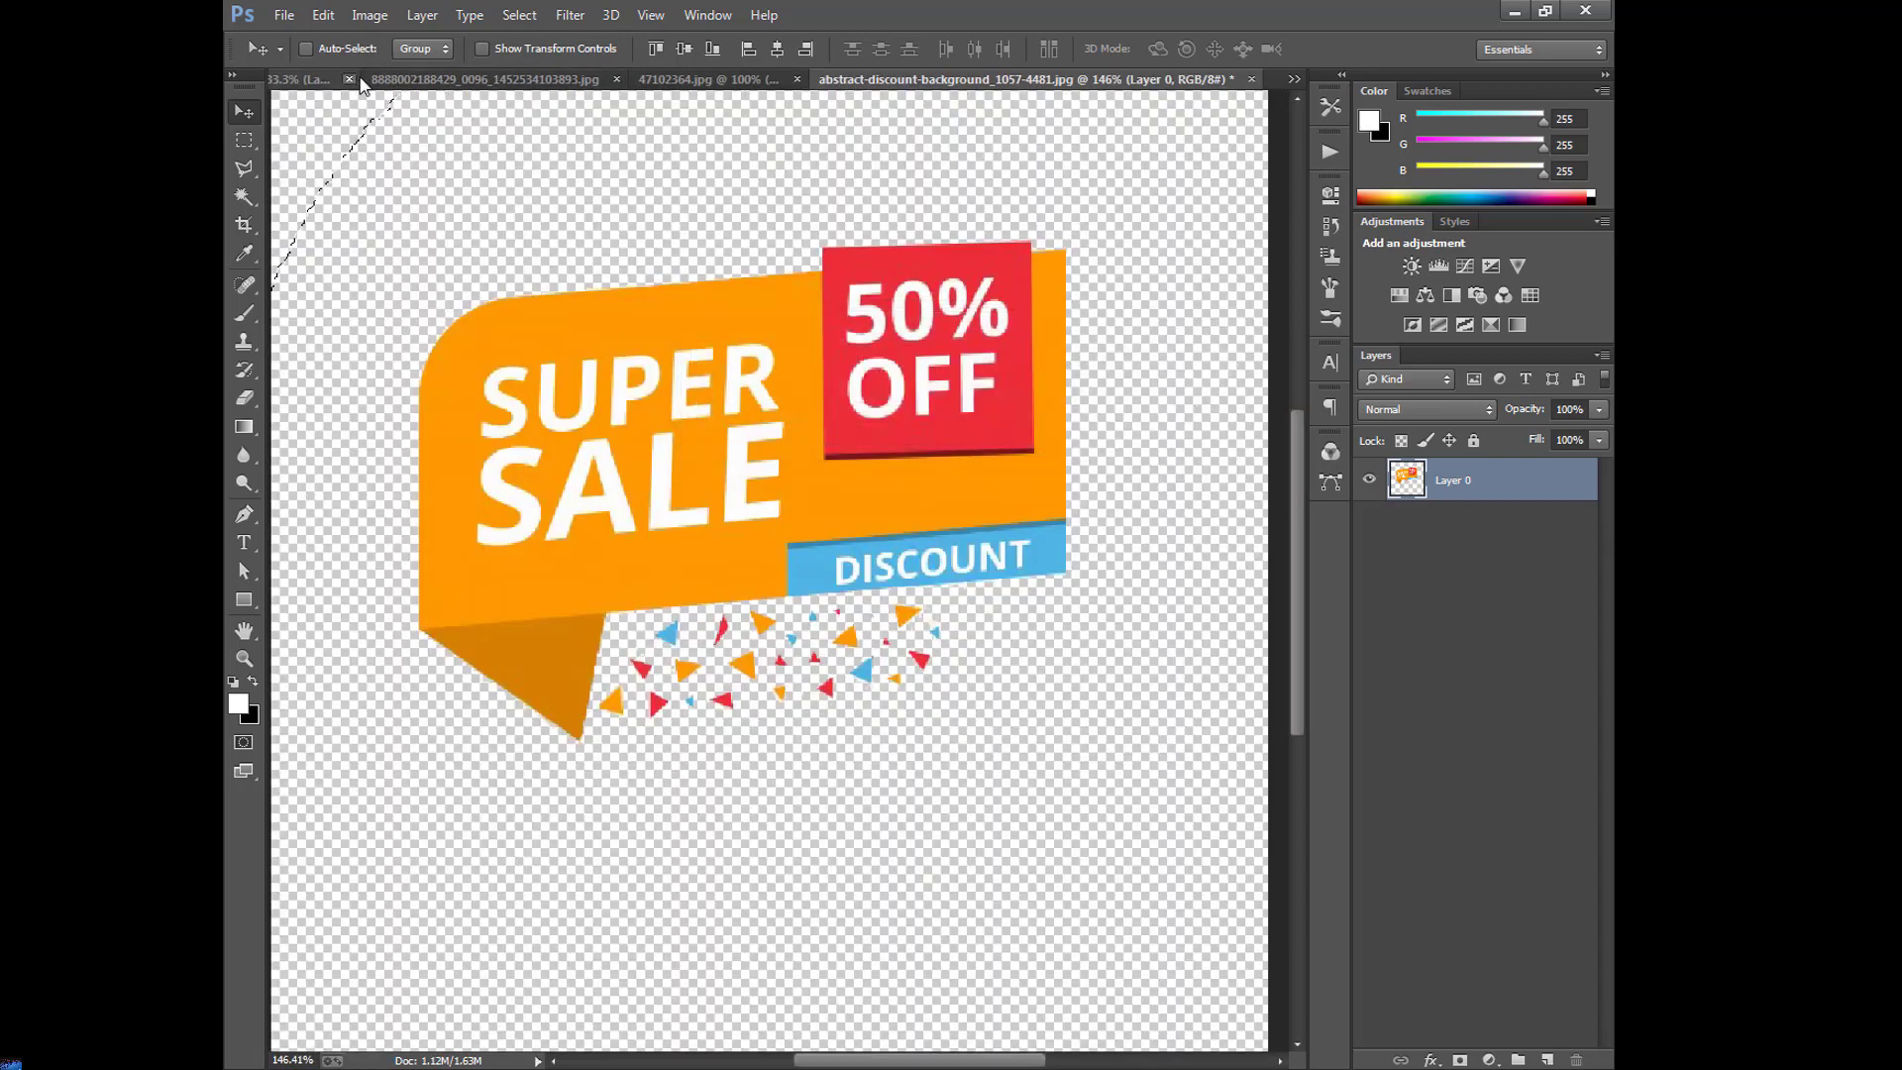
click(527, 85)
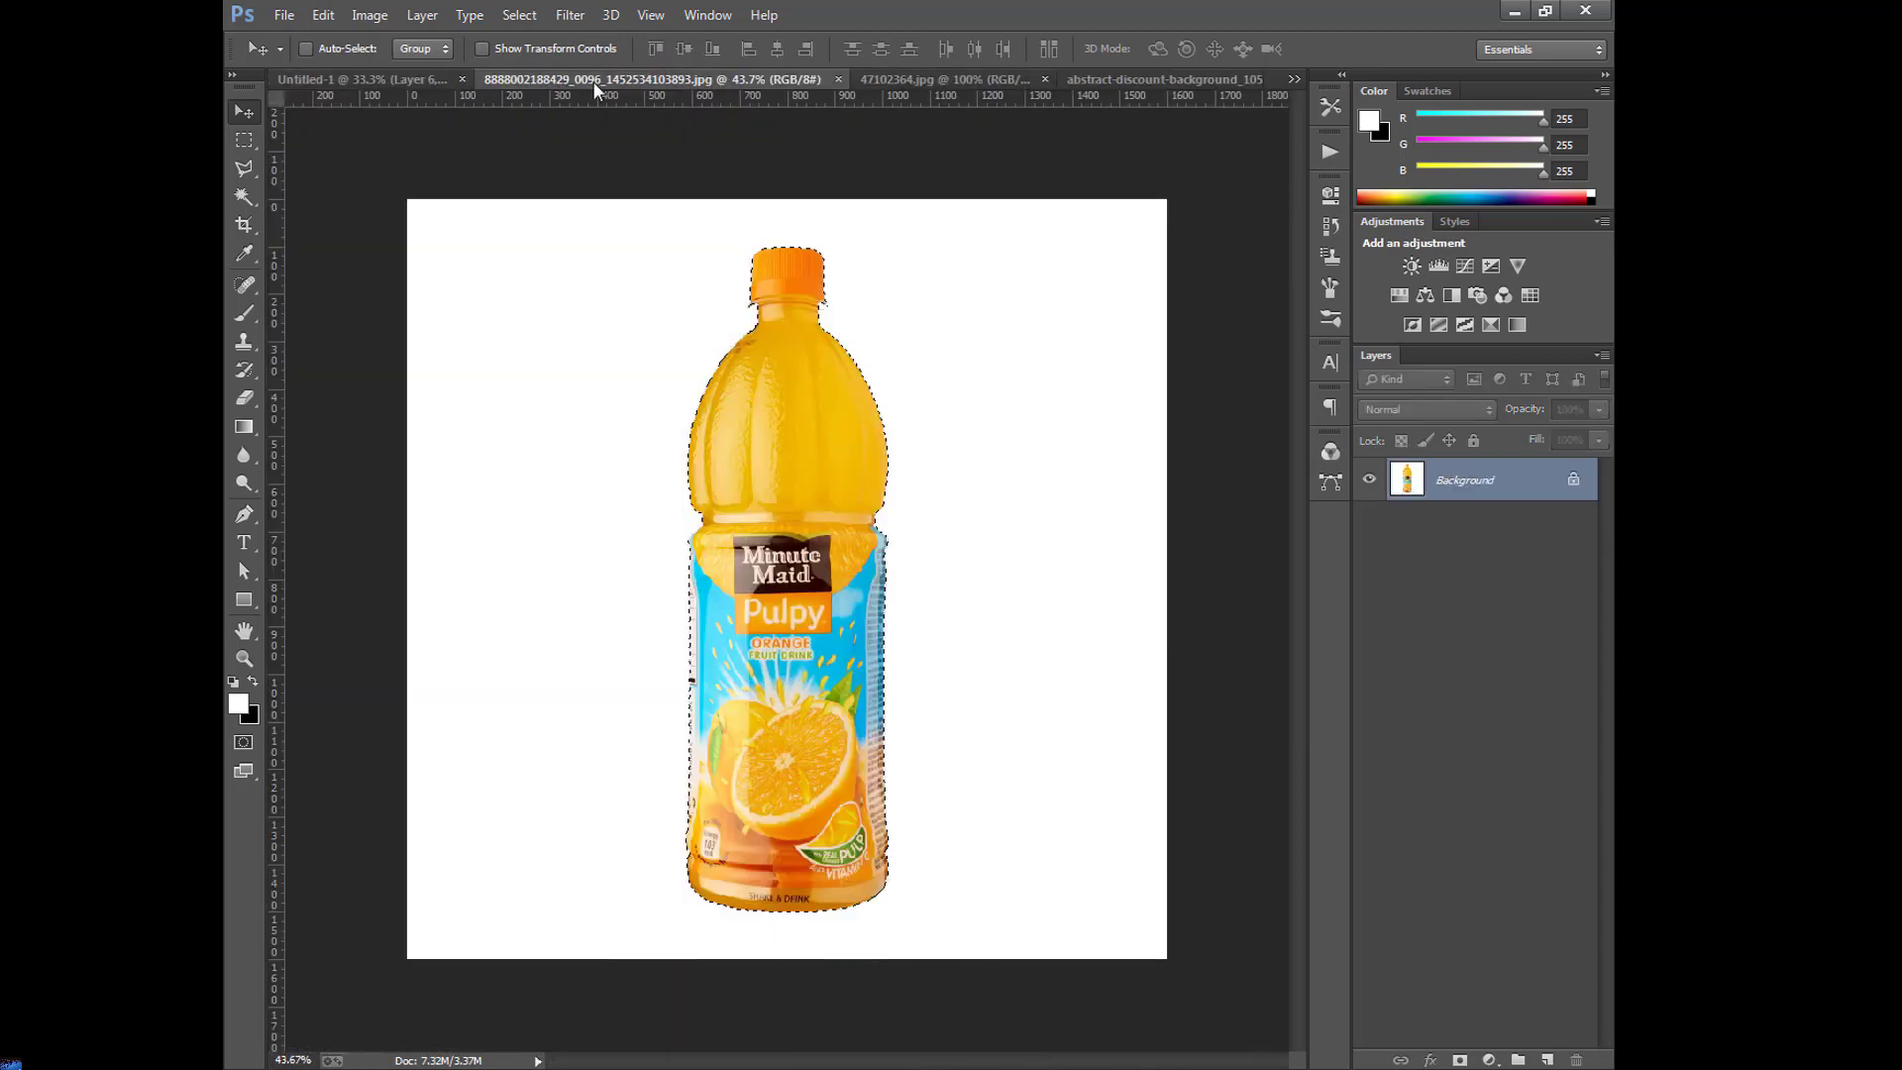
click(840, 79)
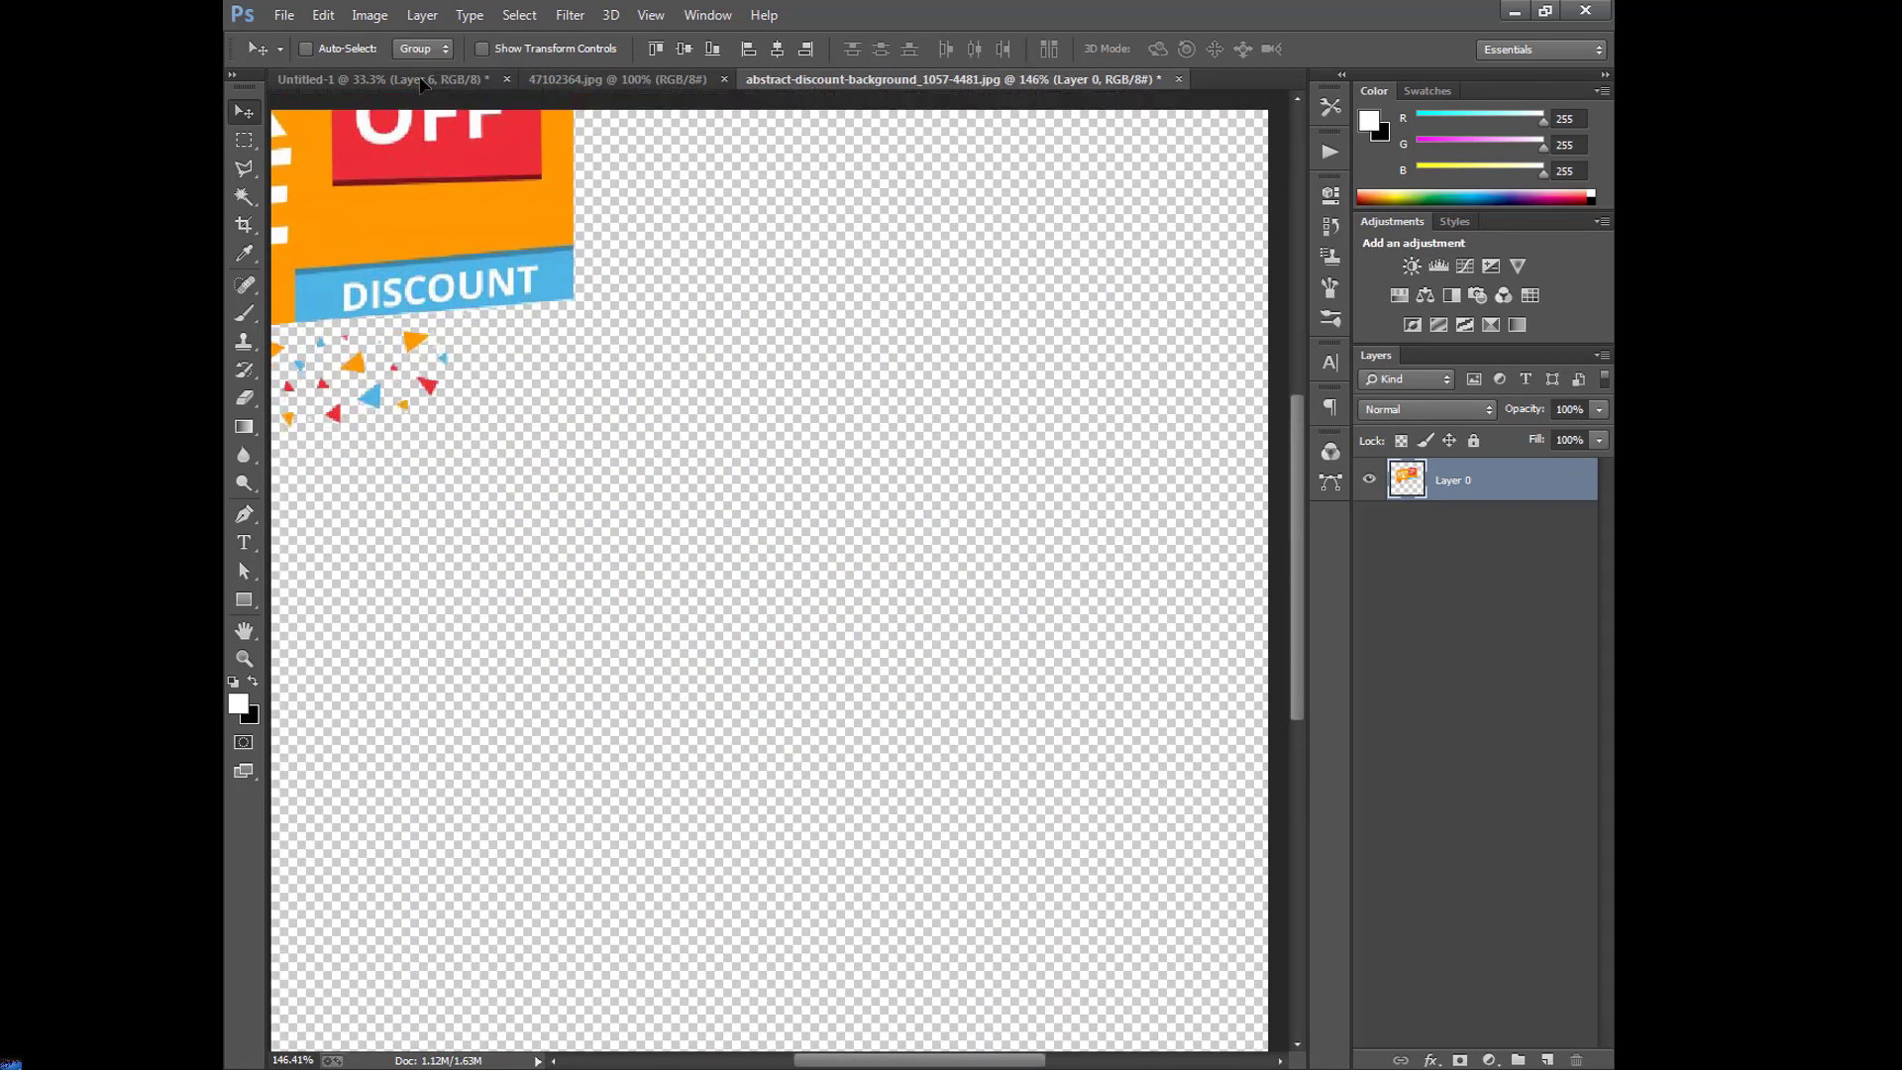
Bring the sale banner into the ad, scale it about 113%, and place it top-right.
drag(420, 65, 834, 402)
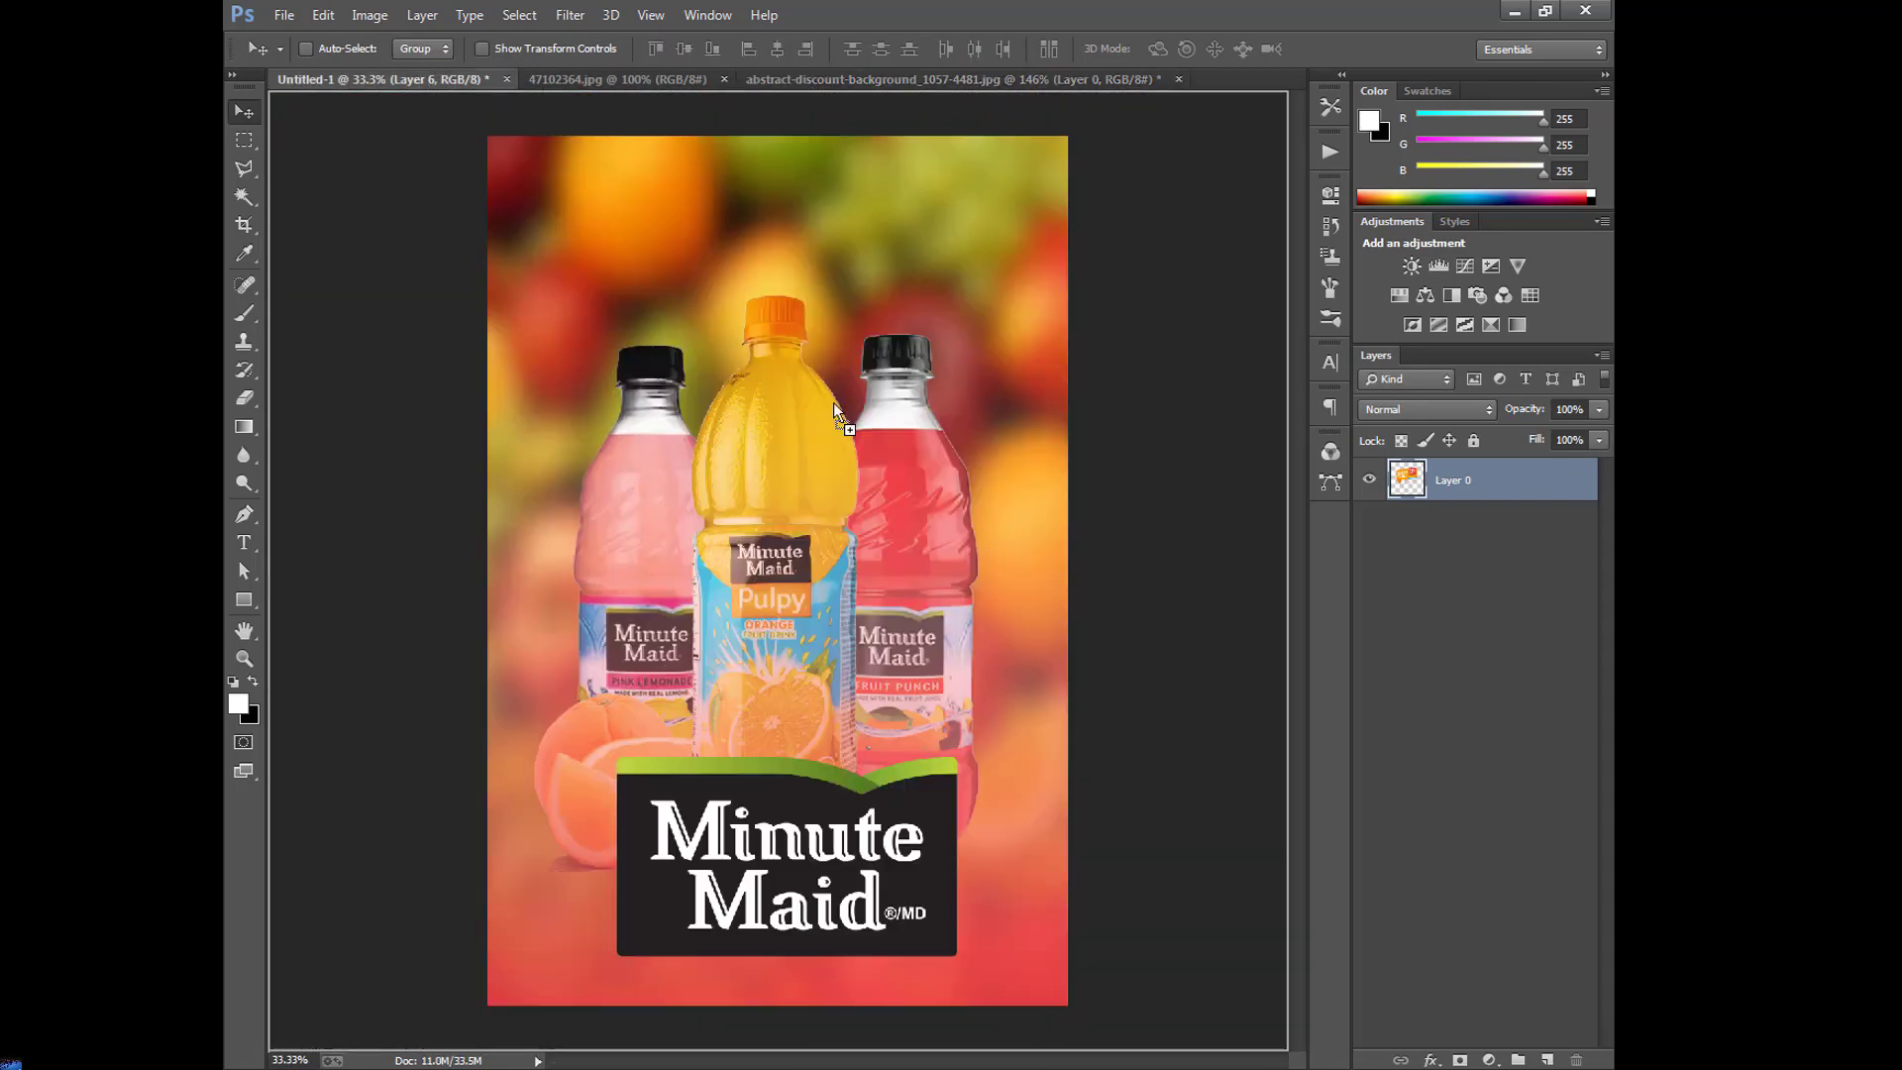
drag(837, 282, 837, 262)
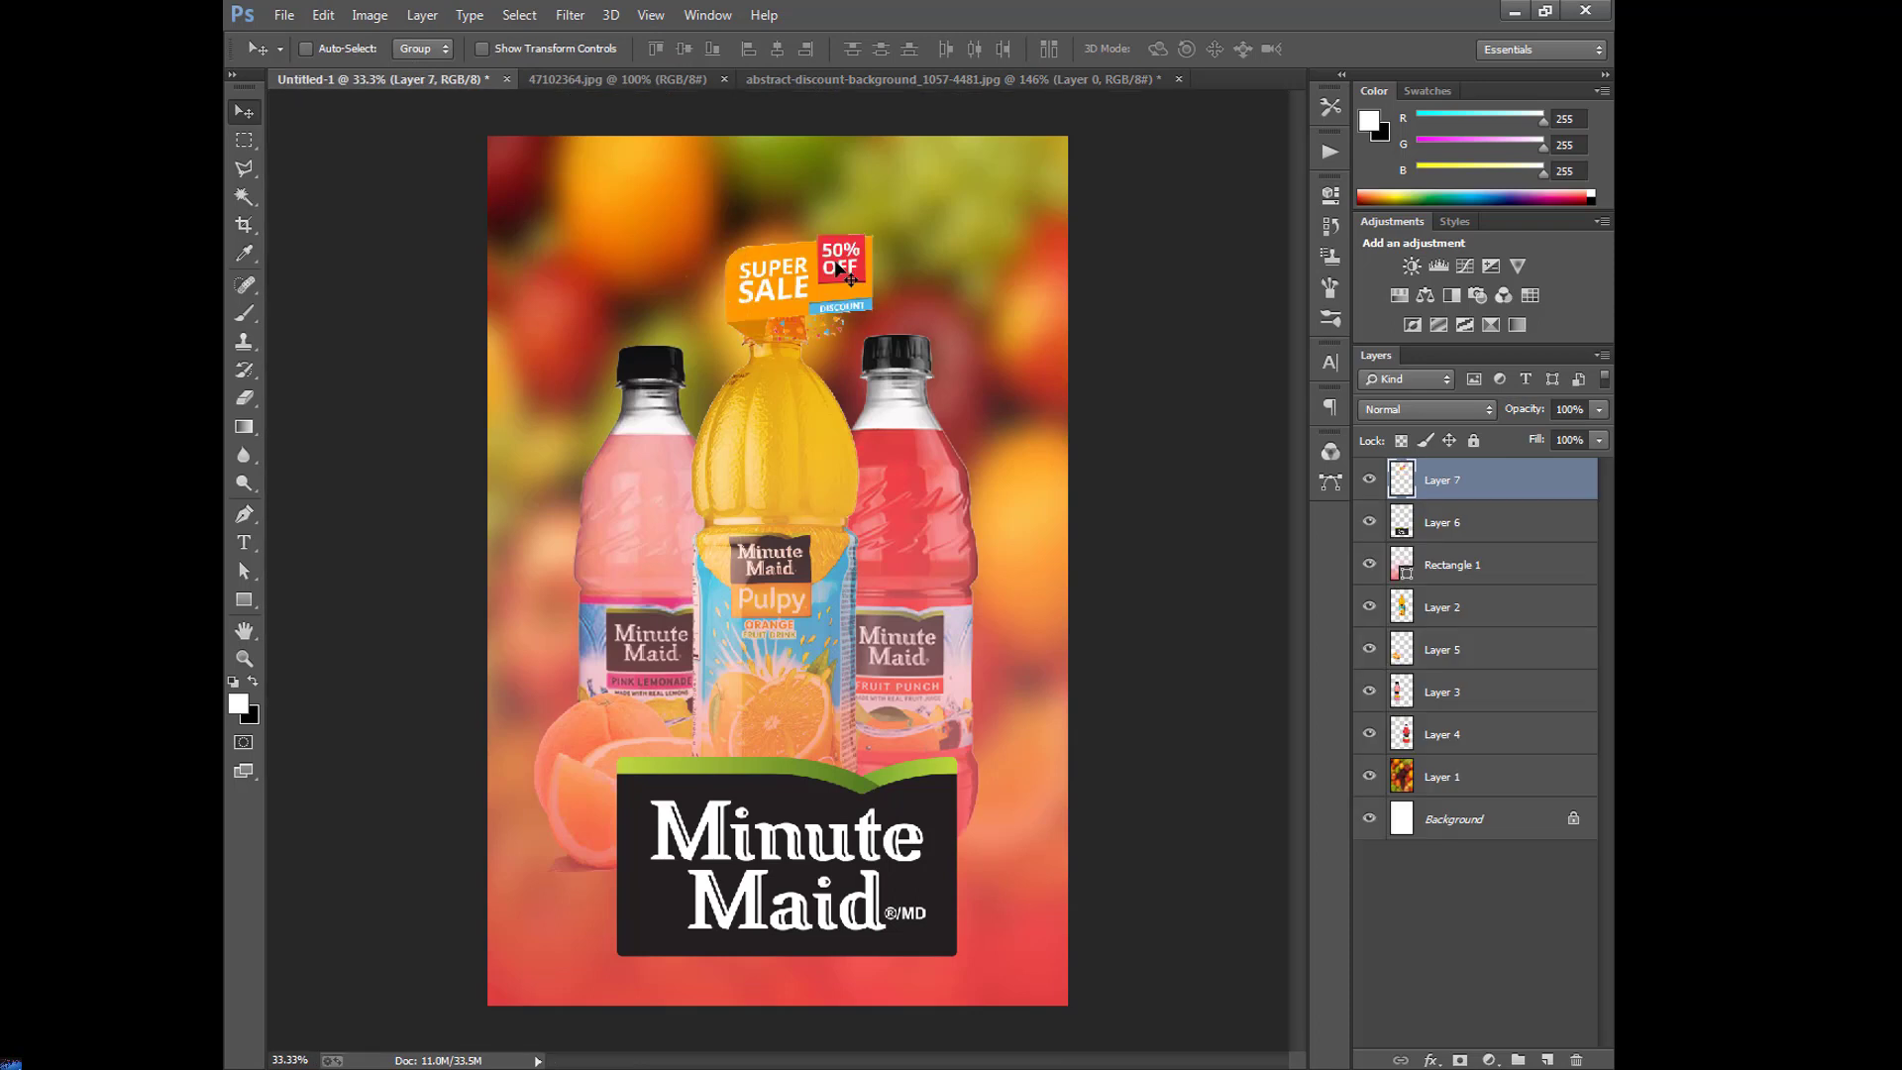
key(ctrl+t)
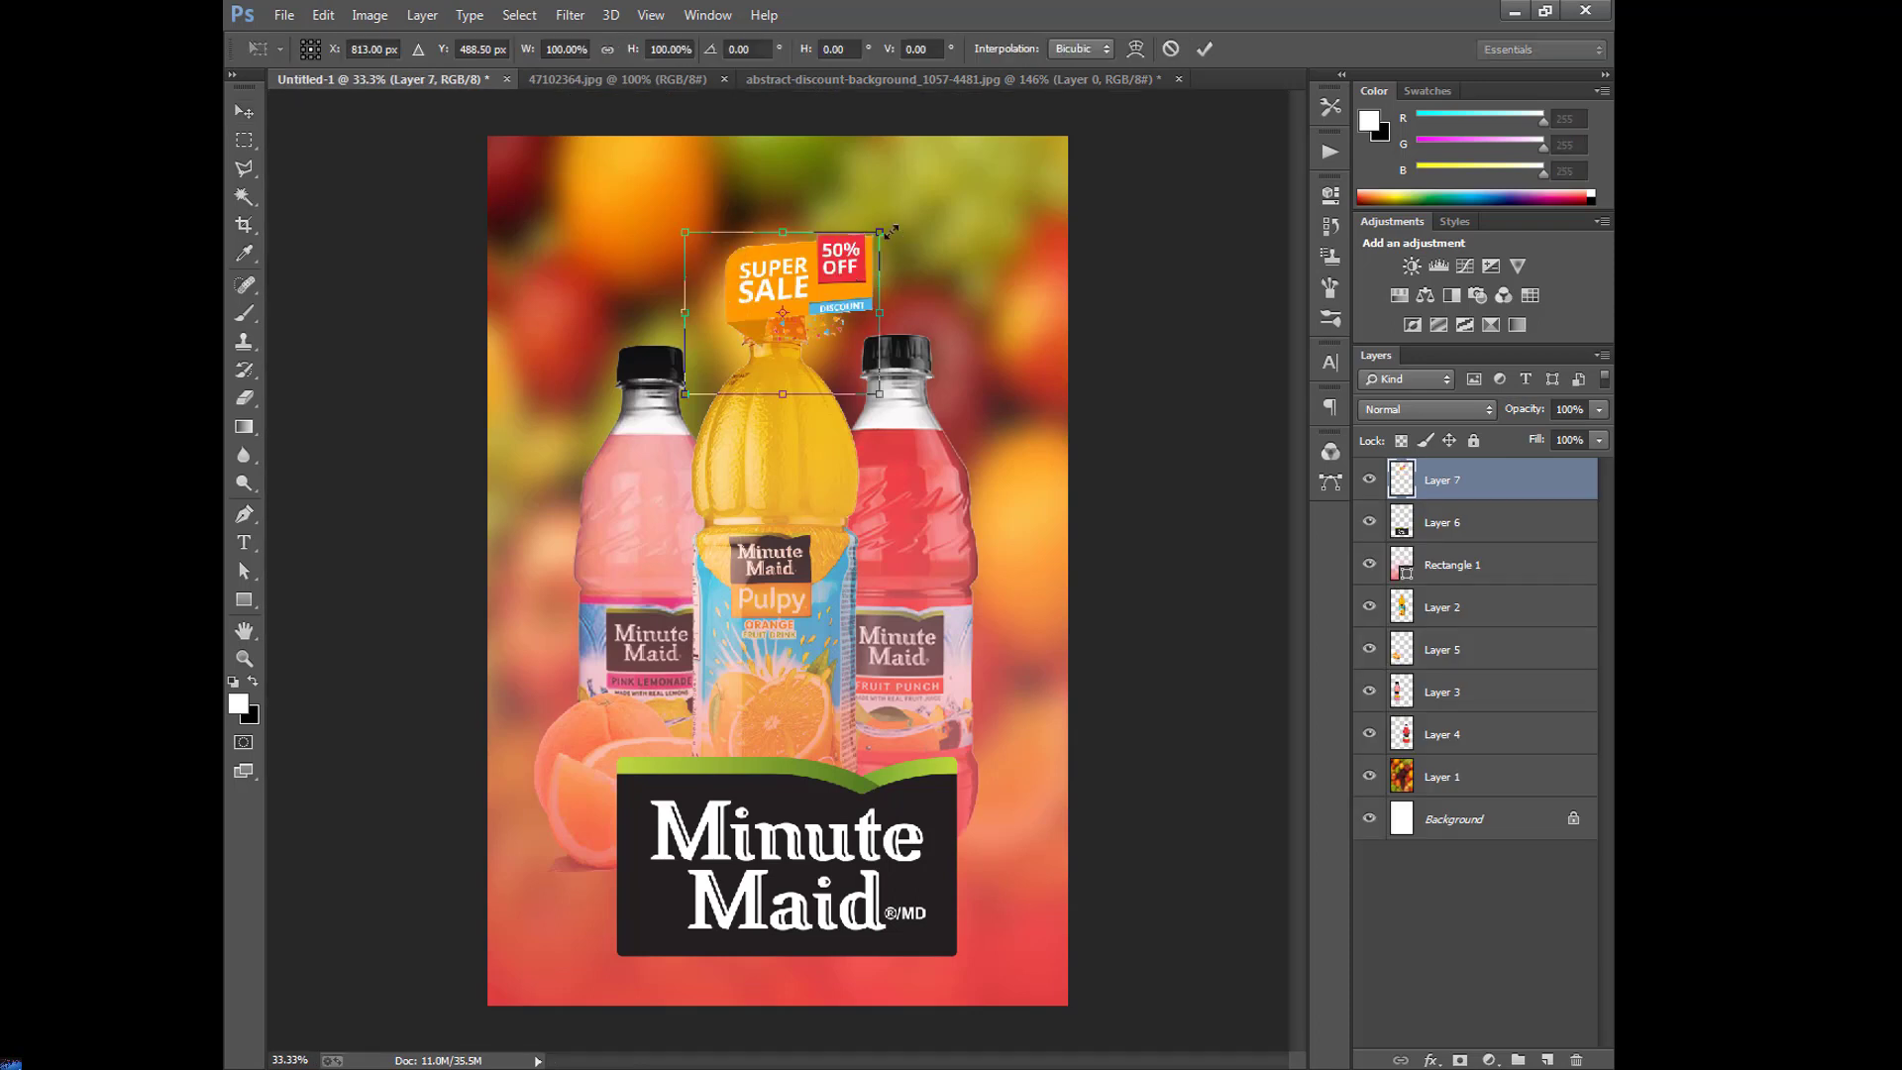
drag(882, 228, 892, 220)
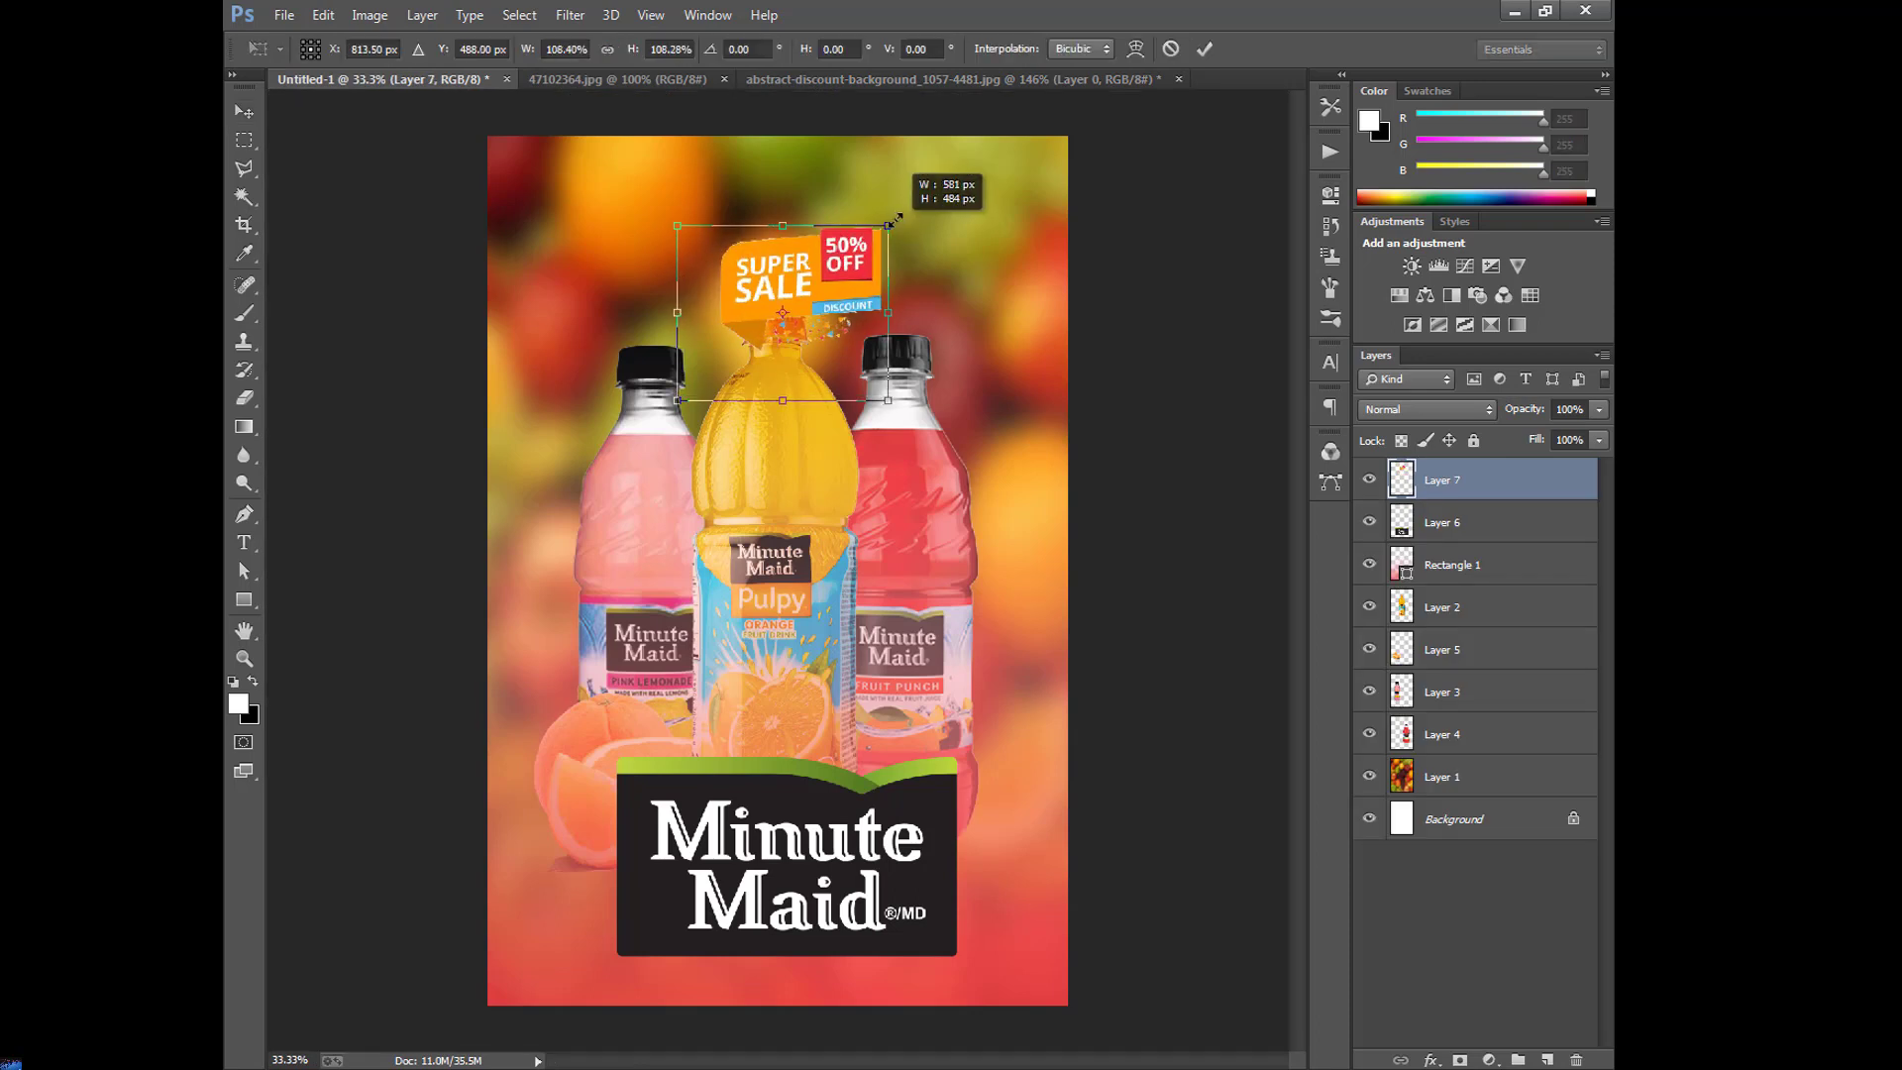
mouse_move(857, 297)
mouse_down()
mouse_move(659, 222)
mouse_move(1013, 216)
mouse_up()
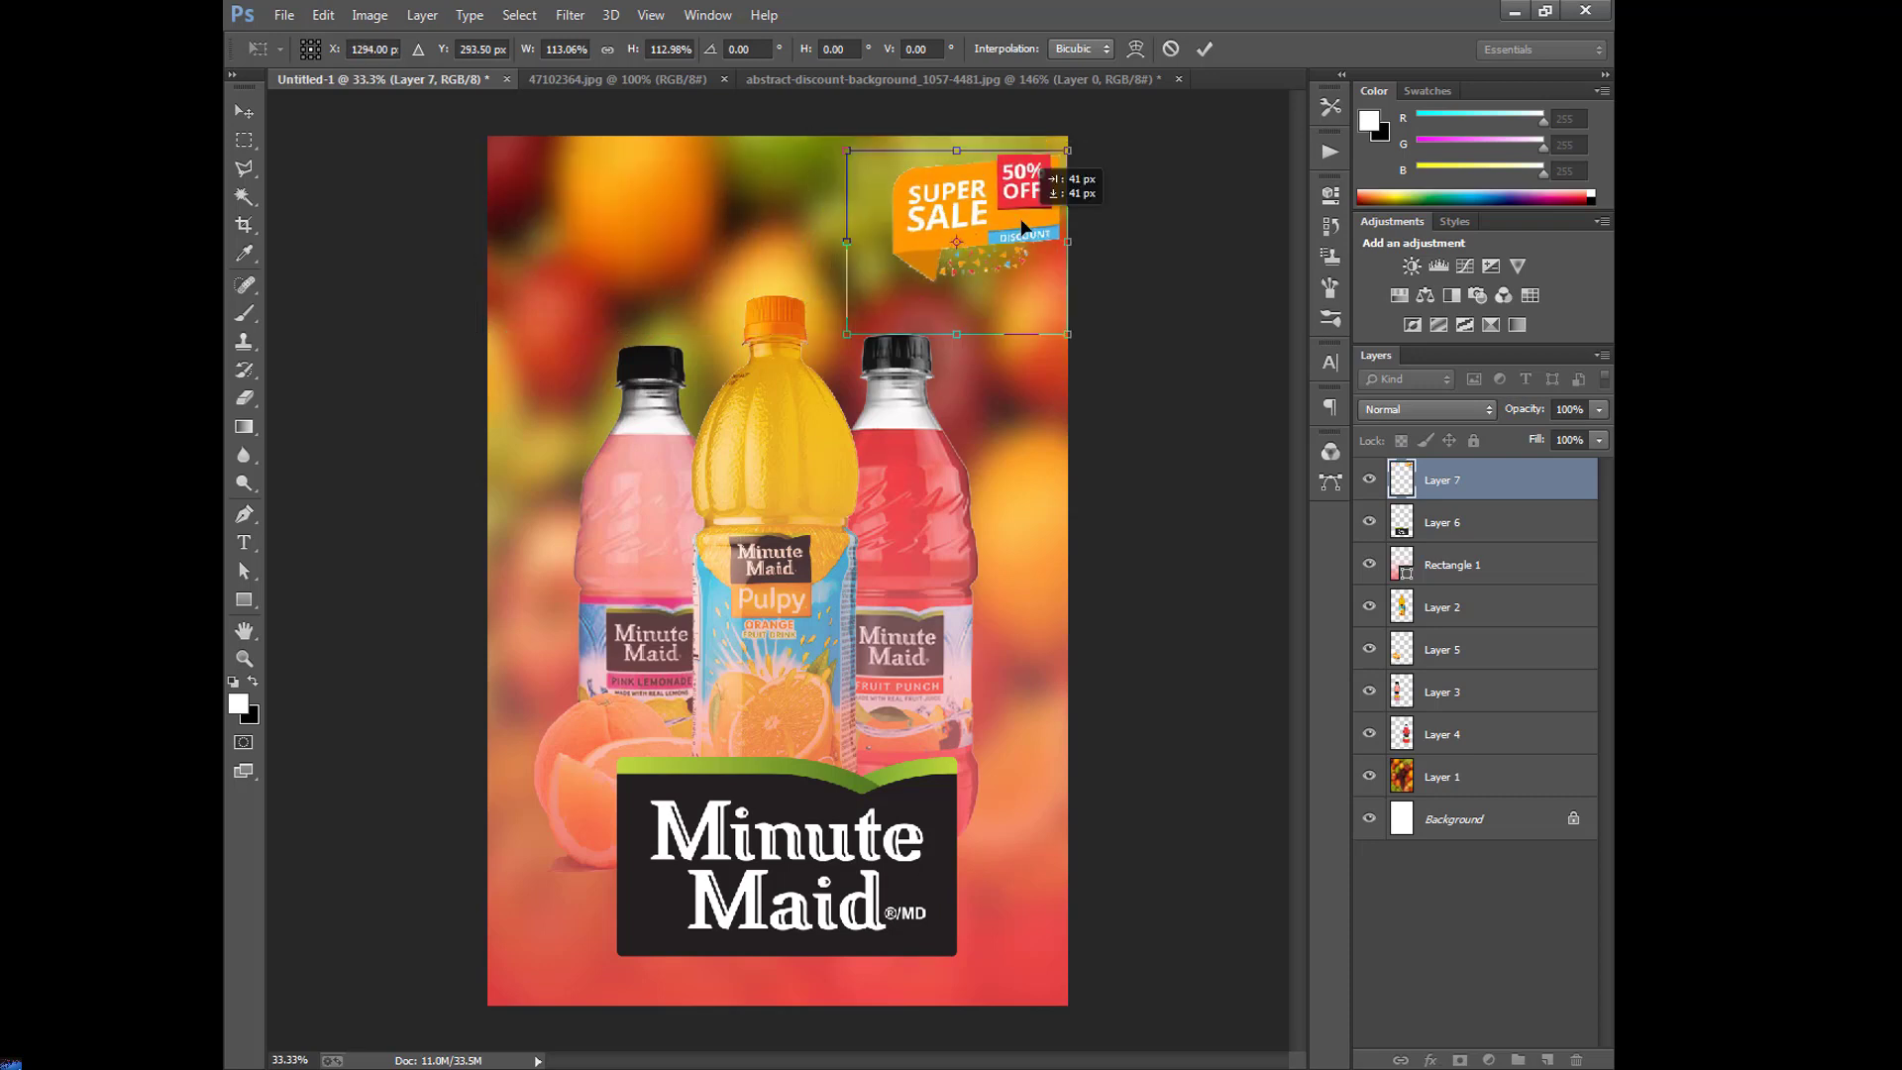
drag(1012, 216, 1017, 230)
click(1204, 49)
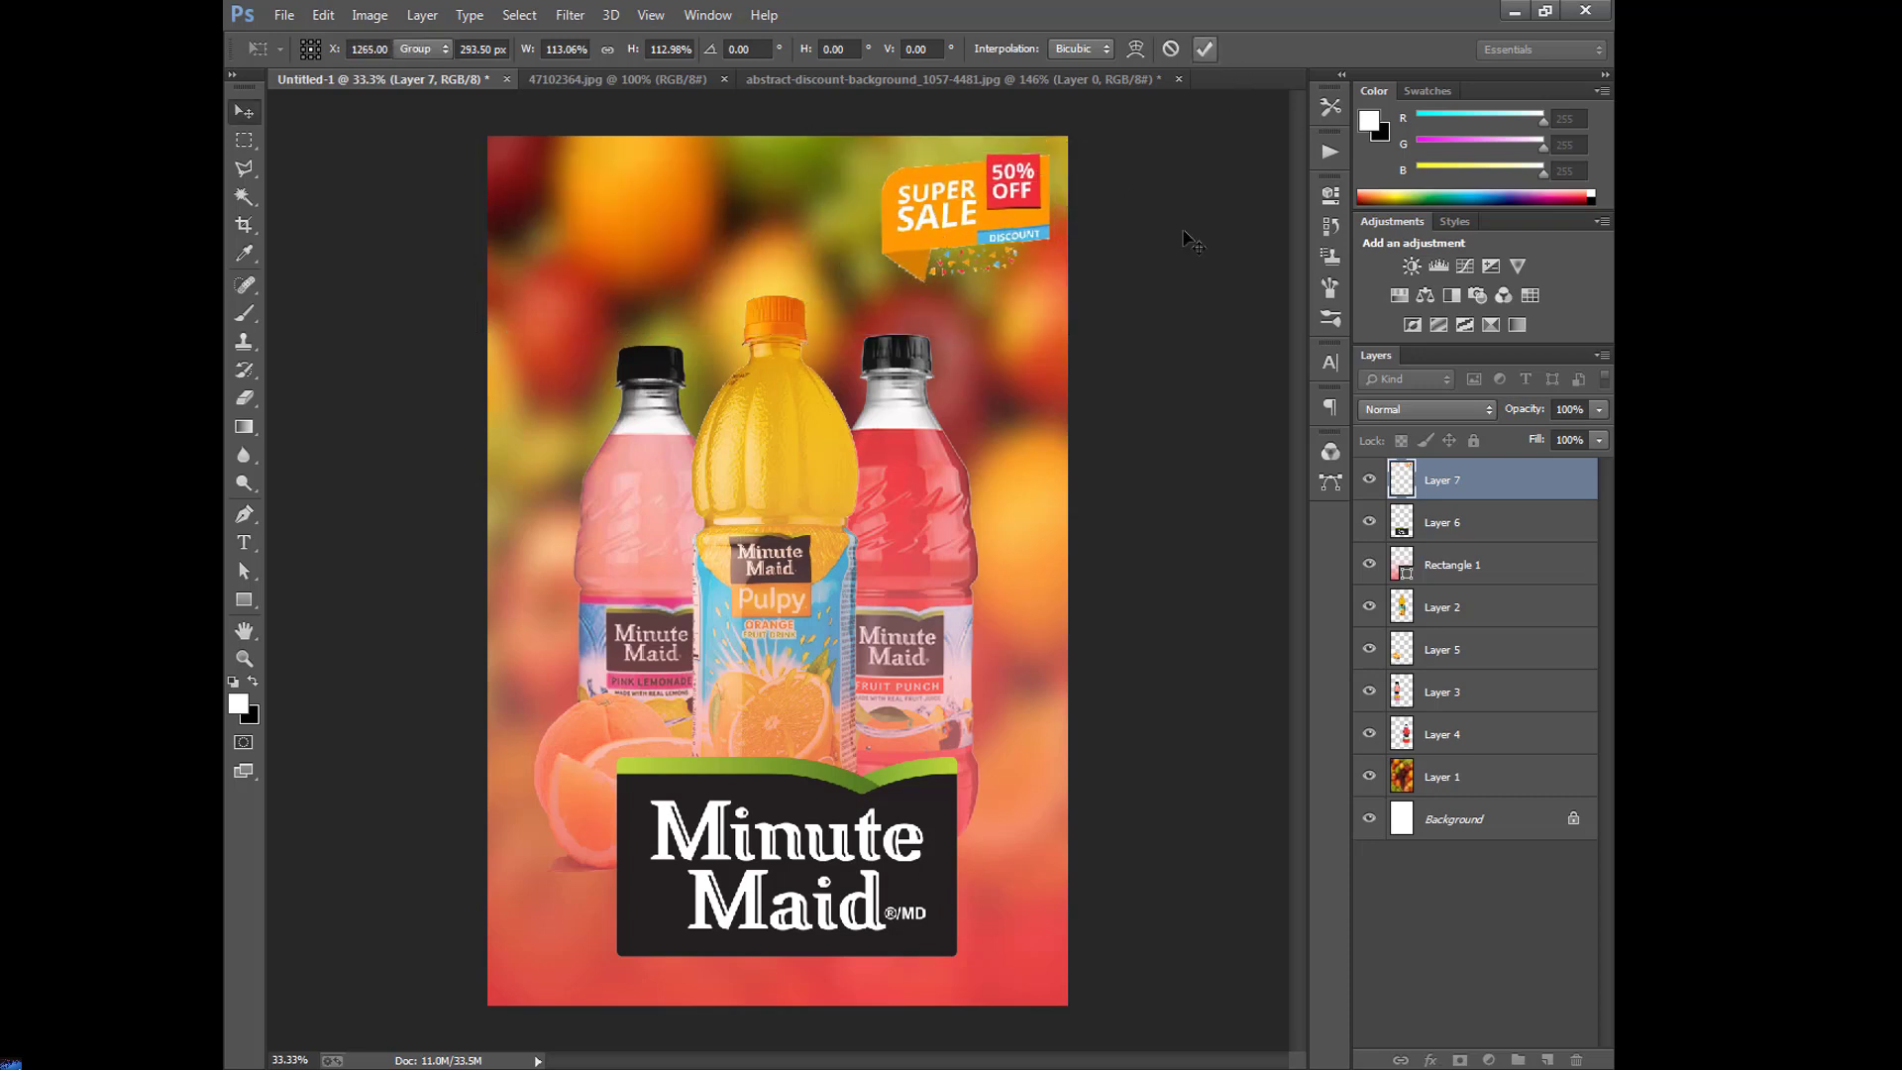
key(shift+Right)
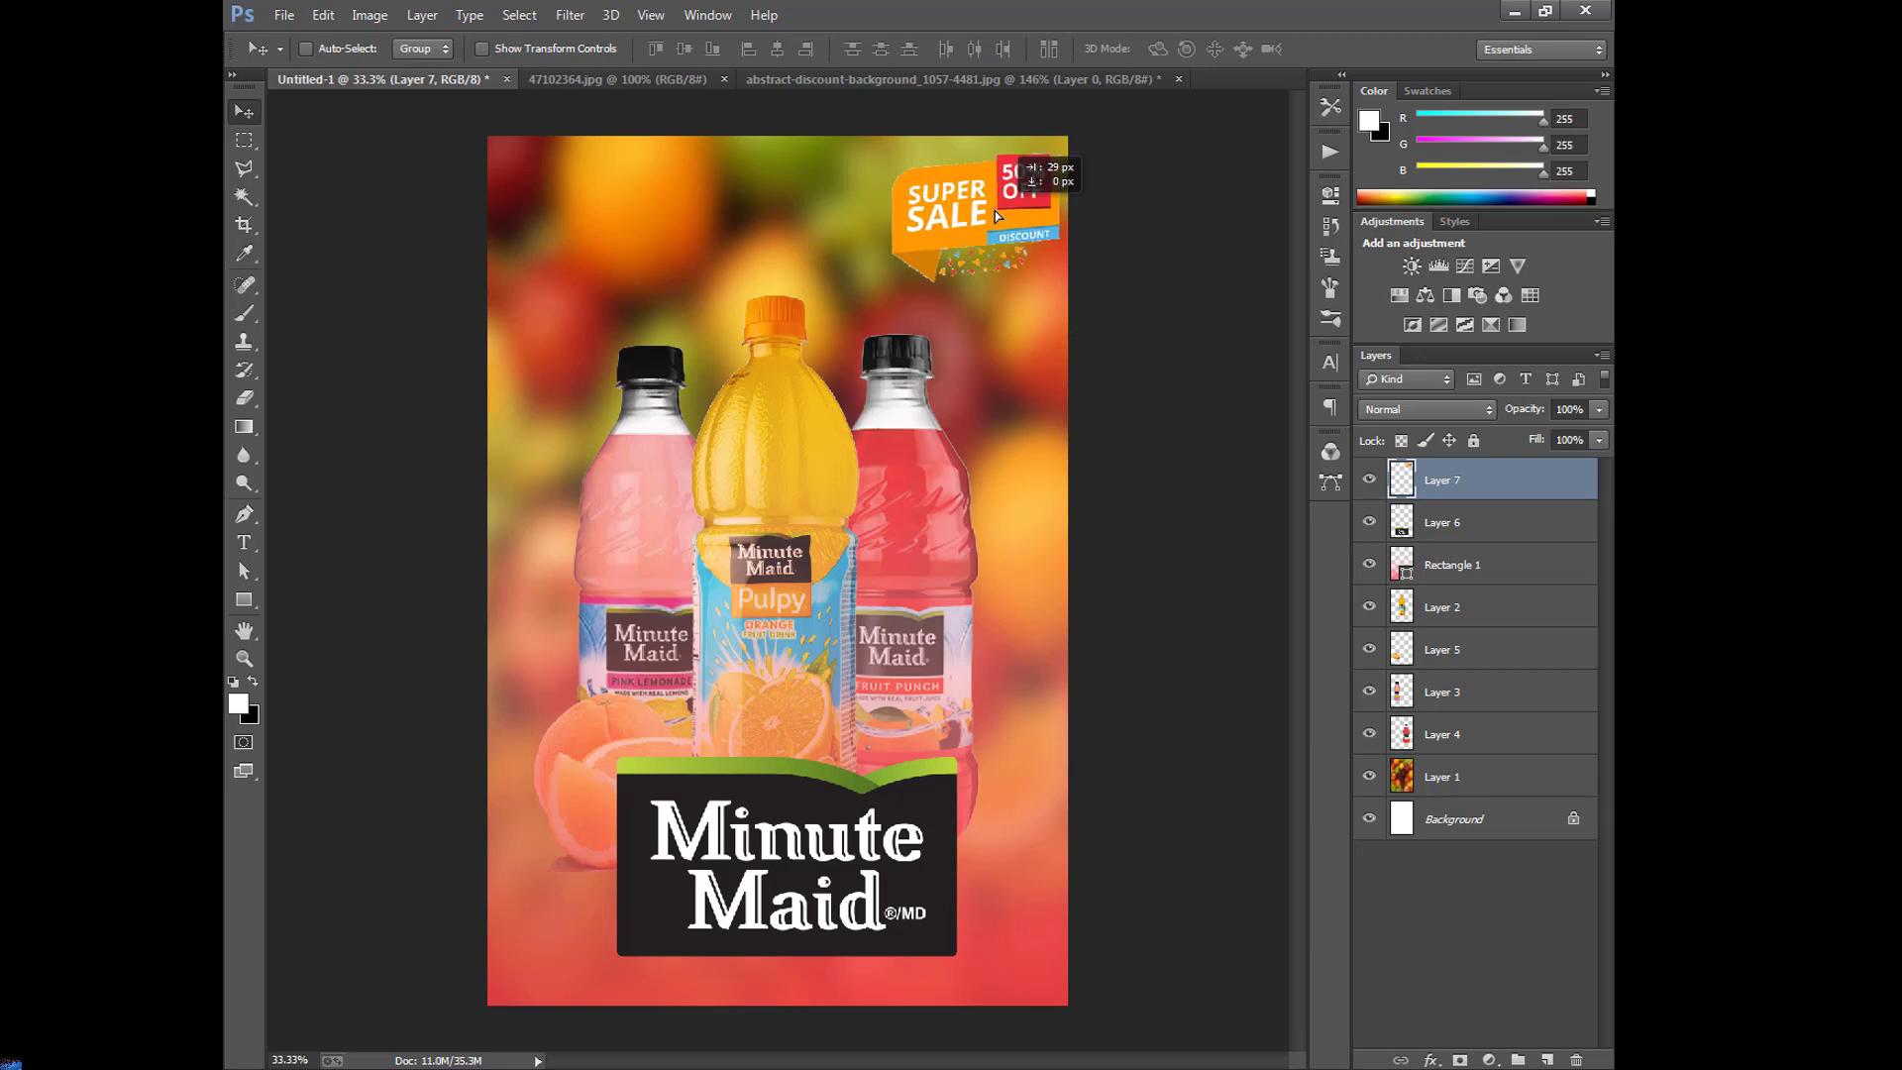
key(shift+Right)
key(shift+Right)
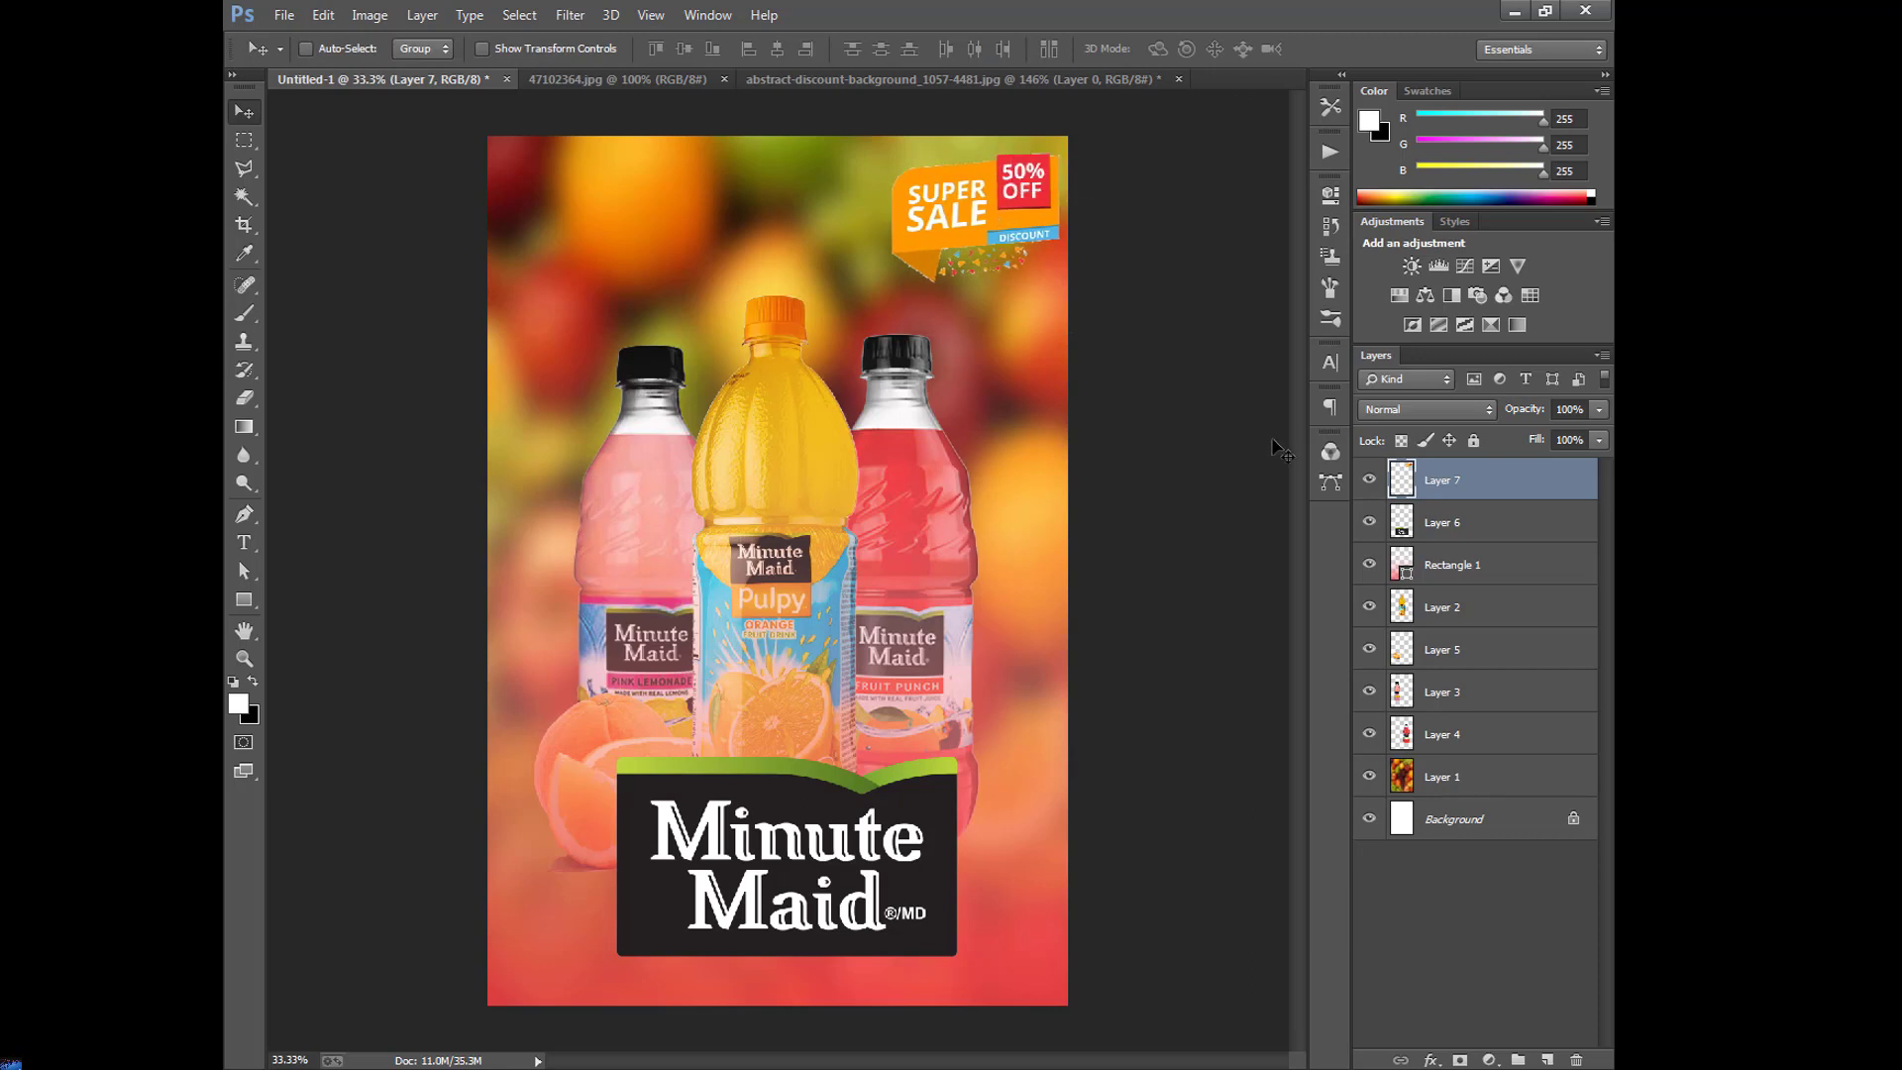
drag(959, 215, 1003, 223)
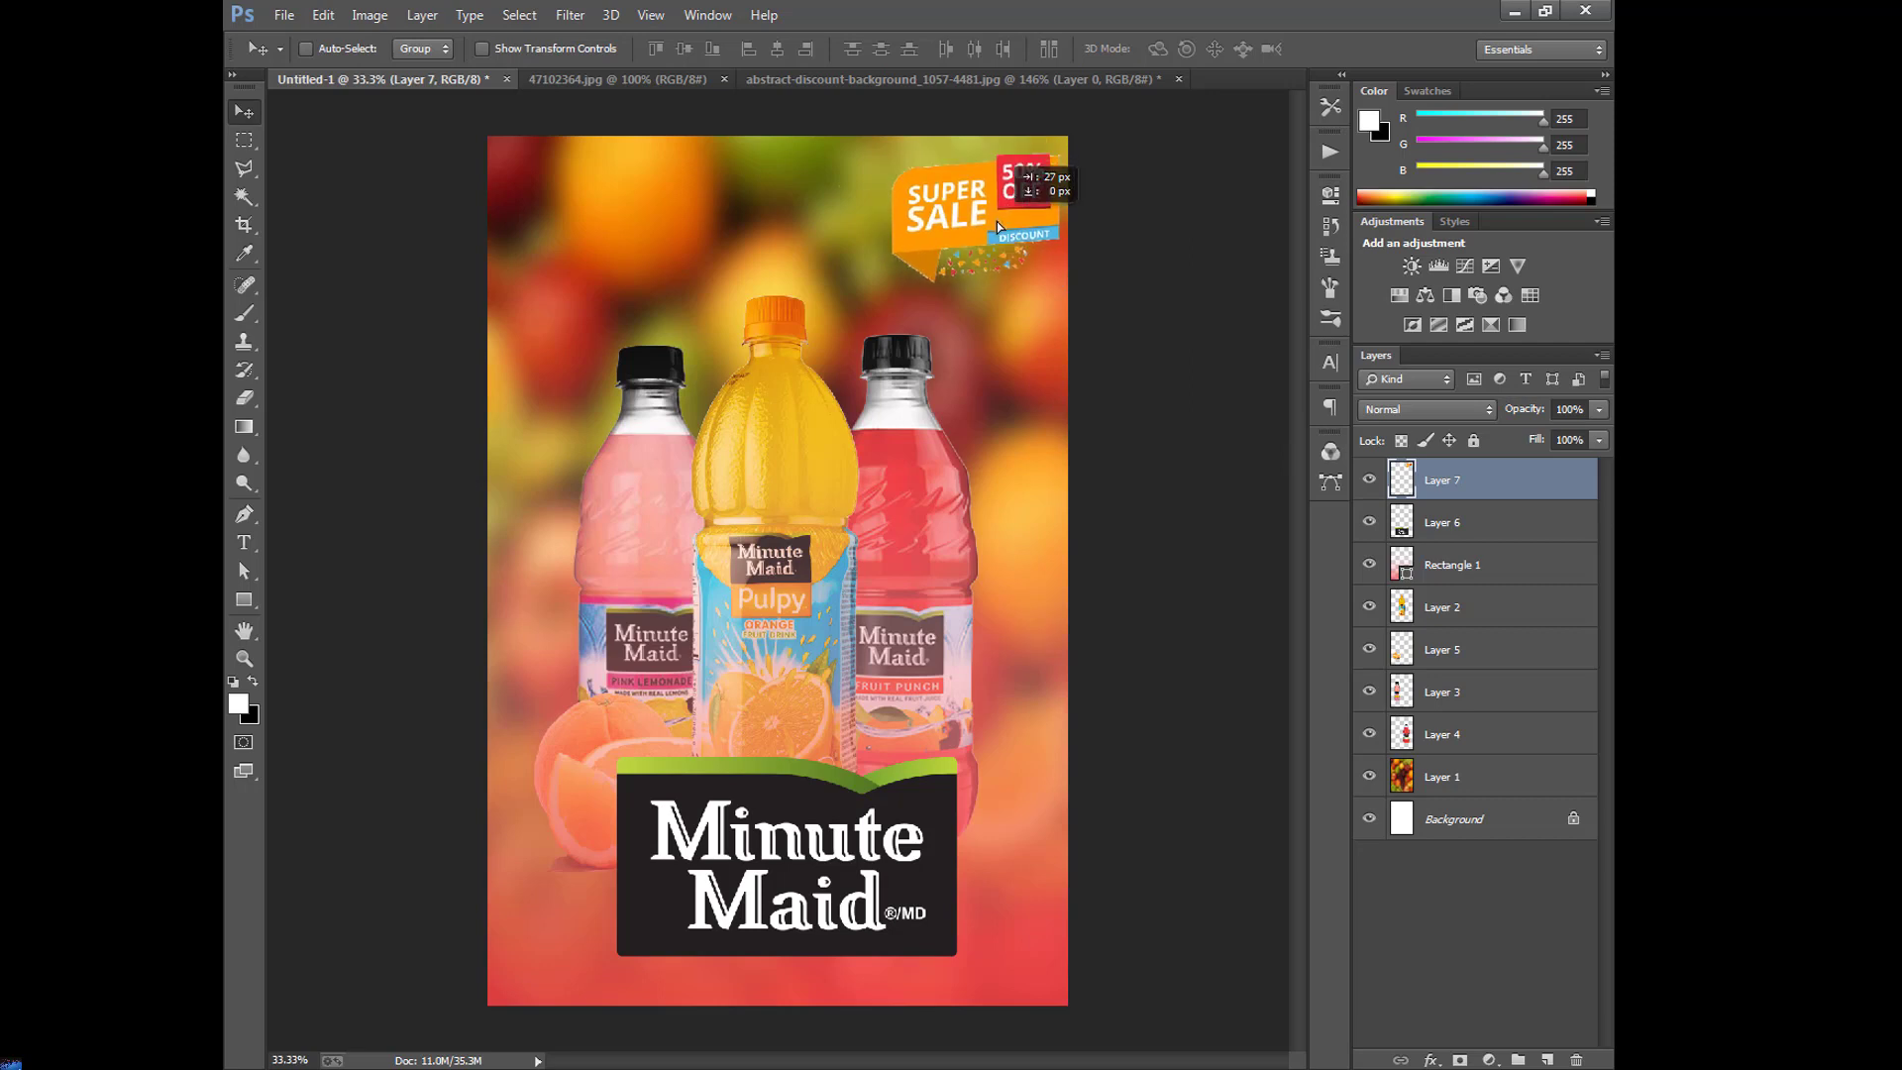
In Camera Raw, set Exposure +0.10, Contrast +100, Highlights +100, Whites -100, and darken Blacks.
click(574, 18)
click(616, 142)
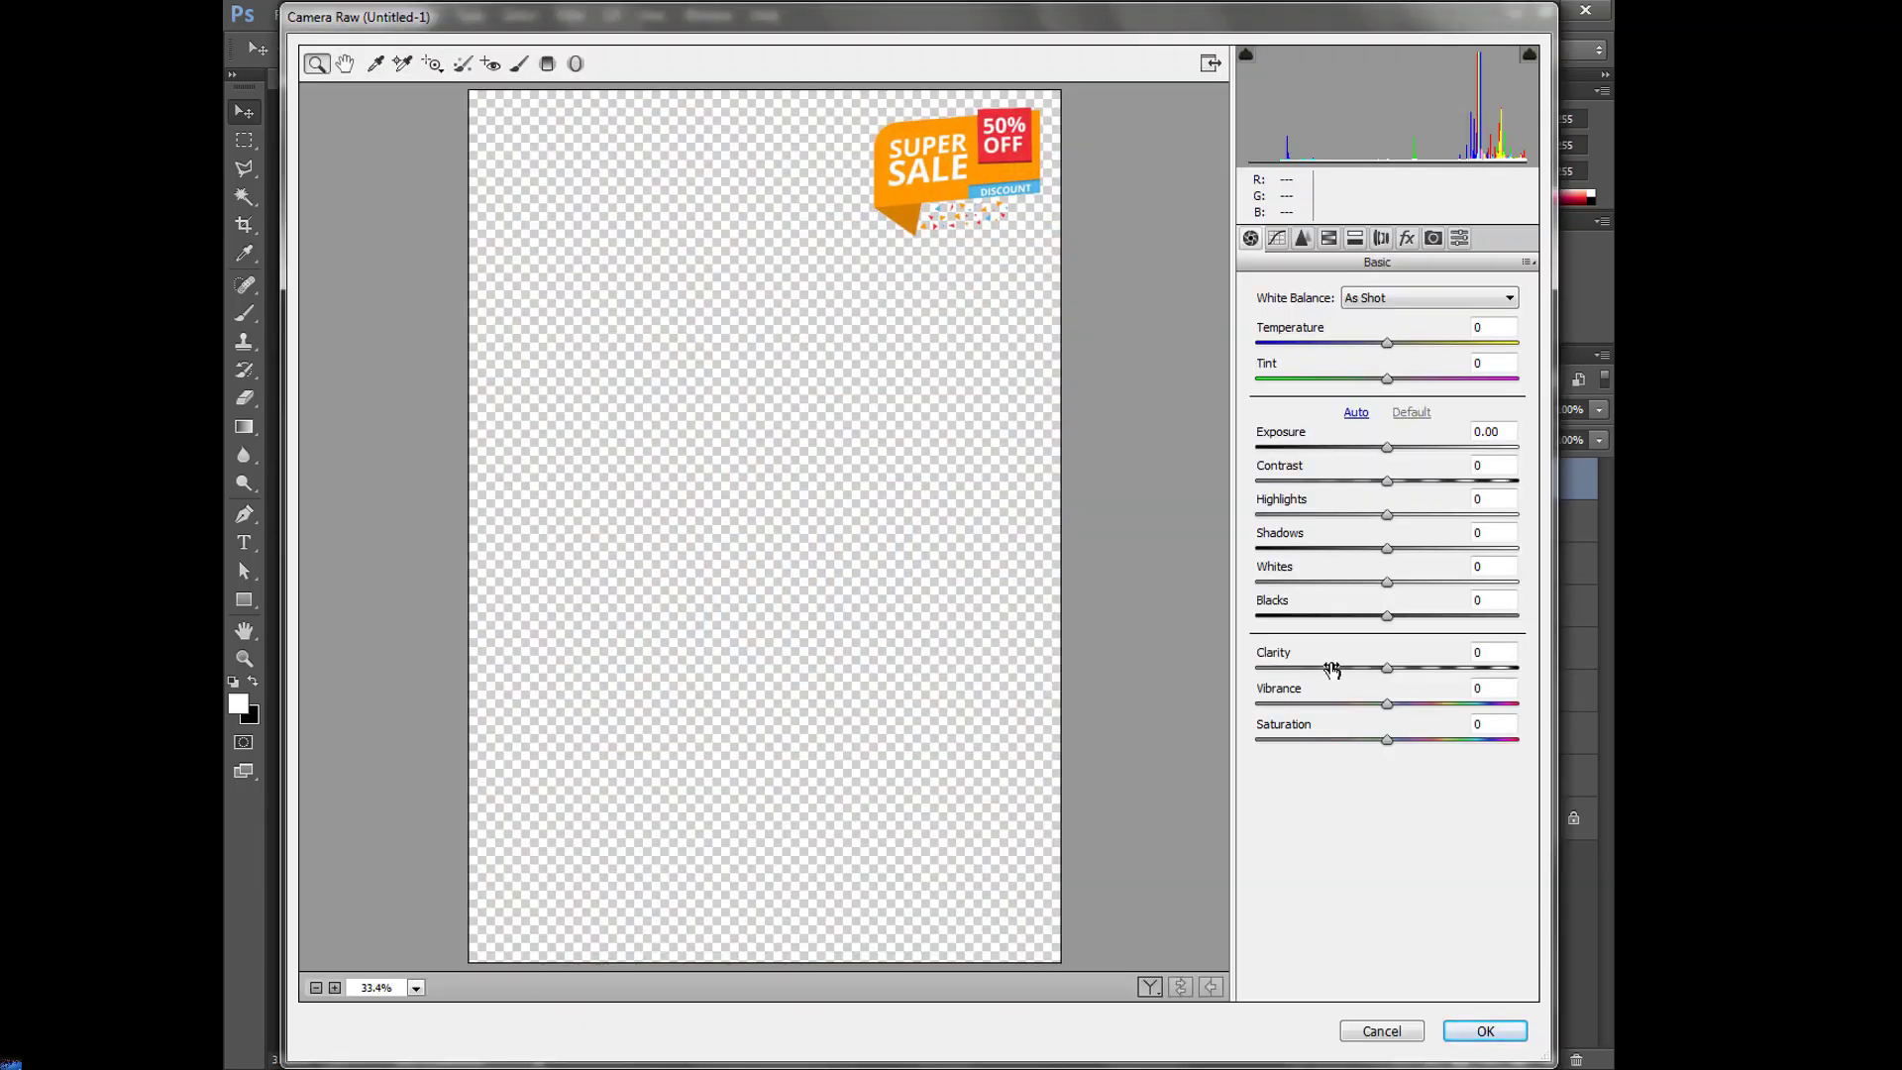
click(1384, 447)
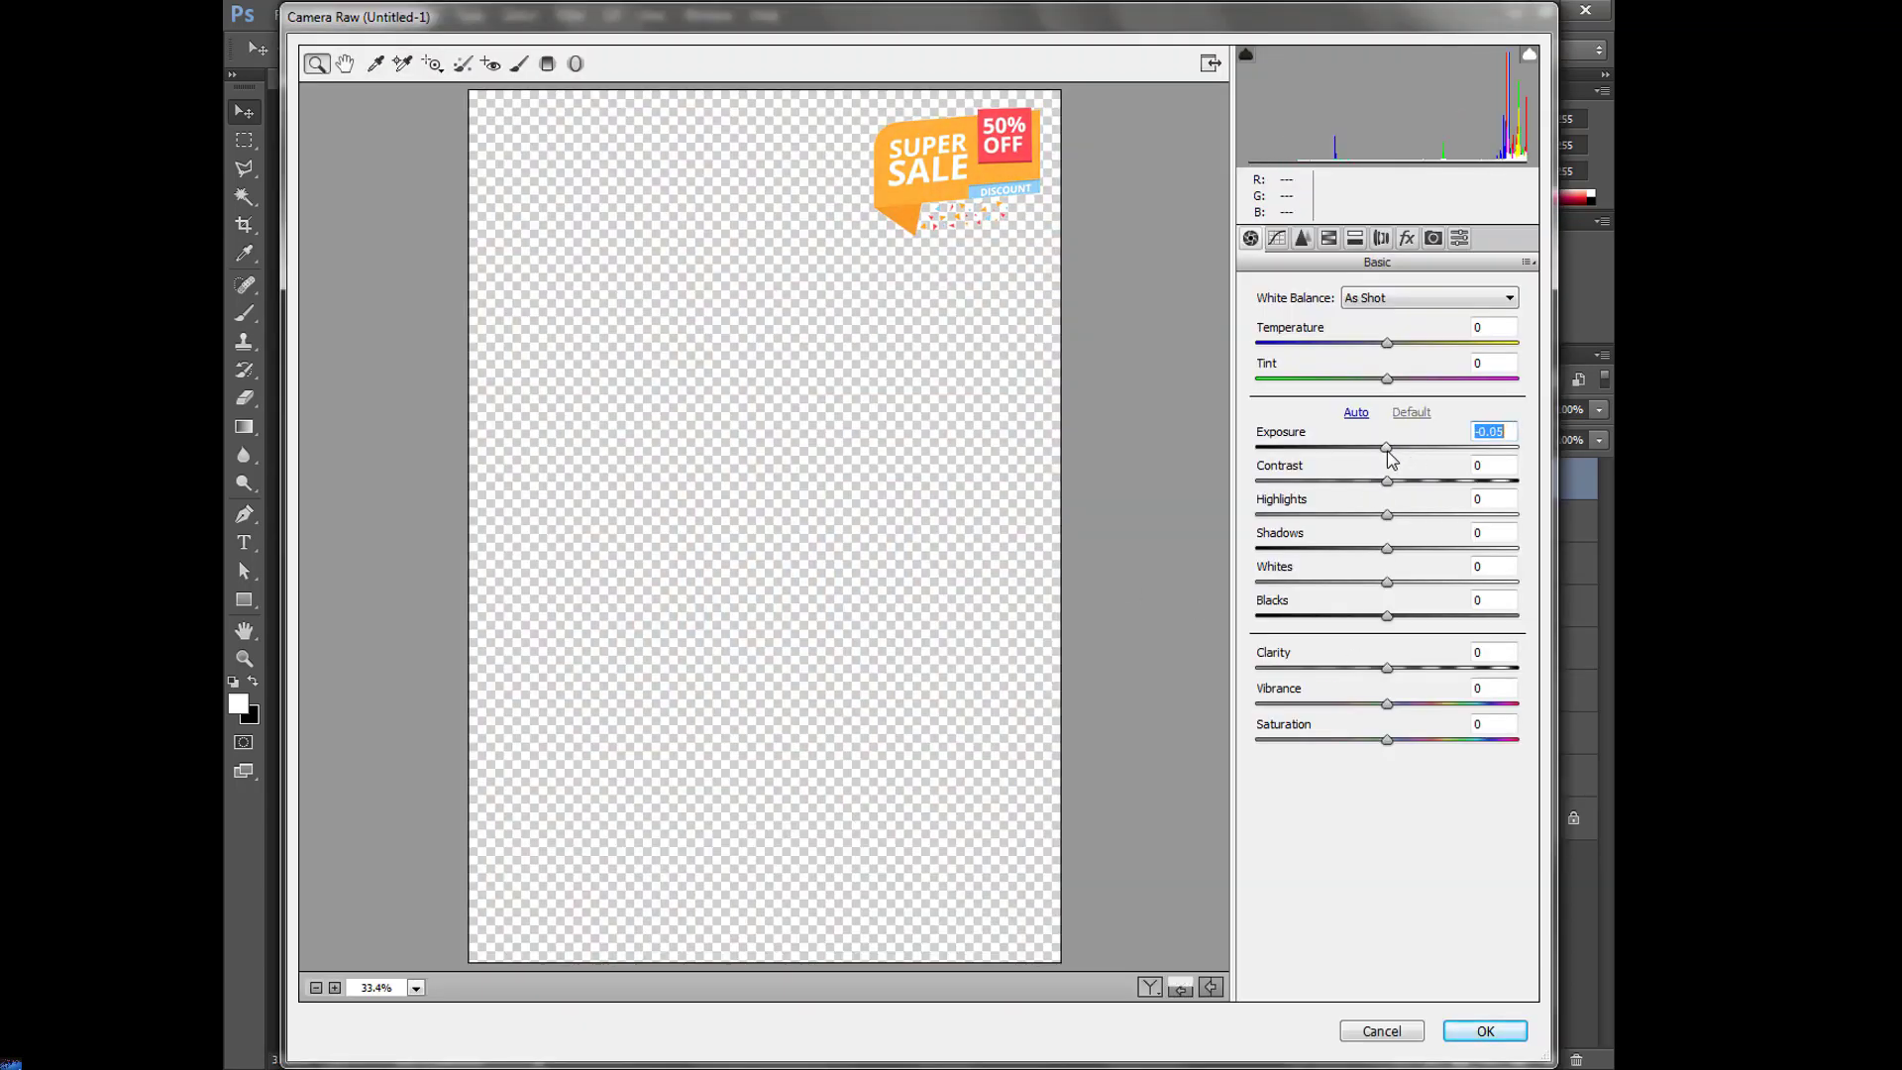
drag(1391, 459, 1395, 478)
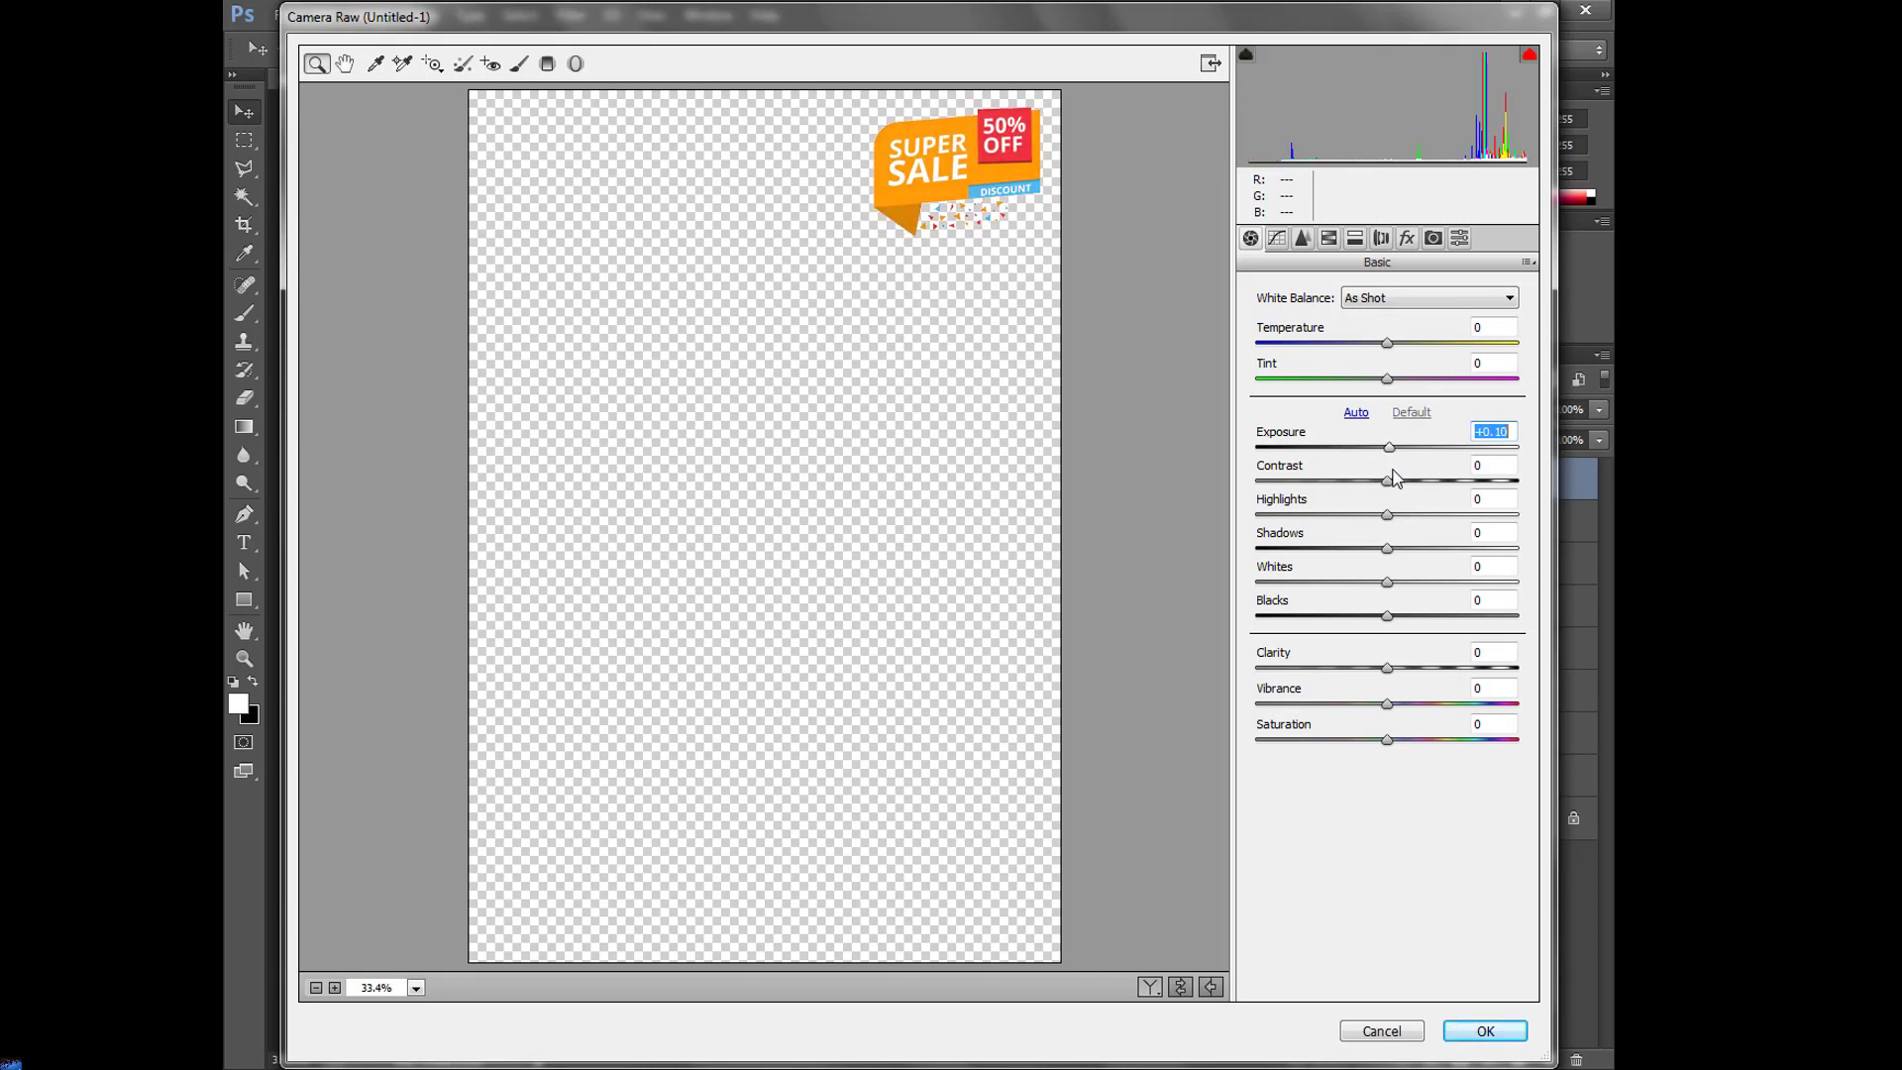
mouse_move(1394, 479)
mouse_down()
mouse_move(1520, 506)
mouse_move(1386, 510)
mouse_up()
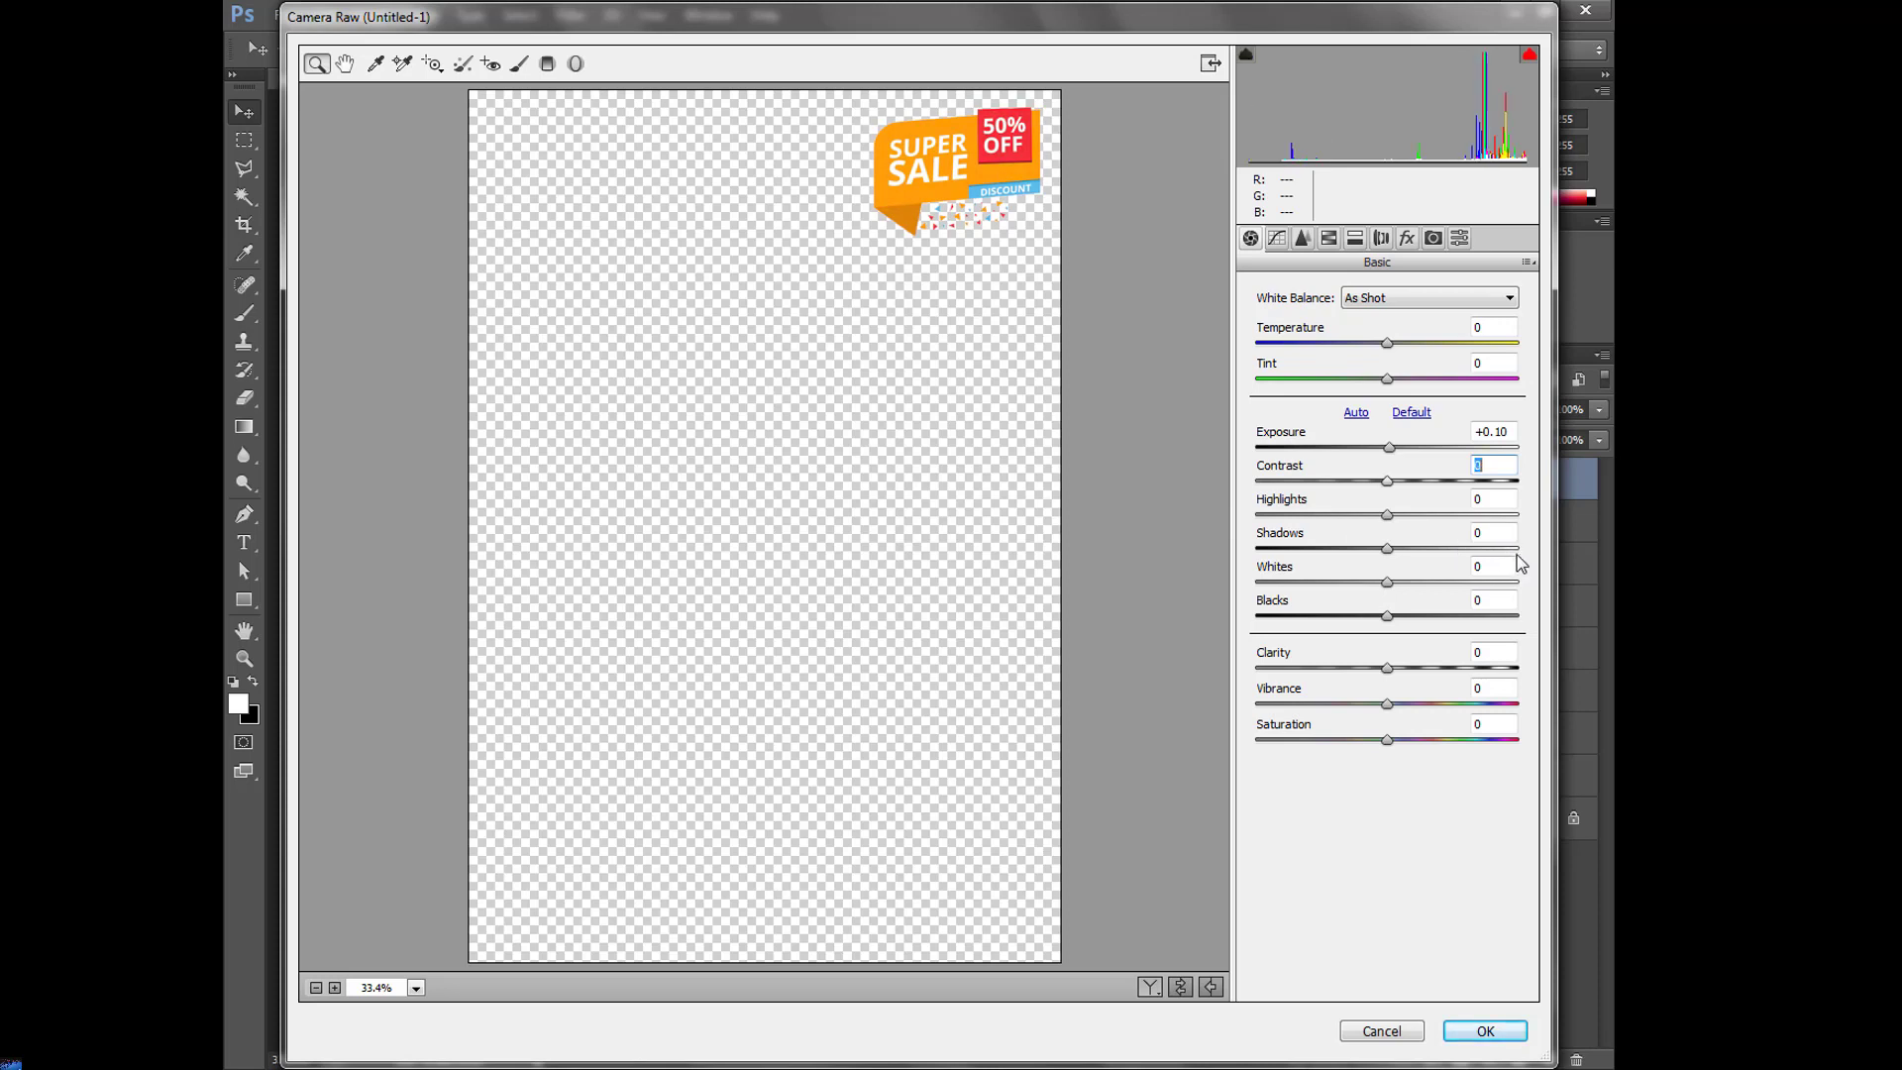
drag(1397, 480, 1519, 482)
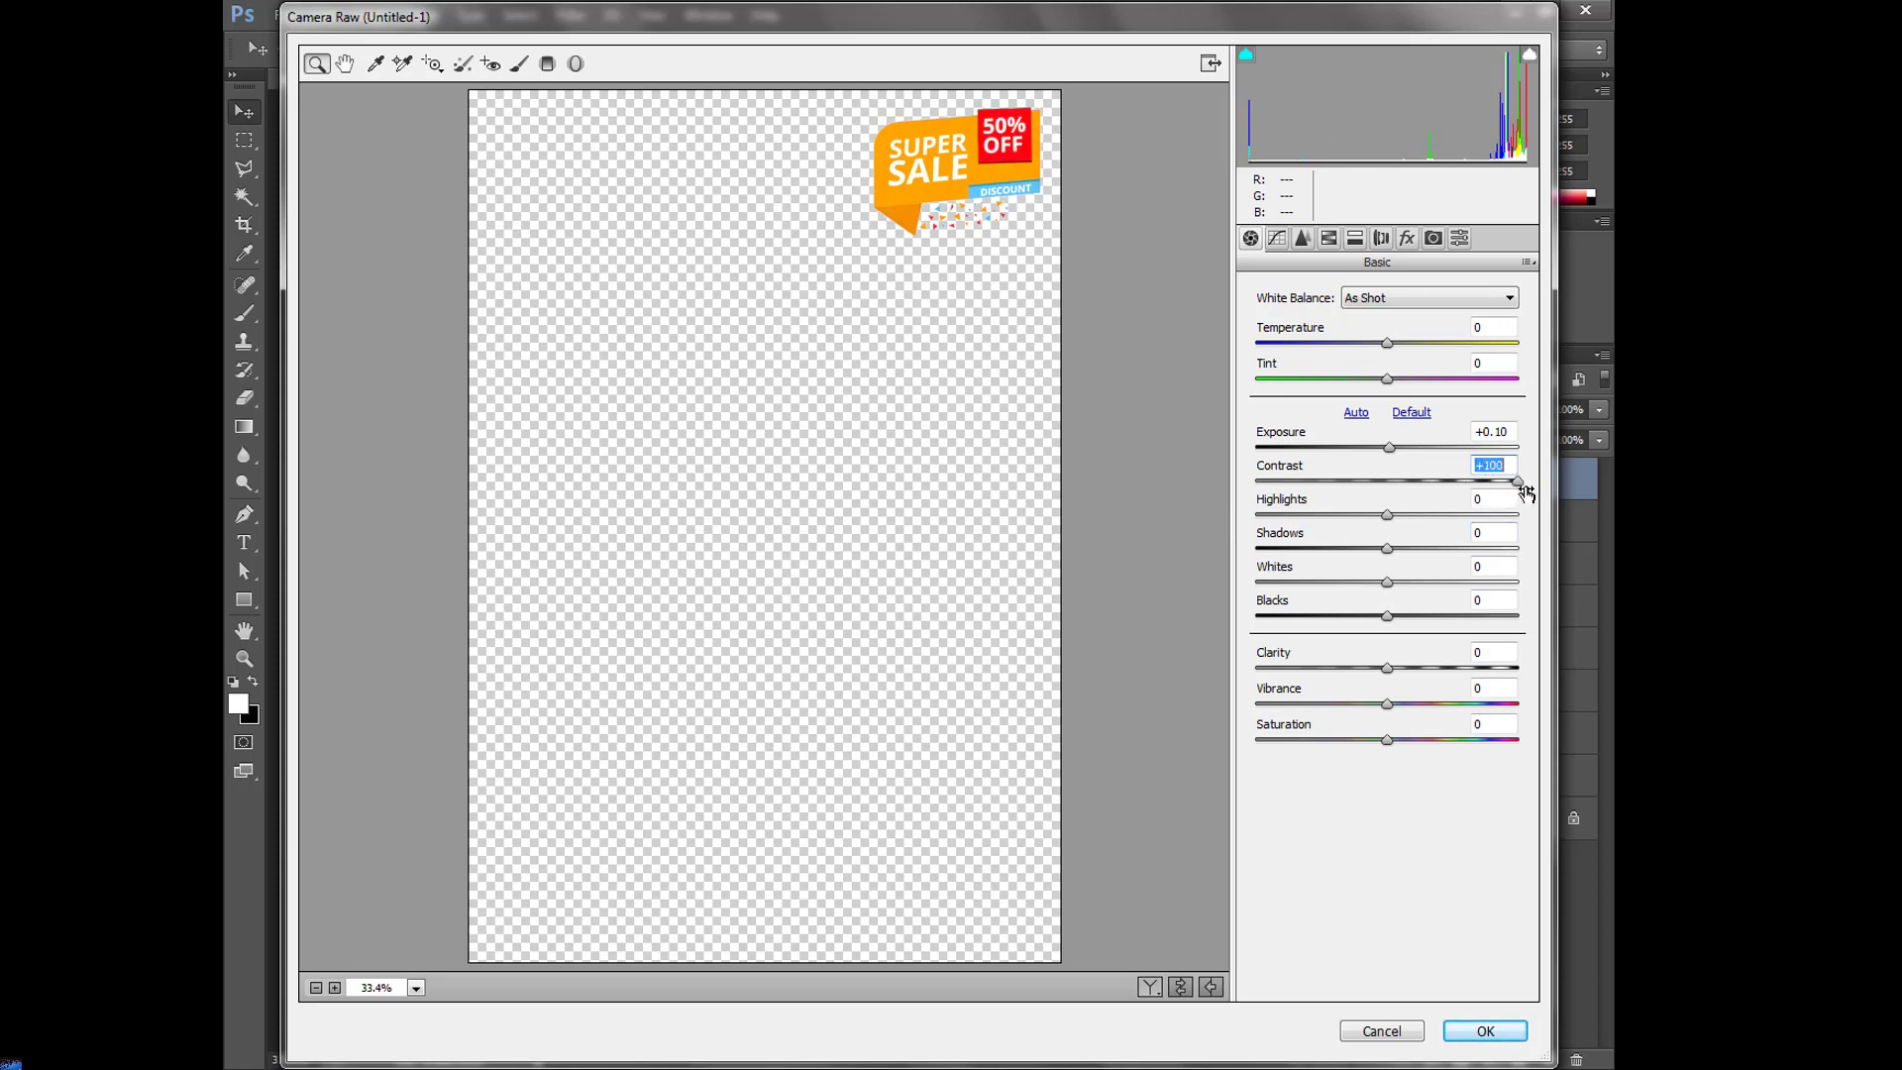
drag(1390, 522, 1536, 535)
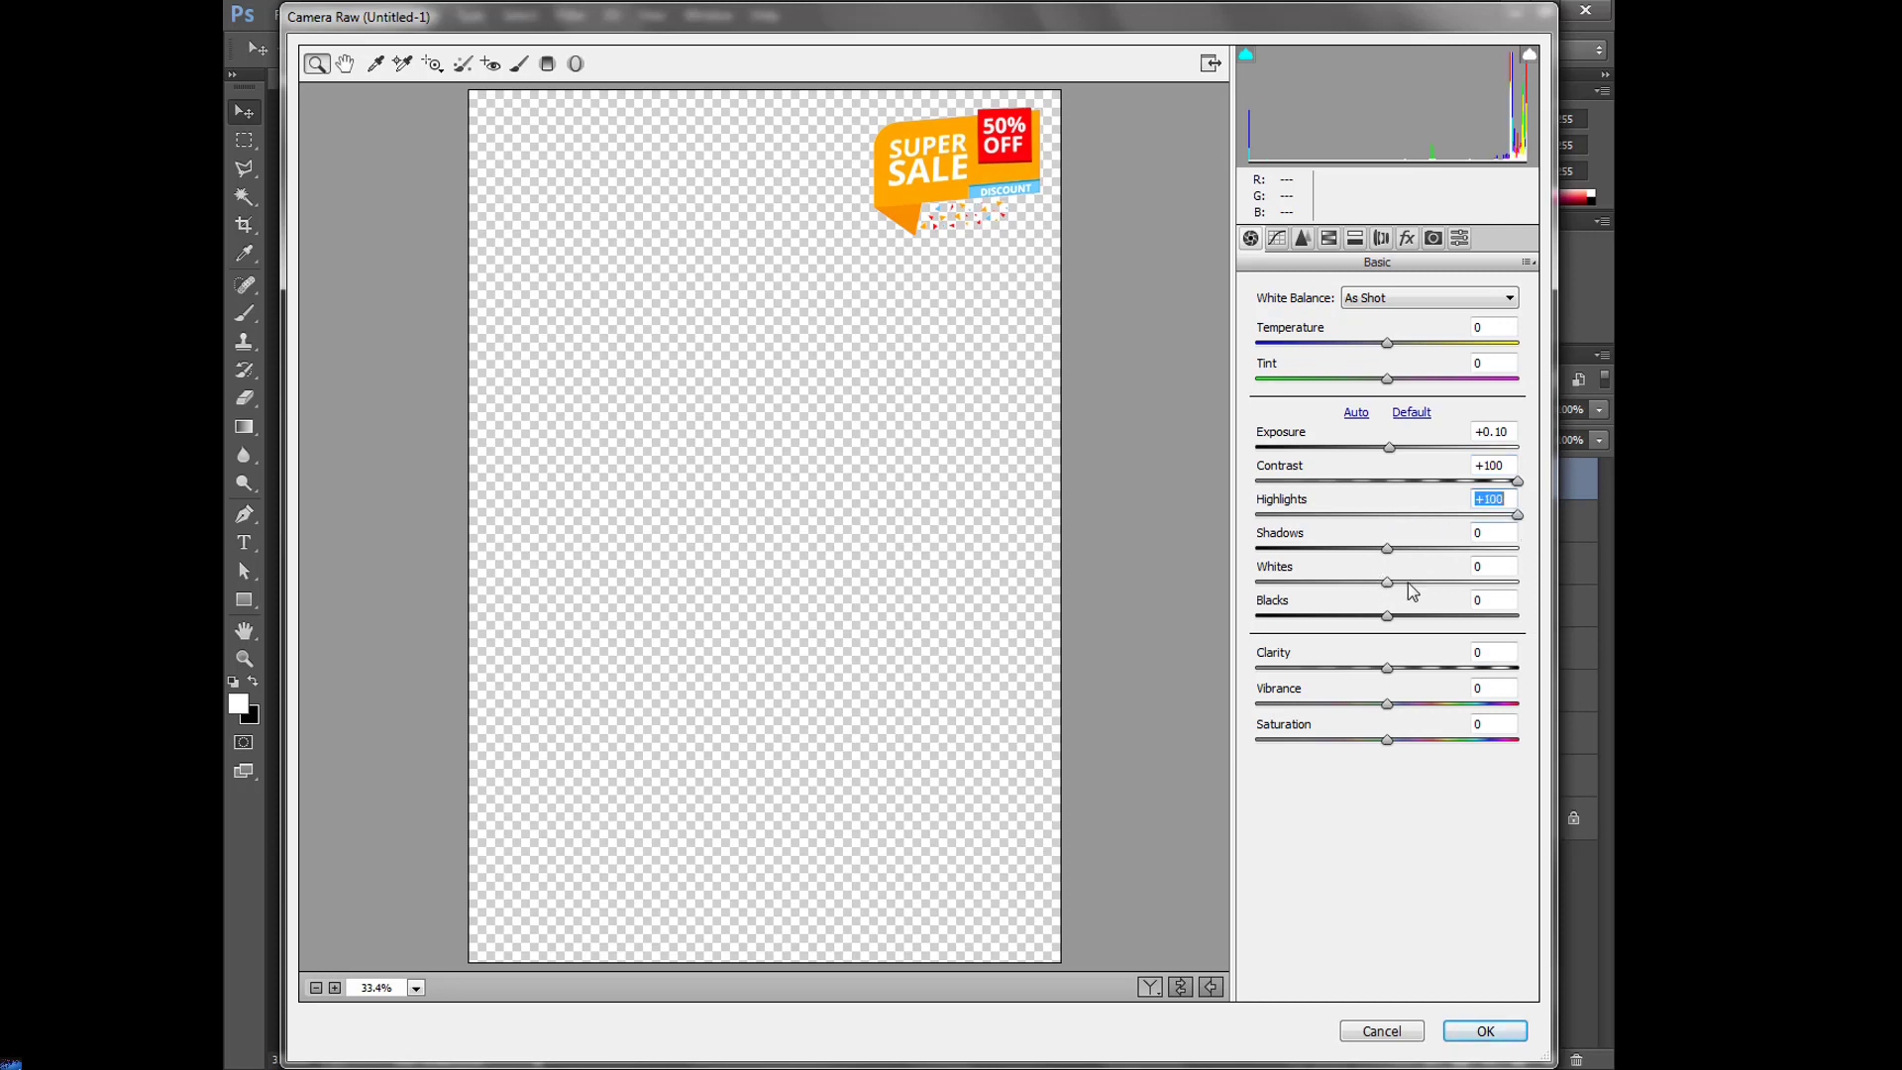
drag(1386, 582, 1218, 593)
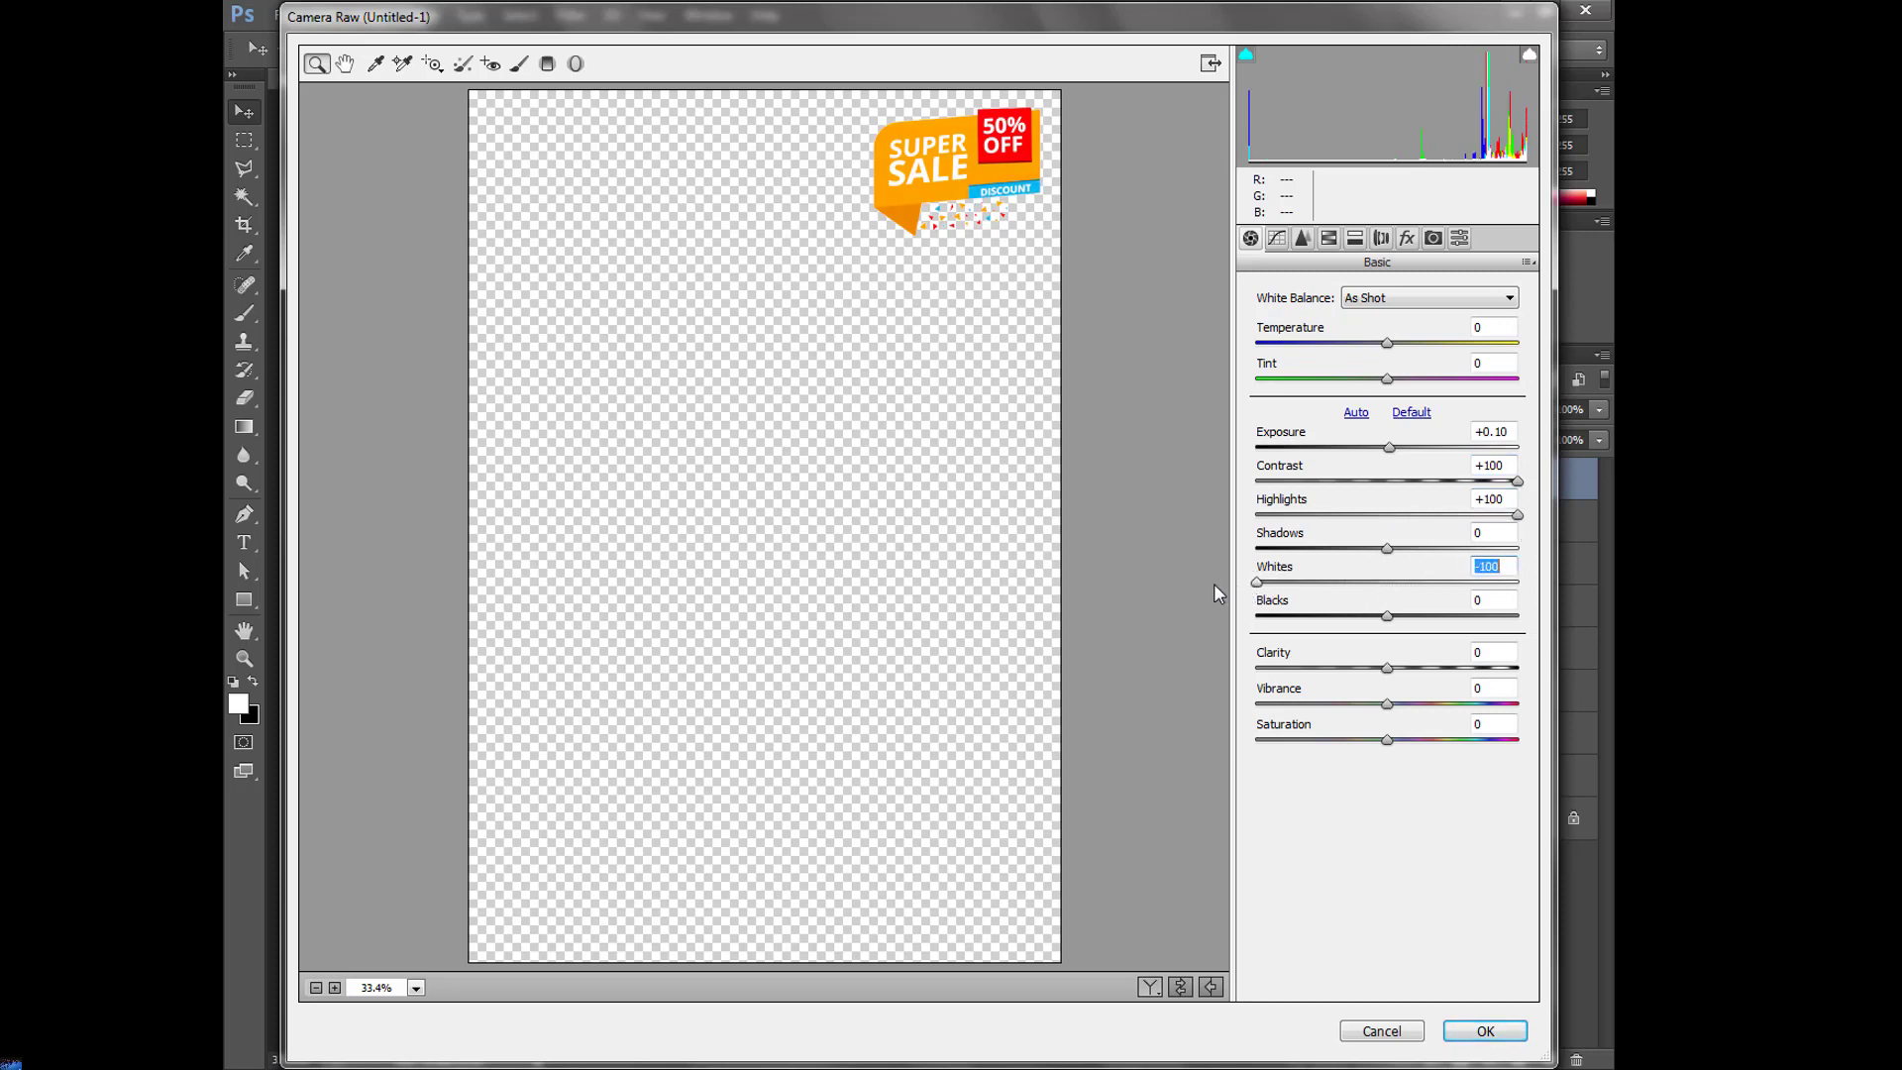
mouse_move(1387, 616)
mouse_down()
mouse_move(1228, 634)
mouse_move(1484, 654)
mouse_move(1340, 650)
mouse_move(1418, 679)
mouse_move(1427, 703)
mouse_move(1313, 703)
mouse_move(1467, 703)
mouse_move(1438, 739)
mouse_move(1467, 747)
mouse_up()
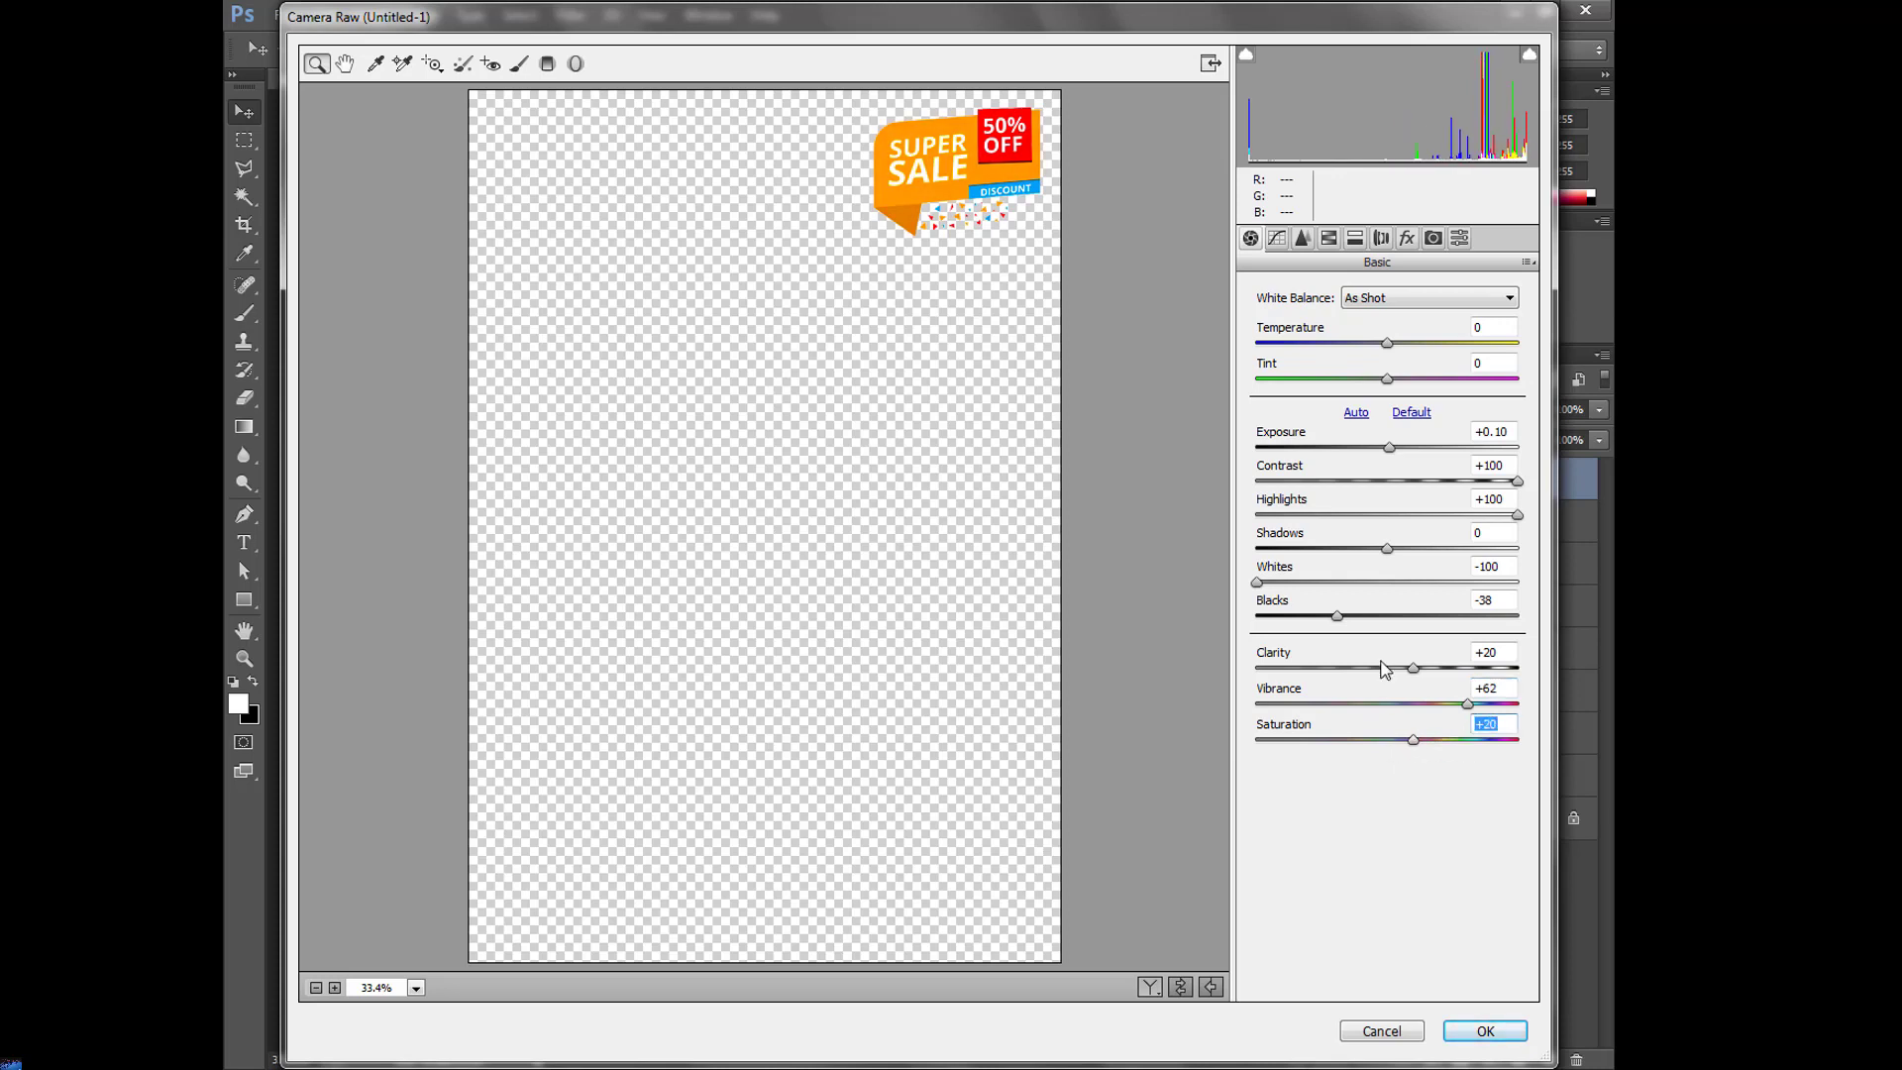
Set sharpening Amount 26 and Radius 1.2, then apply the Camera Raw edits.
click(1302, 238)
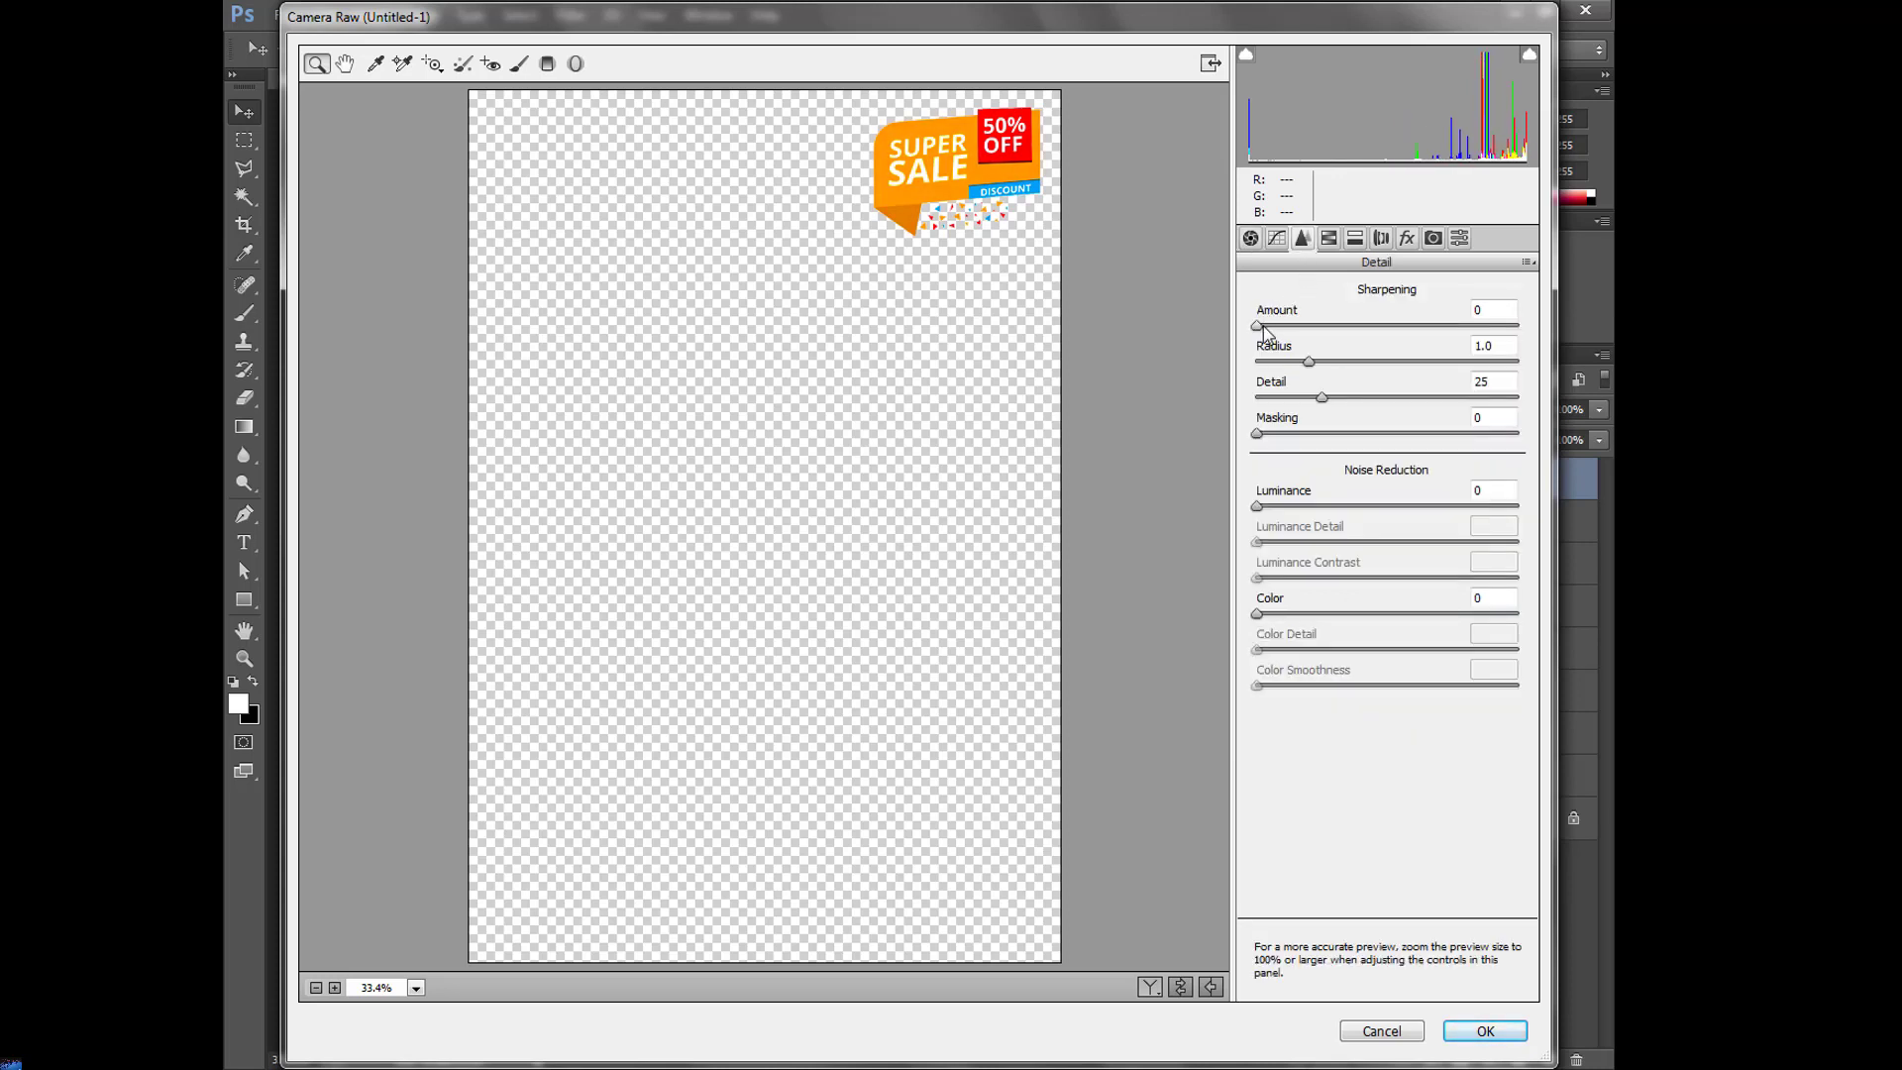
drag(1257, 326, 1301, 326)
drag(1306, 361, 1326, 361)
click(1456, 1027)
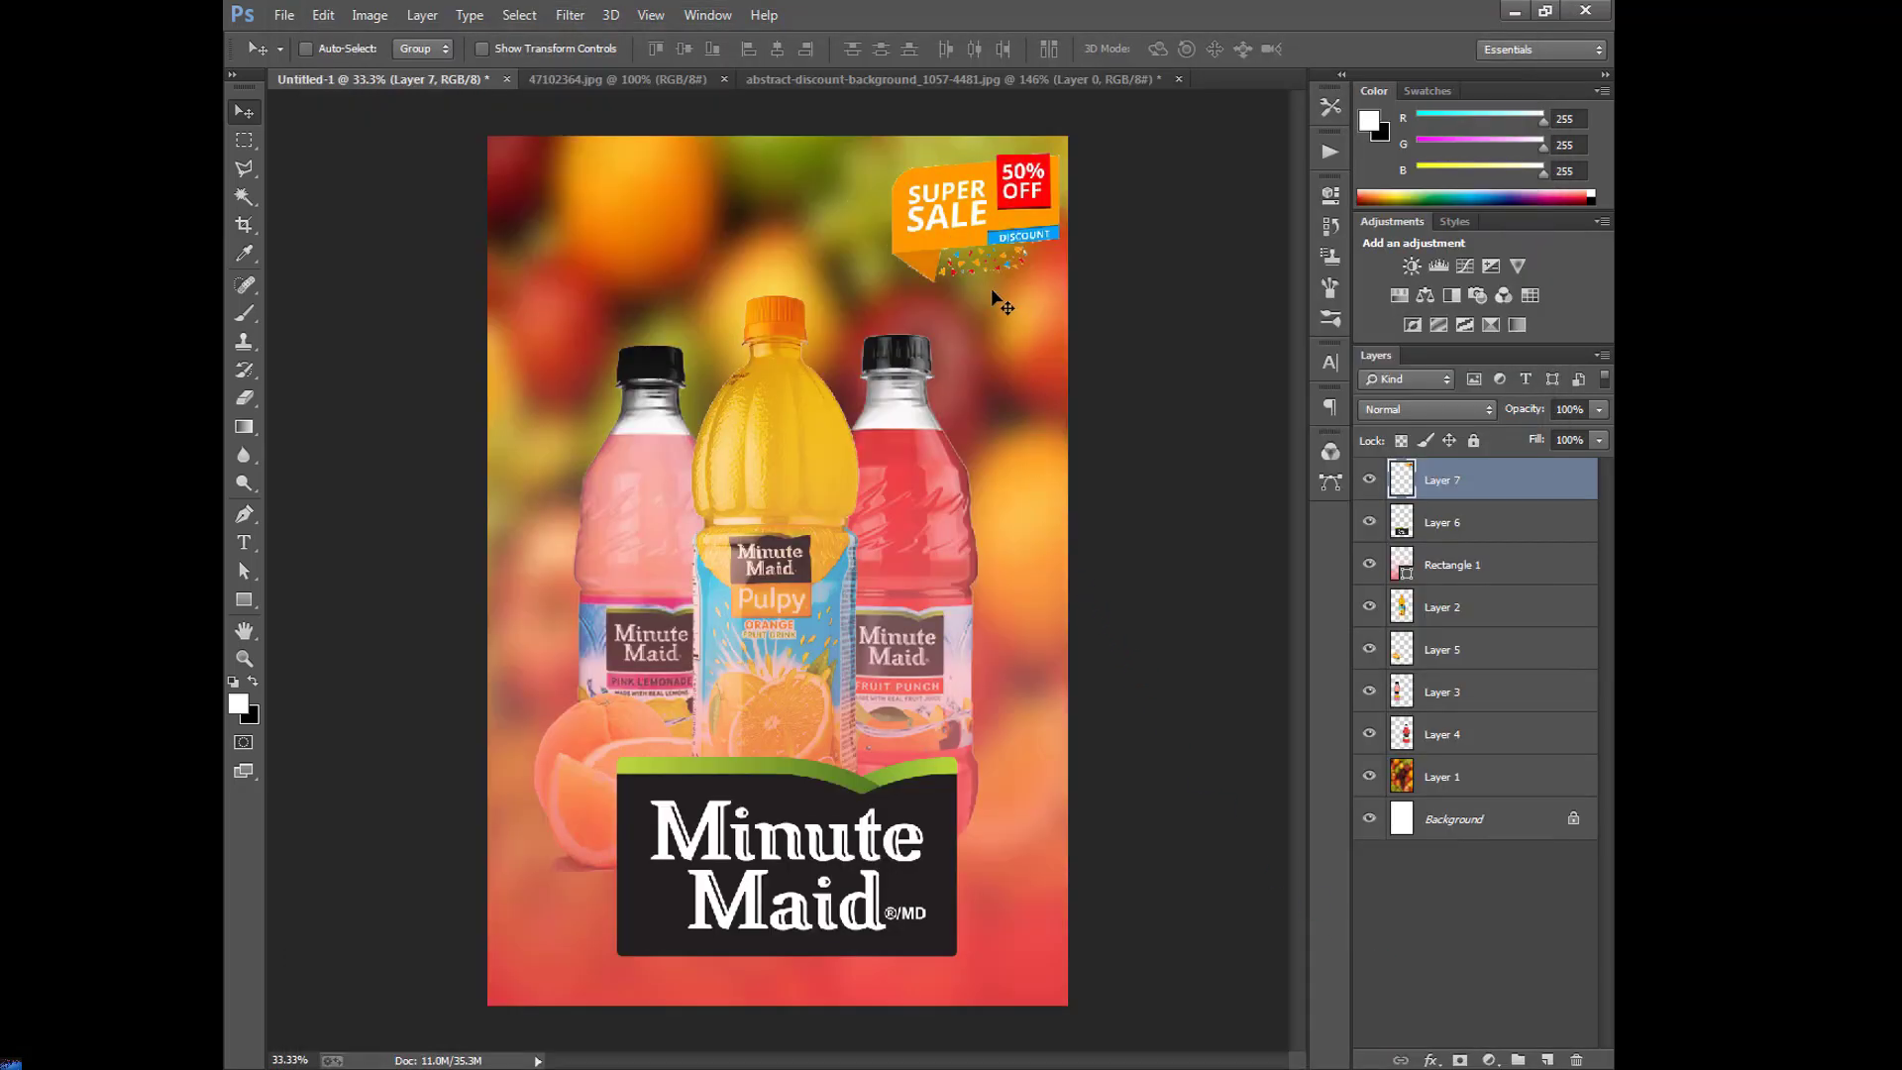
Nudge the Super Sale badge two pixels right within the top-right corner.
drag(983, 224, 985, 224)
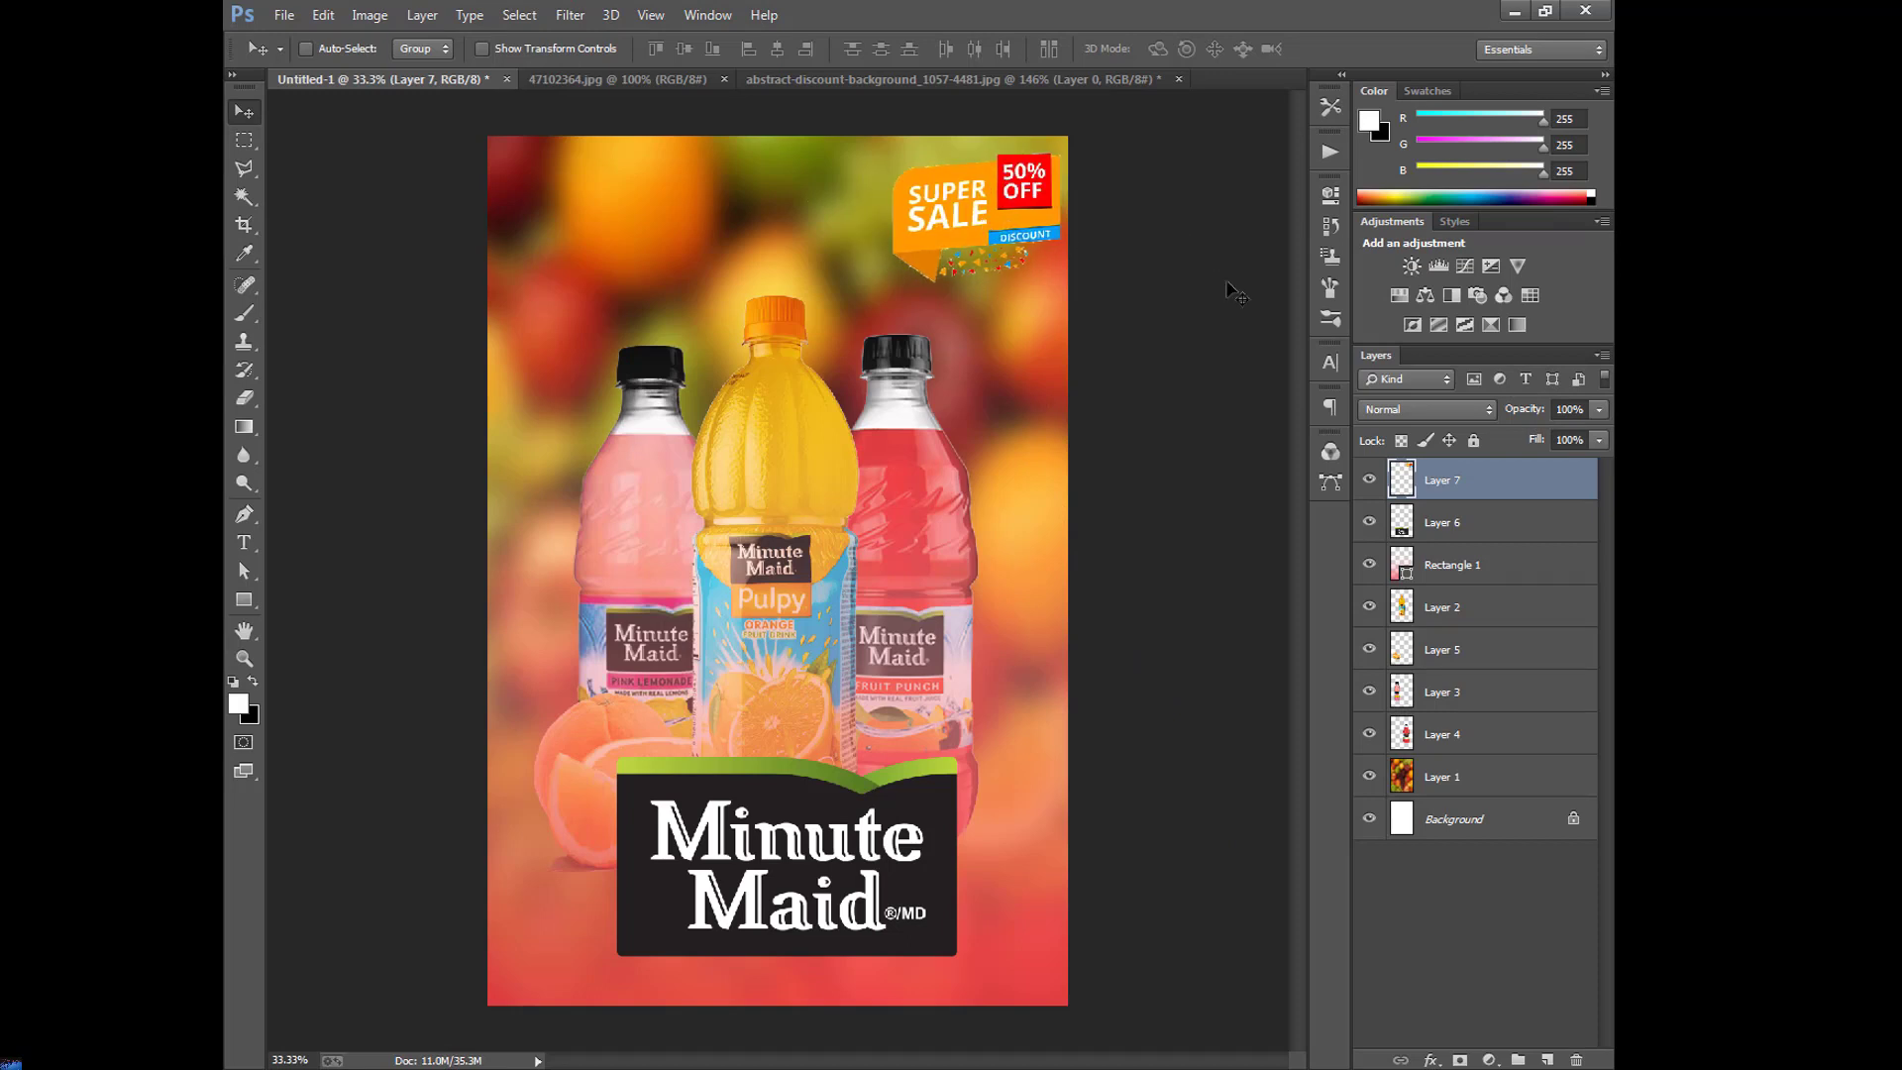